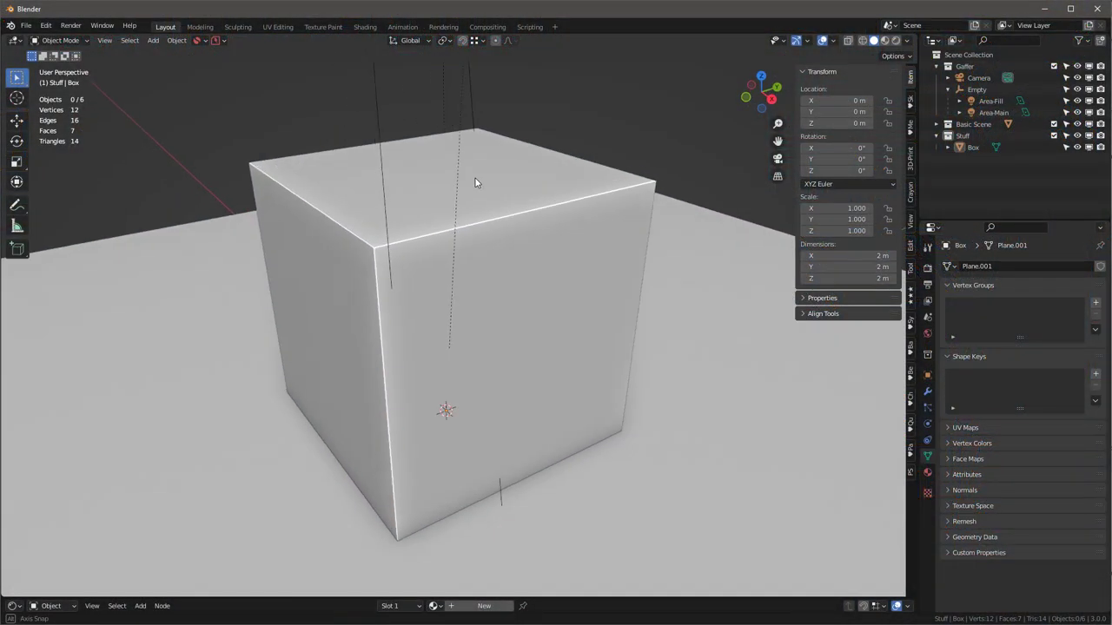
Step: In Edit Mode, extrude the box's top face upward by about 1.03 m
middle_click_drag(475, 183, 522, 217)
scroll(519, 211, "down", 1)
scroll(517, 208, "up", 2)
scroll(517, 208, "down", 2)
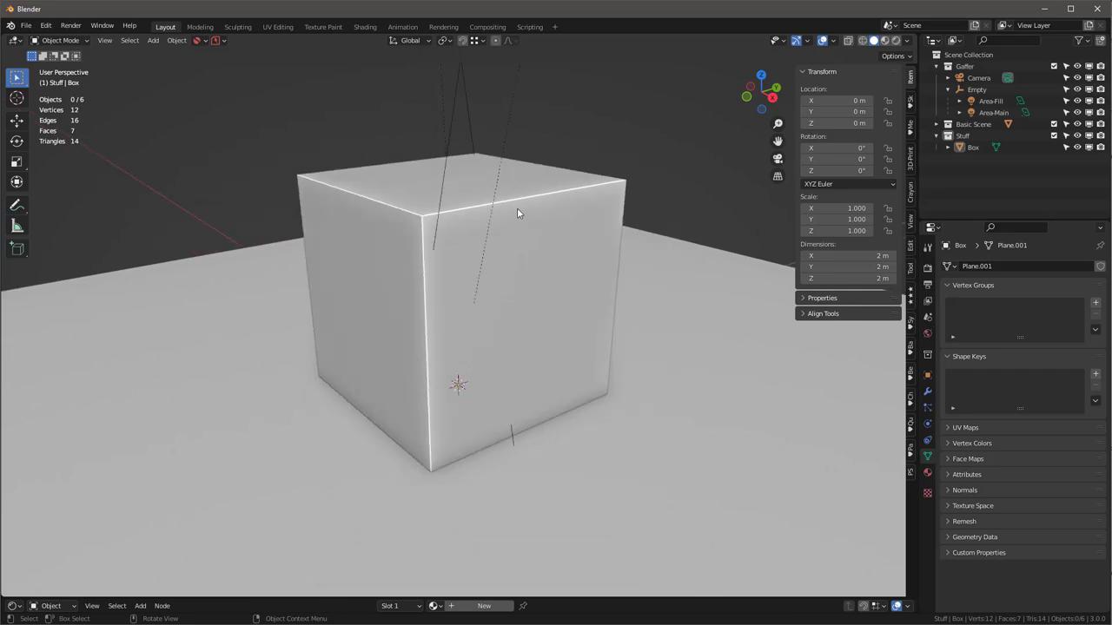
left_click(514, 211)
key("Tab")
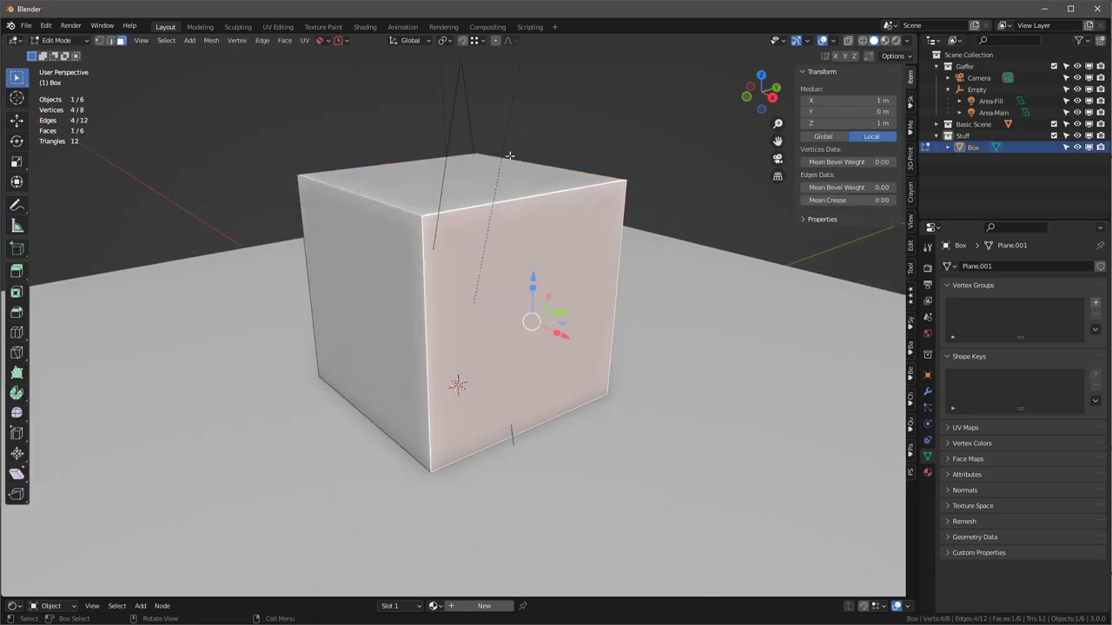
left_click(495, 181)
middle_click_drag(491, 218, 531, 285)
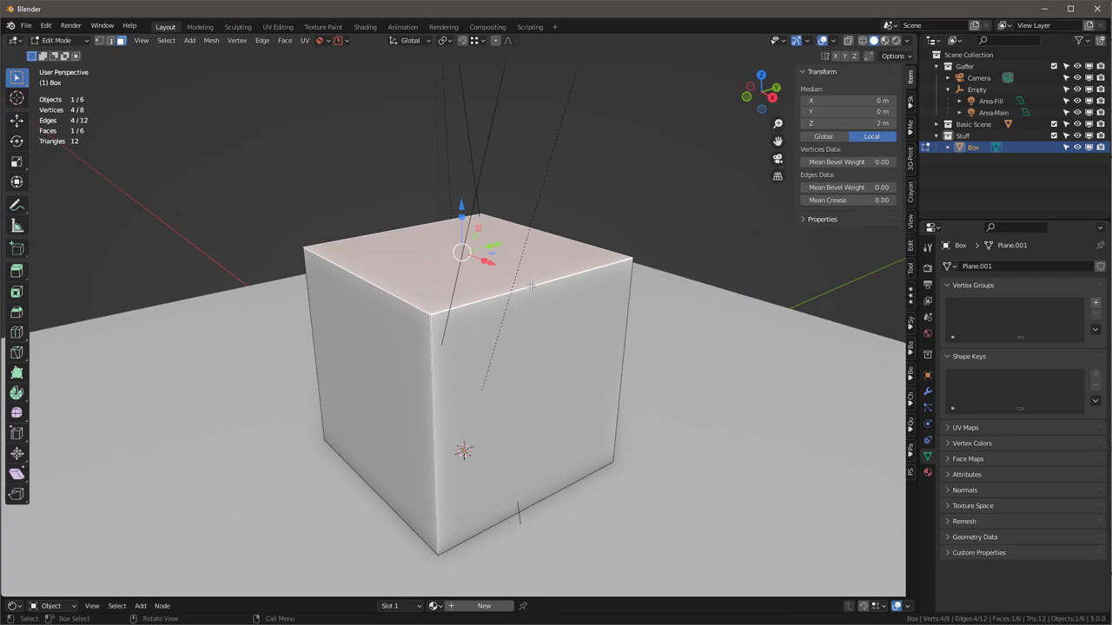
key("e")
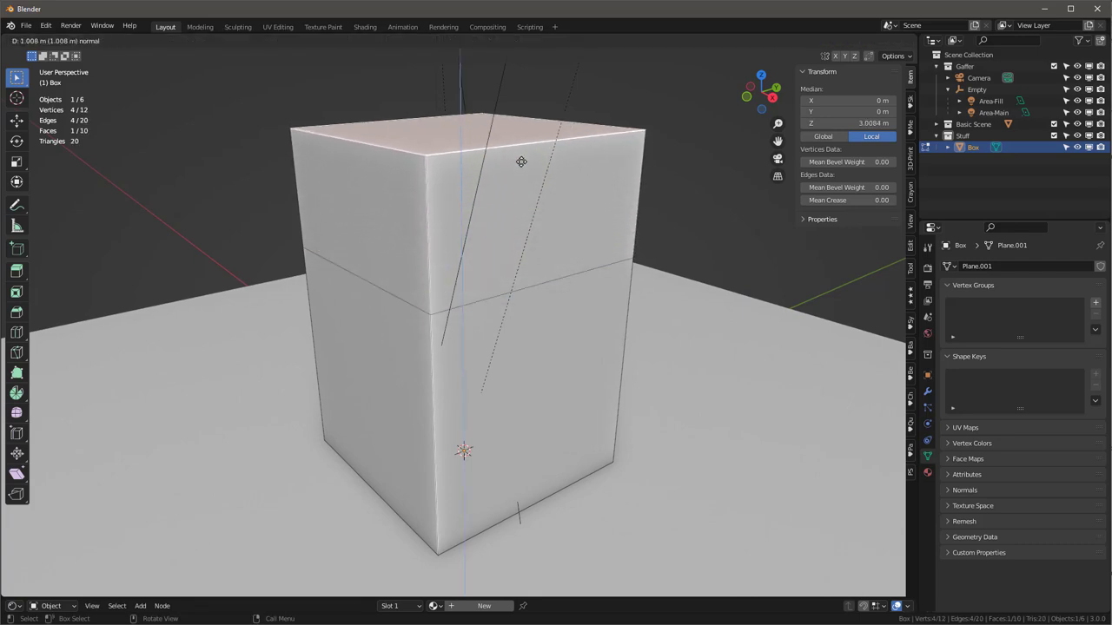
left_click(580, 135)
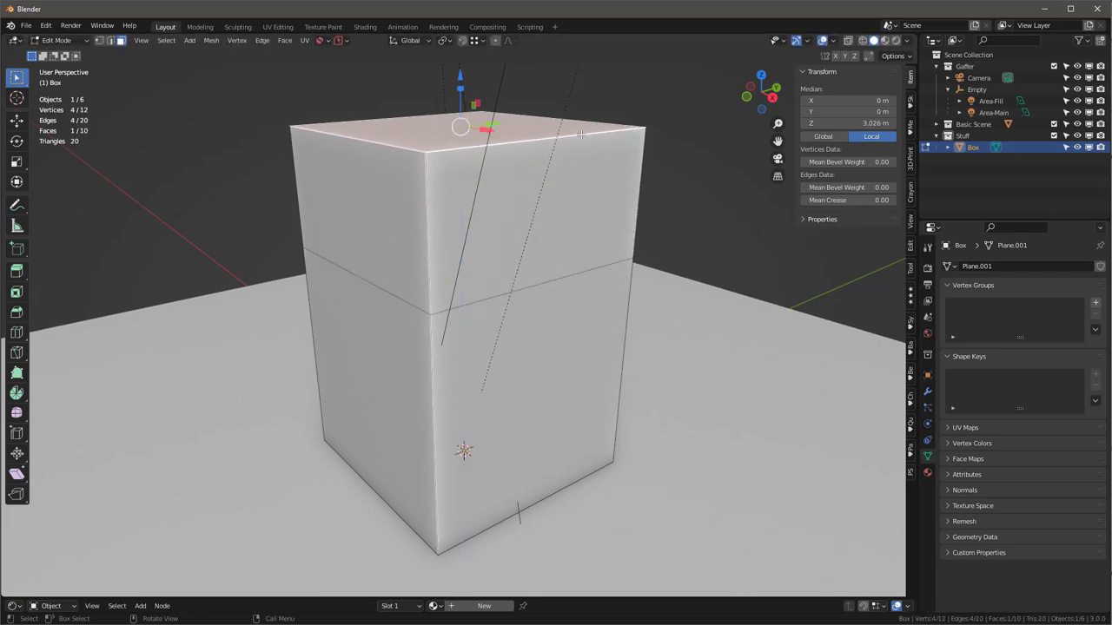
Step: Bevel the box's top front edge with one segment, about 0.71 m wide, to form a sloped face
key("2")
left_click(580, 135)
key("ctrl+b")
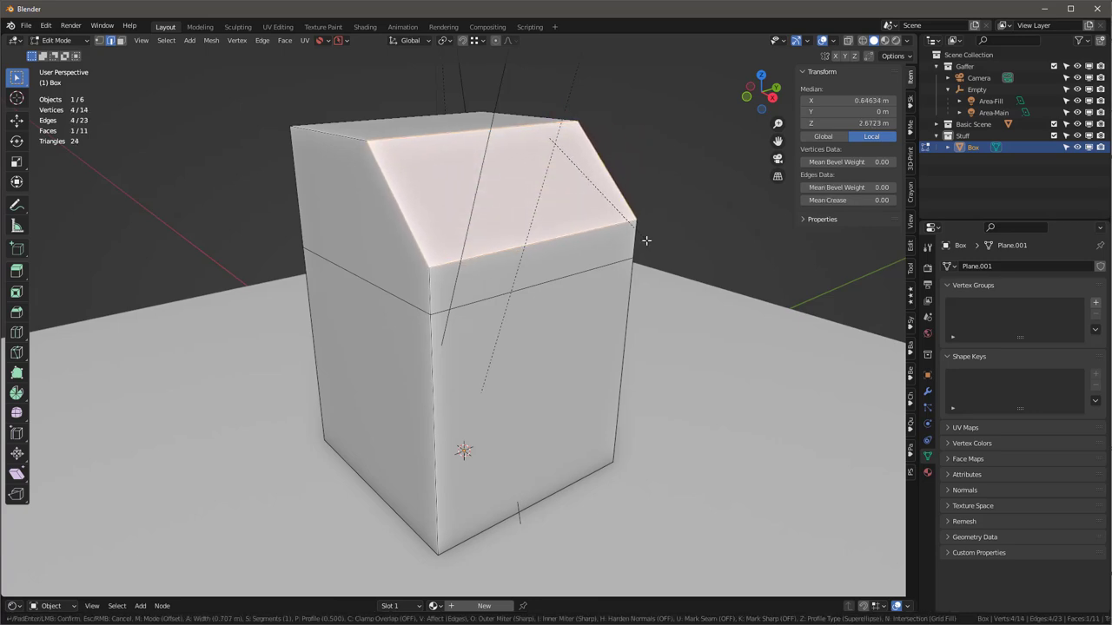
left_click(646, 241)
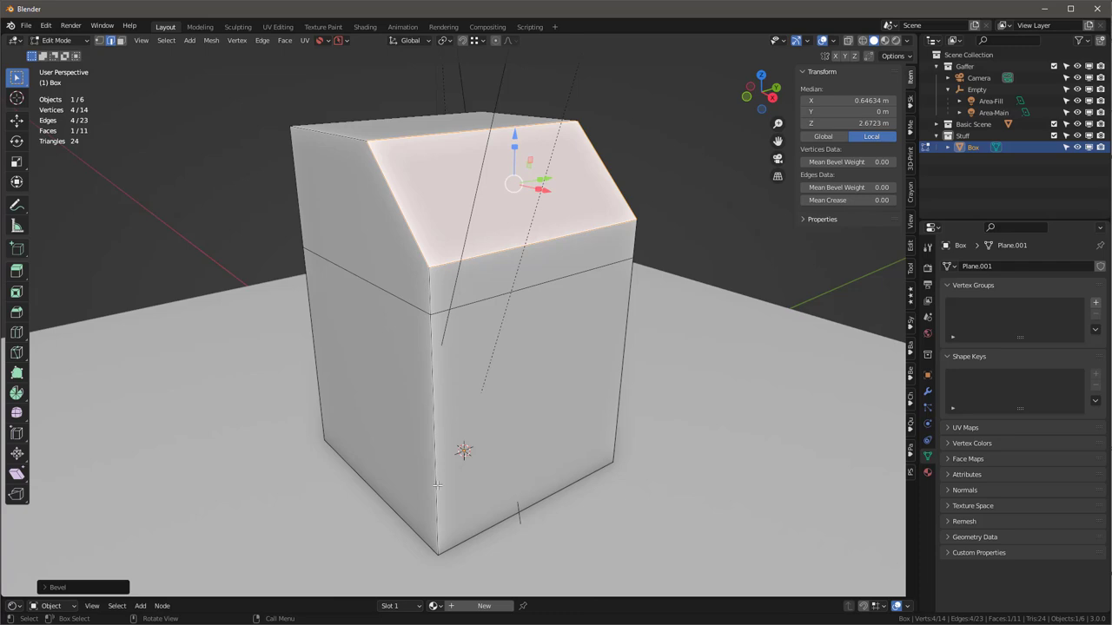
Step: Add a horizontal loop cut around the lower body, about 0.22 m above the box's bottom
key("ctrl+r")
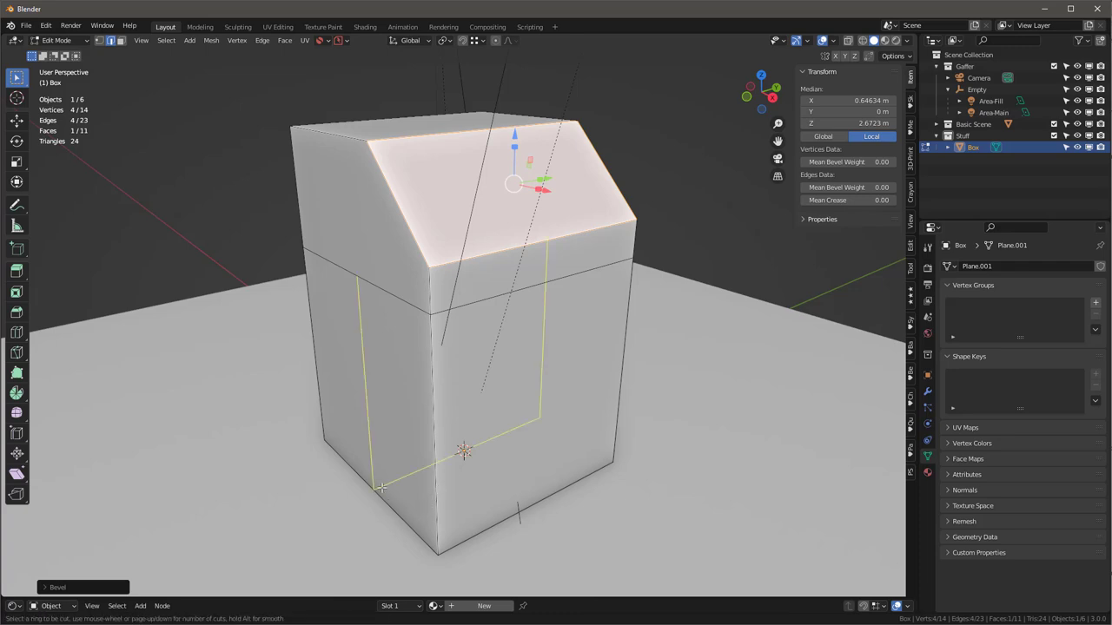
left_click(444, 449)
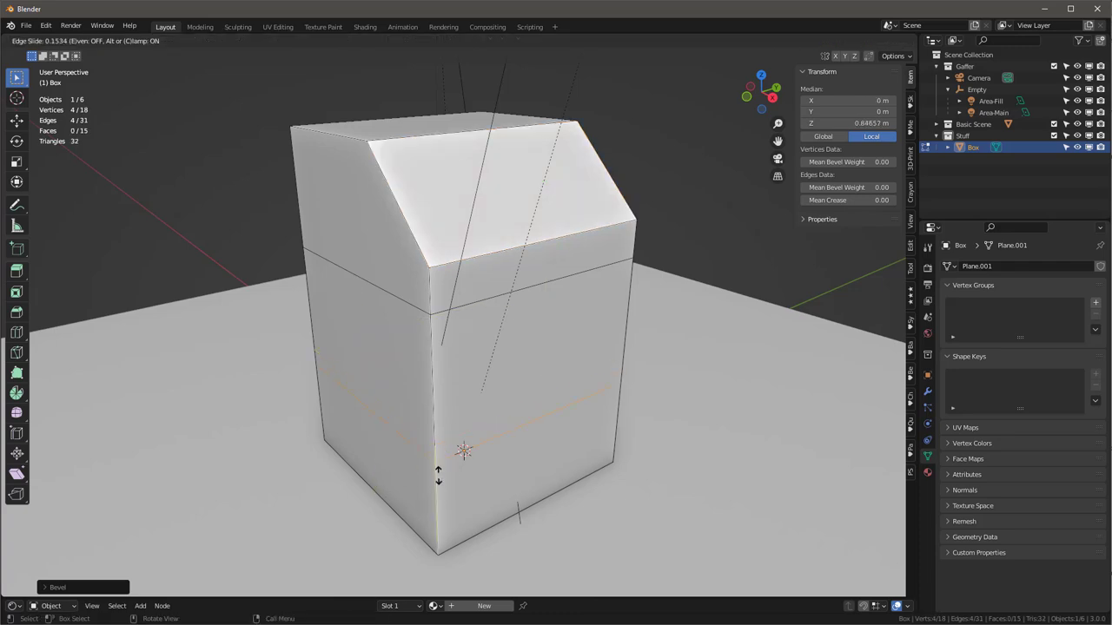
left_click(450, 542)
Step: Push the front face of the base strip inward about 0.16 m with Extrude Manifold
middle_click_drag(458, 544, 488, 474)
key("3")
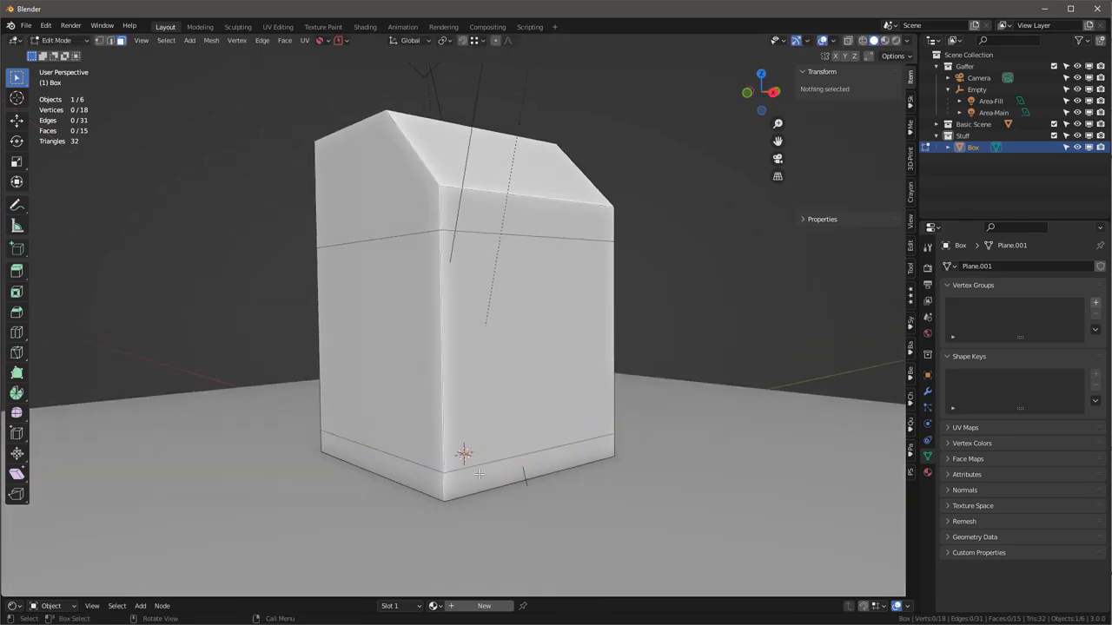
left_click(479, 475)
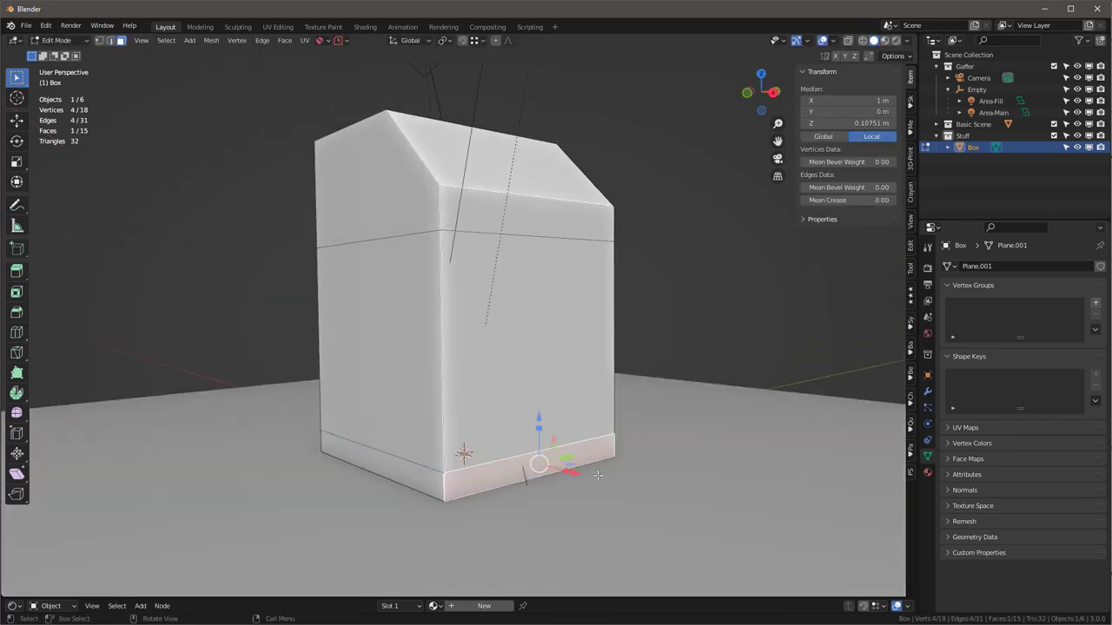
middle_click_drag(518, 474, 534, 472)
key("alt+e")
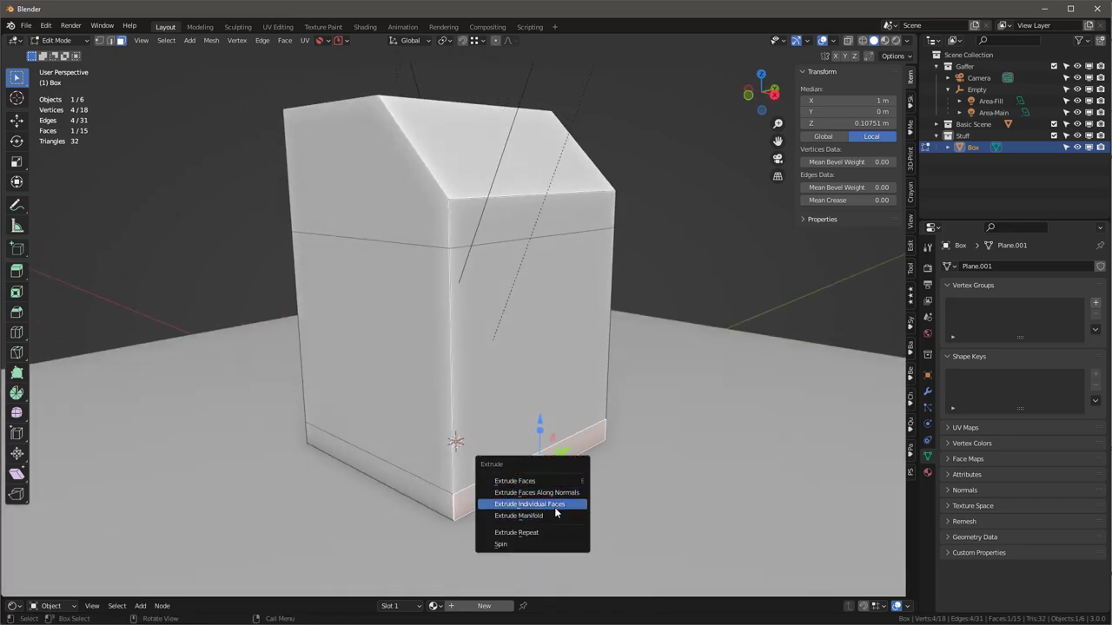
left_click(547, 516)
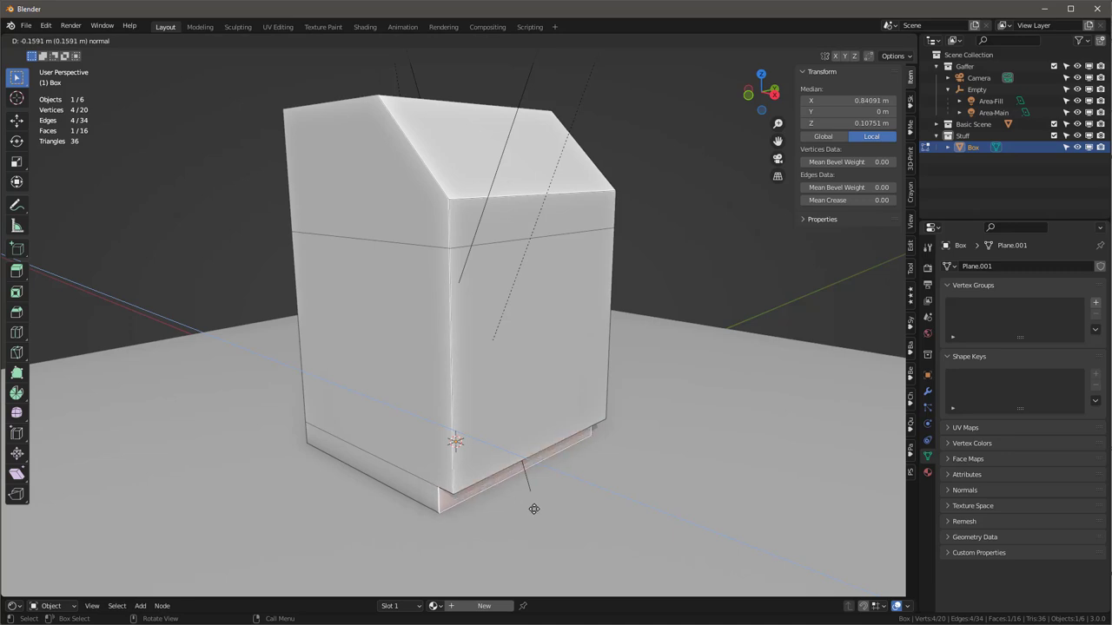
left_click(528, 514)
Step: Extrude both side faces of the base strip outward about 0.235 m with Extrude Faces Along Normals
middle_click_drag(408, 485, 589, 471)
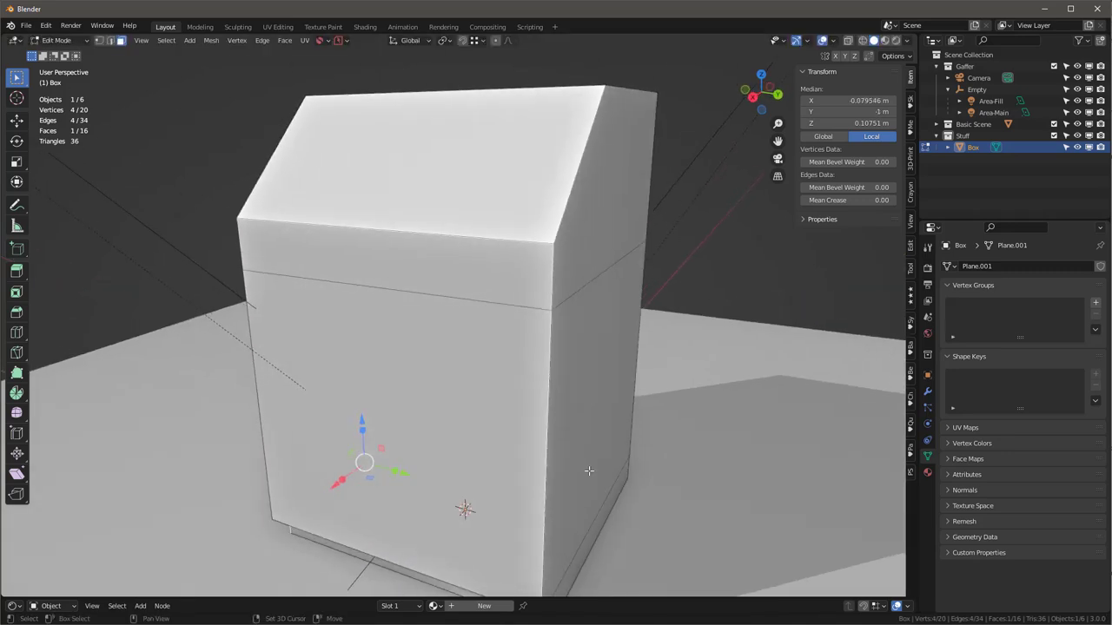
left_click(608, 502, "shift")
scroll(582, 514, "down", 6)
middle_click_drag(582, 513, 587, 486)
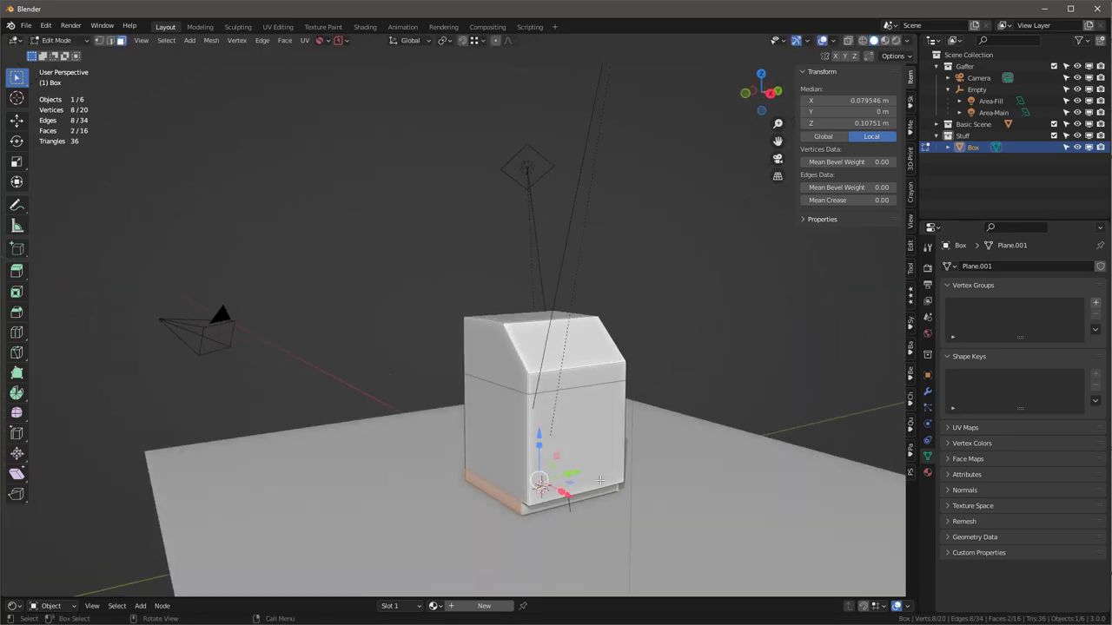
scroll(589, 480, "up", 3)
key("alt+e")
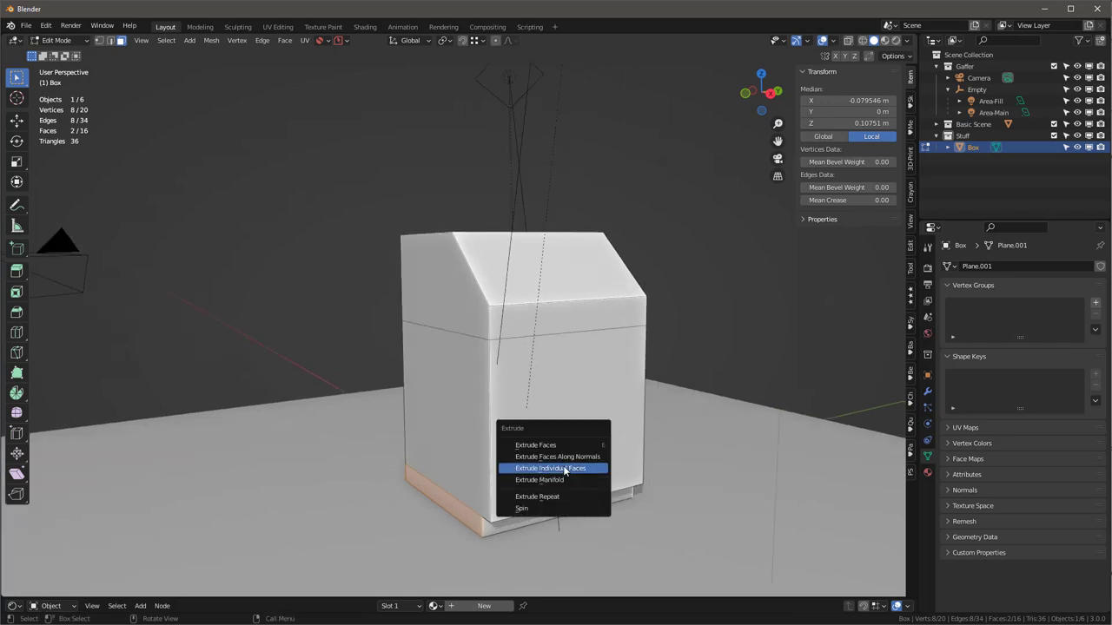
left_click(572, 453)
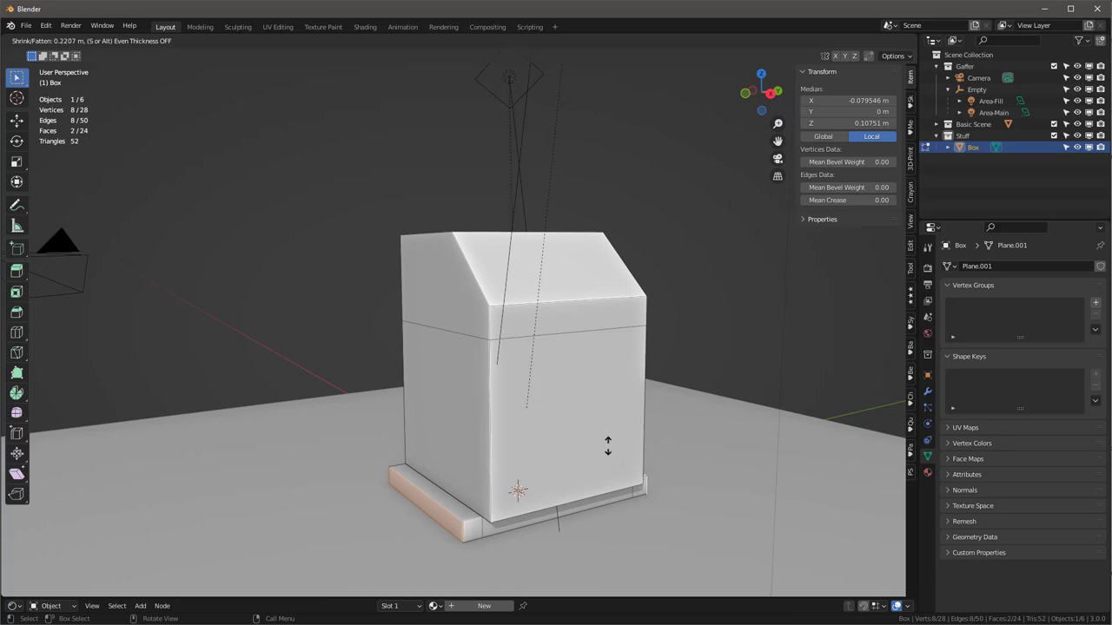
left_click(606, 446)
Step: Return to Object Mode, enlarge the shader editor area and create a new material for the box
middle_click_drag(591, 416, 574, 347)
scroll(587, 430, "down", 3)
scroll(586, 430, "up", 3)
key("Tab")
left_click_drag(608, 598, 596, 459)
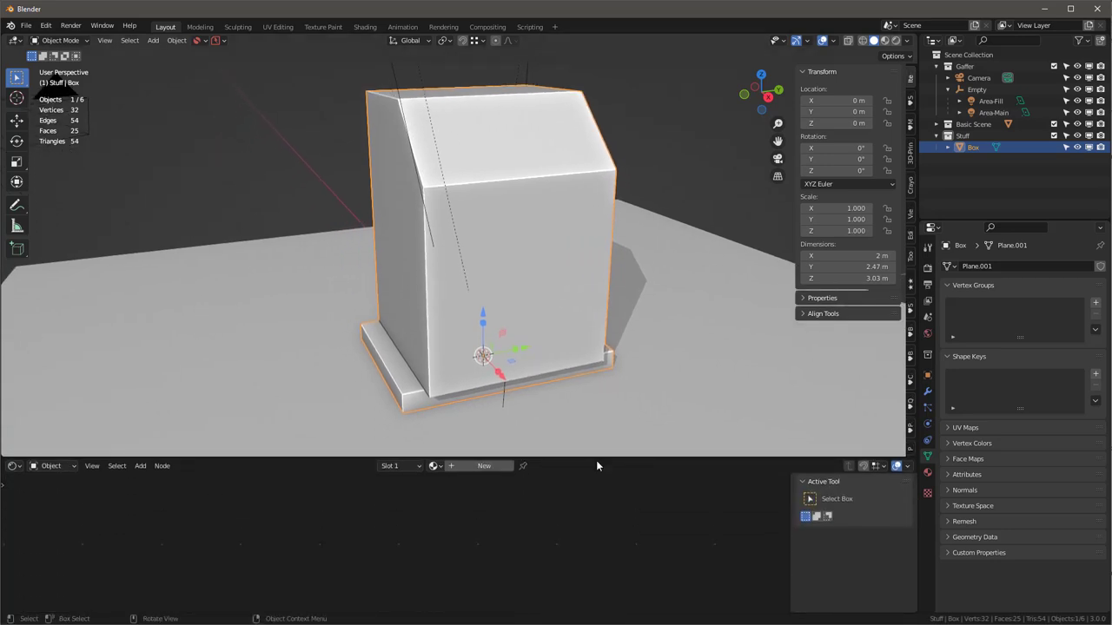
left_click(492, 466)
scroll(523, 534, "up", 4)
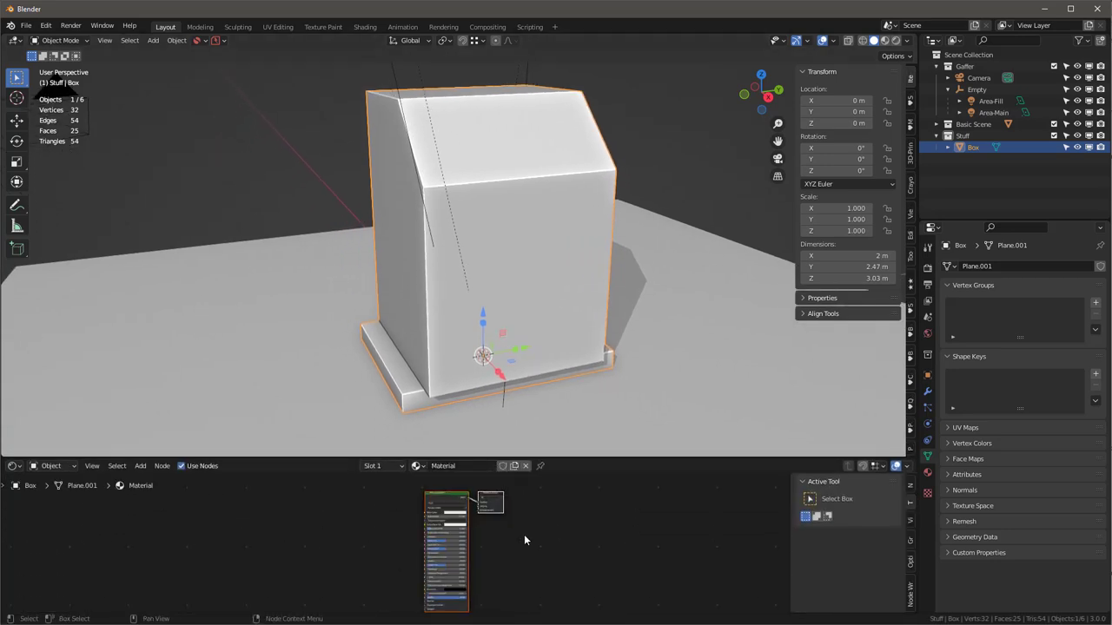
Step: Add an Image Texture setup to the Principled shader's Base Color and delete its Texture Coordinate and Mapping nodes
left_click(449, 500)
key("ctrl")
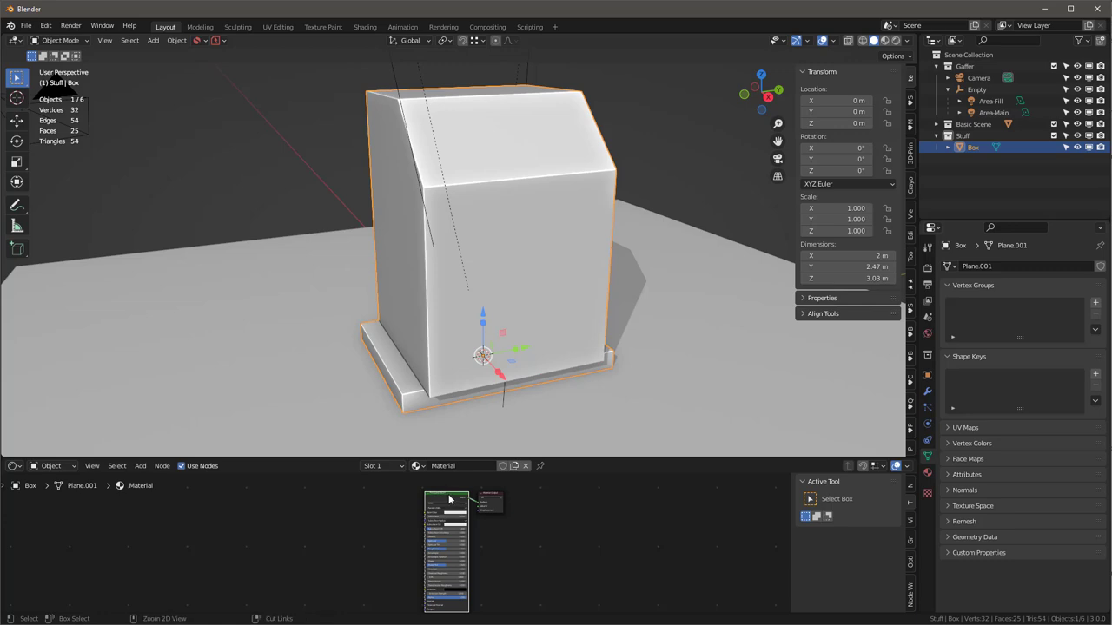
key("ctrl+t")
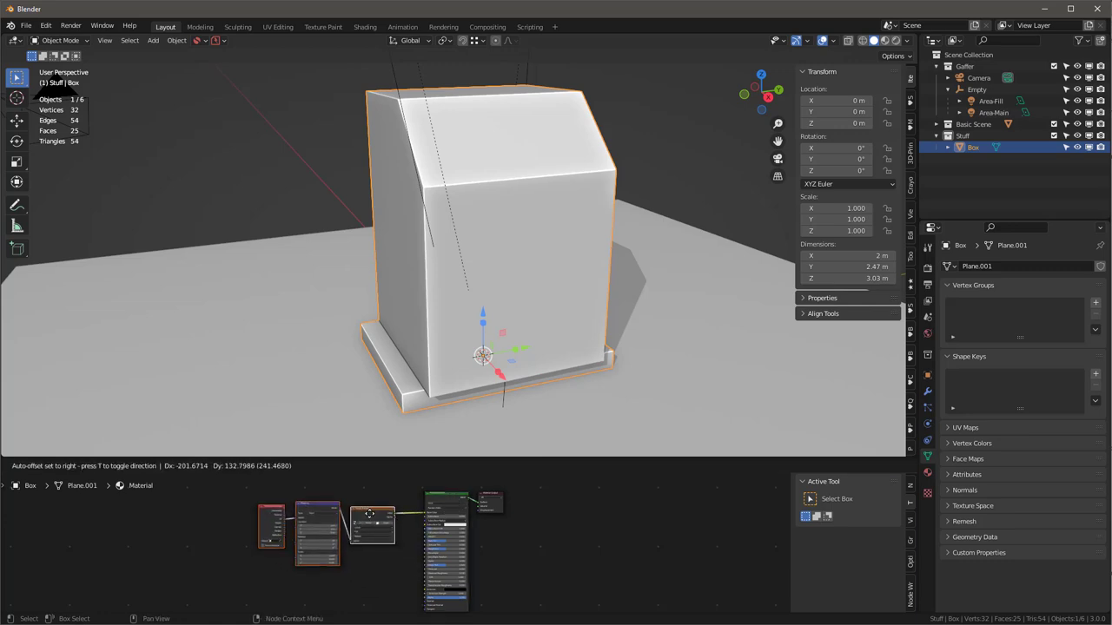
left_click_drag(243, 493, 335, 559)
key("x")
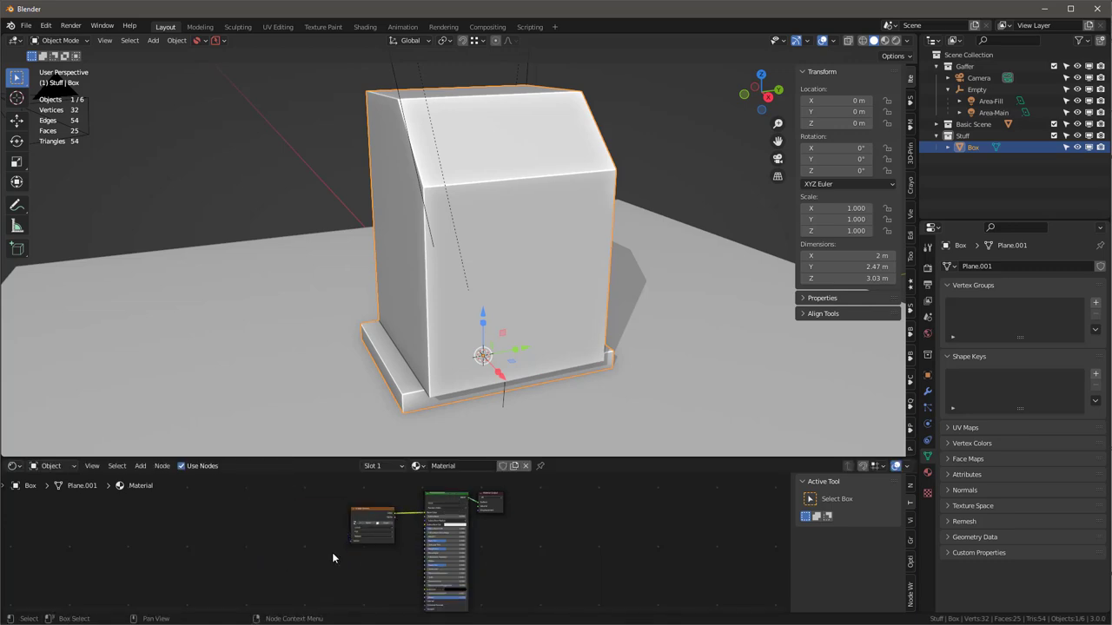
Step: Load TexturesCom_MachineryHeavy0038_2_M.jpg from the MAN-MADE textures folder into the Image Texture node
scroll(341, 519, "up", 6)
scroll(354, 502, "up", 4)
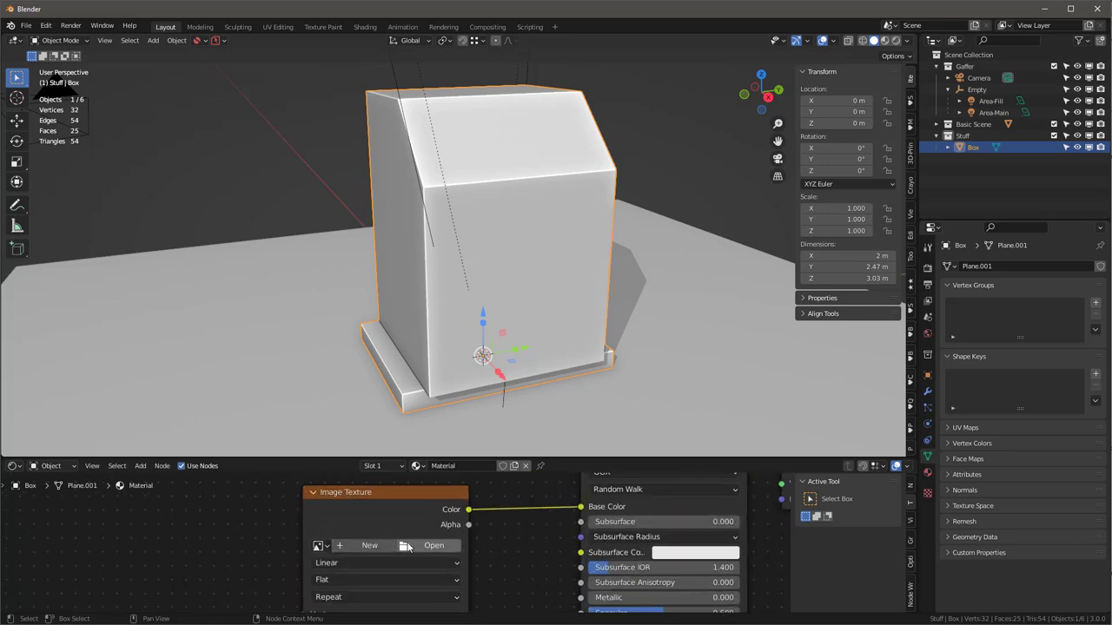
left_click(434, 546)
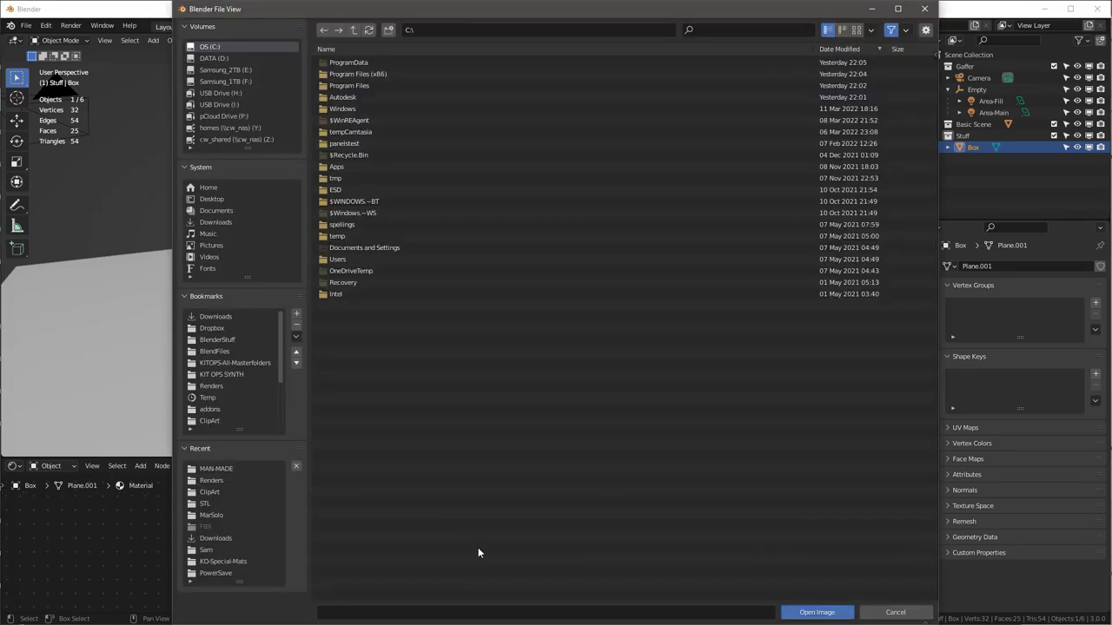
left_click(221, 469)
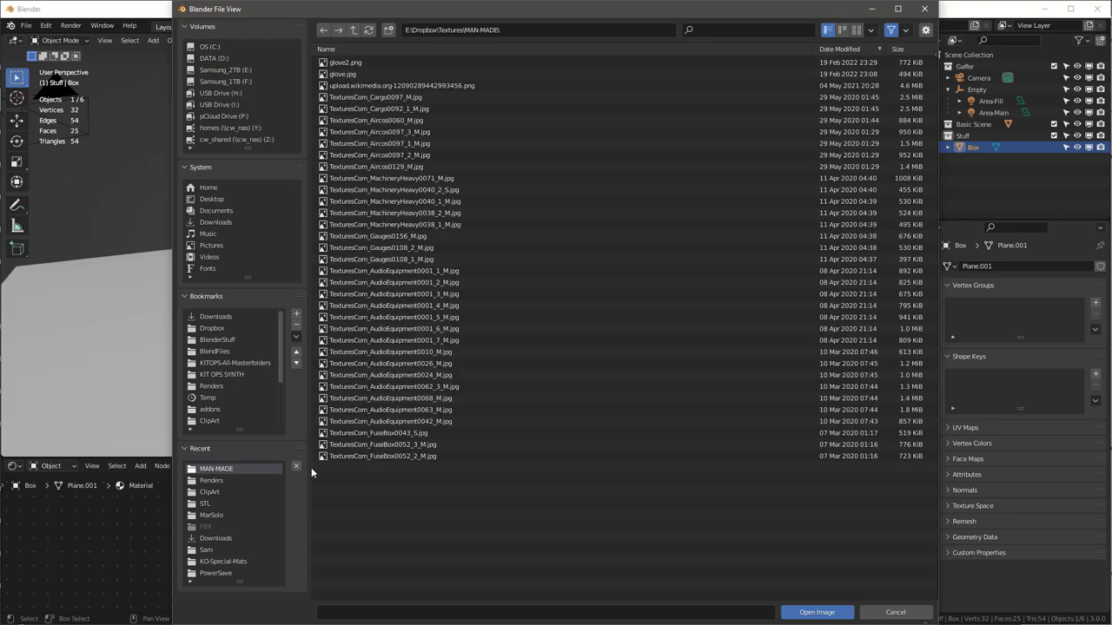
left_click(856, 31)
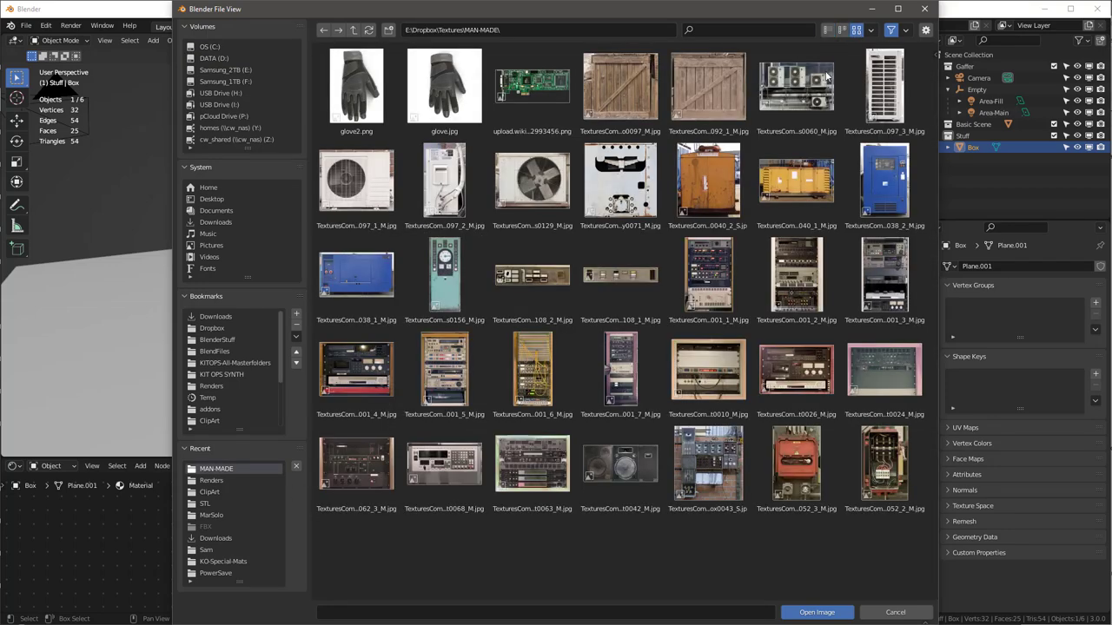
left_click(886, 204)
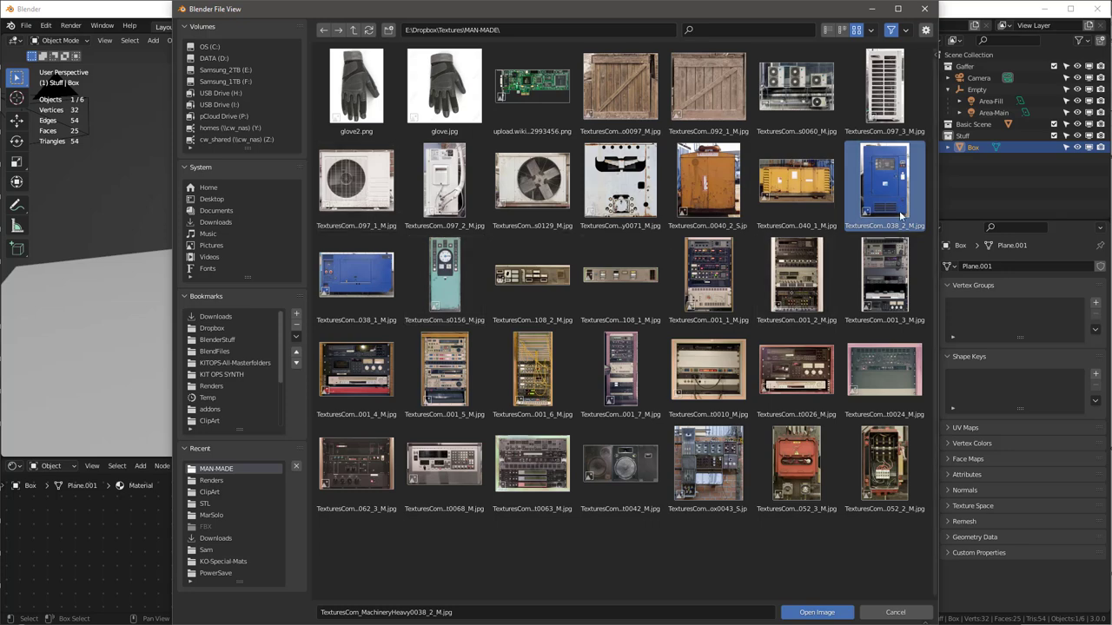
left_click(816, 613)
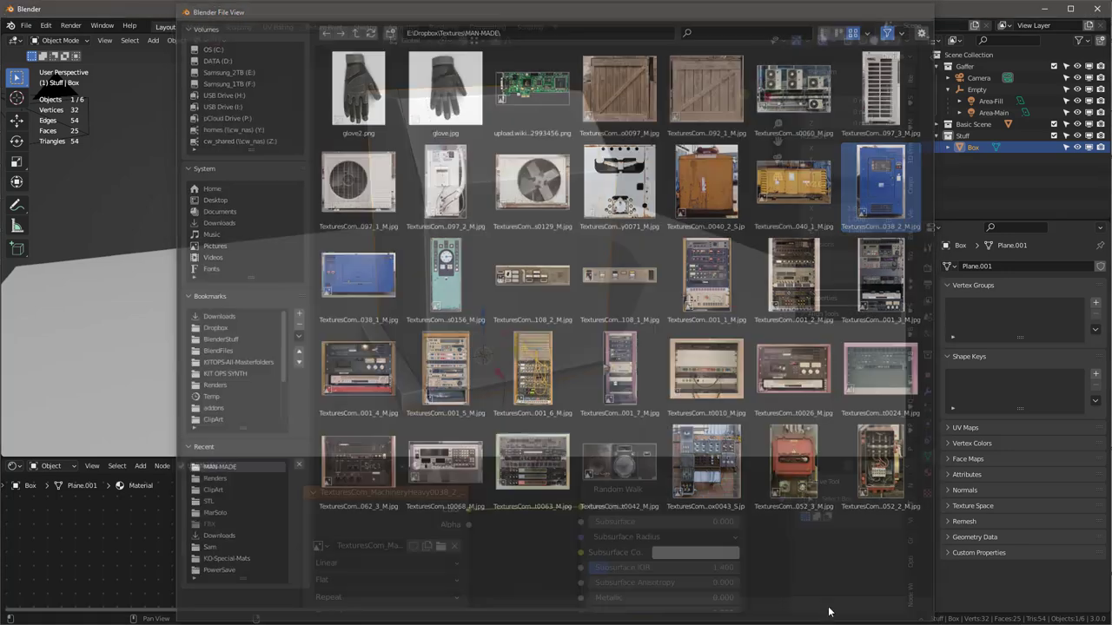
Step: Display the textured box in Material Preview shading in the Layout viewport
scroll(510, 245, "down", 2)
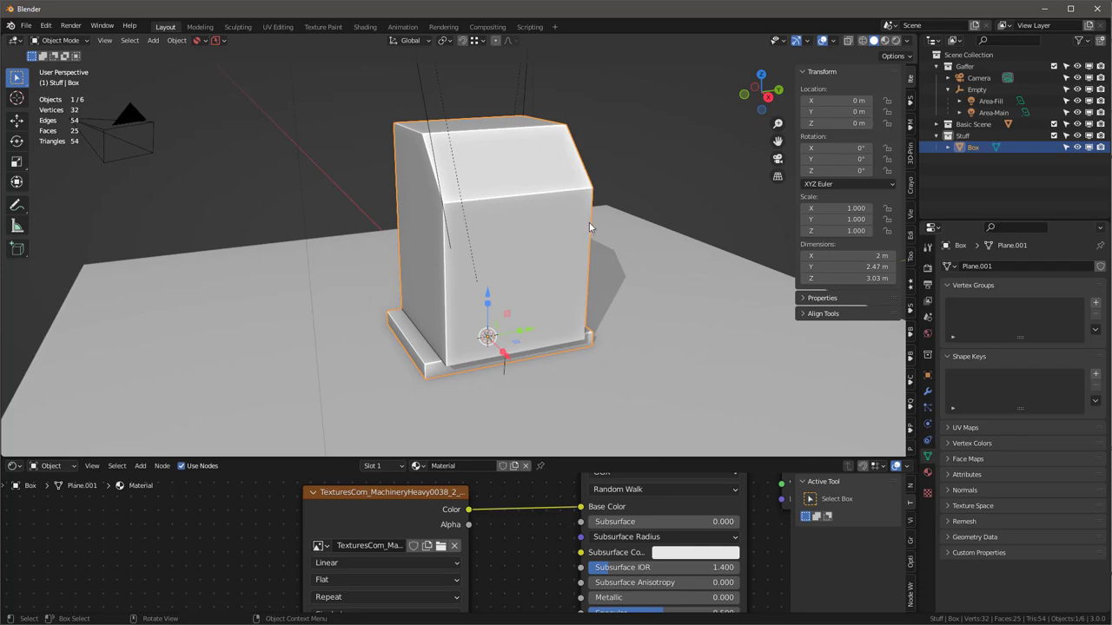
key("z")
left_click(621, 290)
mouse_move(595, 260)
middle_mouse_down()
mouse_move(347, 271)
mouse_move(581, 287)
mouse_move(616, 252)
middle_mouse_up()
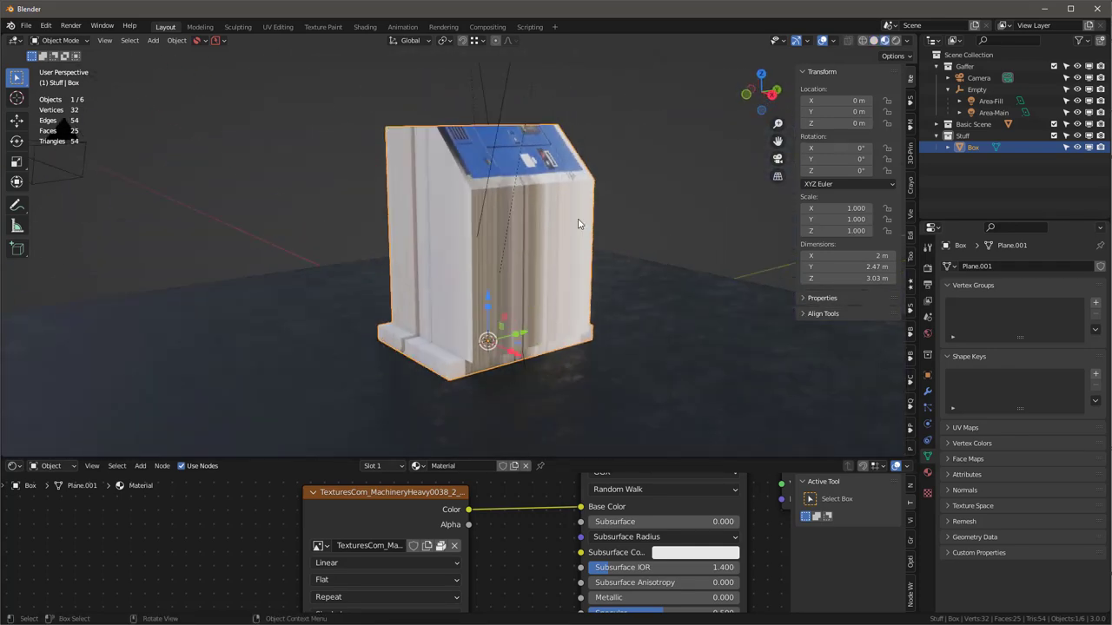
Step: Switch to the UV Editing workspace and maximize its 3D viewport
left_click(275, 29)
scroll(710, 310, "down", 2)
scroll(710, 310, "up", 3)
middle_click_drag(712, 316, 711, 309)
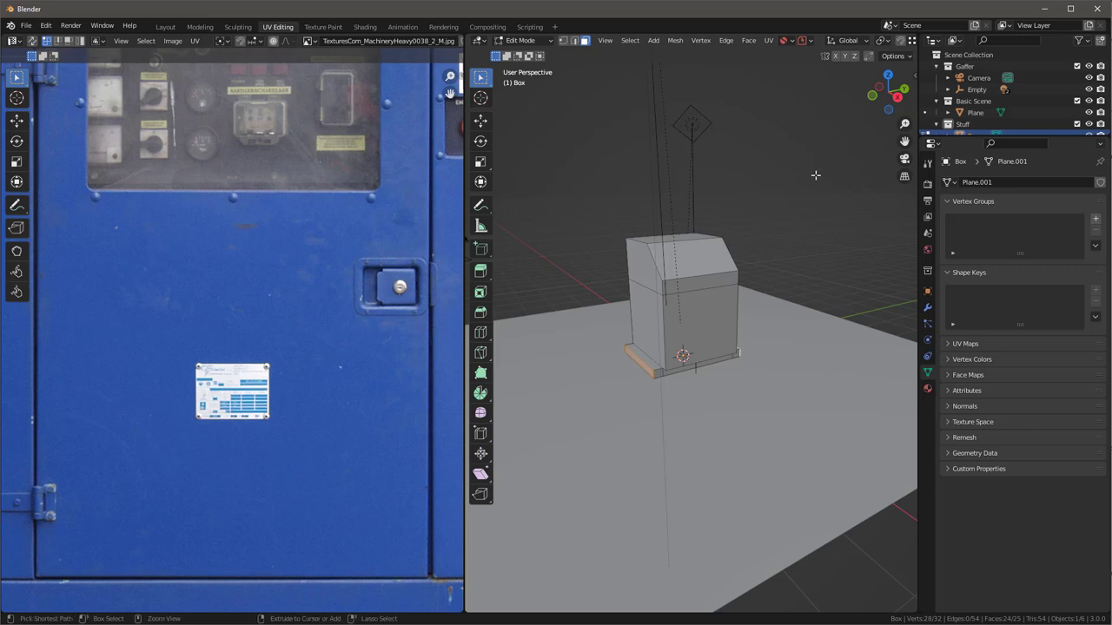
key("ctrl+space")
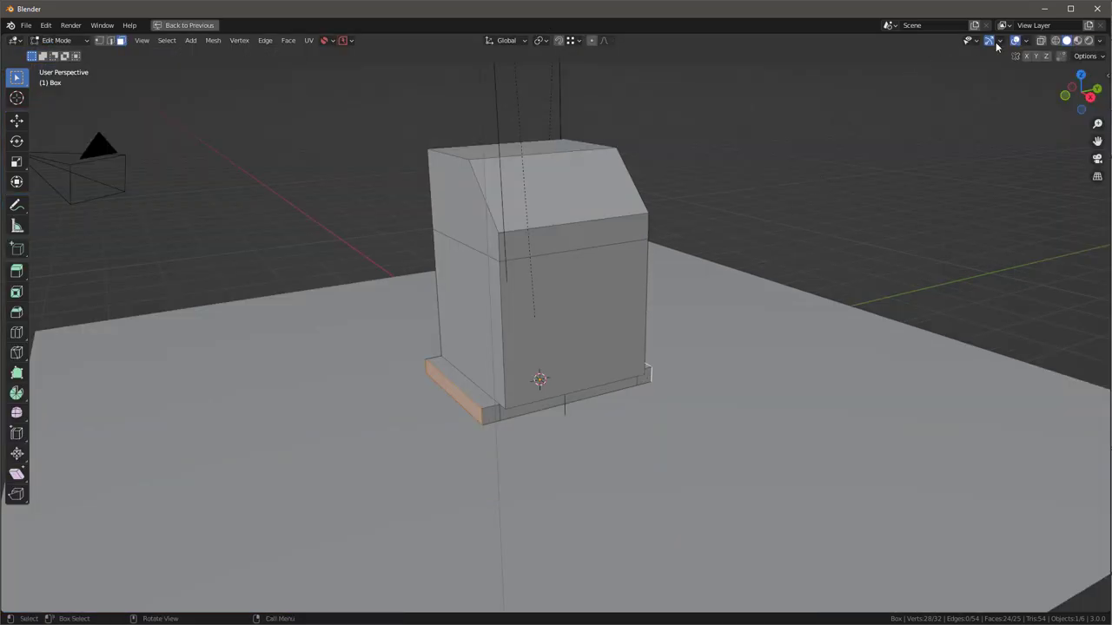
Step: Set the maximized viewport to Material Preview shading and hide the overlays
left_click(1078, 41)
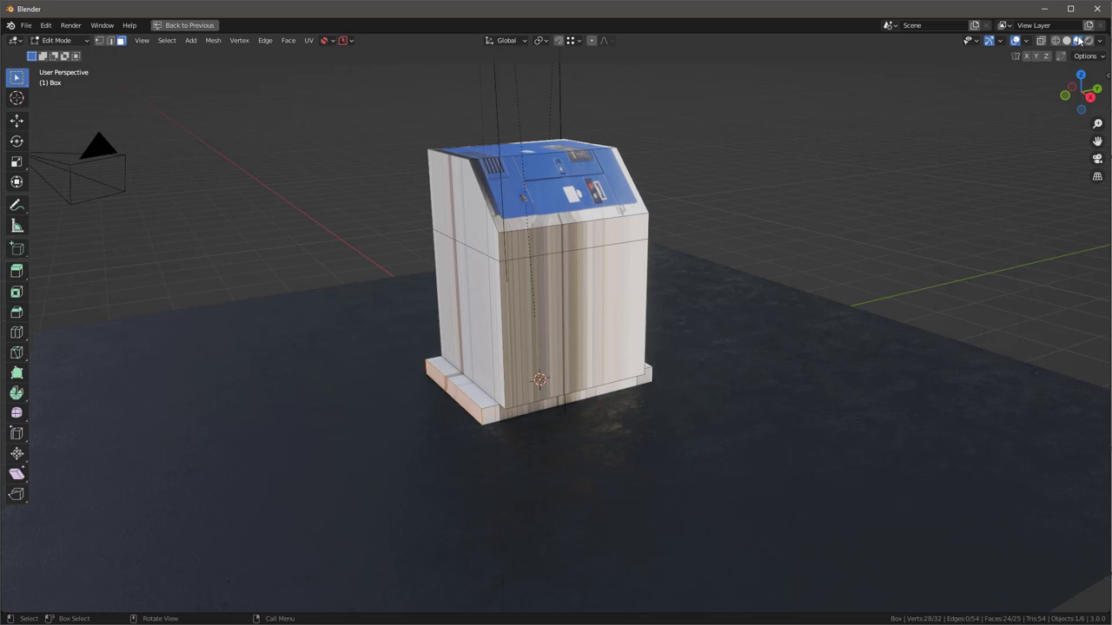
middle_click_drag(553, 208, 566, 227)
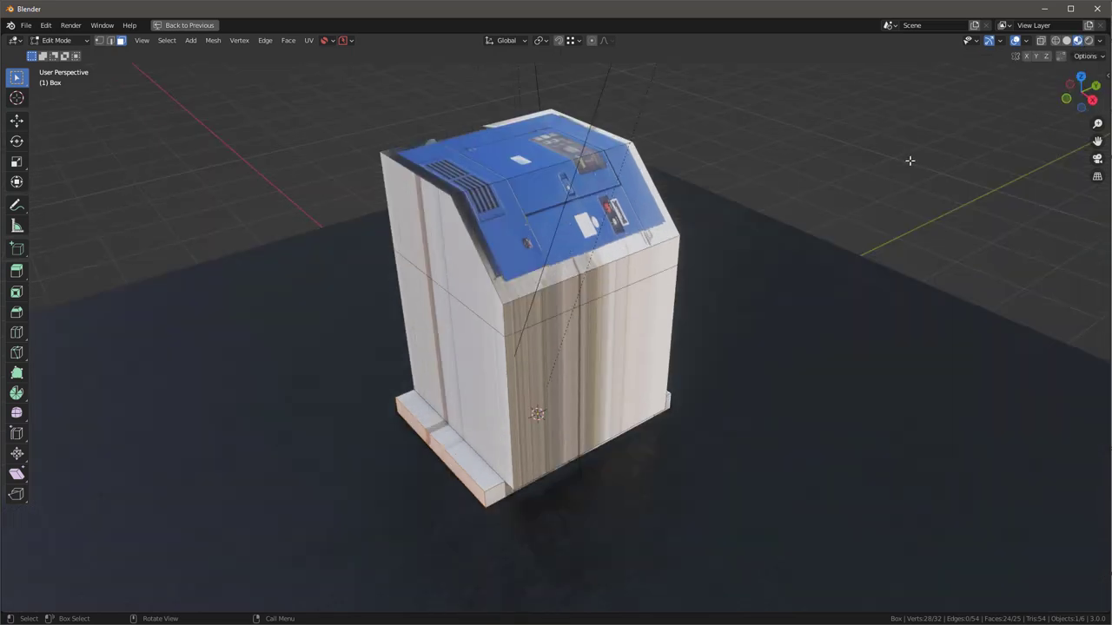
left_click(1014, 41)
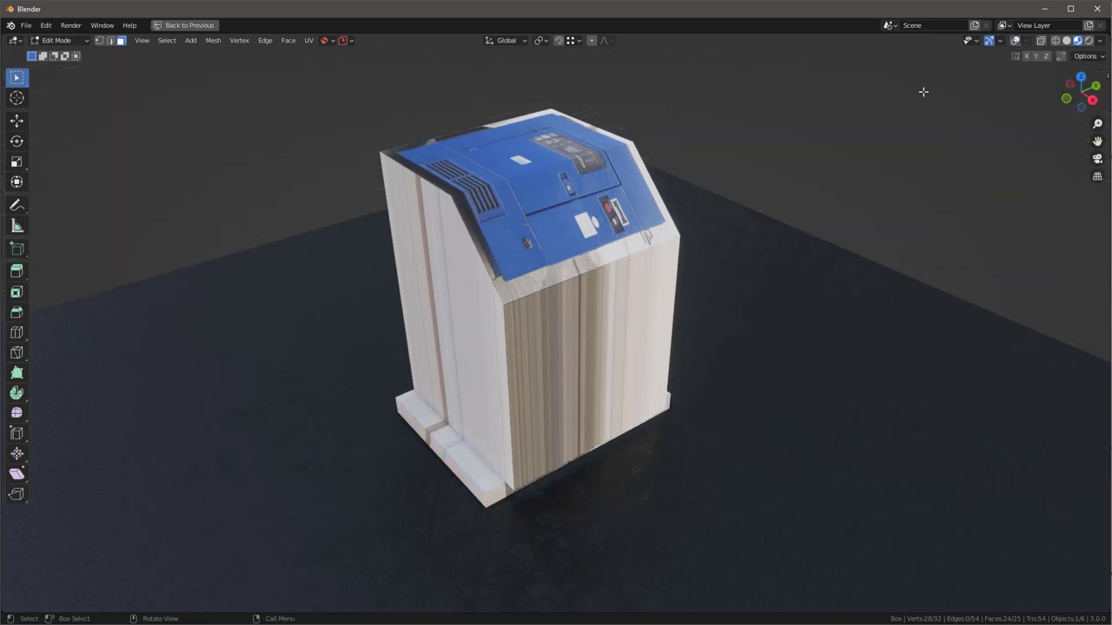
Step: Show the viewport overlays again, restore the split UV Editing layout and fit the whole machinery photo in the UV editor
key("q")
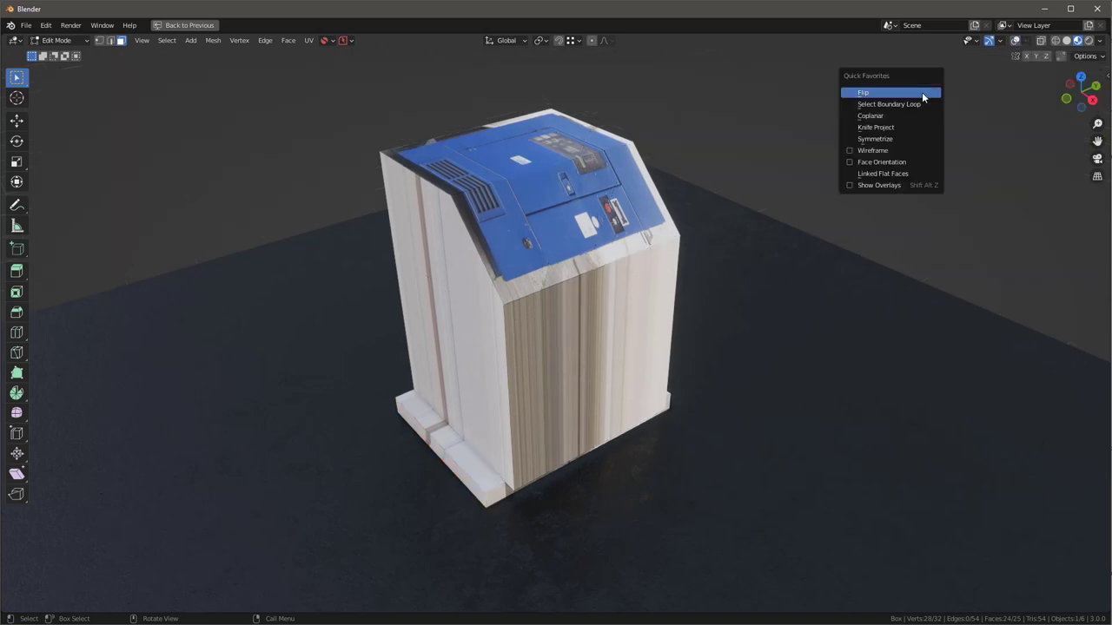
left_click(886, 185)
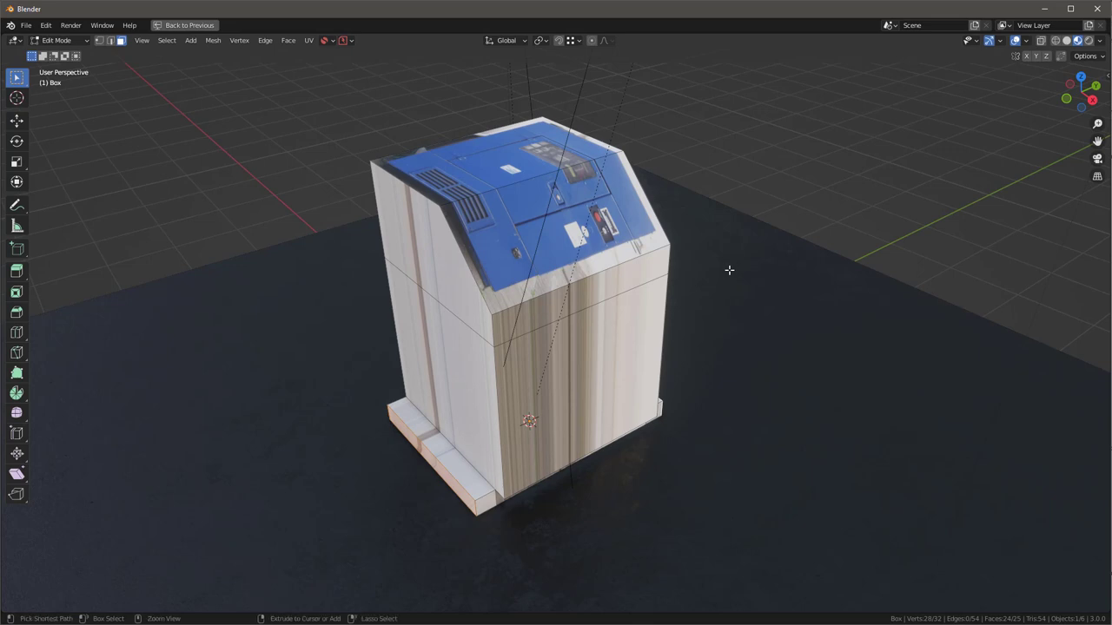
key("ctrl+space")
key("Home")
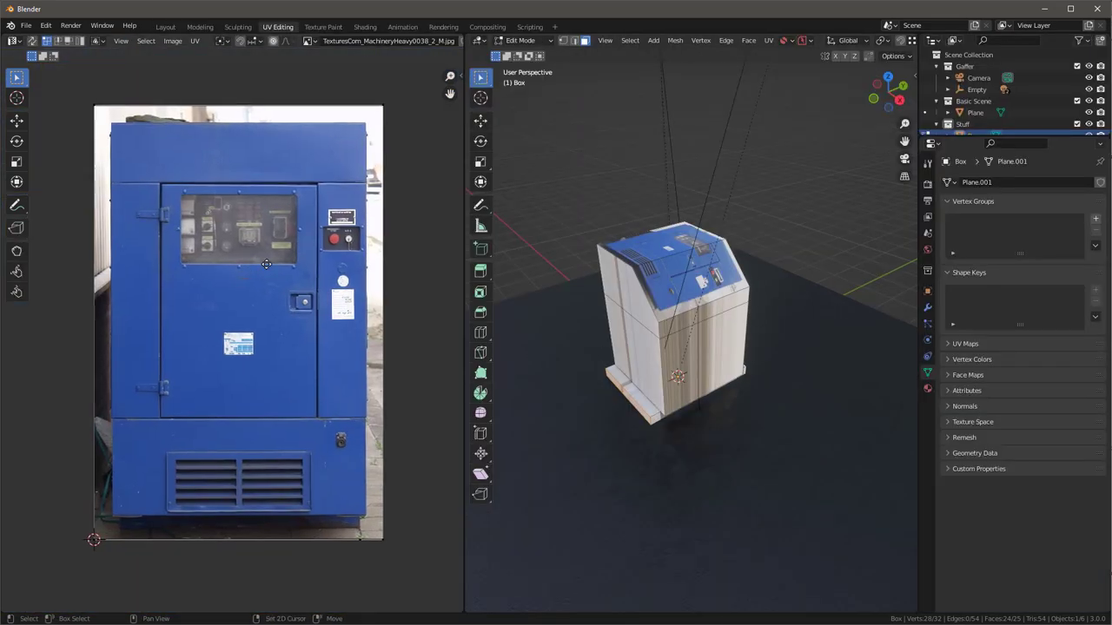
scroll(684, 284, "up", 4)
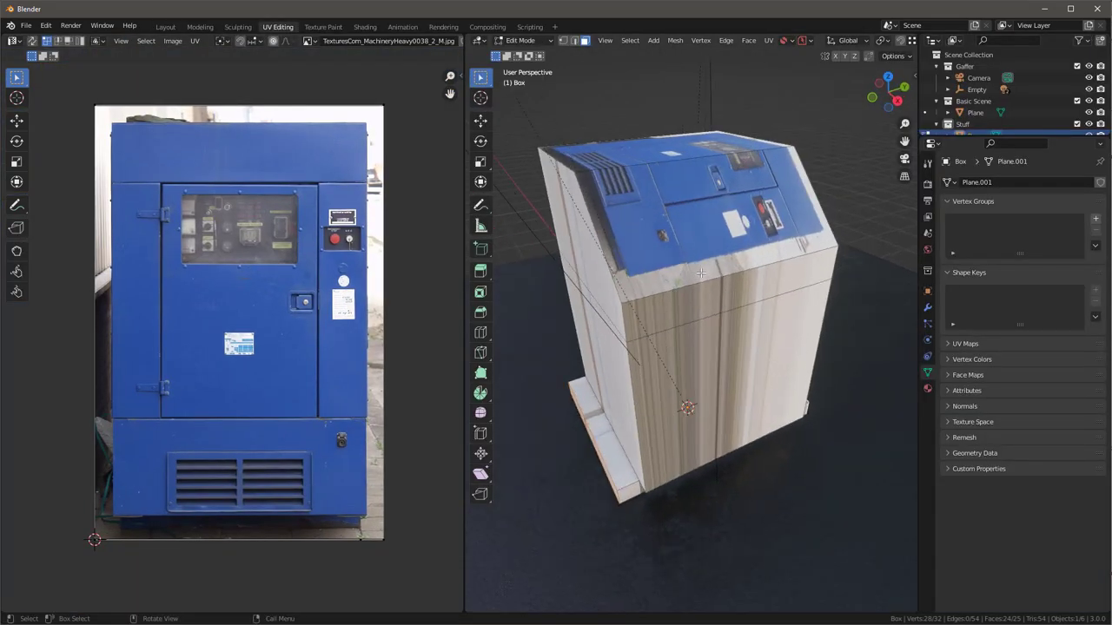
Step: Unwrap all faces of the box with Cube Projection
key("a")
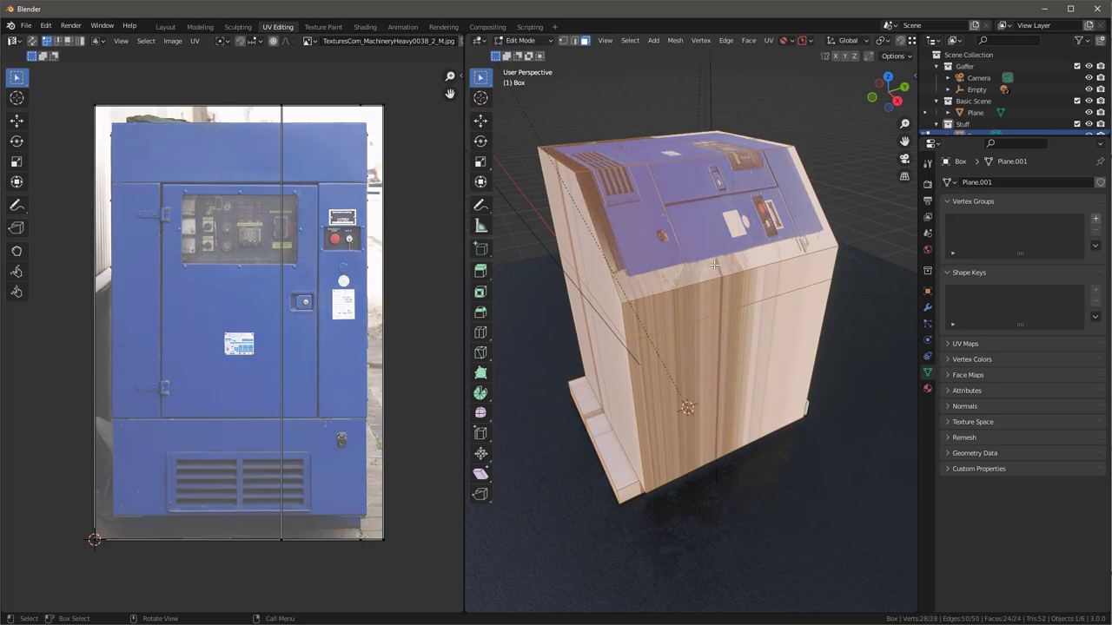
key("u")
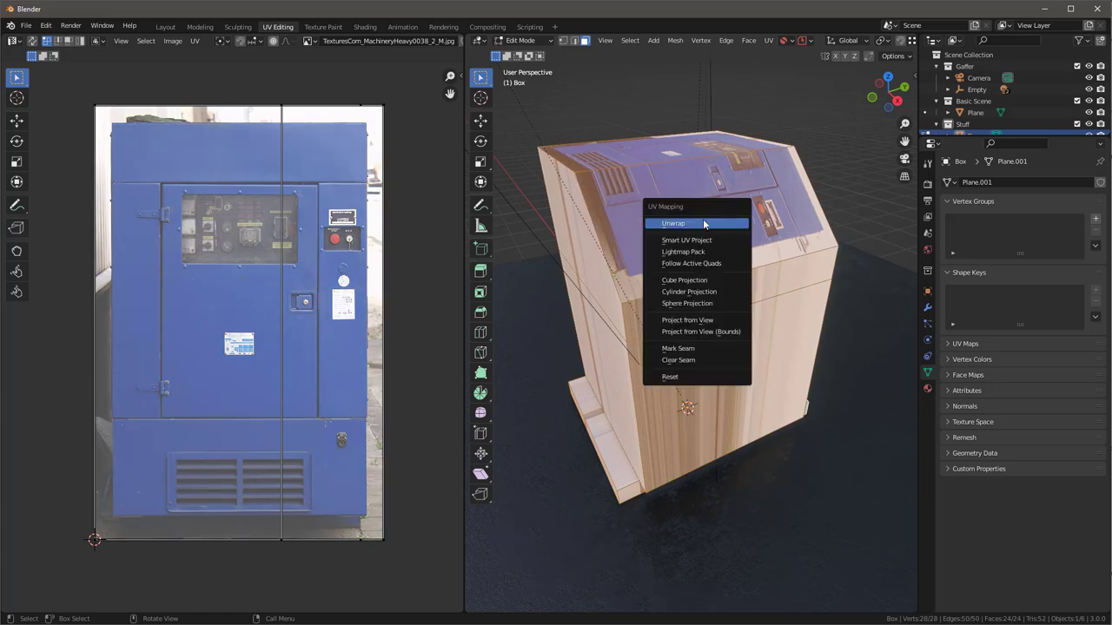
left_click(695, 281)
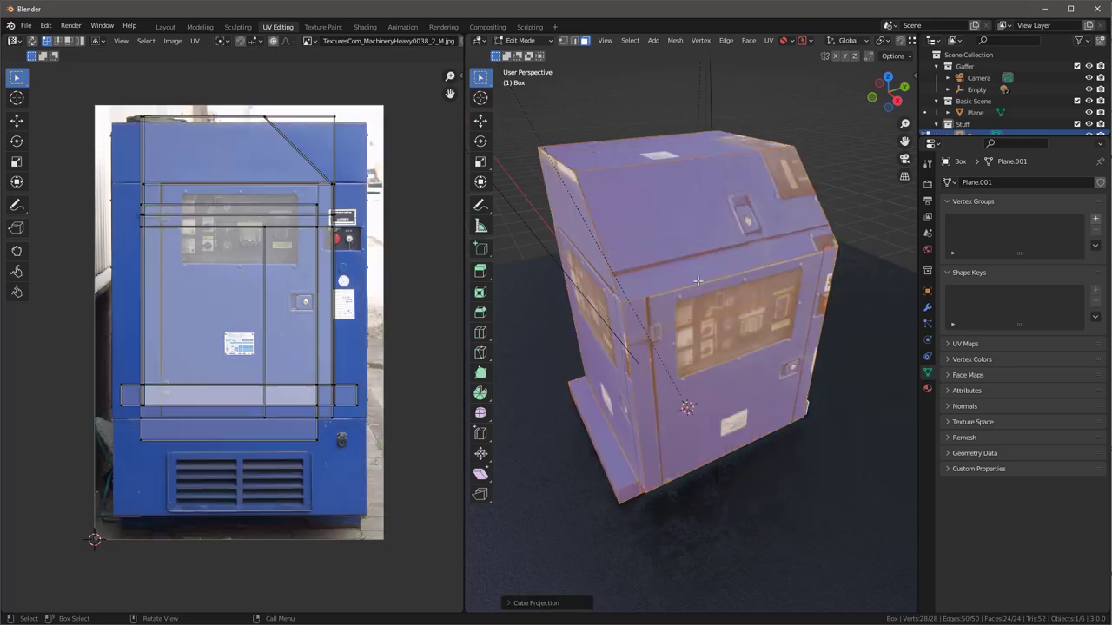
Step: Select the slanted front face, align an orthographic view squarely to it and unwrap it with Project from View
left_click(710, 200)
mouse_move(771, 221)
middle_mouse_down()
mouse_move(695, 217)
mouse_move(759, 216)
middle_mouse_up()
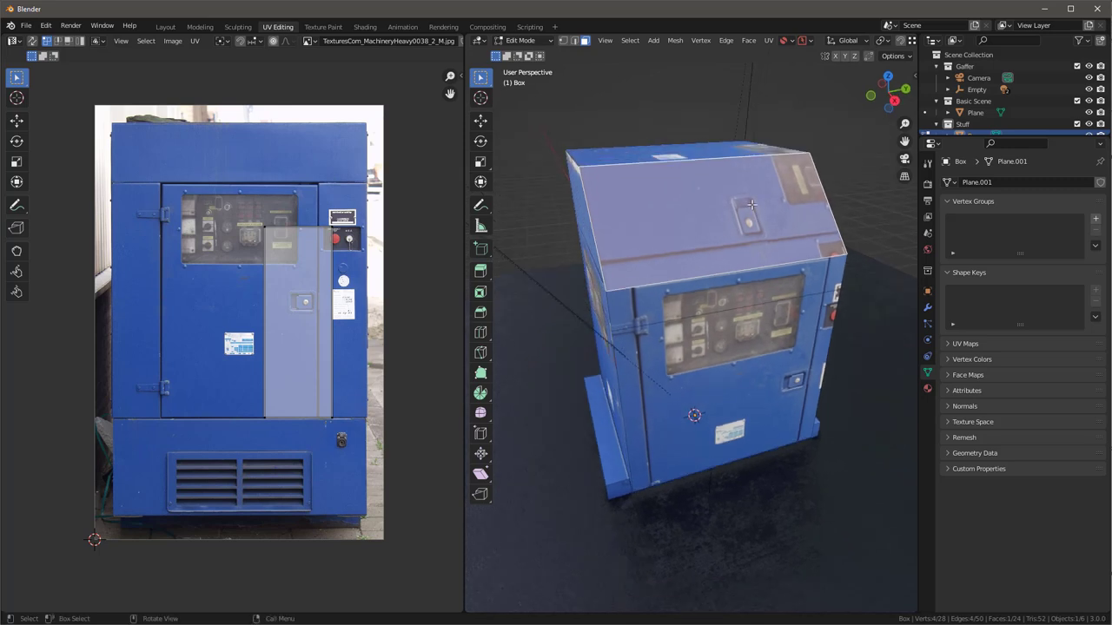
key("KP_5")
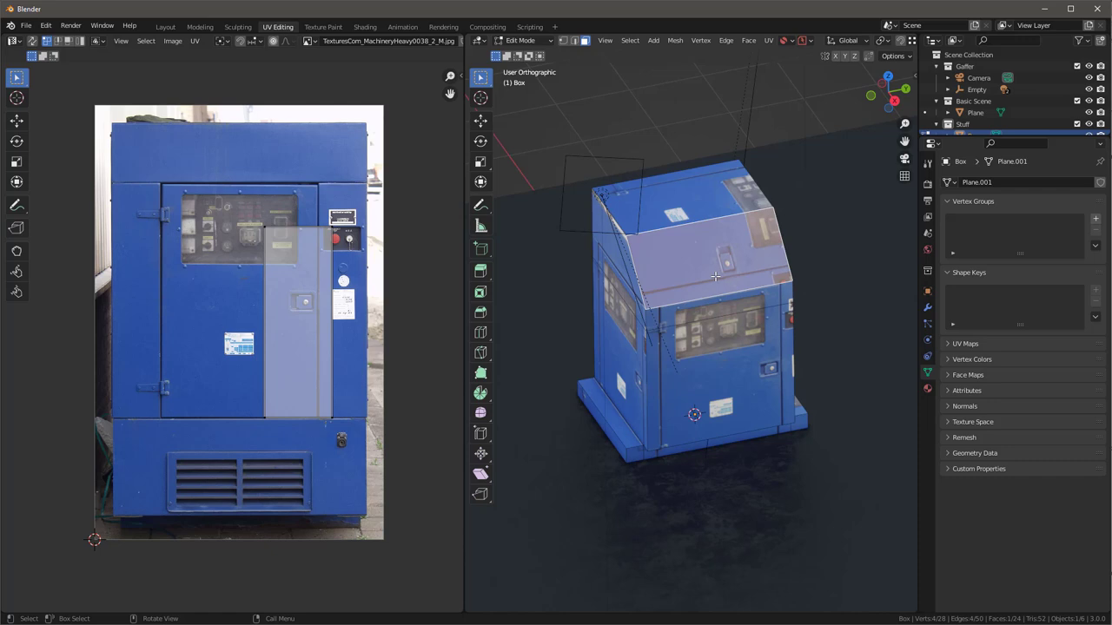
key("shift+KP_7")
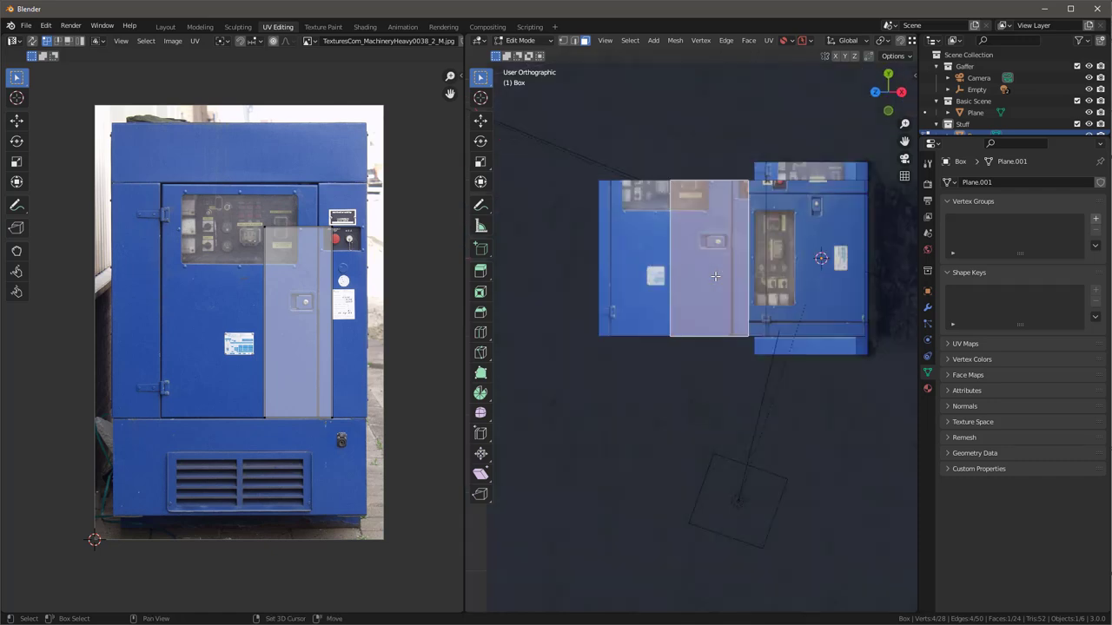
mouse_move(720, 278)
middle_mouse_down()
mouse_move(719, 356)
mouse_move(774, 259)
mouse_move(726, 284)
middle_mouse_up()
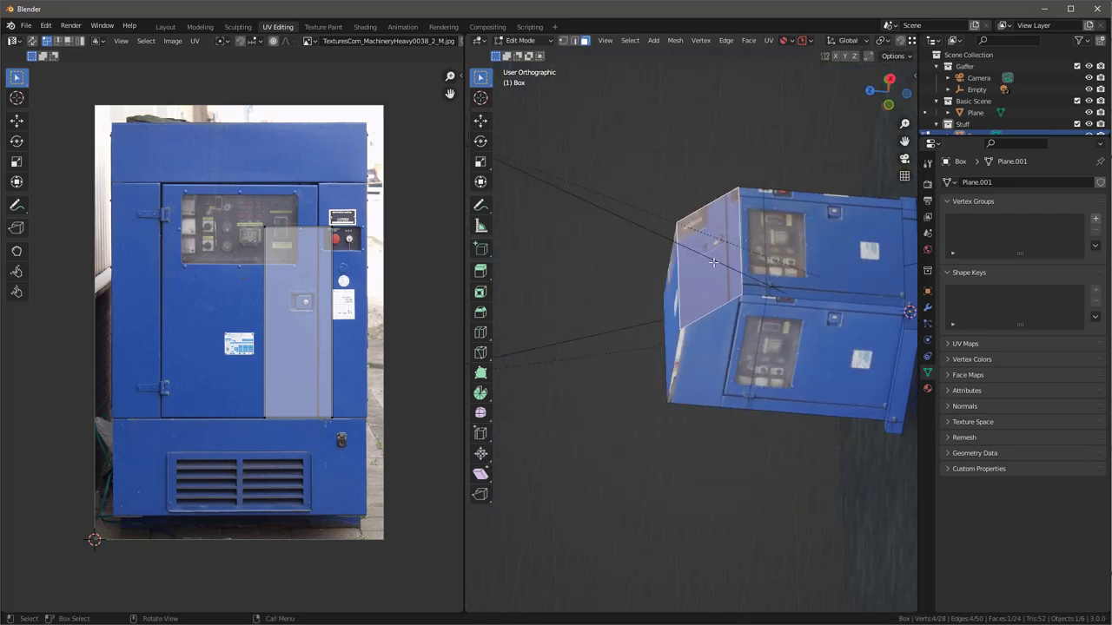
key("shift+KP_7")
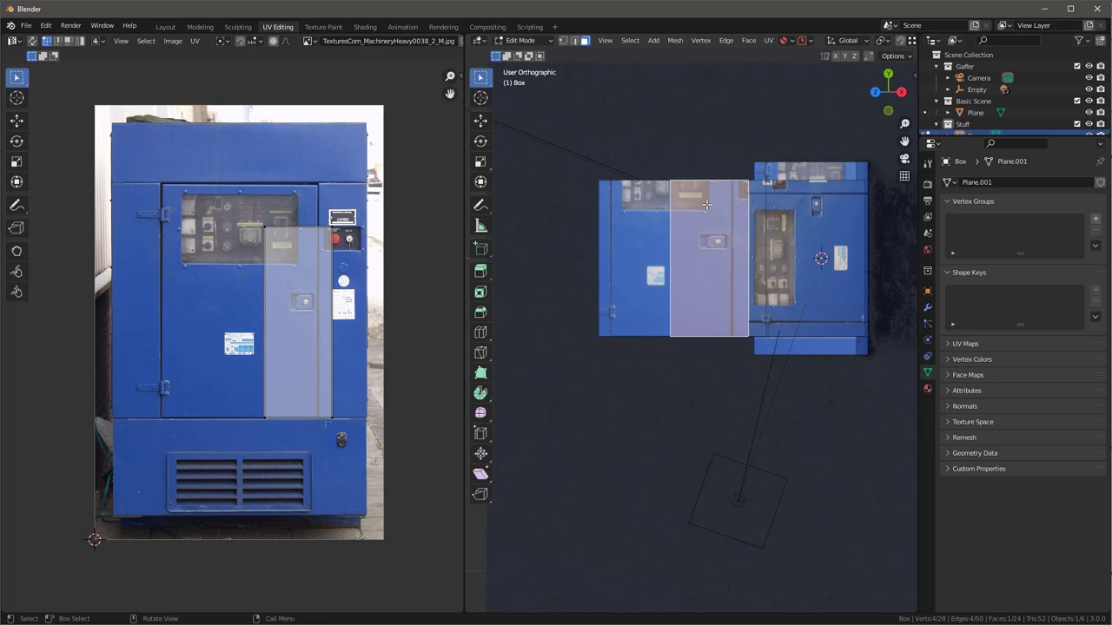
key("u")
key("u")
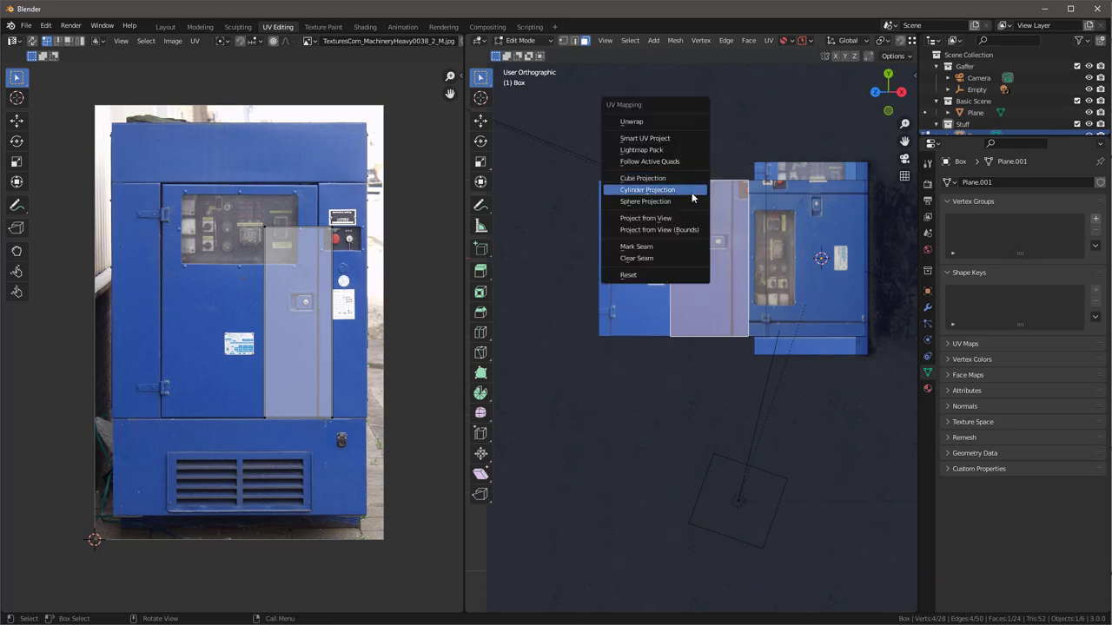
left_click(655, 219)
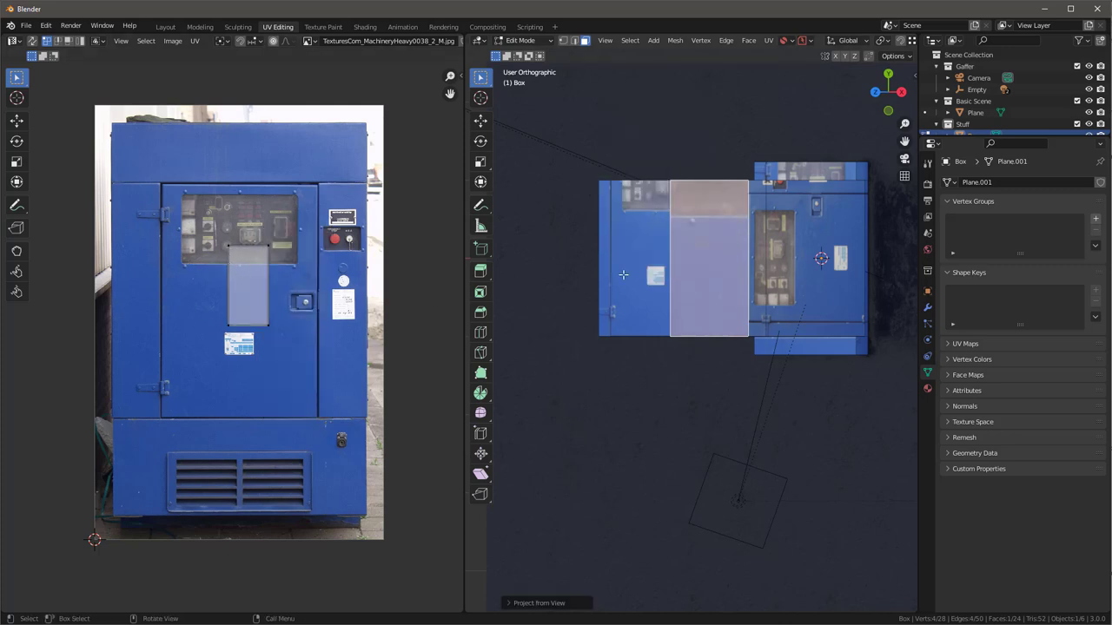
Step: Select the slanted face's UV island and rotate it 90 degrees with snapping
key("KP_7")
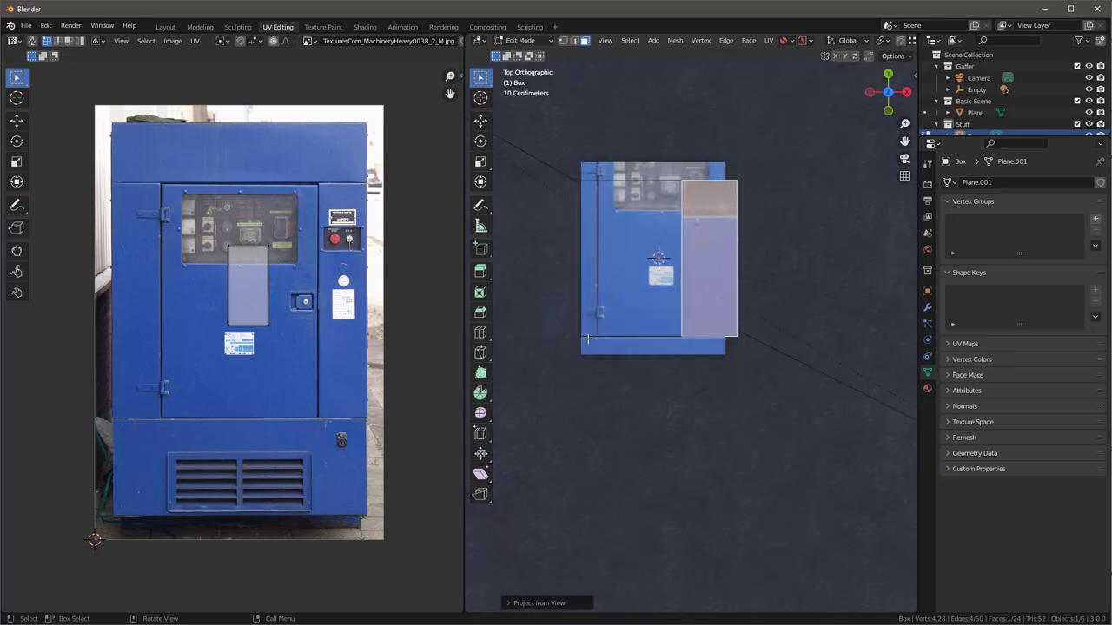
middle_click_drag(589, 339, 473, 285)
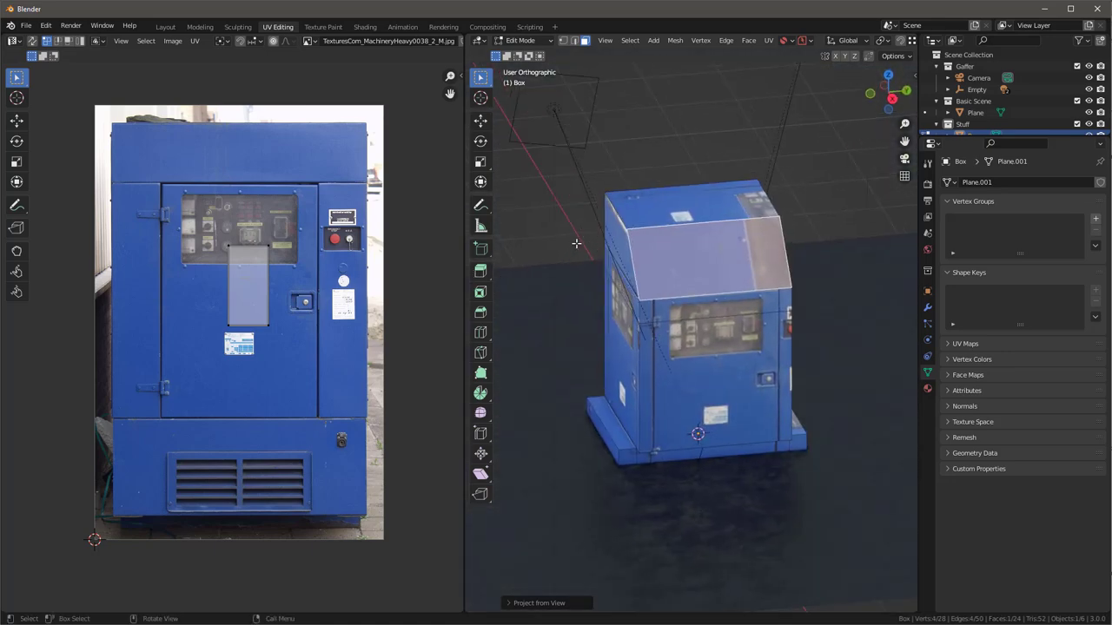
scroll(576, 240, "up", 3)
left_click_drag(210, 228, 287, 337)
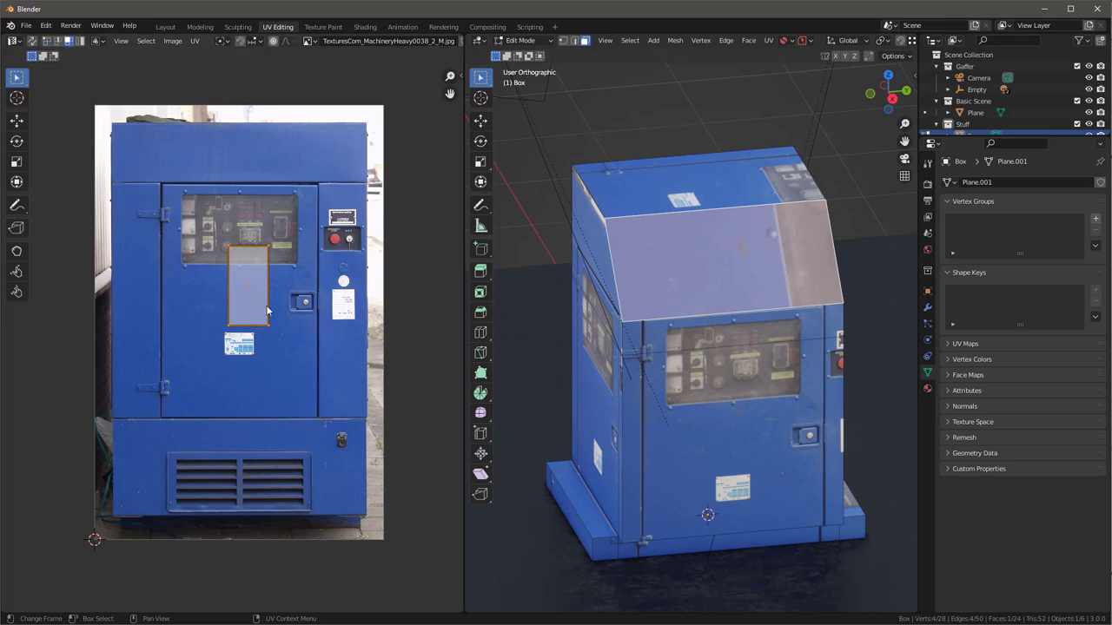
scroll(271, 286, "up", 3)
scroll(271, 284, "down", 3)
key("r")
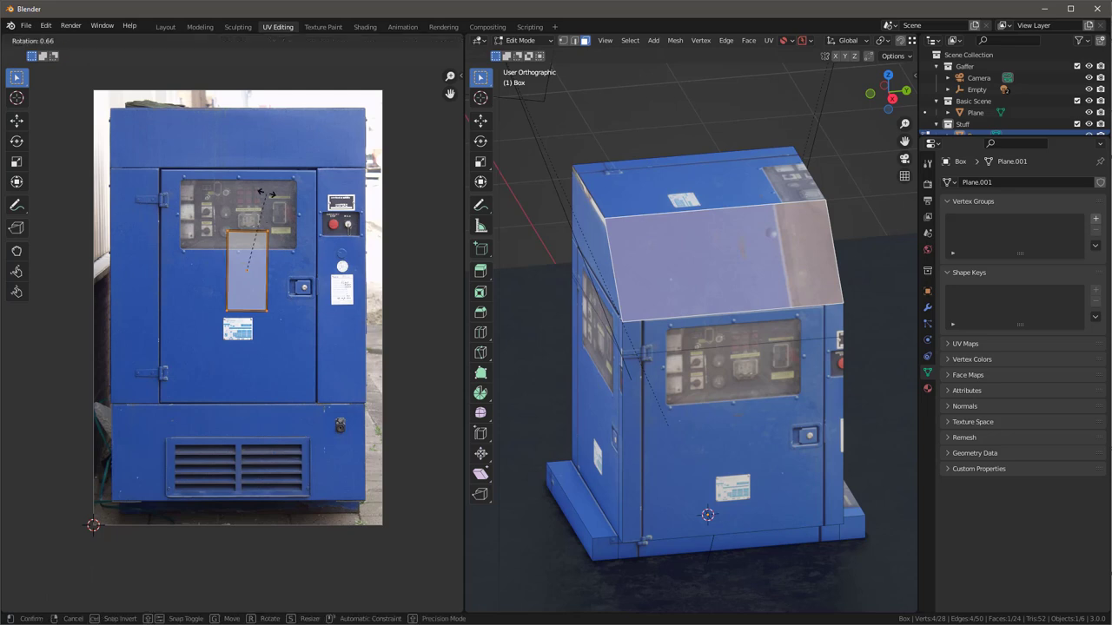
key("ctrl")
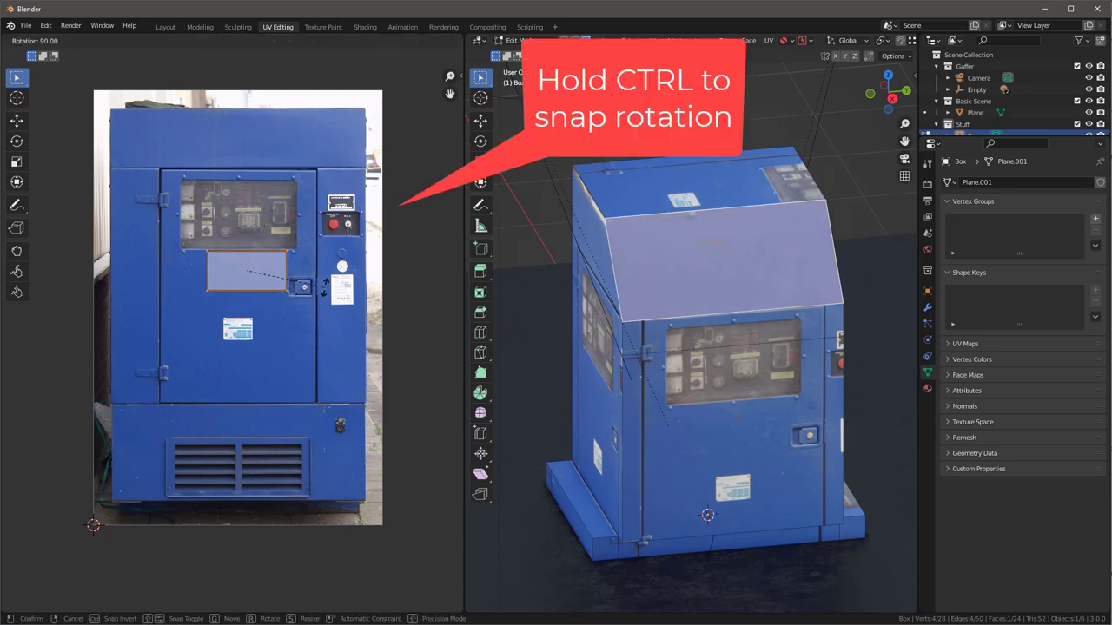
left_click(324, 286)
Step: Move and enlarge the slanted face's UV island to cover the photo's instrument window and the adjacent red-button control panel
key("g")
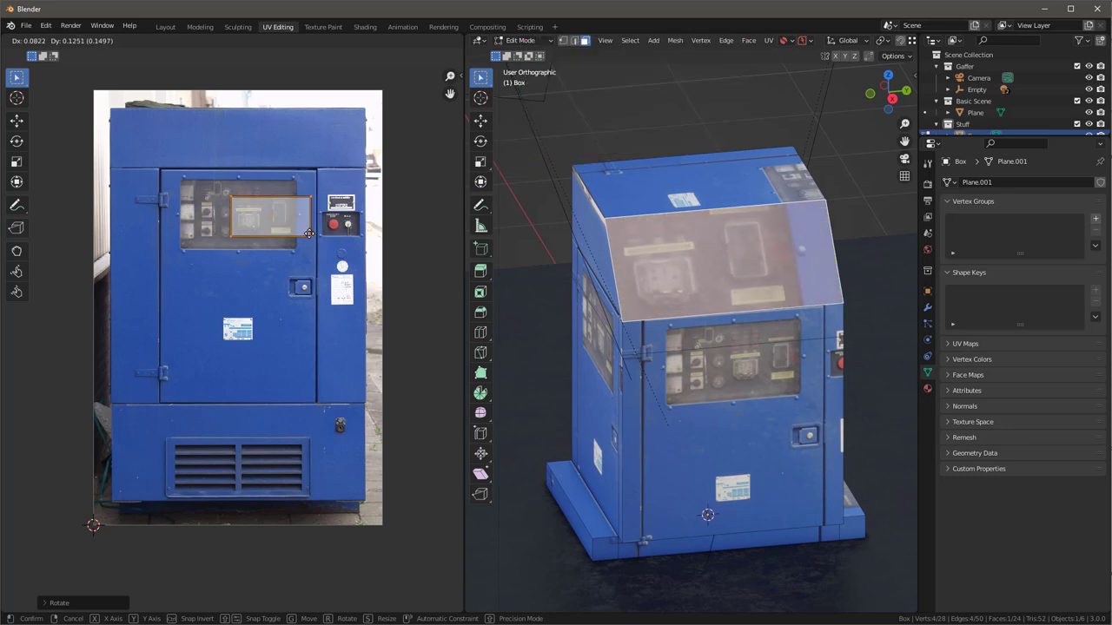
left_click(305, 245)
key("s")
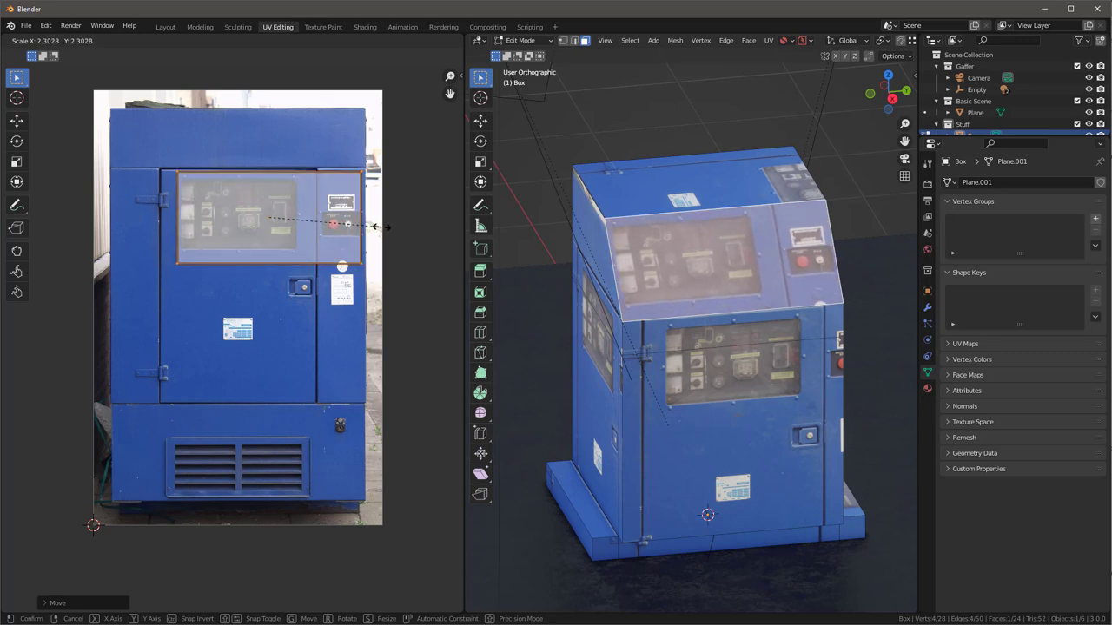
left_click(381, 227)
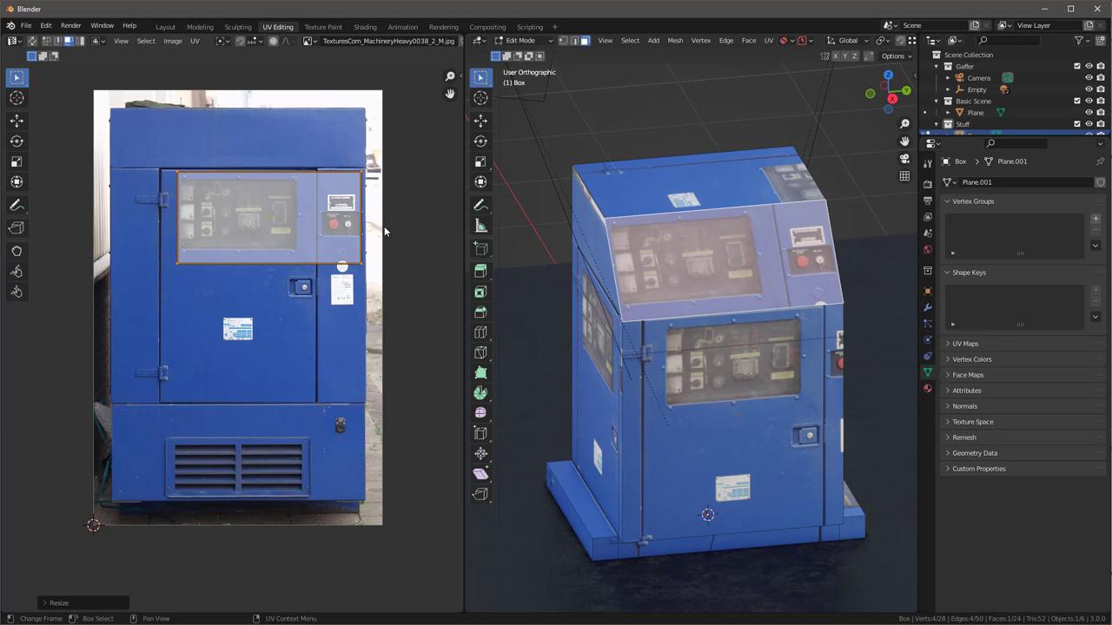
key("s")
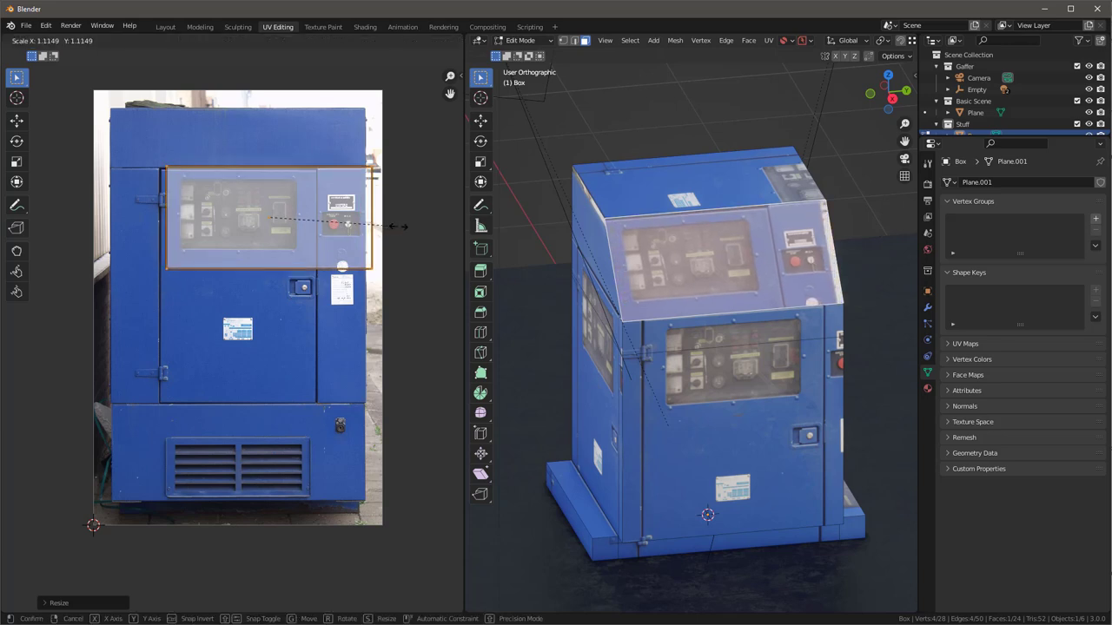
left_click(399, 227)
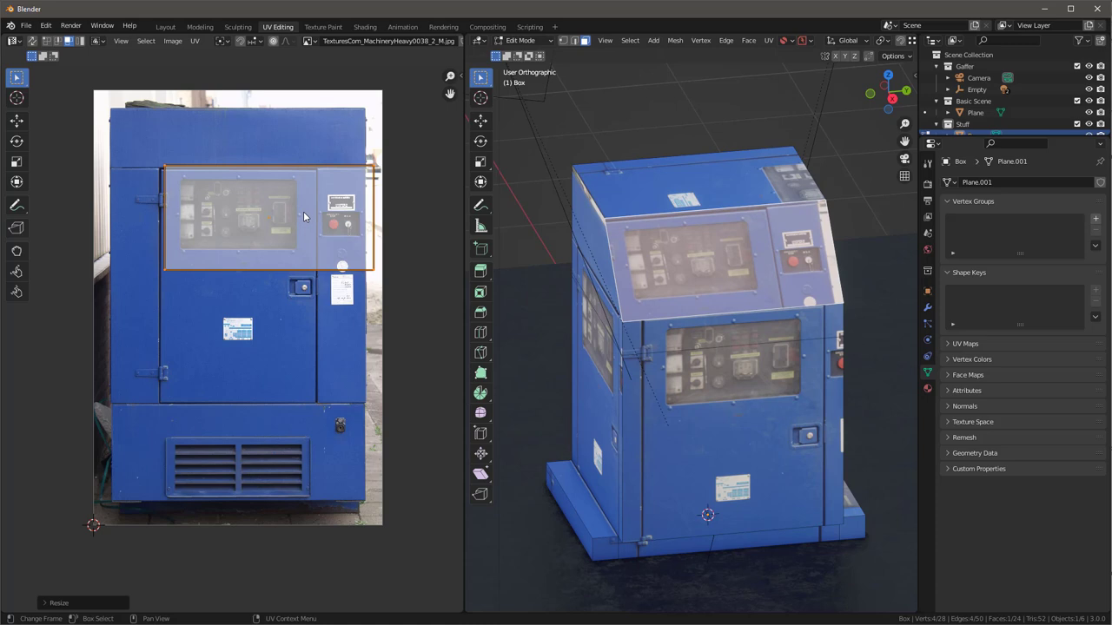
key("g")
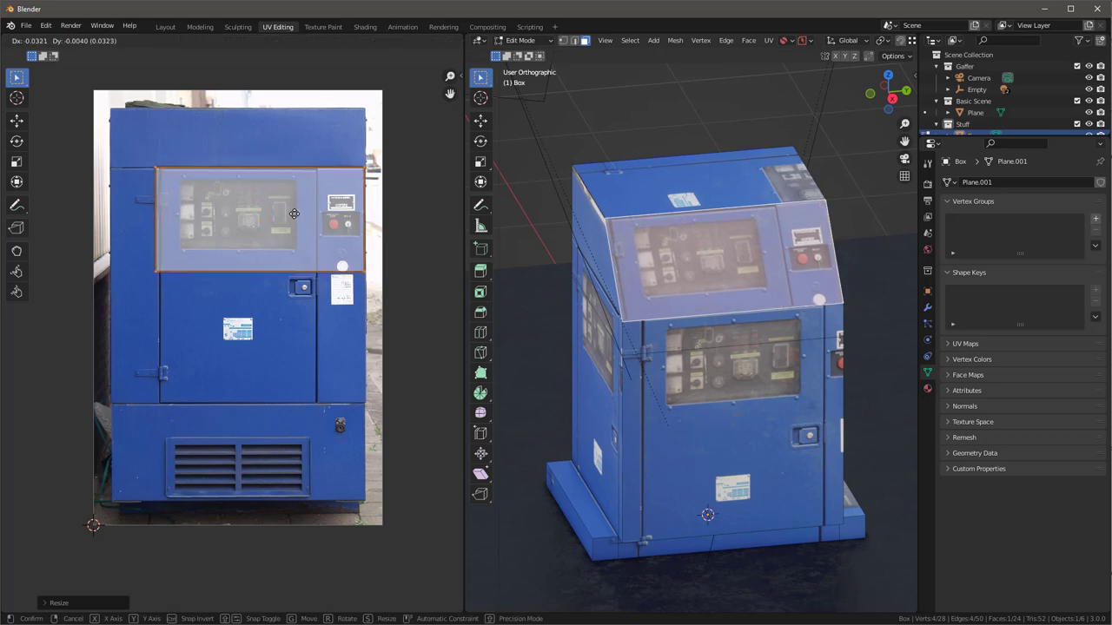
left_click(294, 218)
Step: Examine the textured cabinet from different angles with the viewport overlays hidden, and show the overlays again
scroll(673, 272, "up", 3)
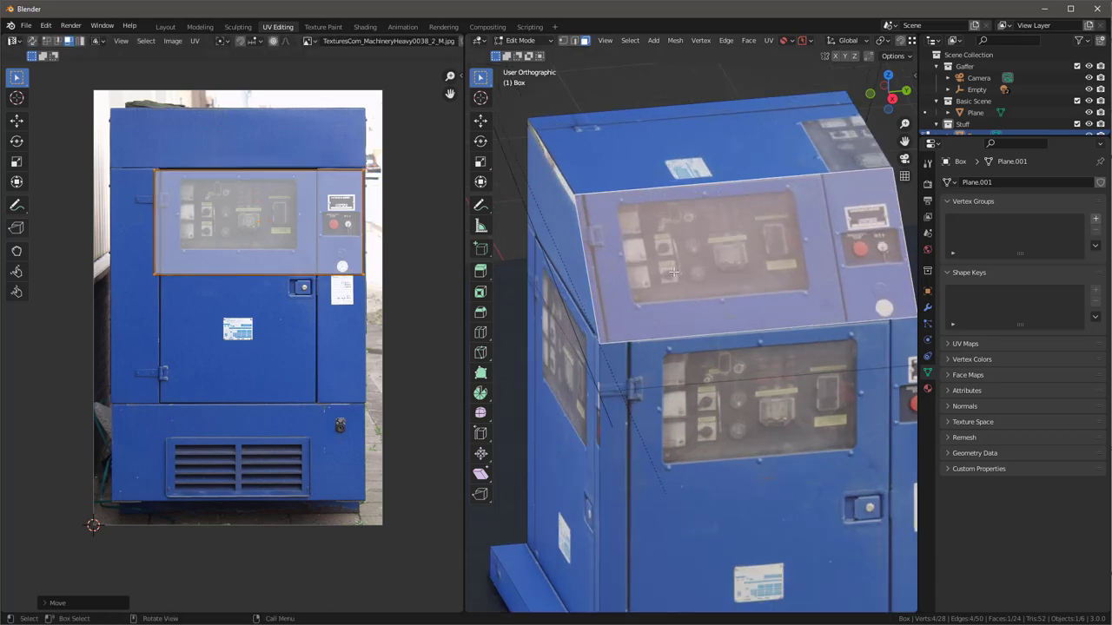
scroll(673, 272, "down", 1)
key("q")
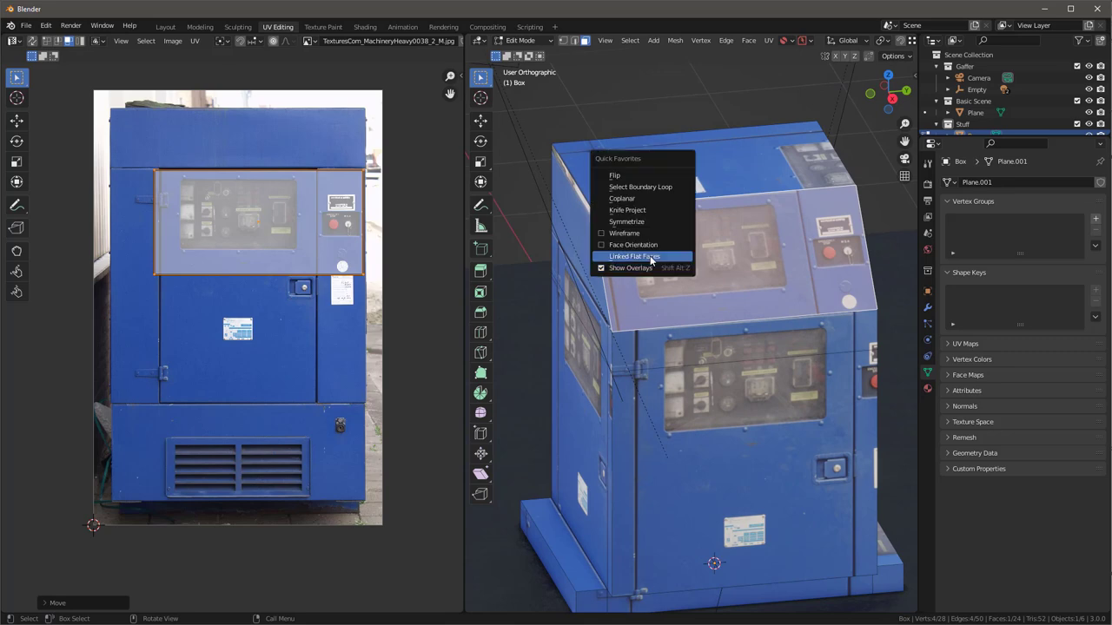
left_click(631, 268)
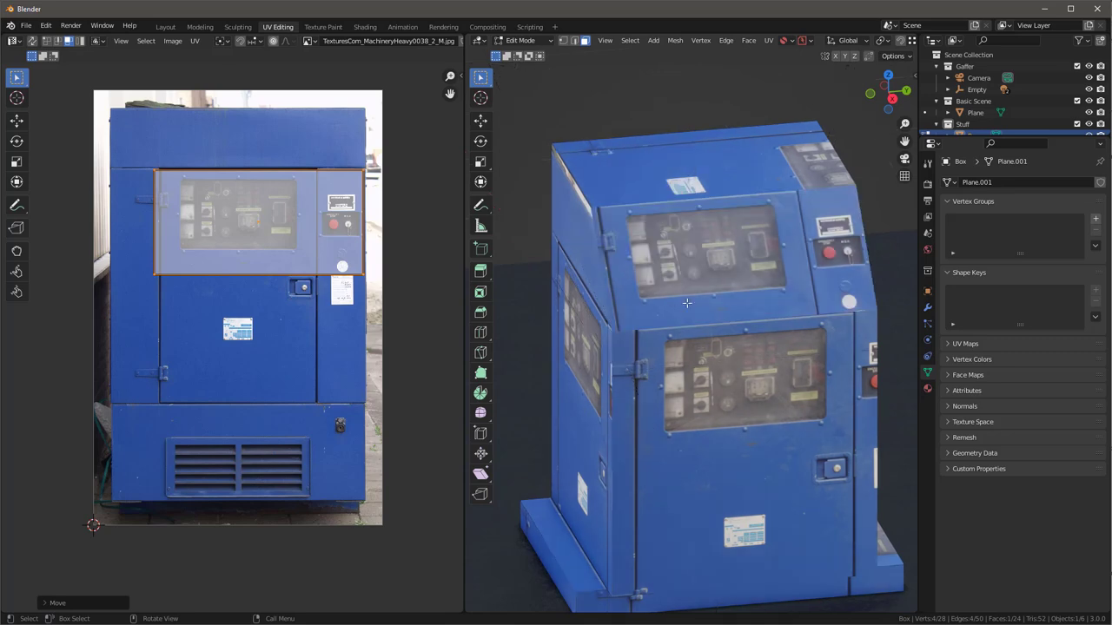
middle_click_drag(686, 304, 726, 278)
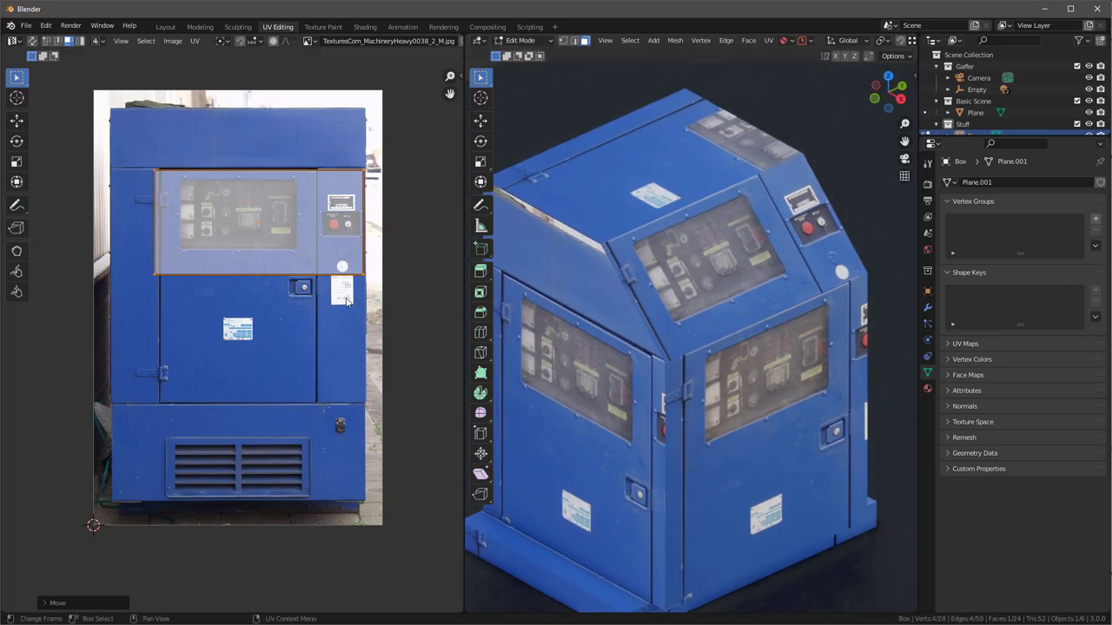
key("alt+shift+z")
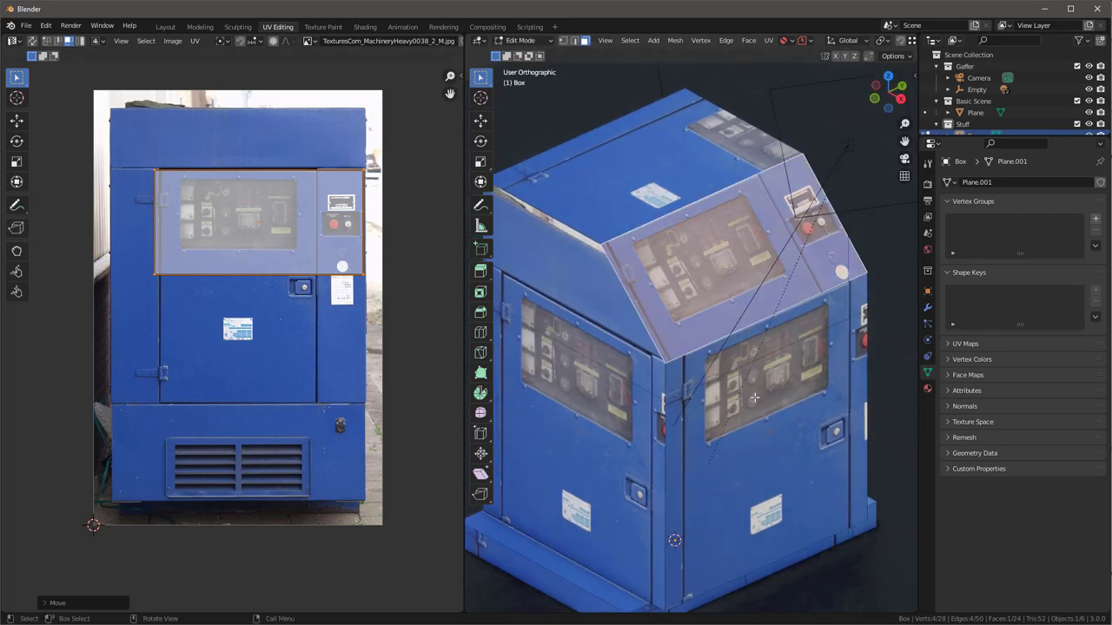
Step: Select the two vertical front faces, shrink their UV islands and move them over the photo's lower door area beneath the window
left_click(756, 400)
left_click(760, 349, "shift")
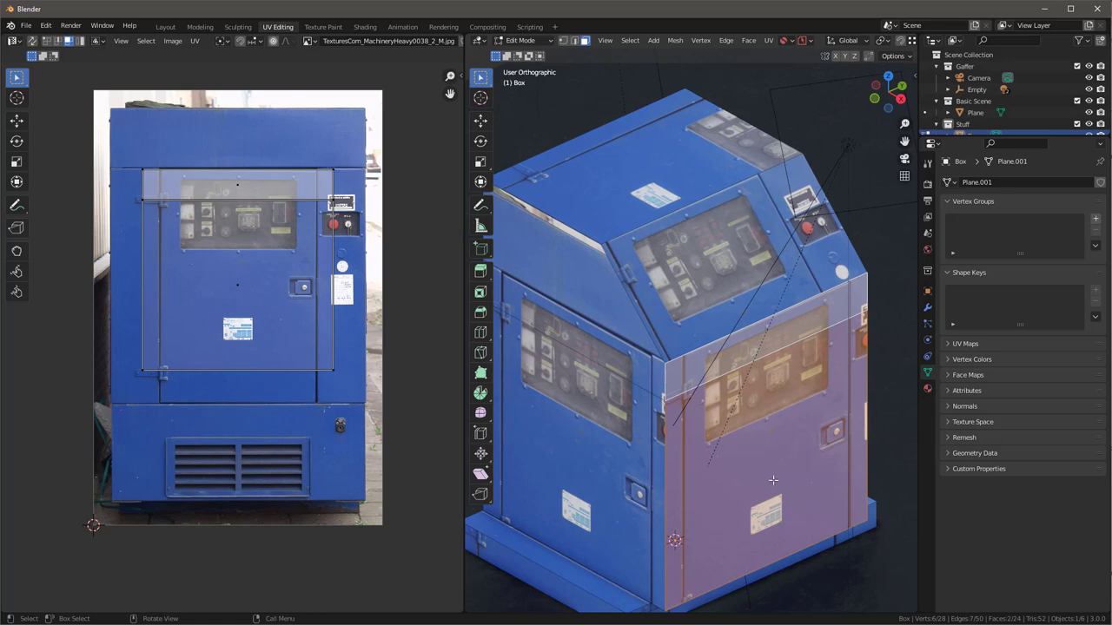
left_click(226, 218)
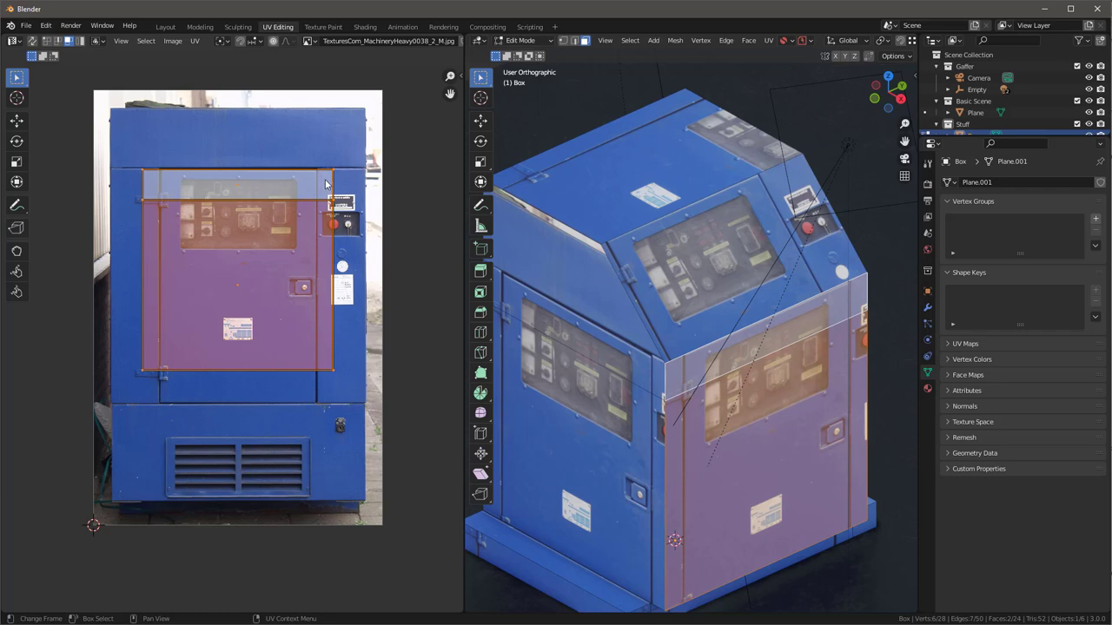
key("s")
left_click(283, 223)
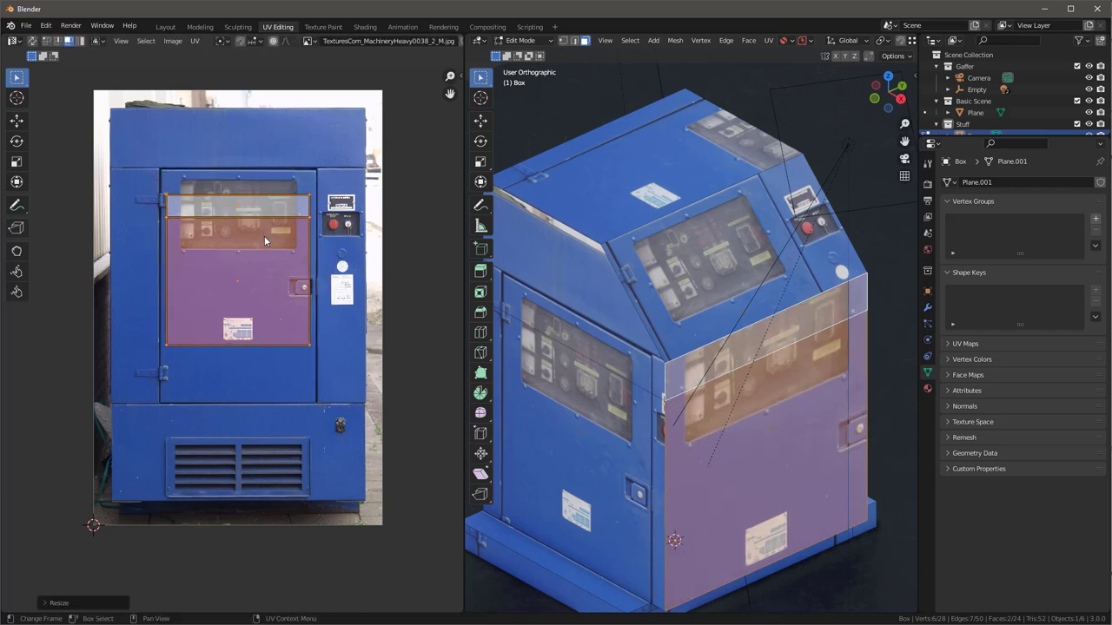
key("g")
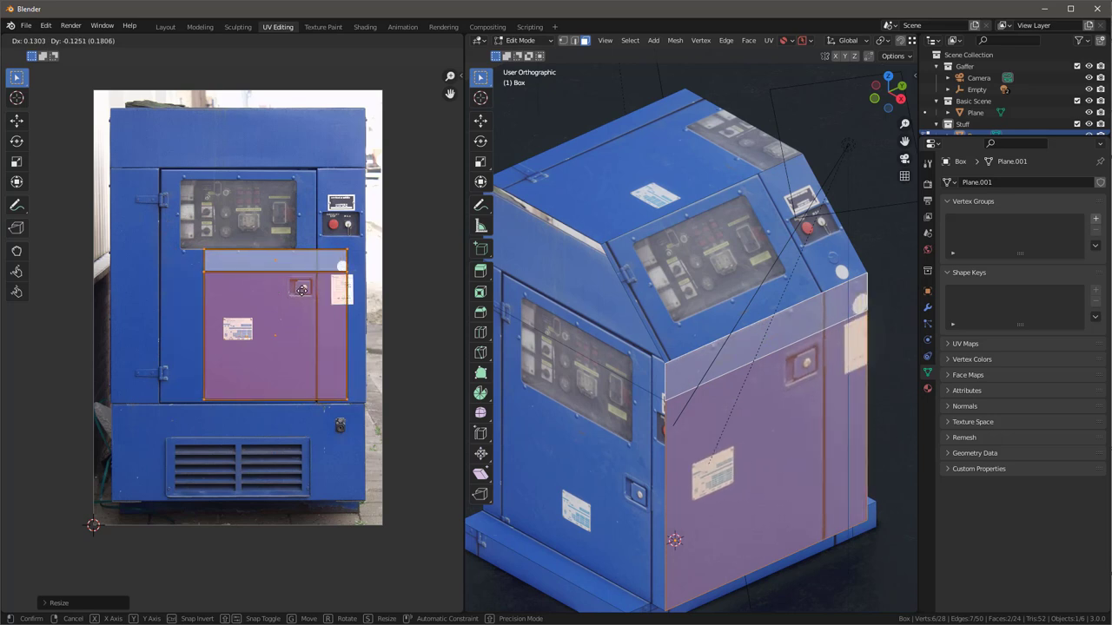
left_click(301, 290)
left_click(228, 412)
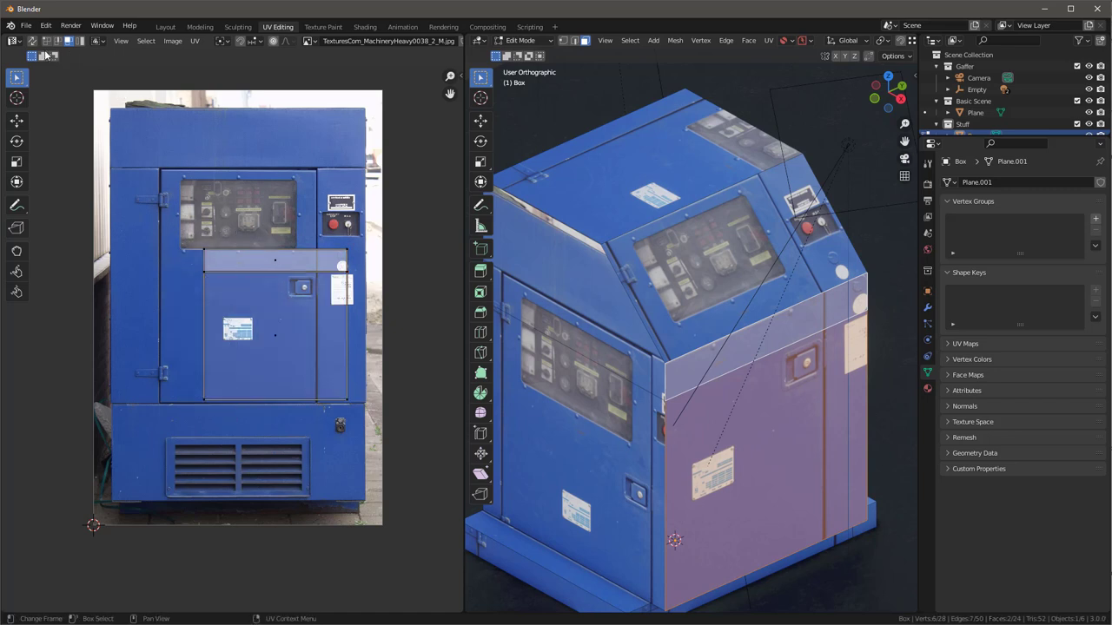
Step: Widen the front faces' UV islands horizontally by moving their side vertices to the photo door's hinge-side edge and the cabinet's opposite edge
left_click(49, 41)
left_click_drag(187, 227, 253, 403)
key("g")
key("x")
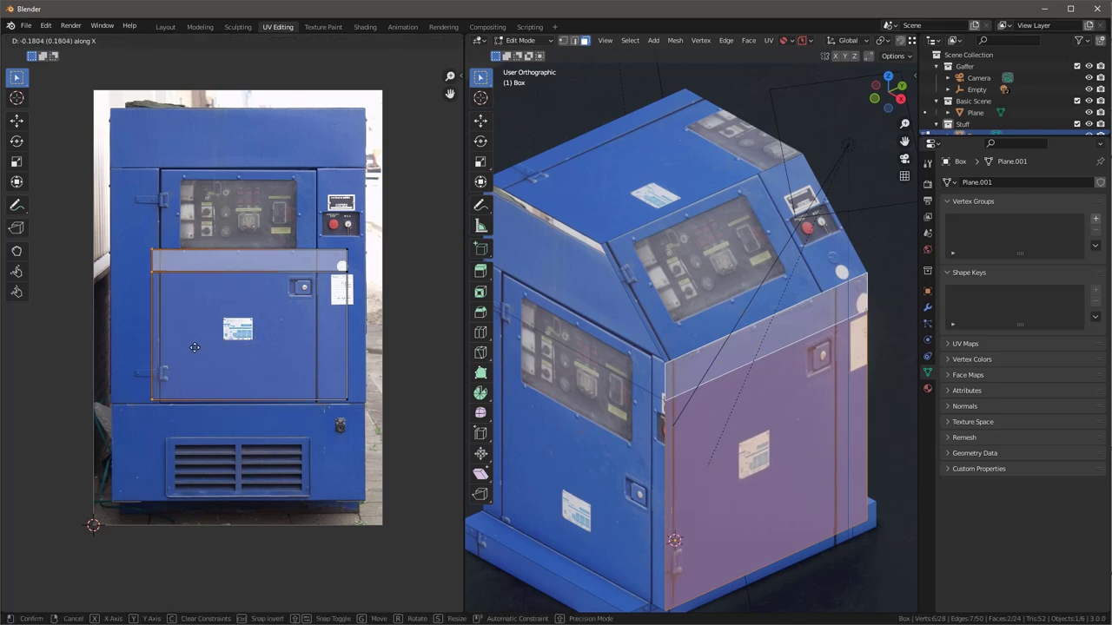
key("x")
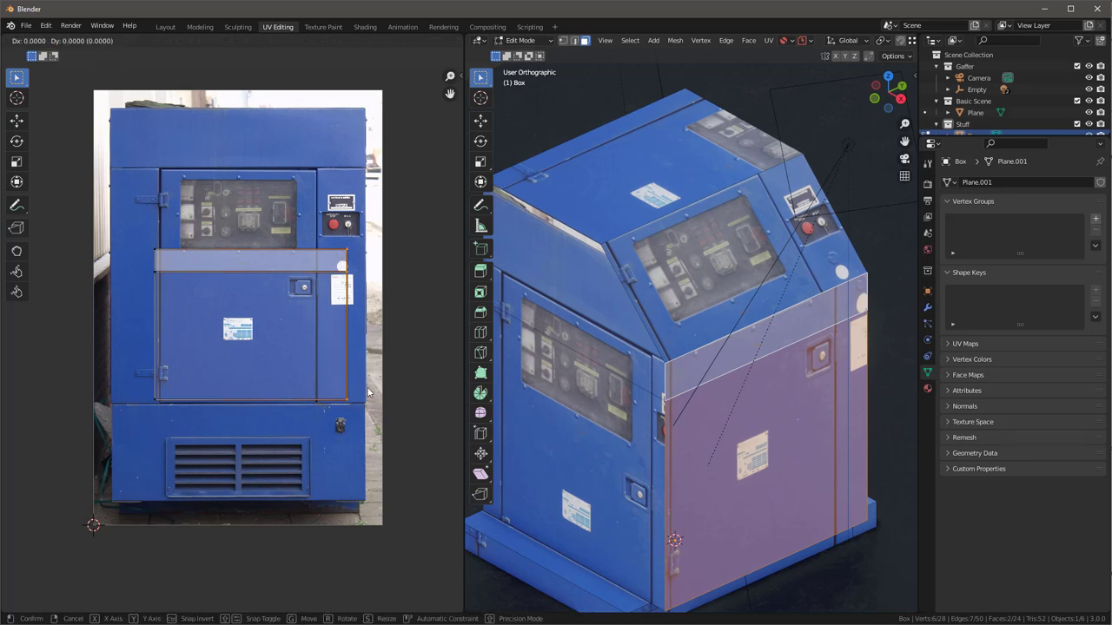
key("x")
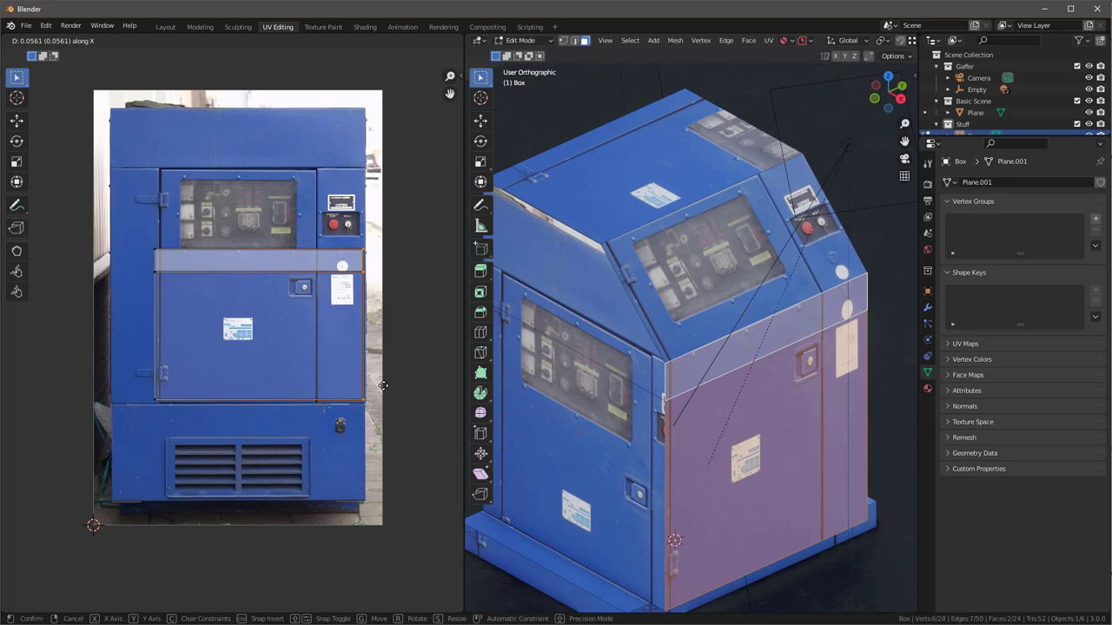
left_click(383, 386)
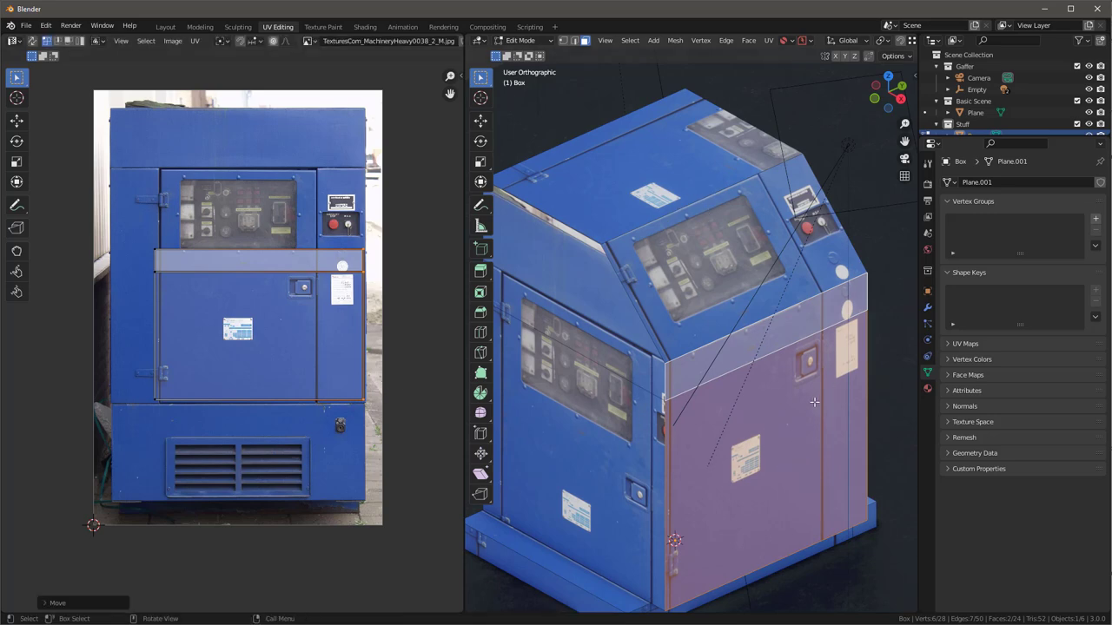
Step: Select the upper and lower faces on both sides of the cabinet
middle_click_drag(814, 402, 841, 308)
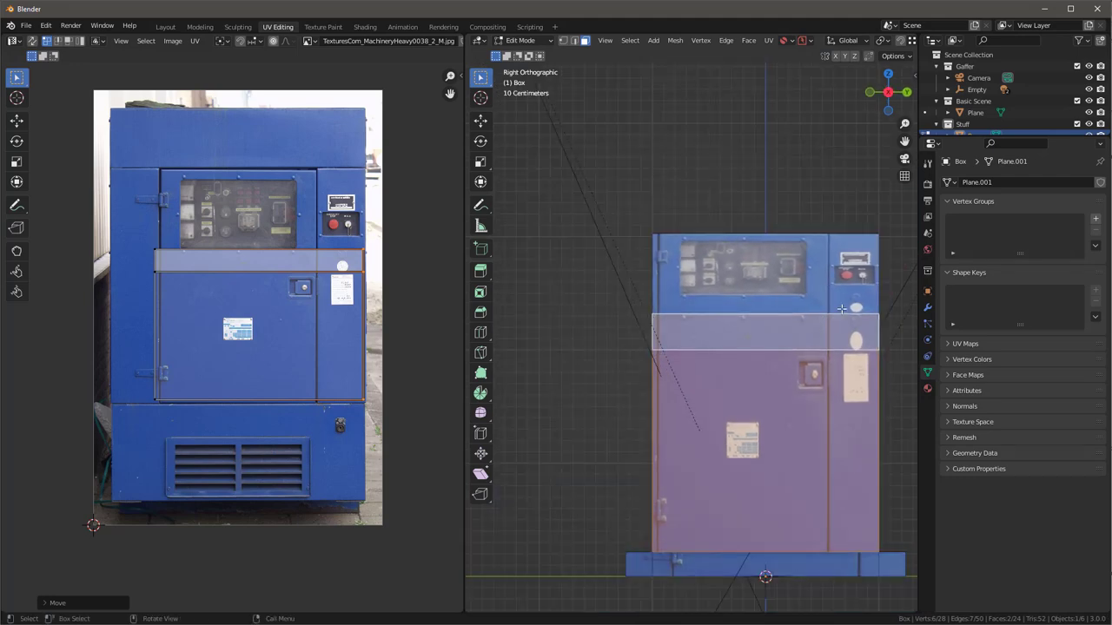
scroll(841, 308, "down", 1)
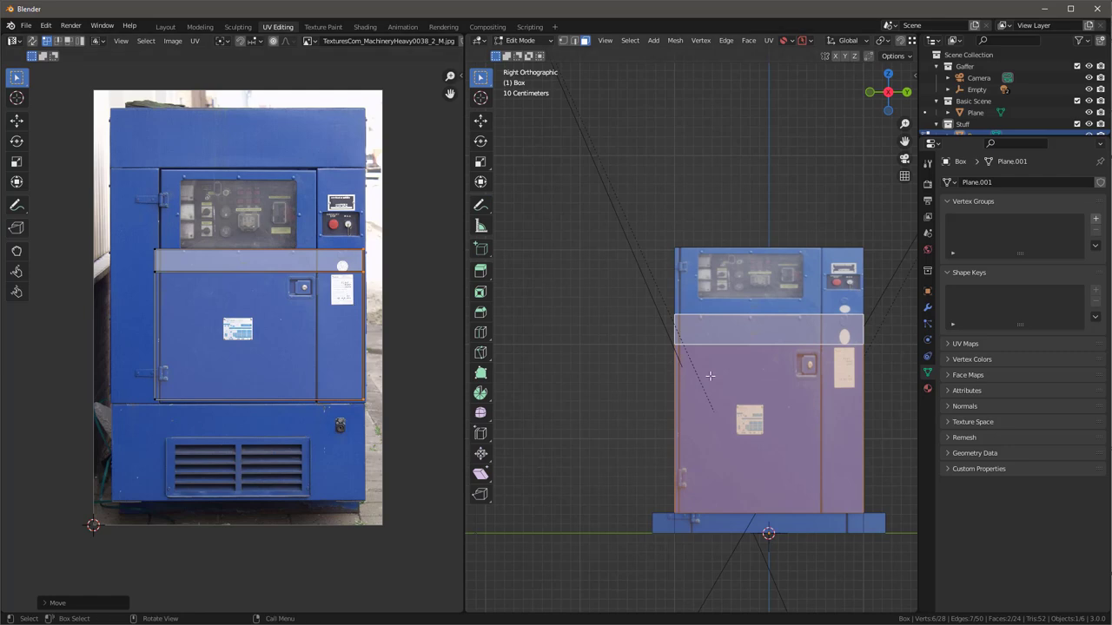
middle_click_drag(646, 358, 647, 363)
left_click(644, 365)
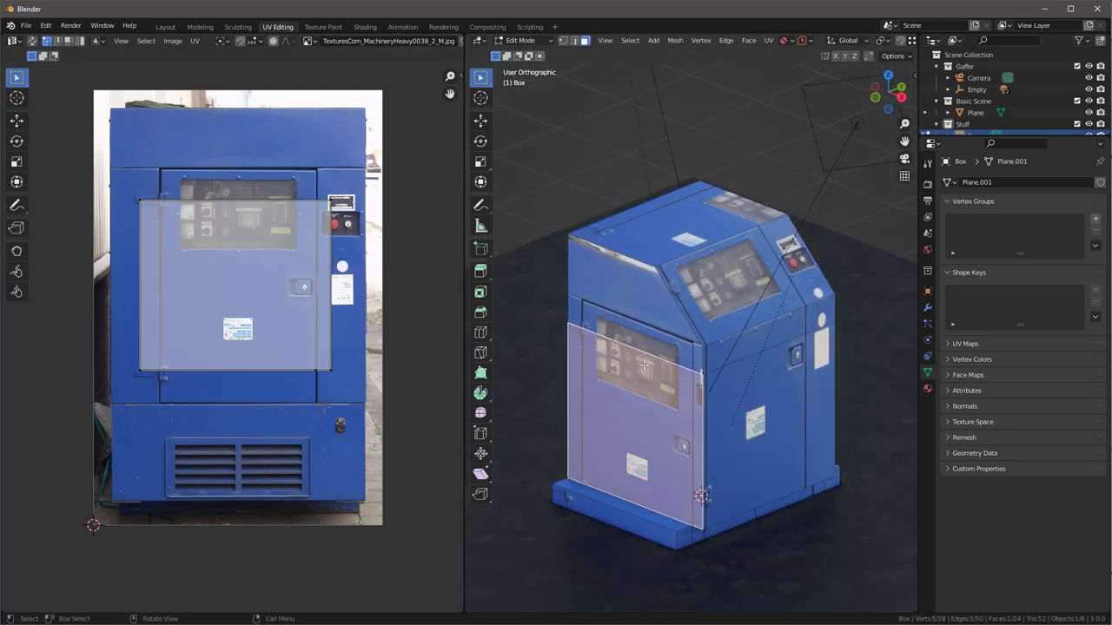
left_click(634, 299, "shift")
middle_click_drag(556, 290, 737, 290)
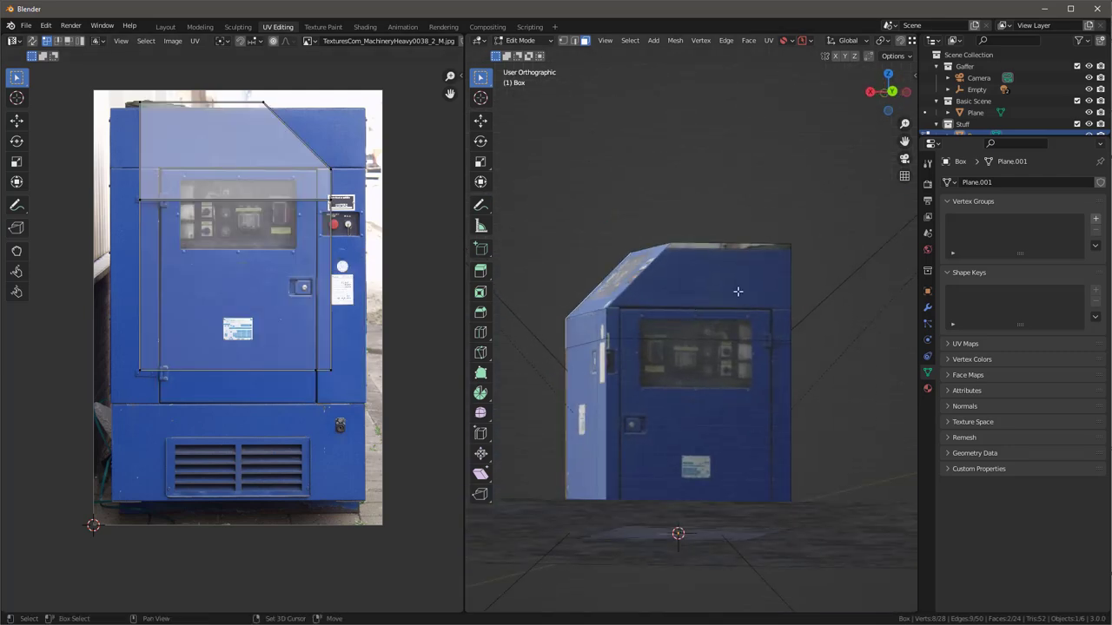
left_click(738, 291, "shift")
left_click(706, 373, "shift")
middle_click_drag(707, 372, 886, 364)
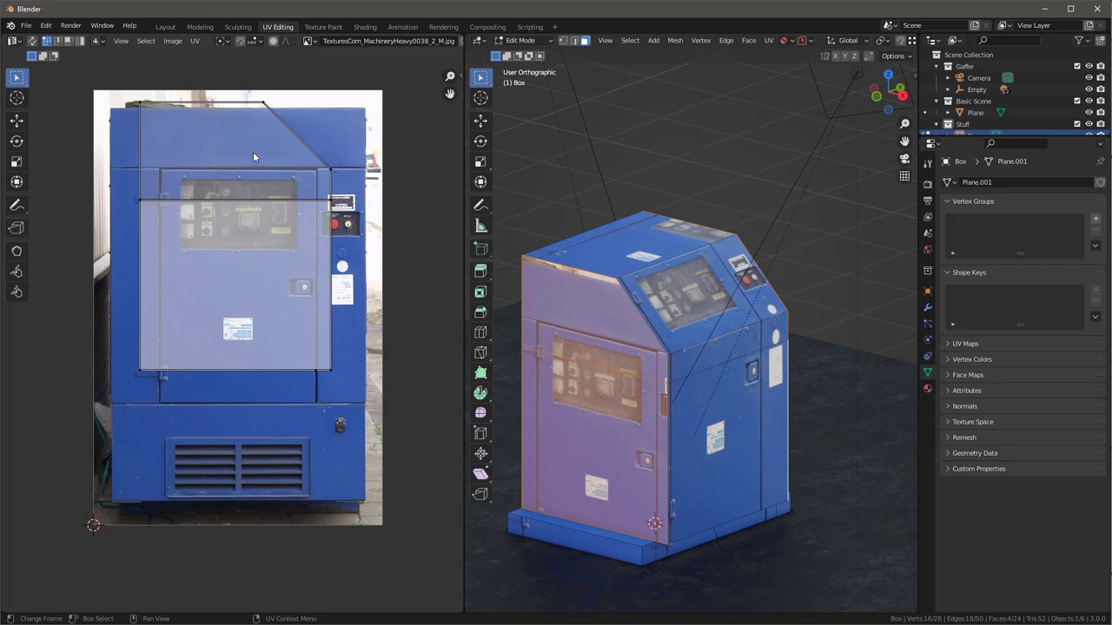
Step: Scale and move the side faces' UV islands over the photo's lower door area and the vent grille beneath it
key("a")
key("s")
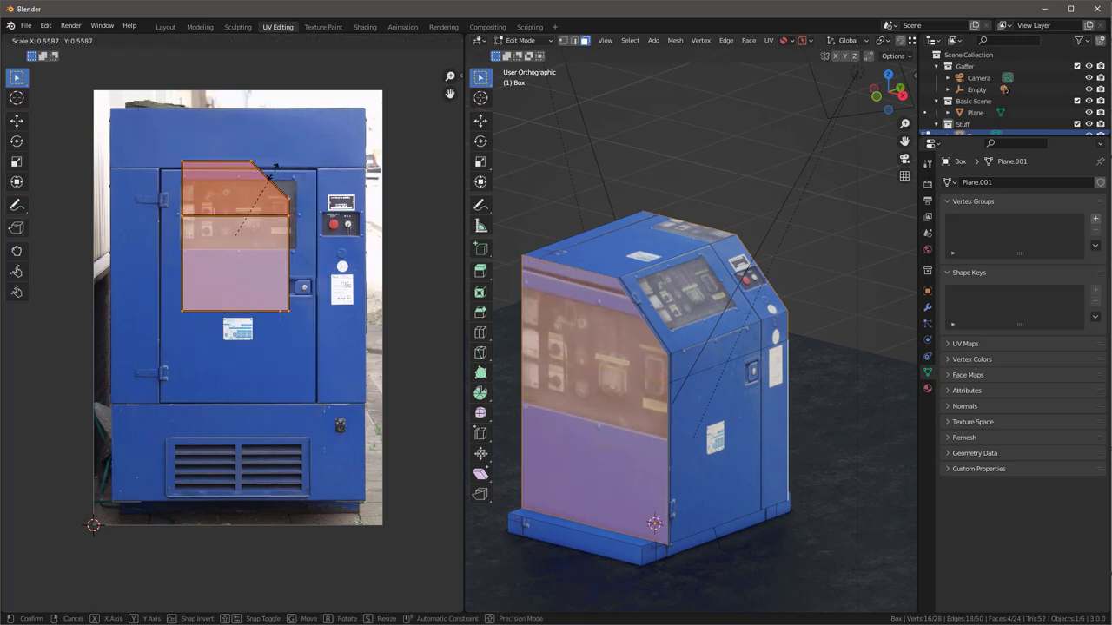
left_click(267, 186)
key("g")
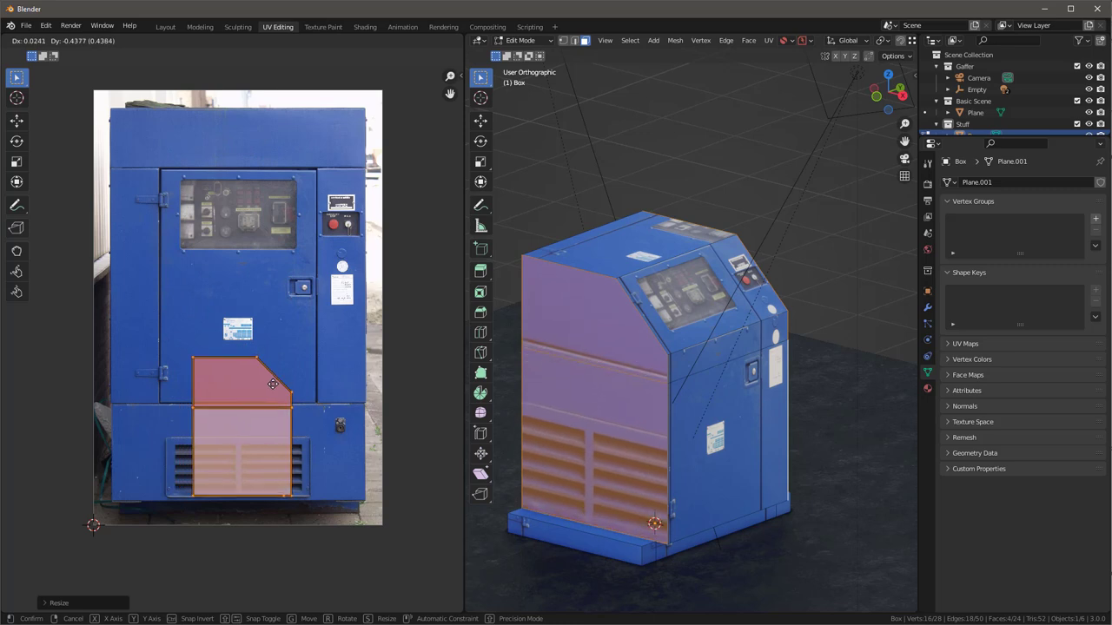
left_click(261, 382)
key("s")
left_click(289, 395)
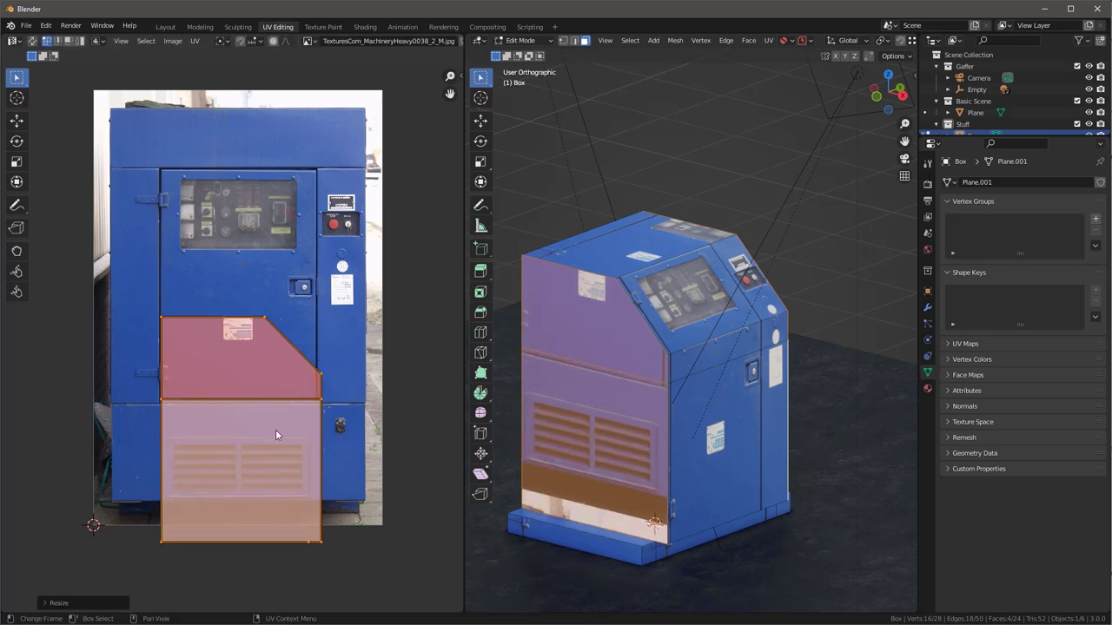
key("g")
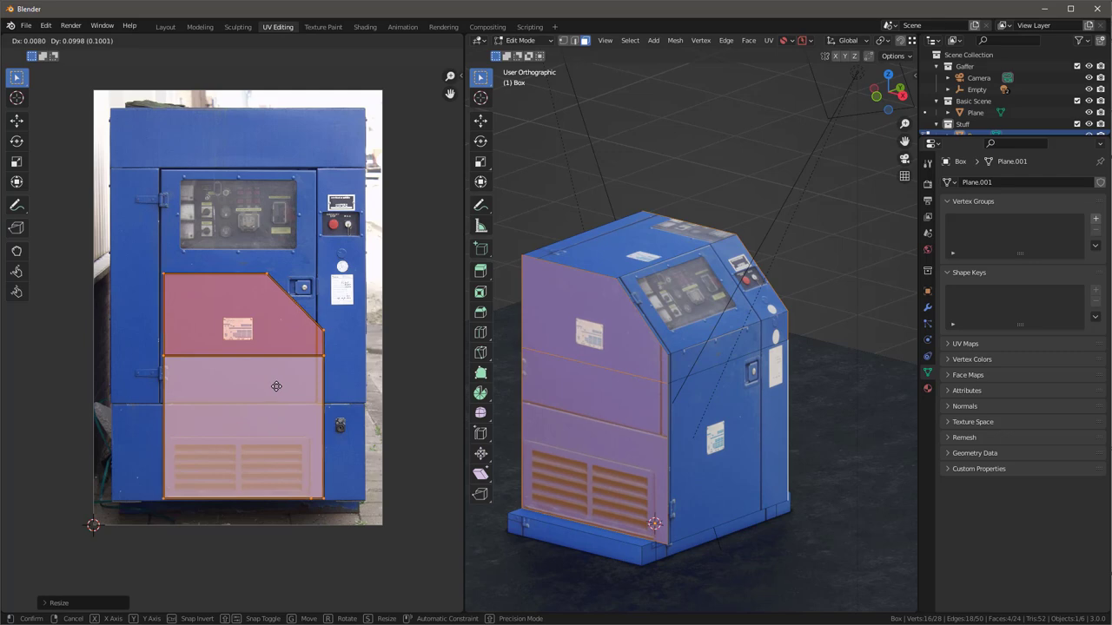
left_click(271, 386)
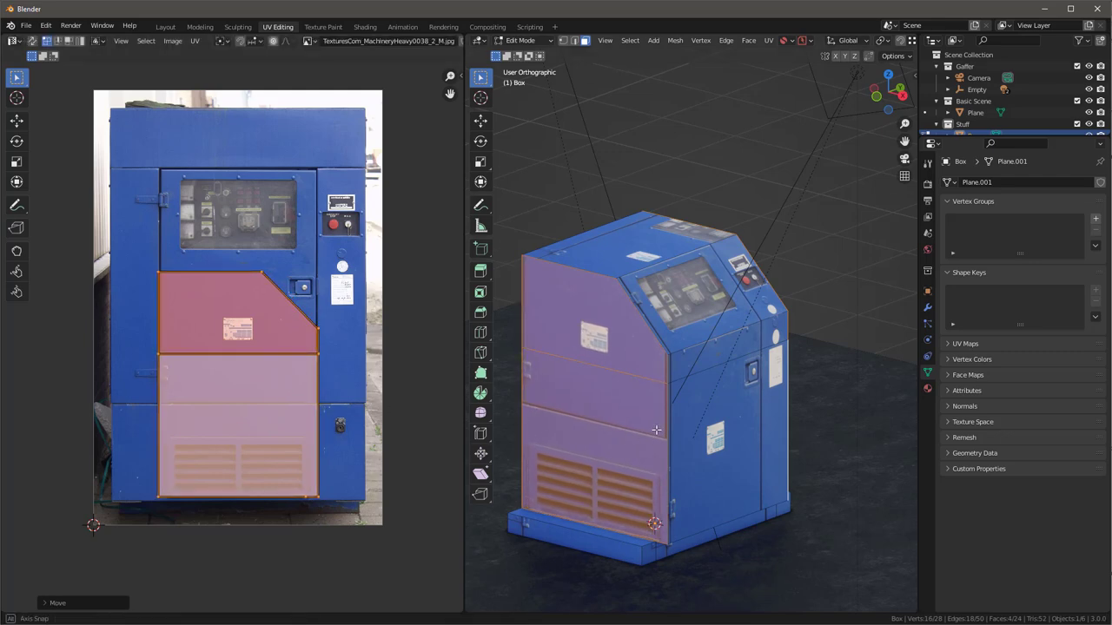
Step: Shrink the side faces' UV islands slightly around the vent grille and check the cabinet with the viewport overlays hidden
mouse_move(656, 429)
middle_mouse_down()
mouse_move(665, 409)
mouse_move(670, 432)
middle_mouse_up()
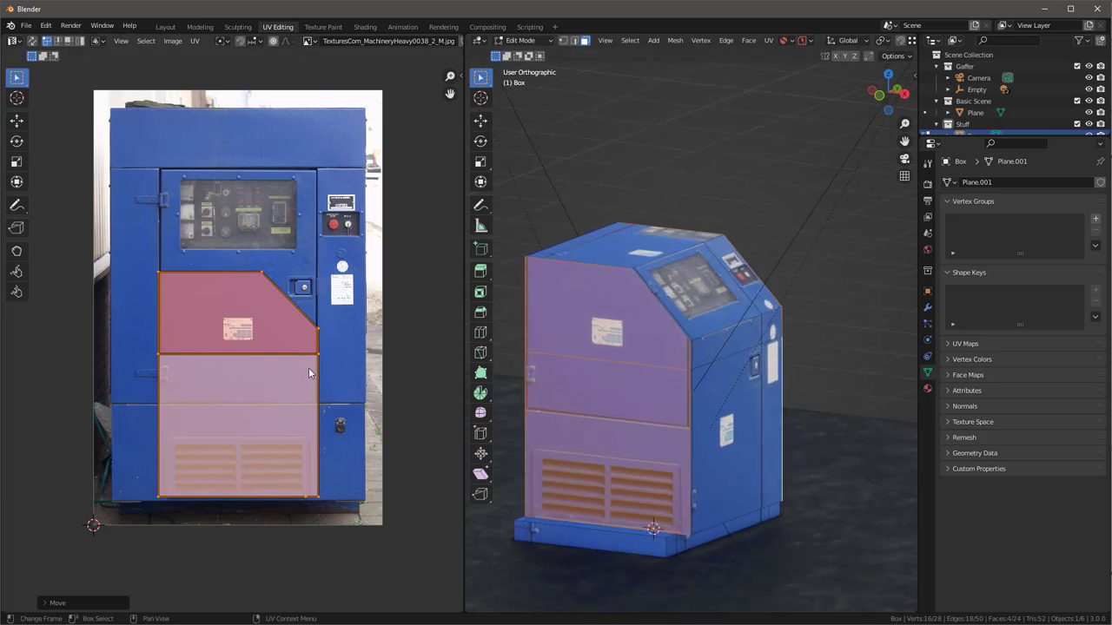
key("s")
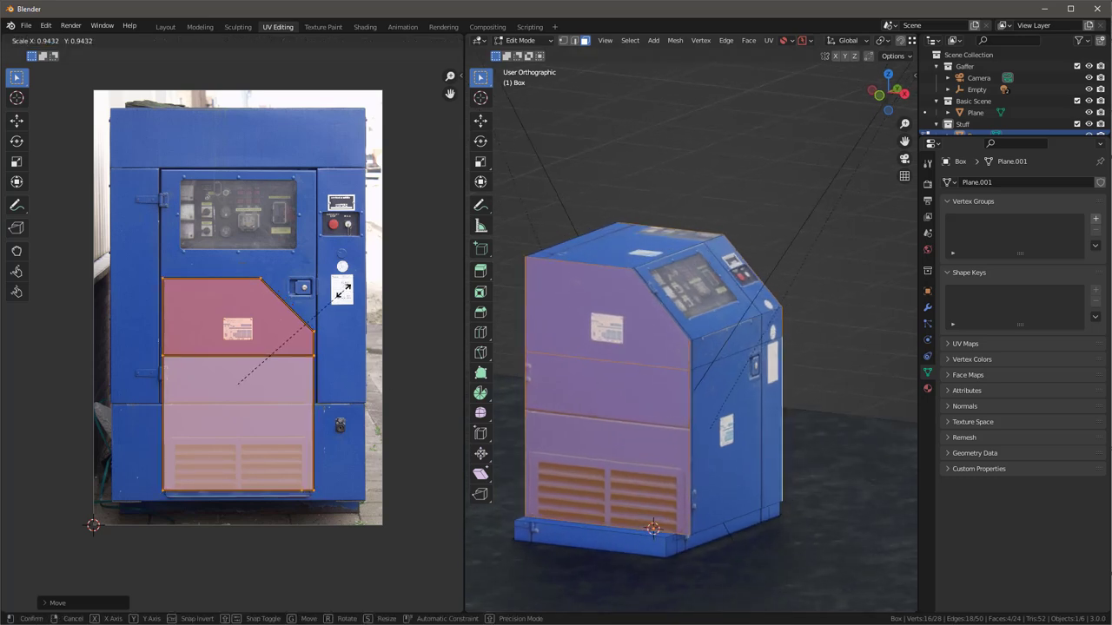
left_click(354, 328)
middle_click_drag(660, 452, 721, 514)
key("q")
left_click(650, 463)
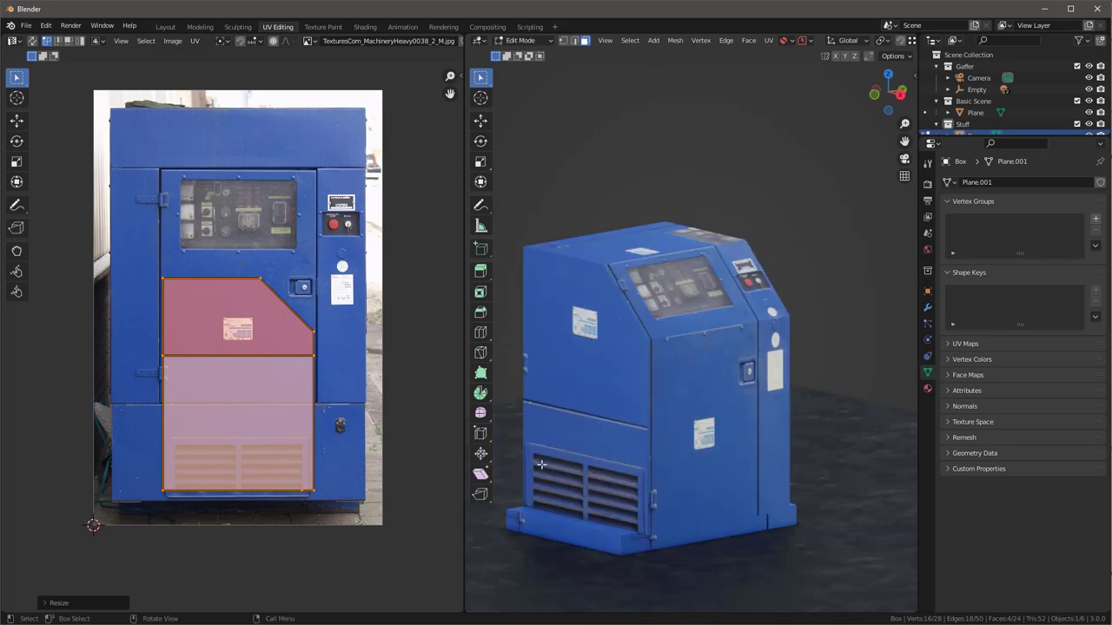
key("q")
left_click(706, 525)
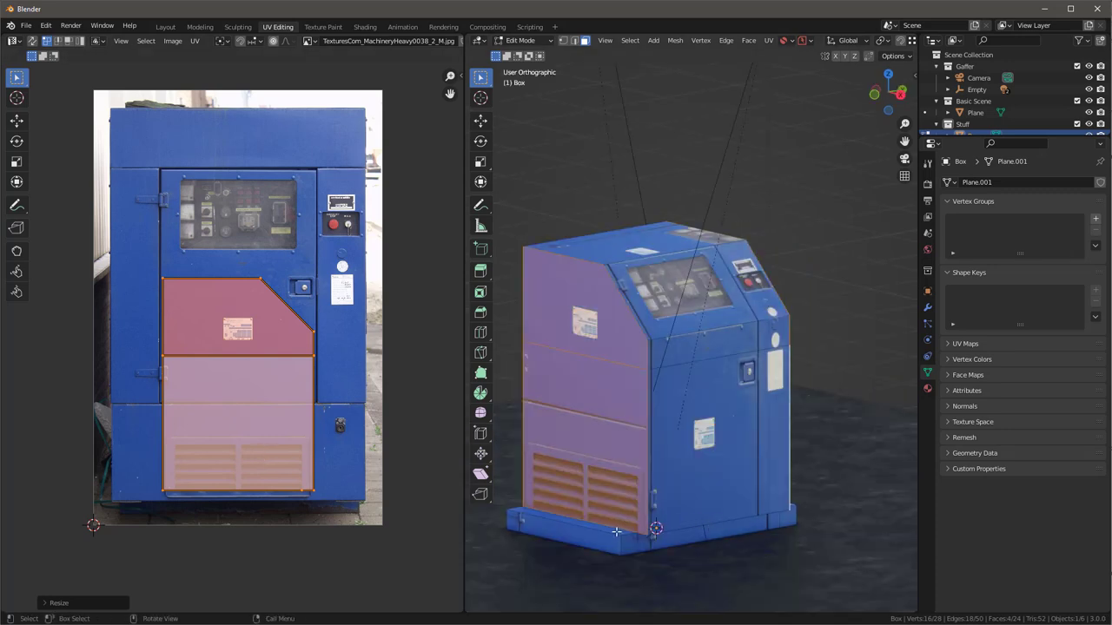
Step: Deselect everything and select the top and outer faces of the base all around the cabinet
key("alt+a")
left_click(634, 544)
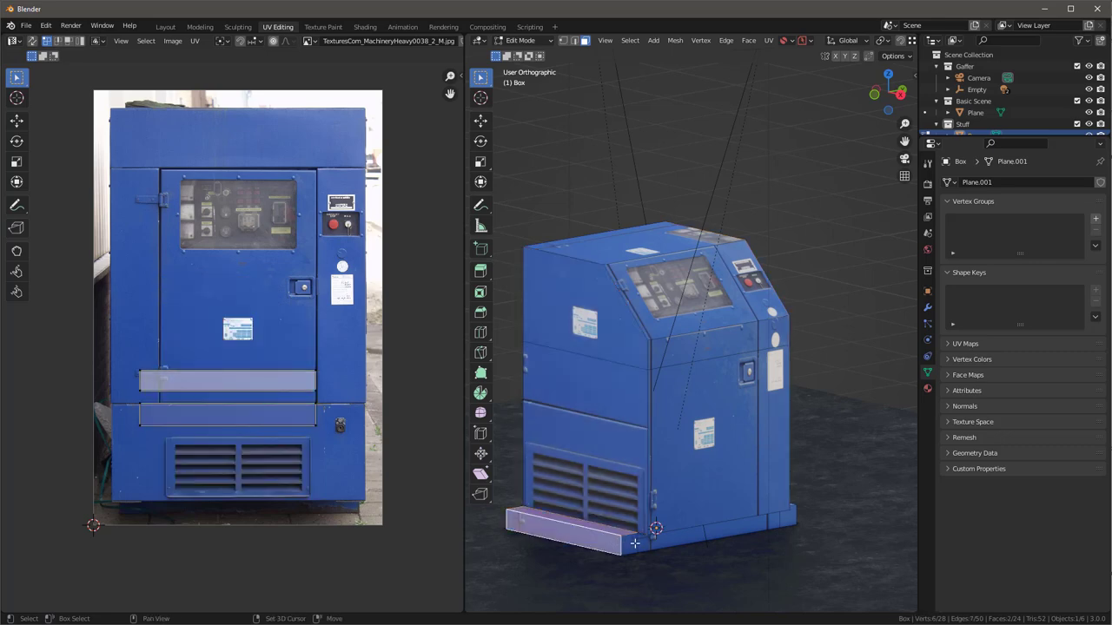
left_click(682, 539, "shift")
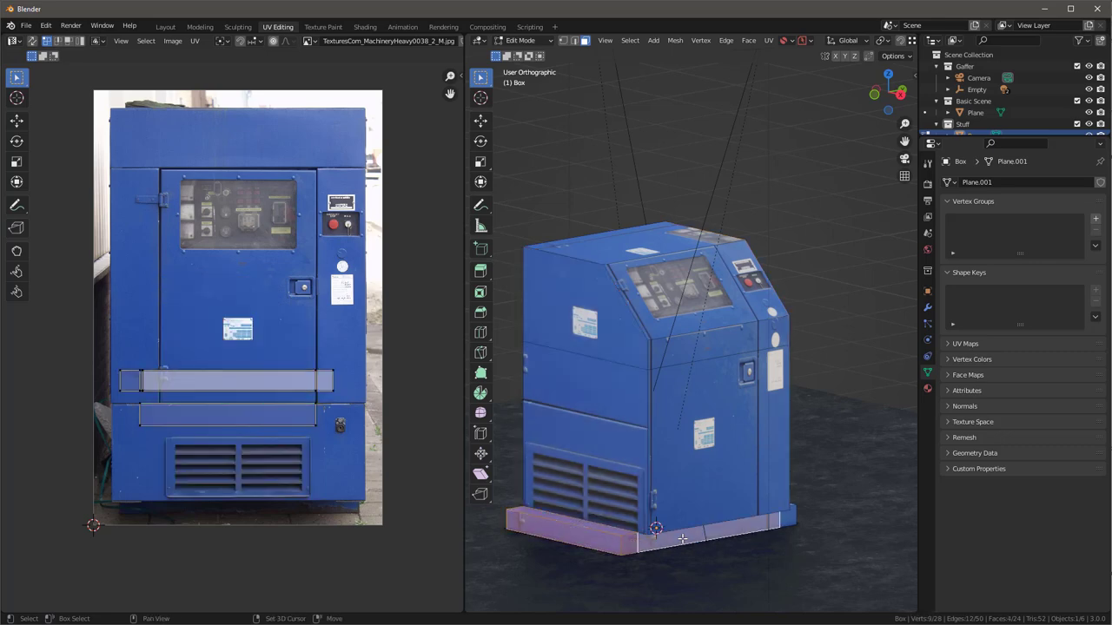
middle_click_drag(787, 529, 620, 540)
left_click(750, 544, "shift")
left_click(758, 533, "shift")
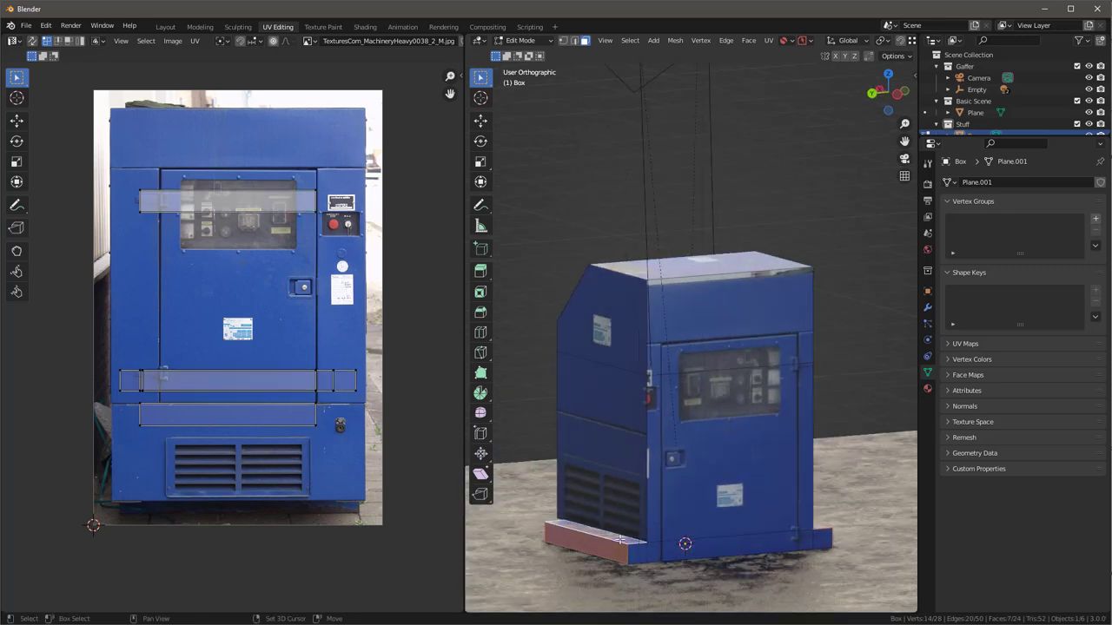
left_click(700, 547, "shift")
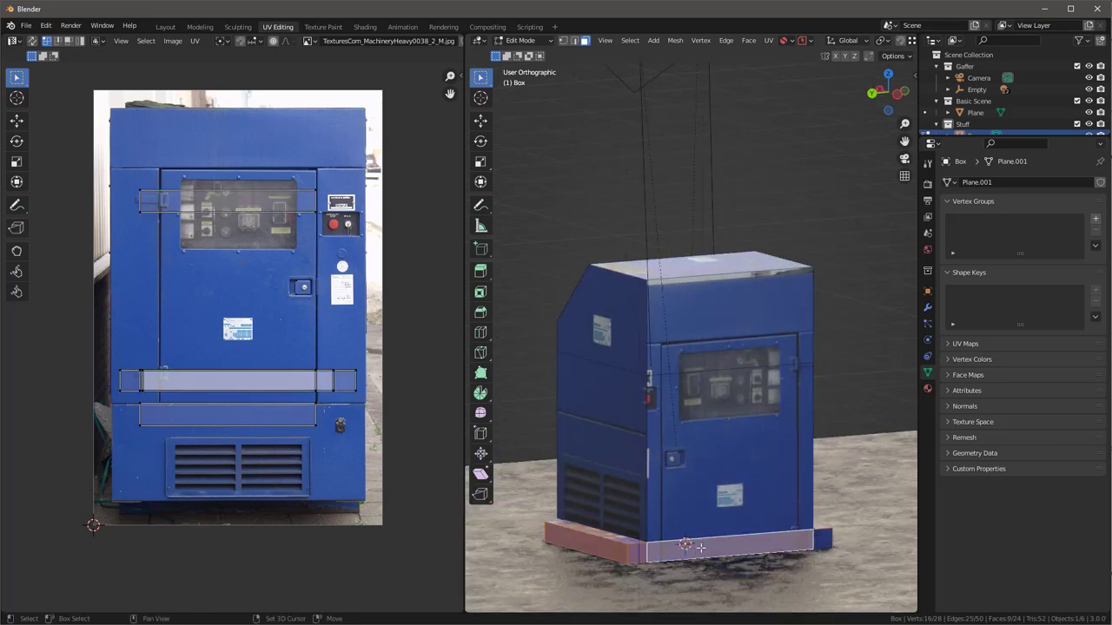
left_click(821, 541, "shift")
scroll(246, 350, "down", 1)
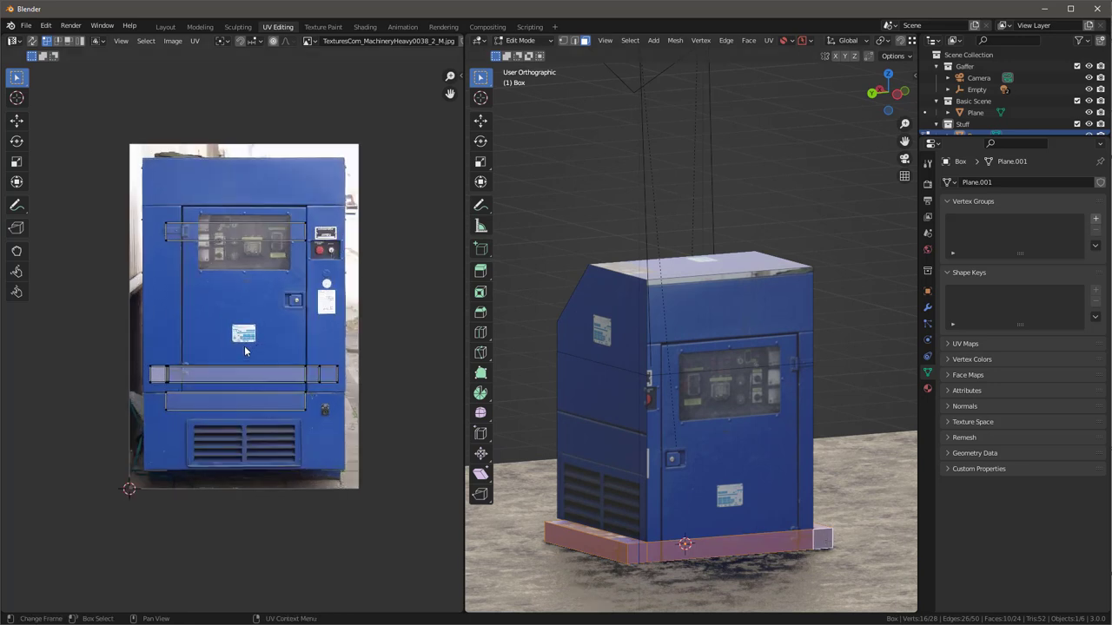
Step: Move the base's two separate UV strips onto the long horizontal strip so that they overlap
key("a")
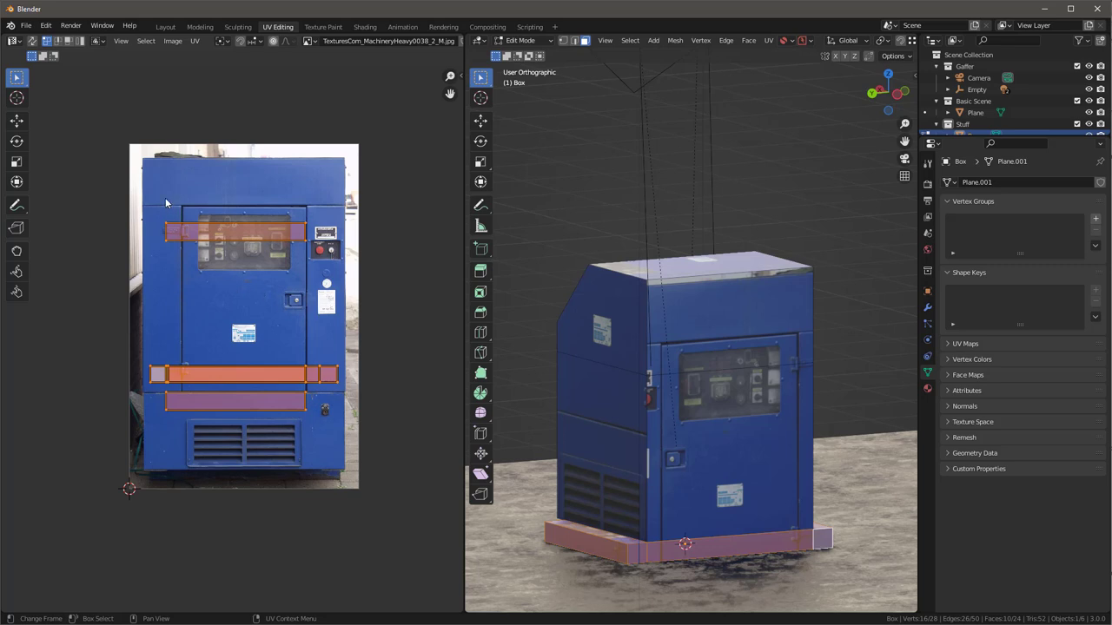
left_click_drag(165, 197, 298, 258)
key("g")
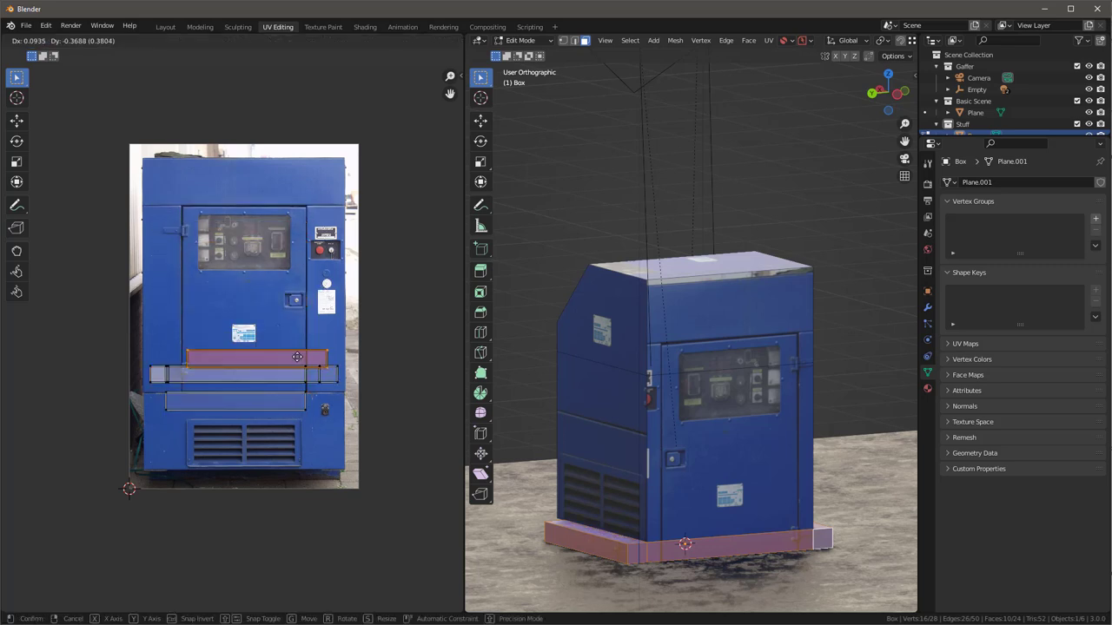
left_click(179, 416)
left_click_drag(159, 424, 314, 393)
key("g")
left_click(316, 366)
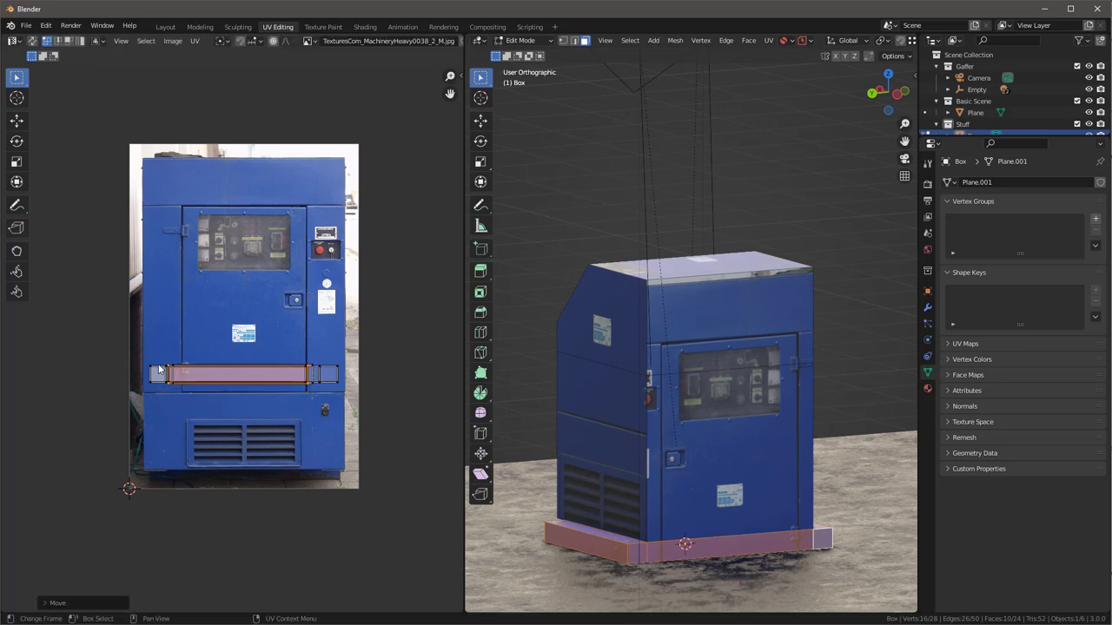
Step: Select all of the base's UV islands, rotate them -90 degrees and shrink them
left_click_drag(144, 363, 355, 413)
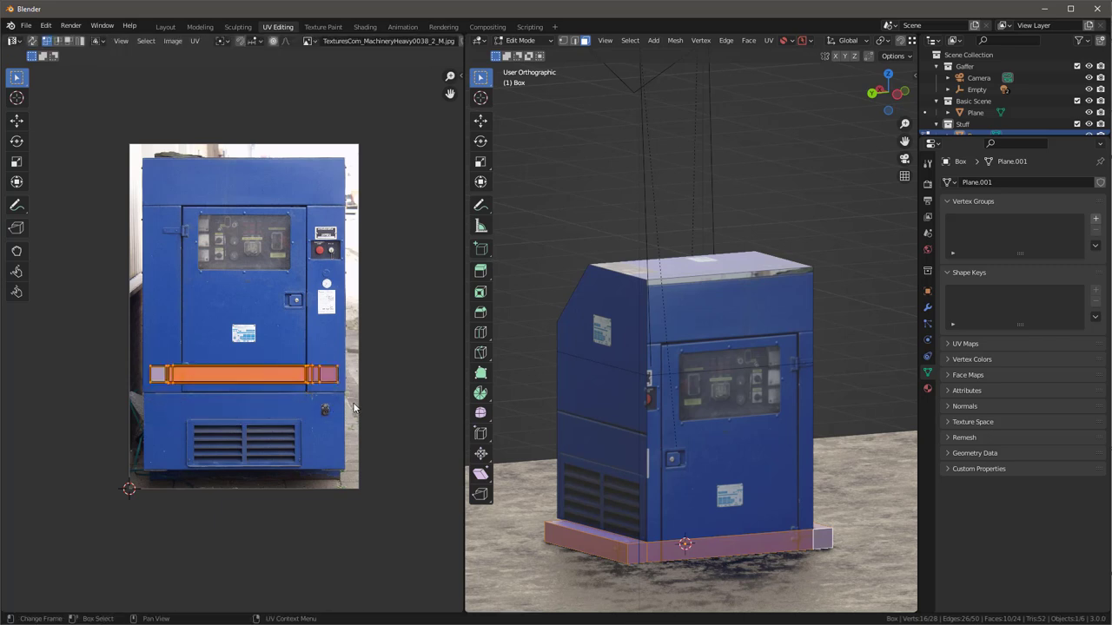
key("r")
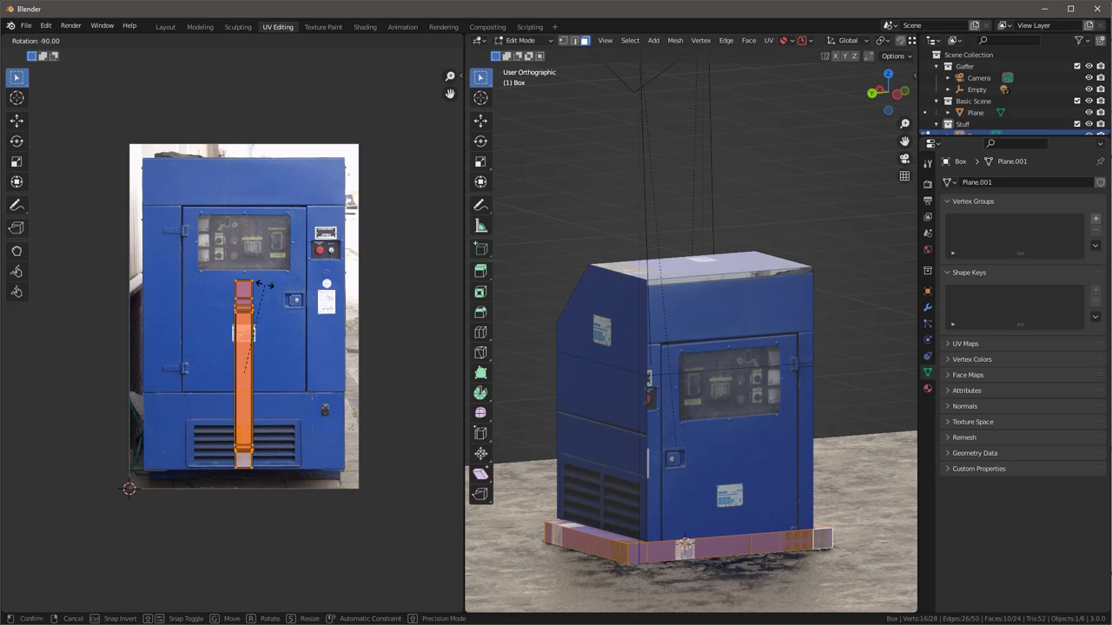
left_click(297, 272)
key("s")
left_click(293, 321)
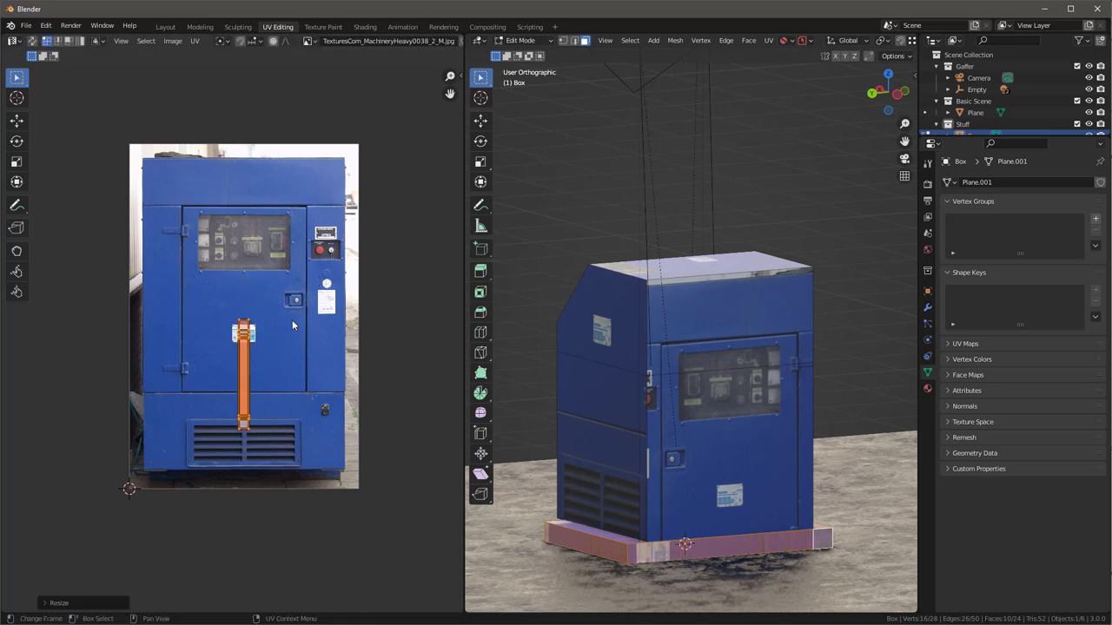
Step: Move the base's UV islands onto the narrow dark strip beside the photo's cabinet and shrink them to fit within it
key("g")
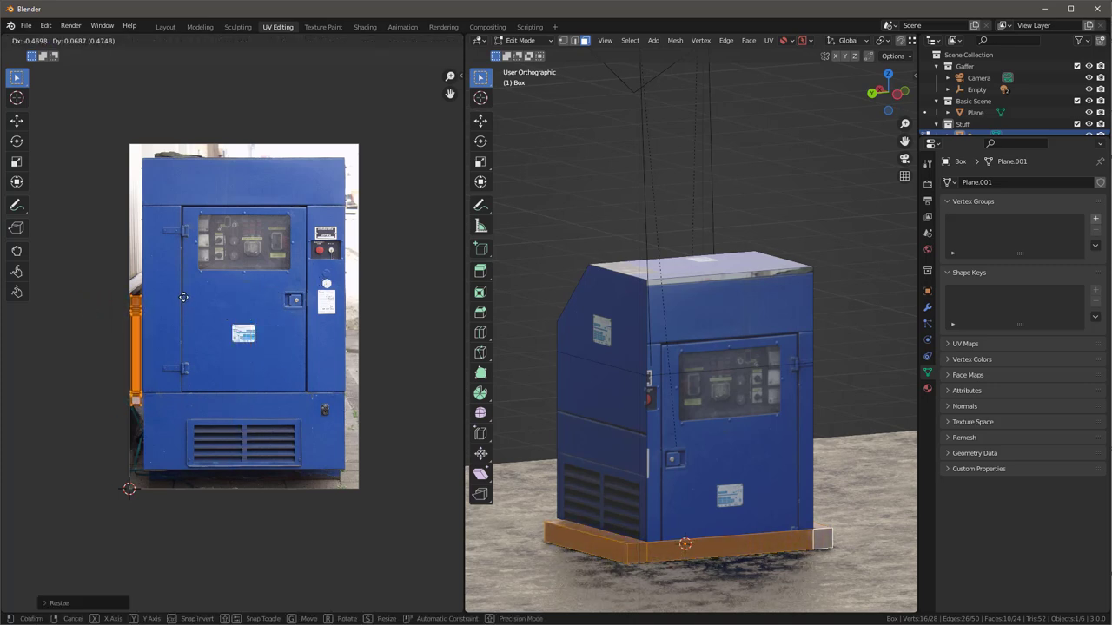
left_click(184, 299)
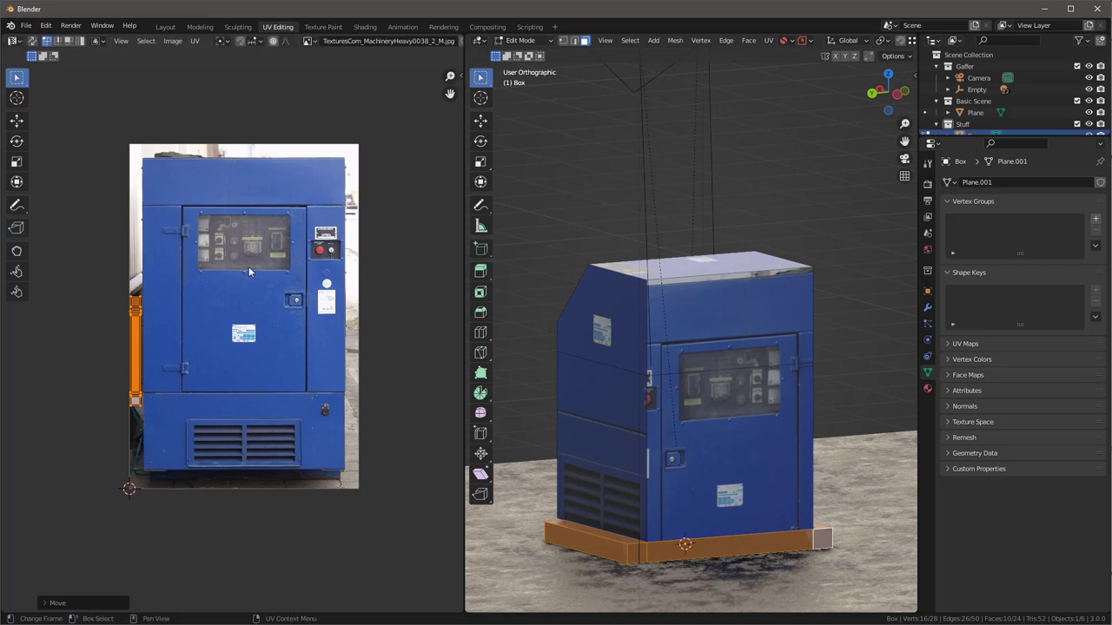
key("s")
left_click(234, 285)
key("g")
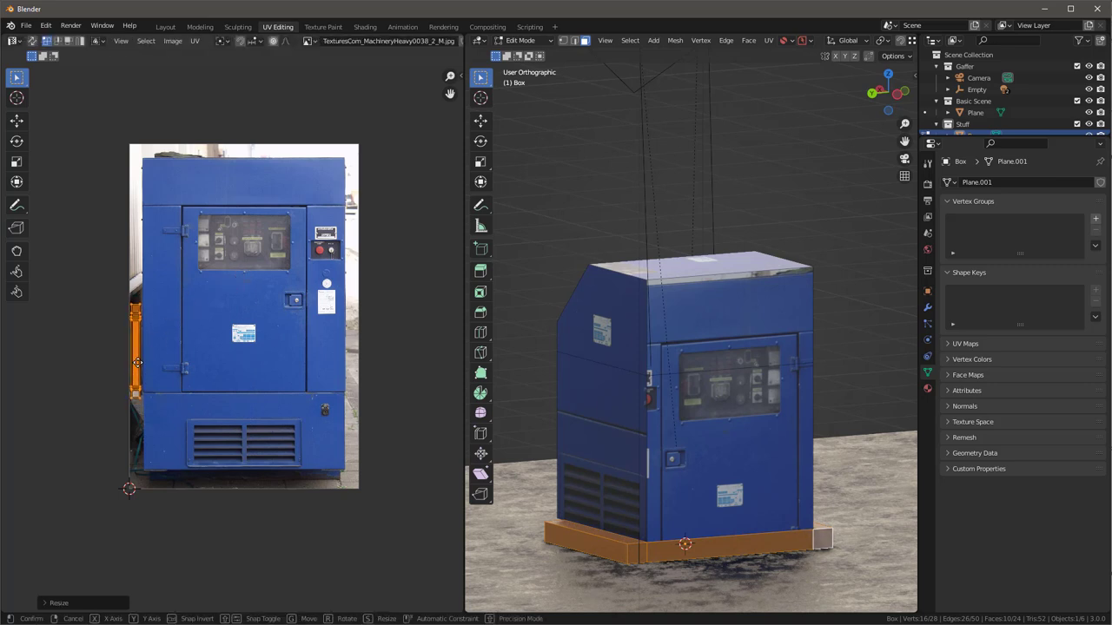
left_click(137, 356)
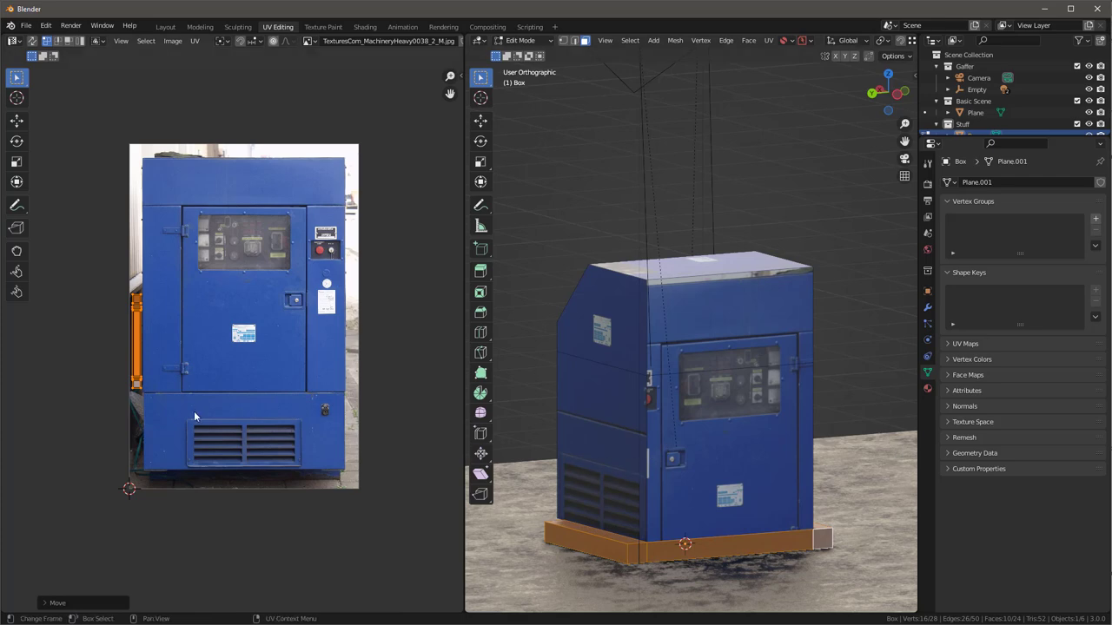
Step: Hide the viewport overlays and examine the textured cabinet and its dark base from different angles
scroll(188, 360, "up", 5)
middle_click_drag(650, 458, 836, 445)
key("q")
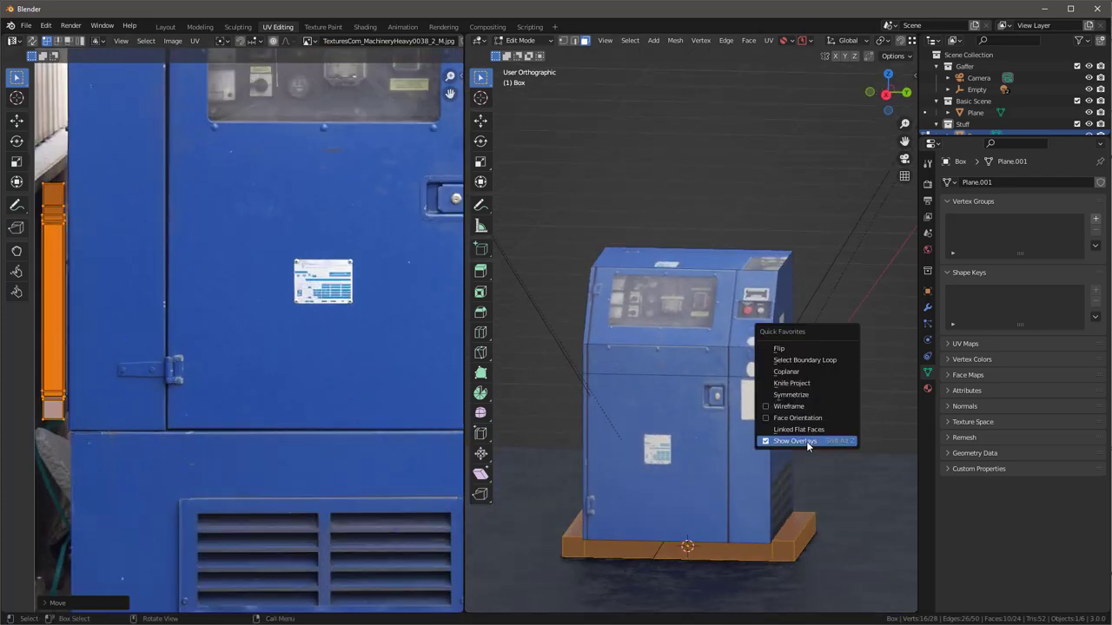
left_click(806, 441)
scroll(677, 441, "down", 3)
middle_click_drag(663, 435, 538, 417)
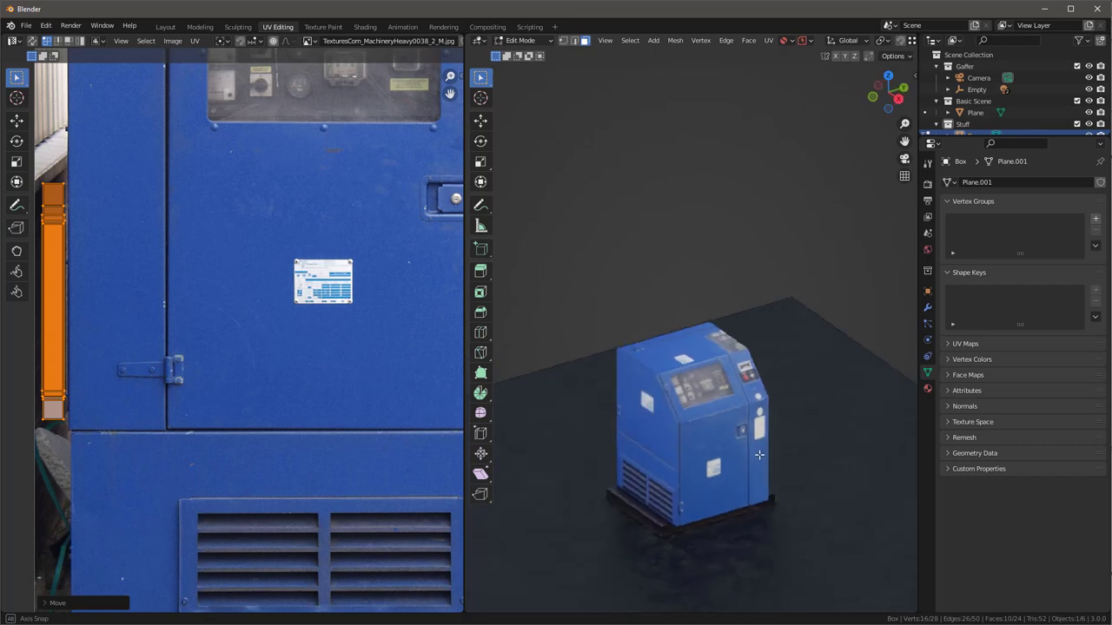
Step: Rotate the UV island of the cabinet's top face 90 degrees and move it to the upper part of the photo's cabinet
scroll(260, 343, "down", 5)
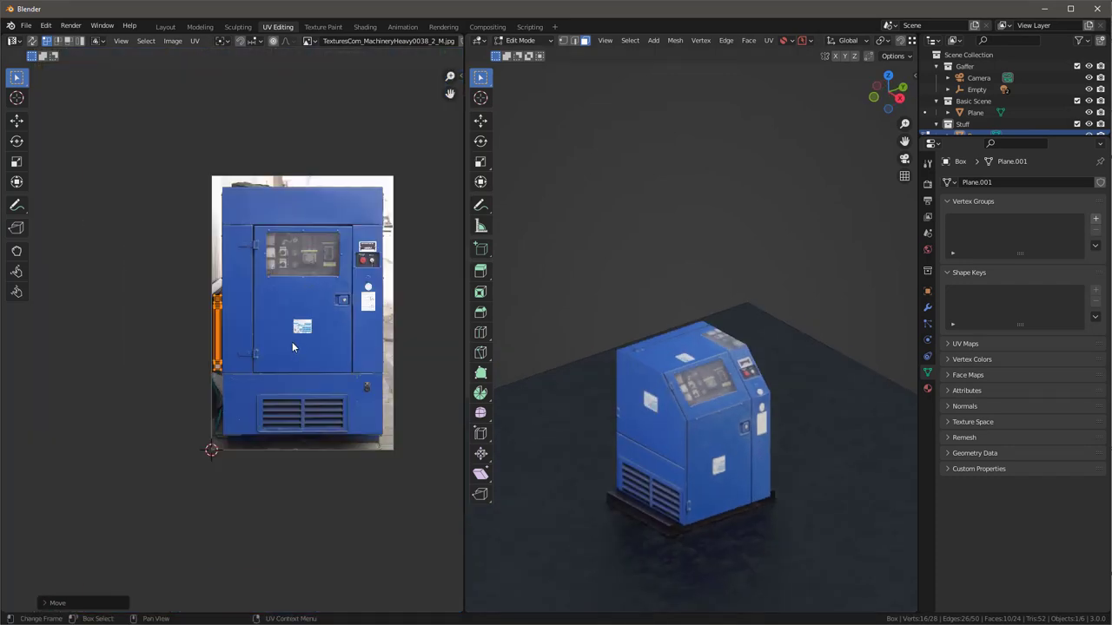
left_click(694, 339)
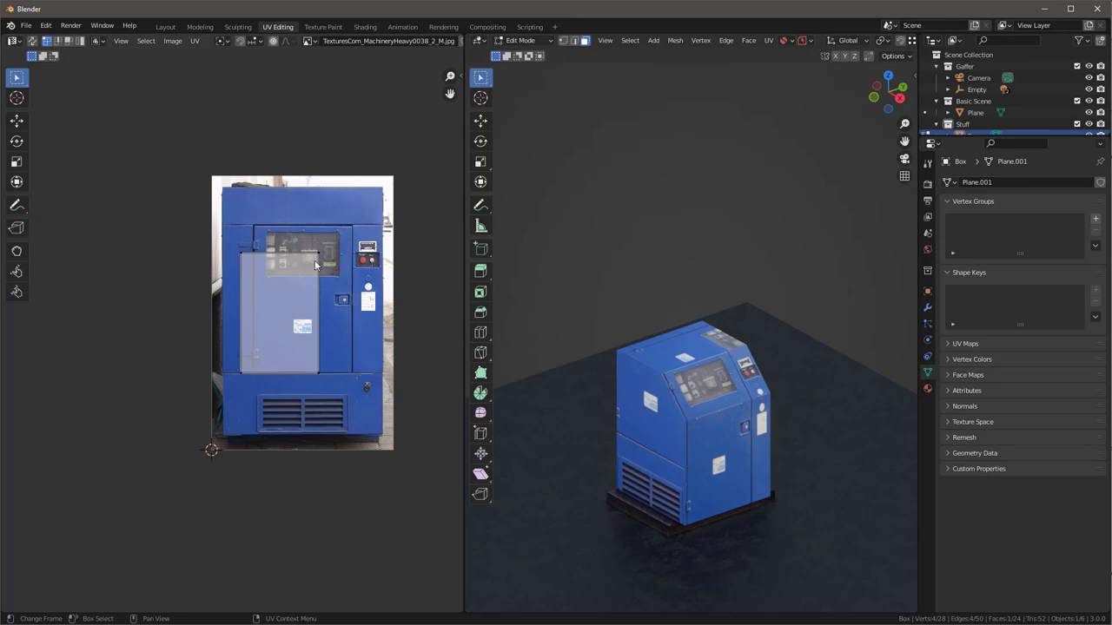
scroll(315, 254, "up", 1)
key("r")
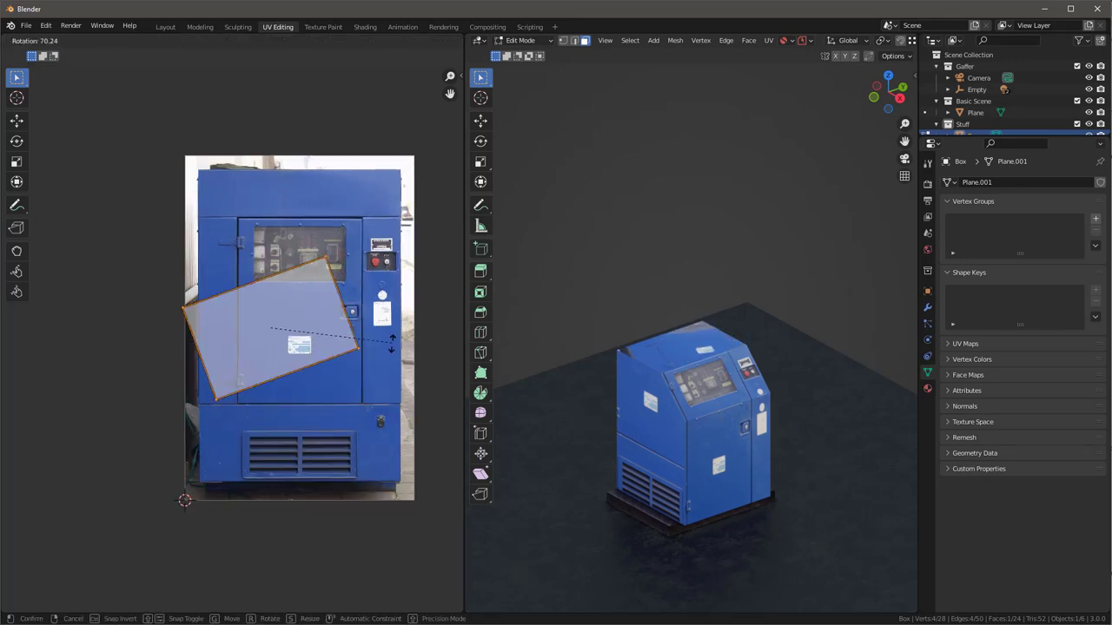
left_click(369, 378)
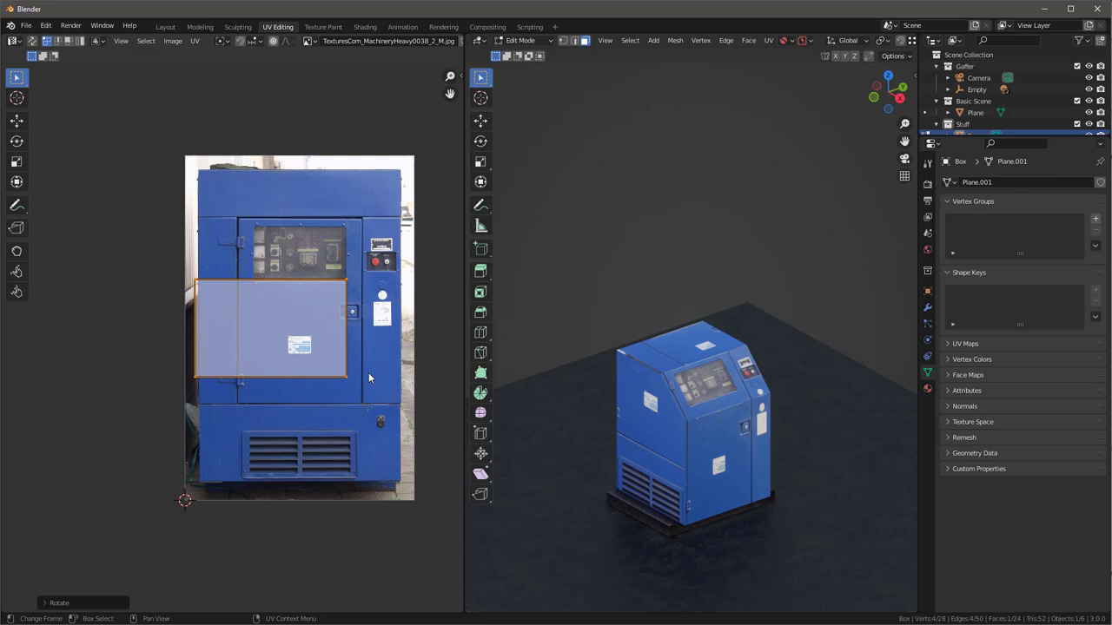
key("g")
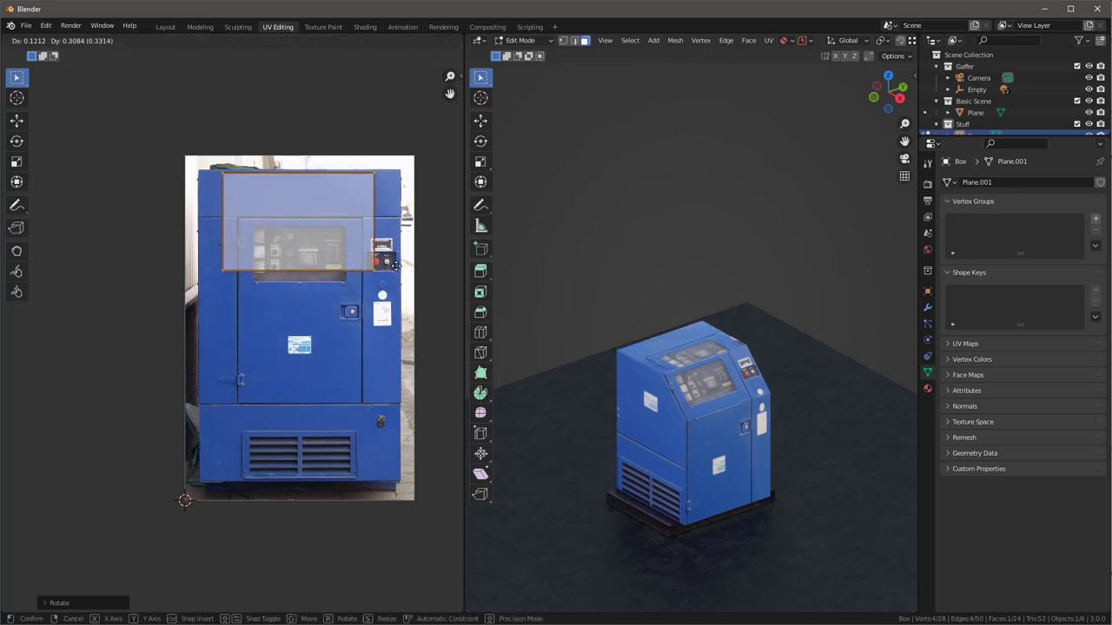
left_click(405, 265)
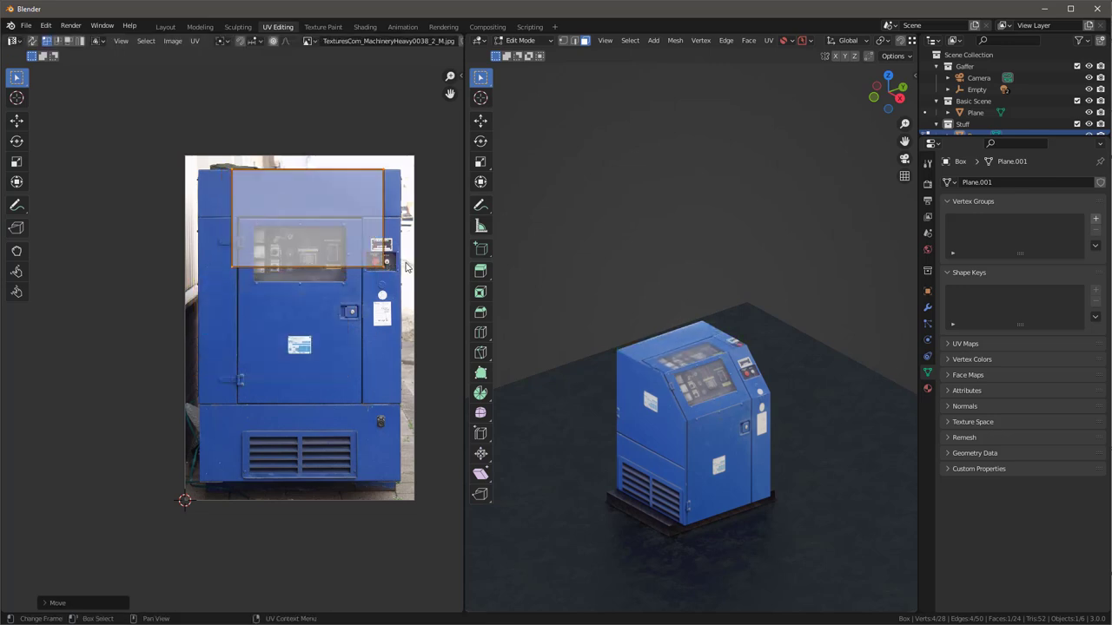
Step: Stretch the top face's UV island along X so its right edge meets the right edge of the photo's cabinet
left_click_drag(365, 157, 406, 314)
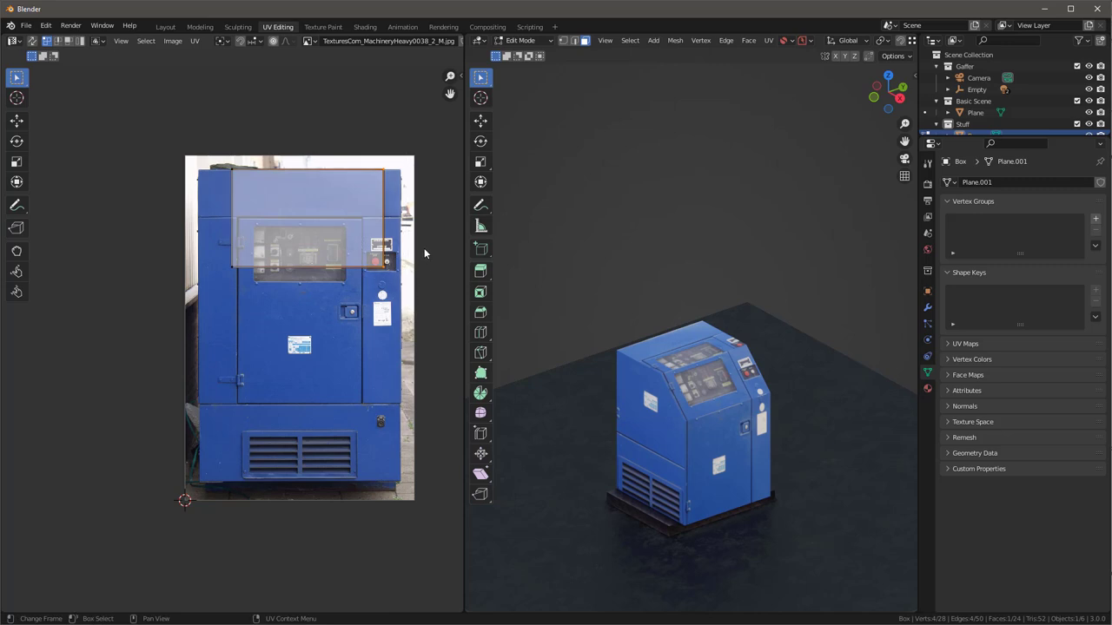
key("g")
key("x")
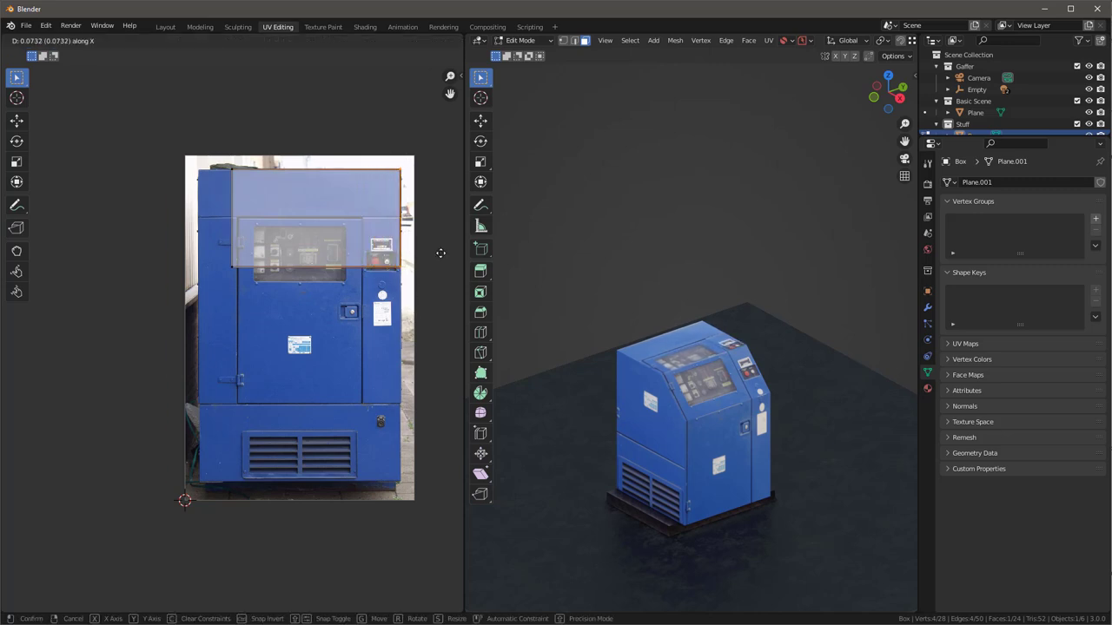
left_click(441, 253)
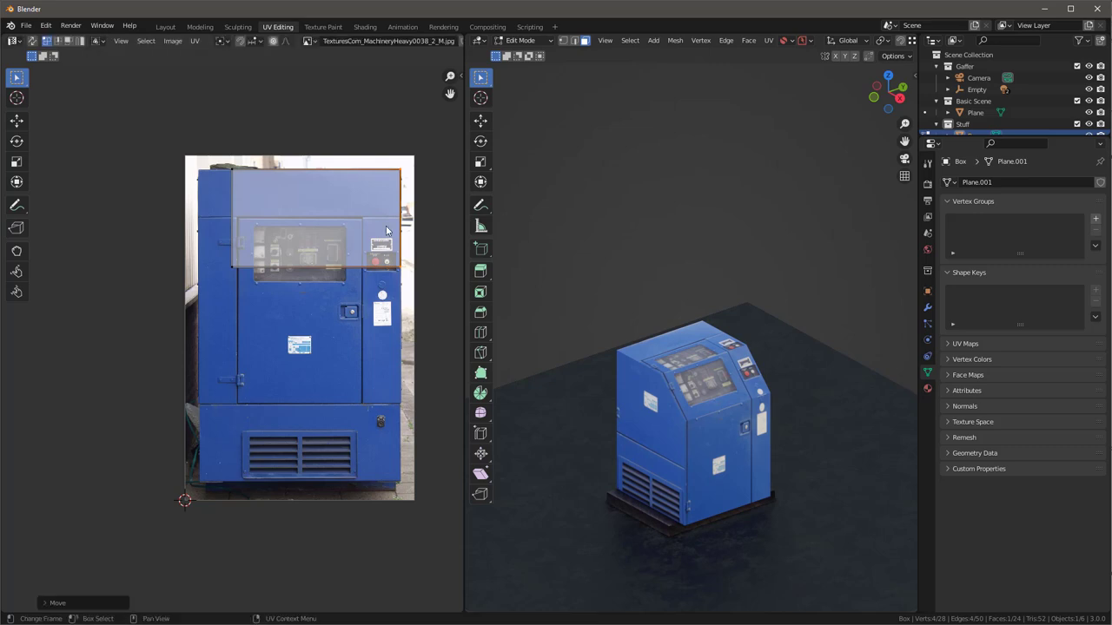
Step: Move the top face's UV island down onto the door's lower area and lower its upper edge along Y to below the door's white label
left_click_drag(217, 160, 369, 292, "shift")
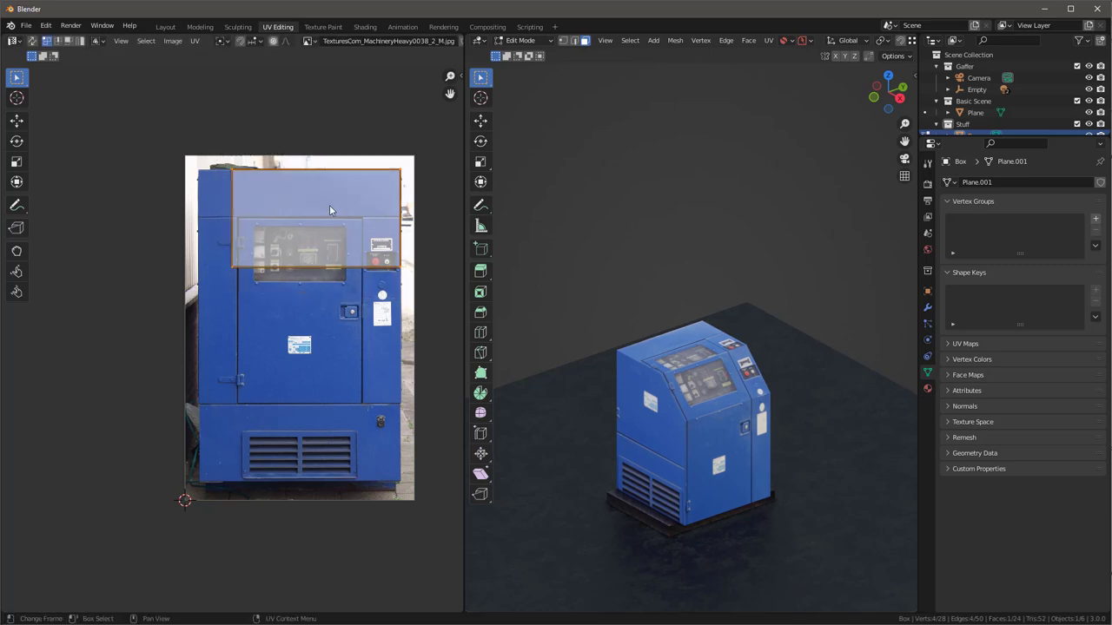
key("g")
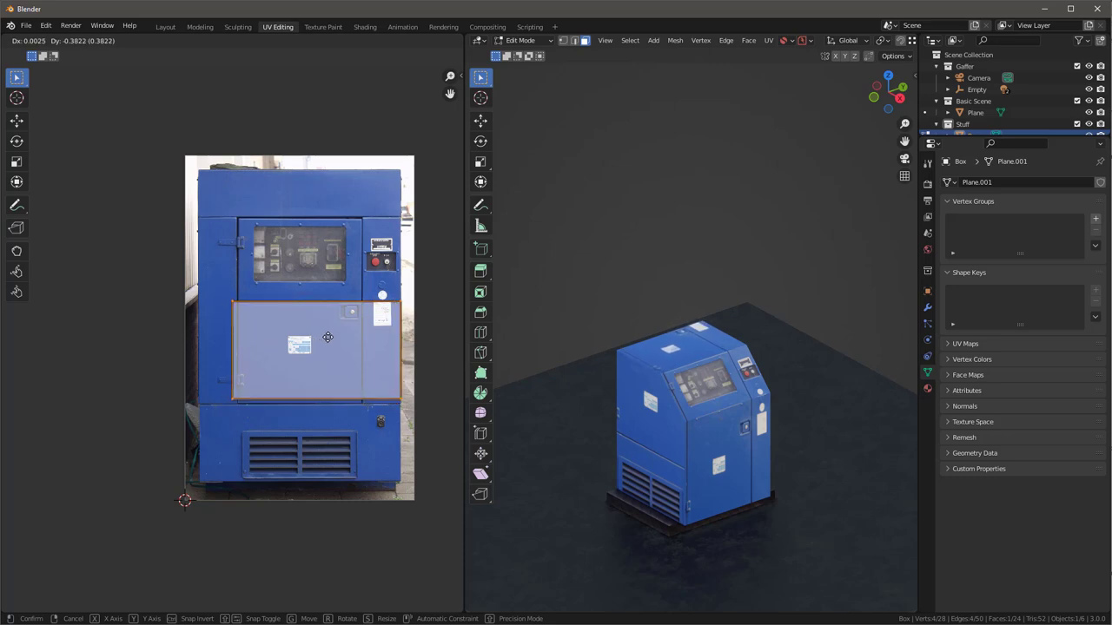
left_click(327, 337)
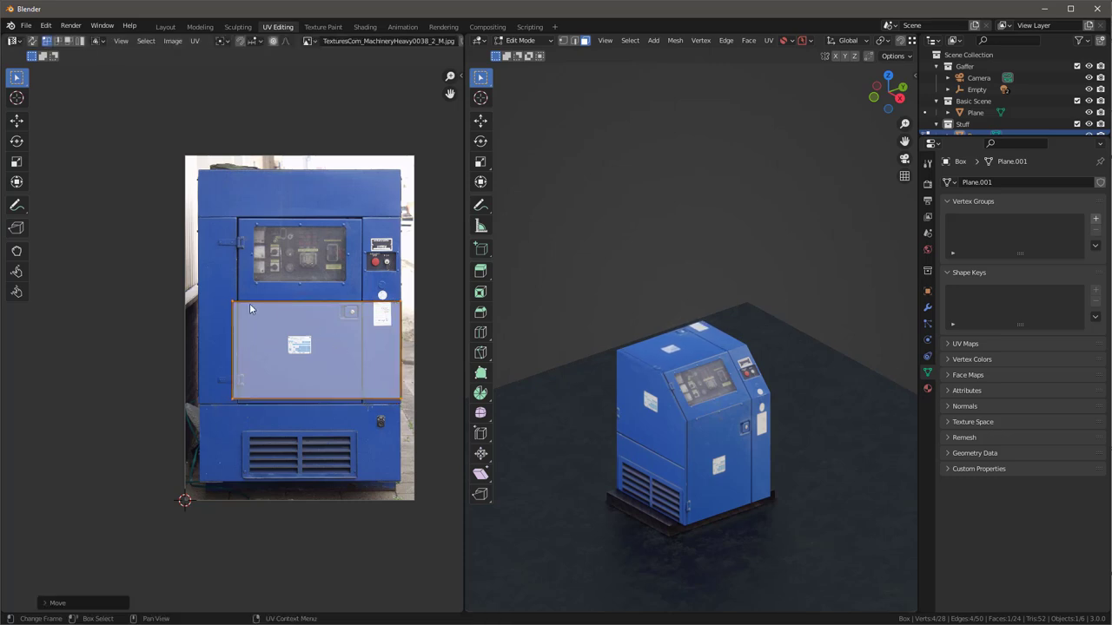
left_click_drag(222, 290, 422, 322)
key("g")
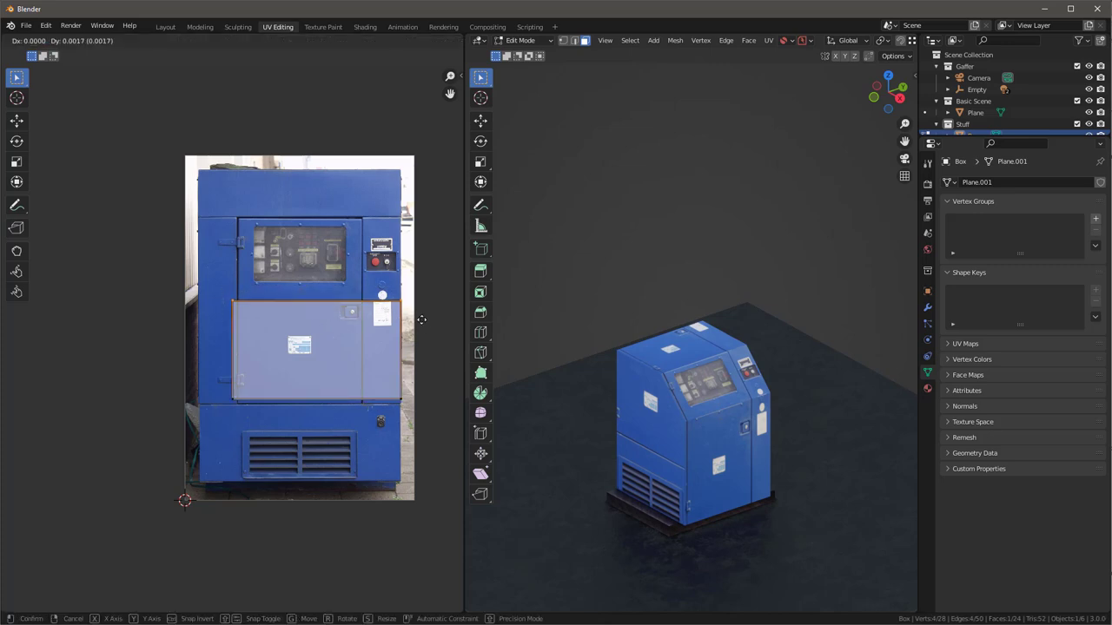
key("y")
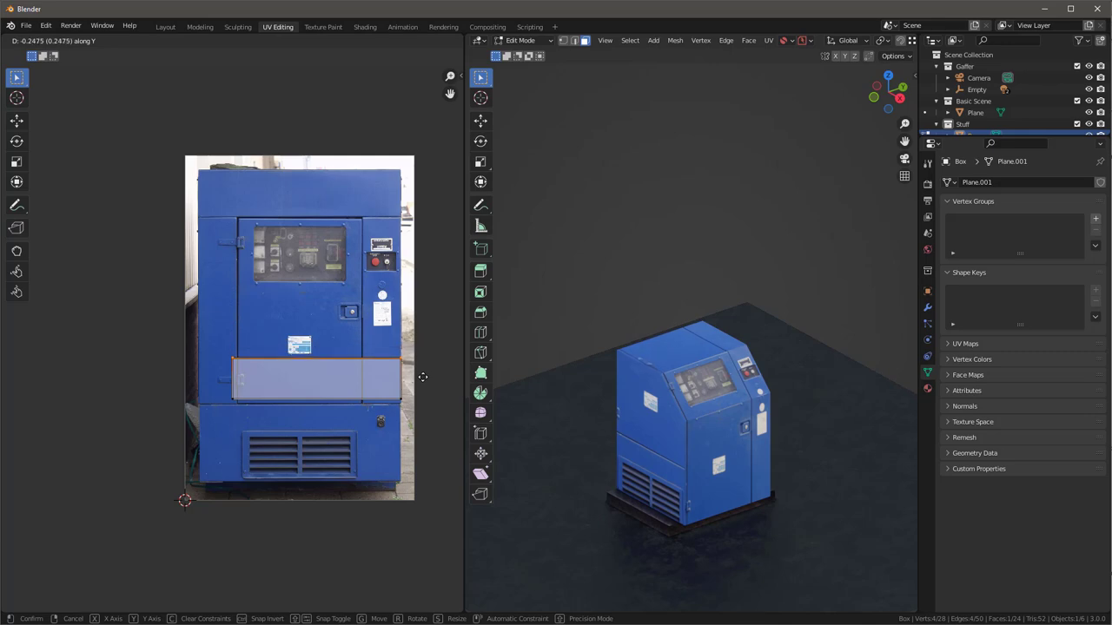
left_click(423, 377)
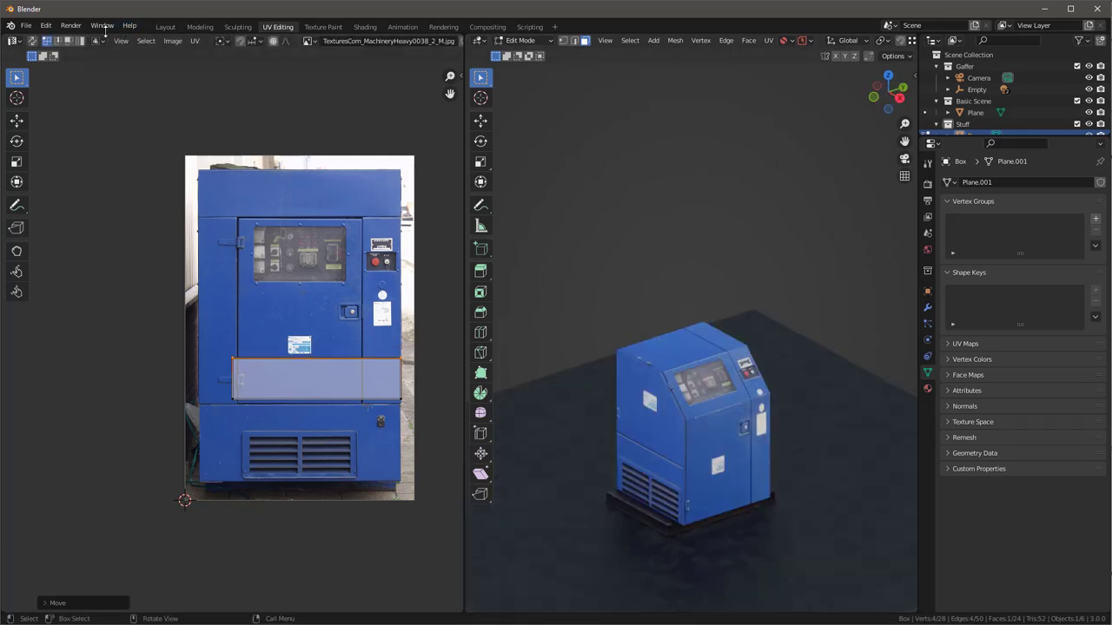
Step: Switch to the Layout workspace, deselect everything and examine the textured front and top of the cabinet up close
left_click(165, 27)
middle_click_drag(527, 197, 584, 157)
key("alt+a")
scroll(520, 167, "up", 2)
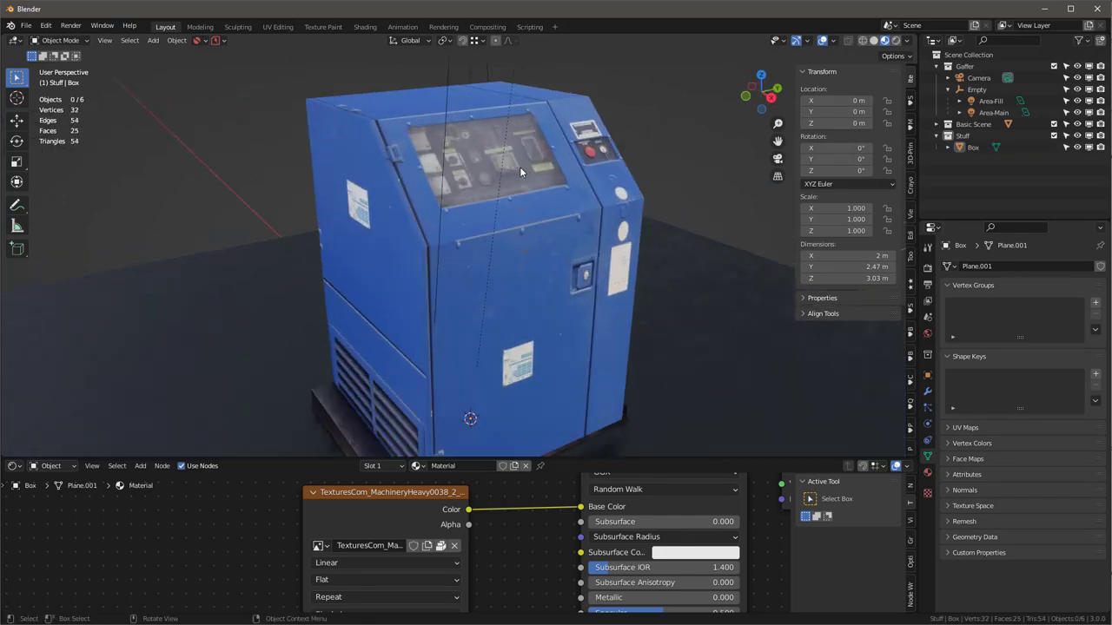
middle_click_drag(519, 167, 478, 173)
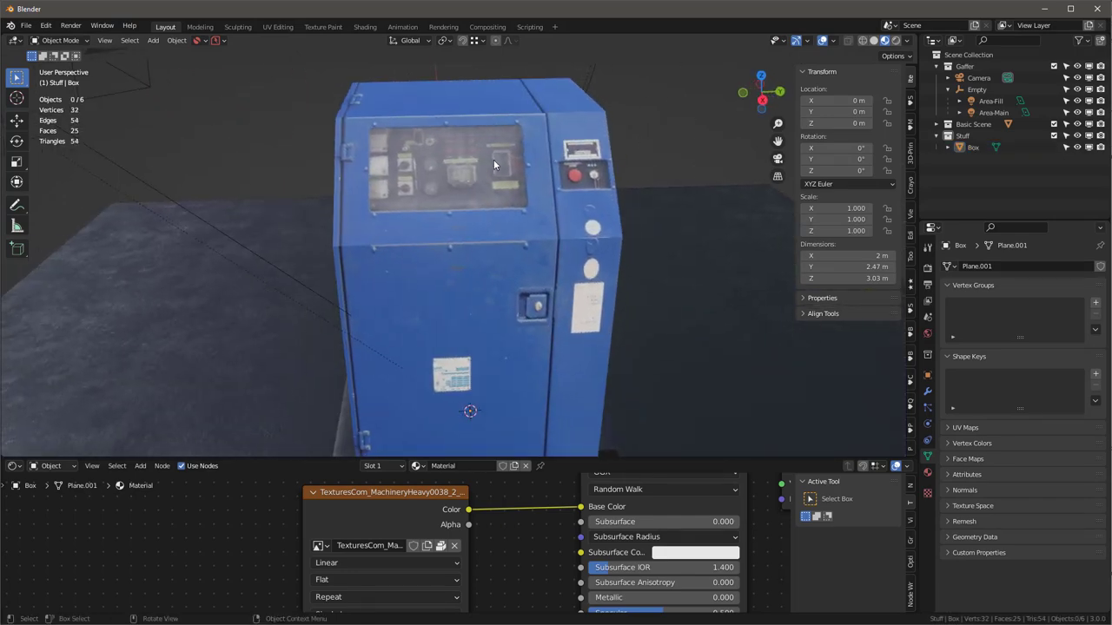
Step: Set an orthographic view facing the cabinet's slanted front panel and put the box in Edit Mode
key("KP_5")
middle_click_drag(553, 200, 543, 227)
scroll(476, 252, "up", 3)
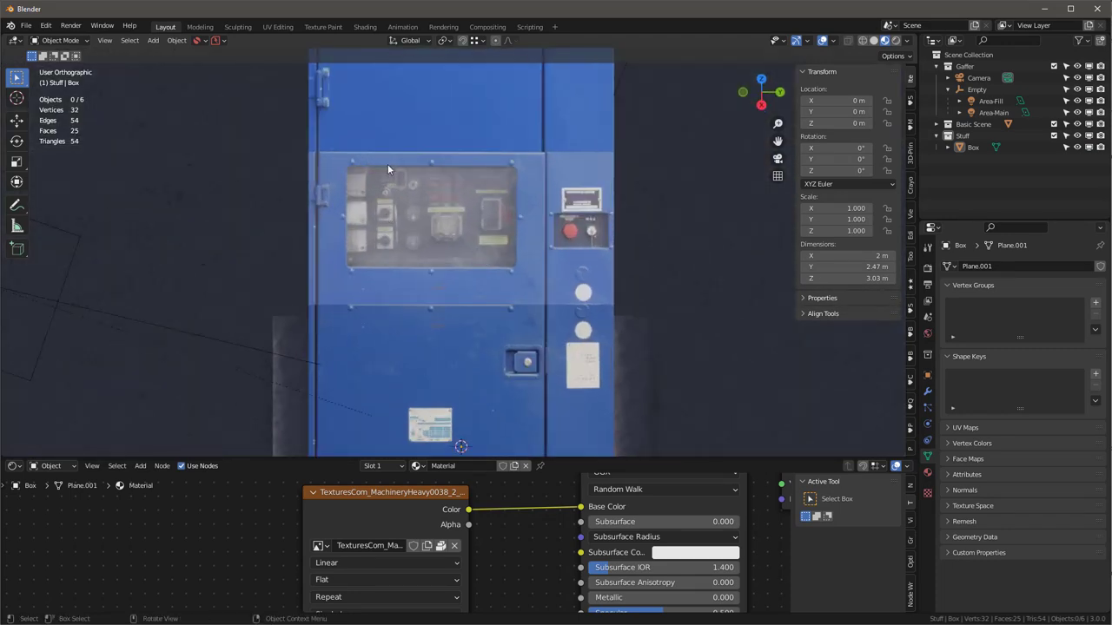
left_click(427, 189)
key("Tab")
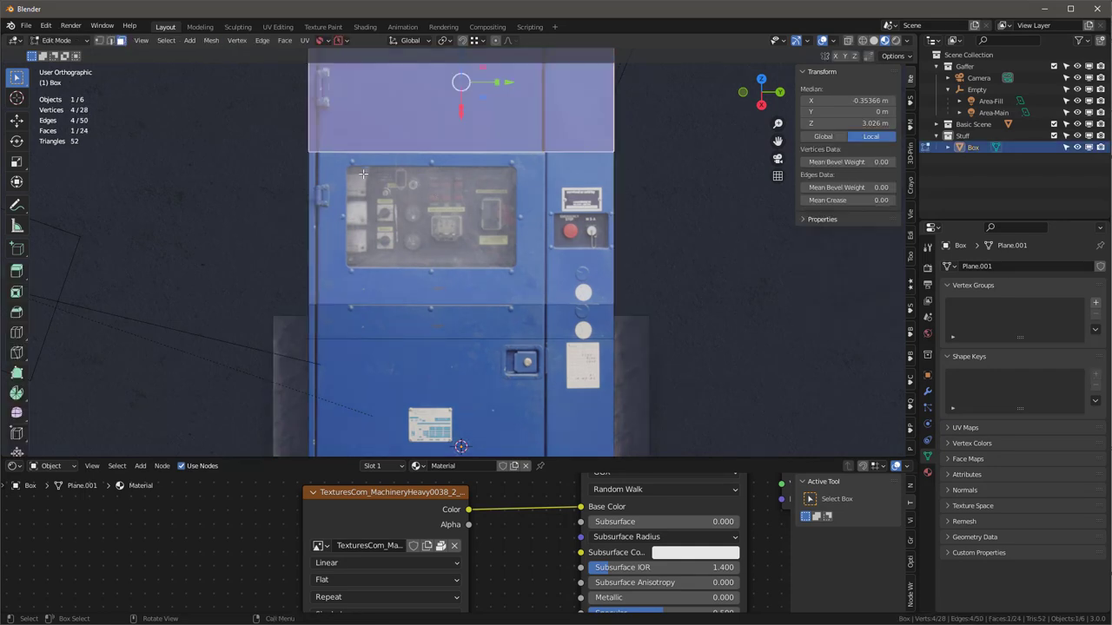
scroll(363, 169, "up", 3)
scroll(363, 167, "up", 1)
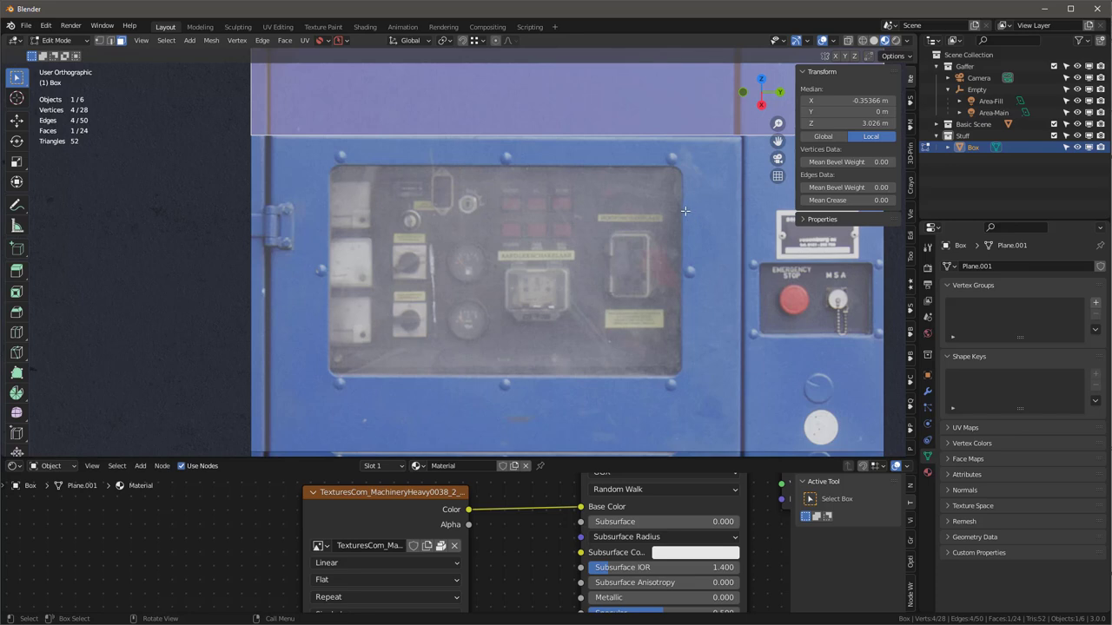
middle_click_drag(710, 207, 625, 206, "shift")
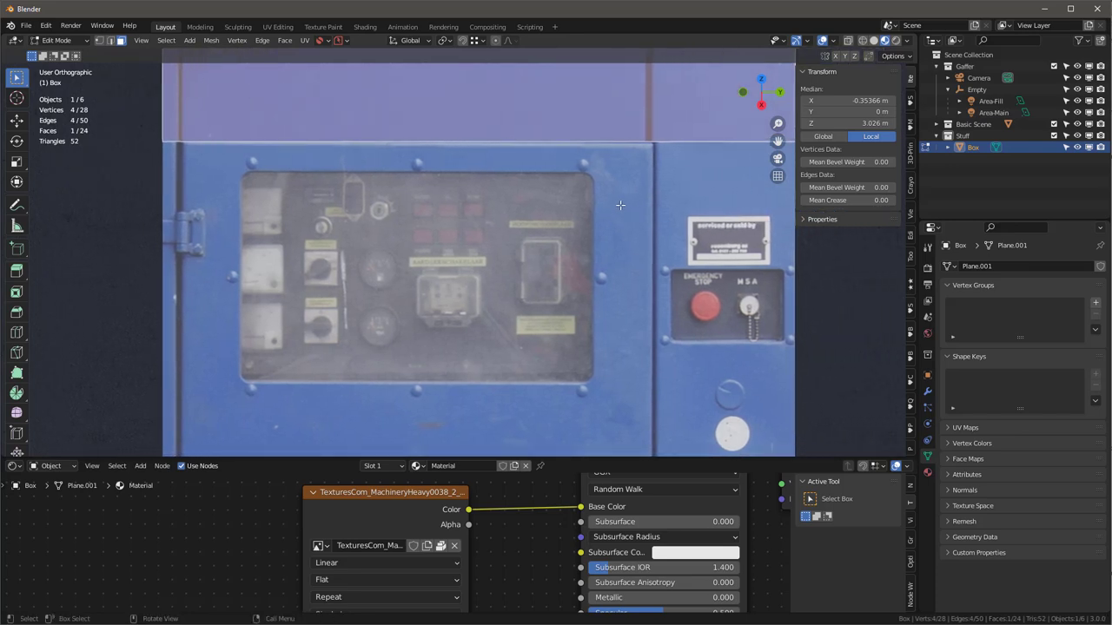
Step: Knife-cut a closed, angle-constrained rectangle around the dark instrument window on the slanted front face
key("k")
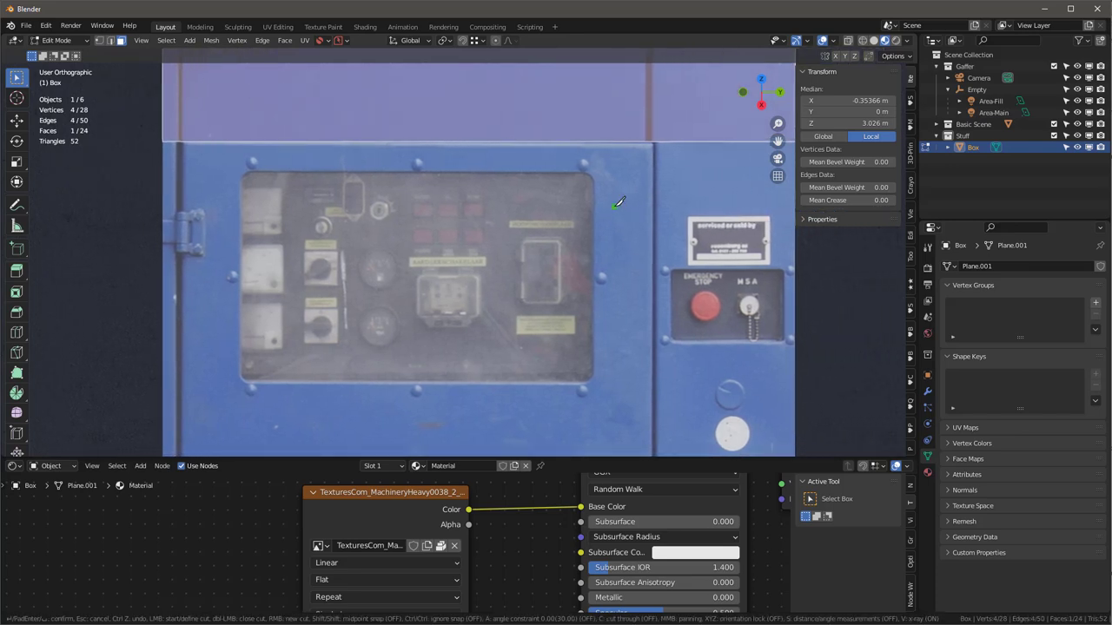
left_click(246, 172)
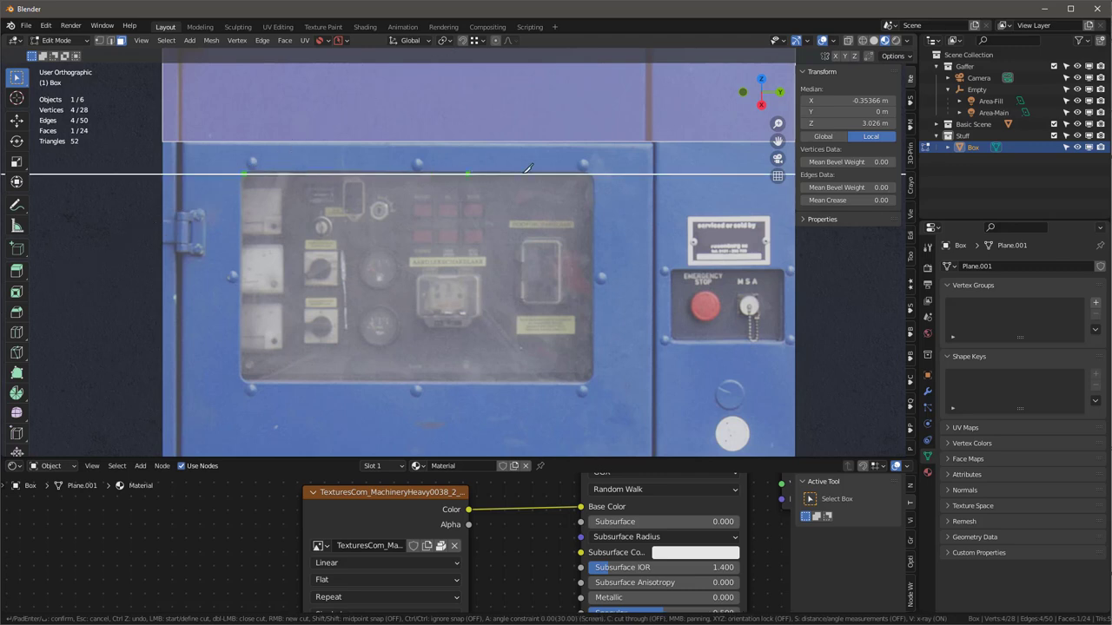
left_click(593, 177)
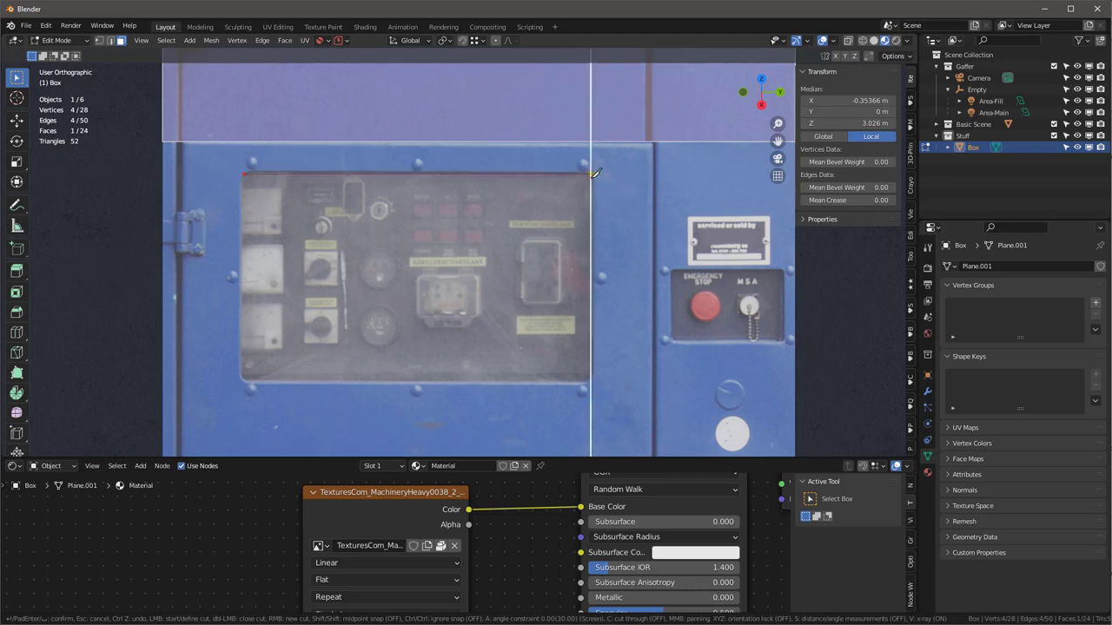
left_click(602, 377)
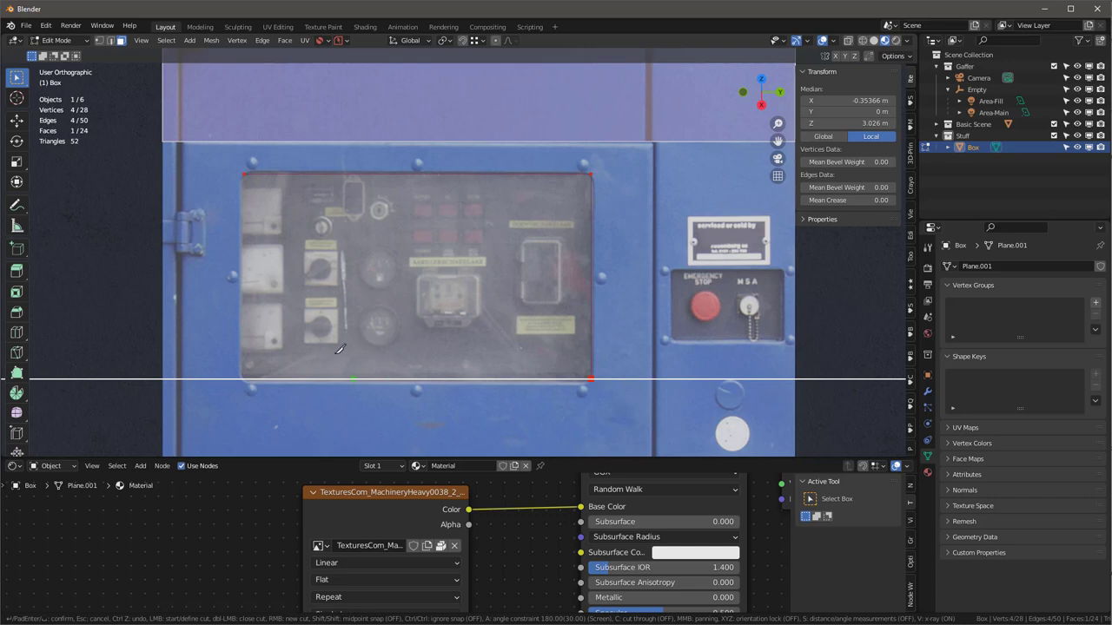
left_click(250, 347)
key("a")
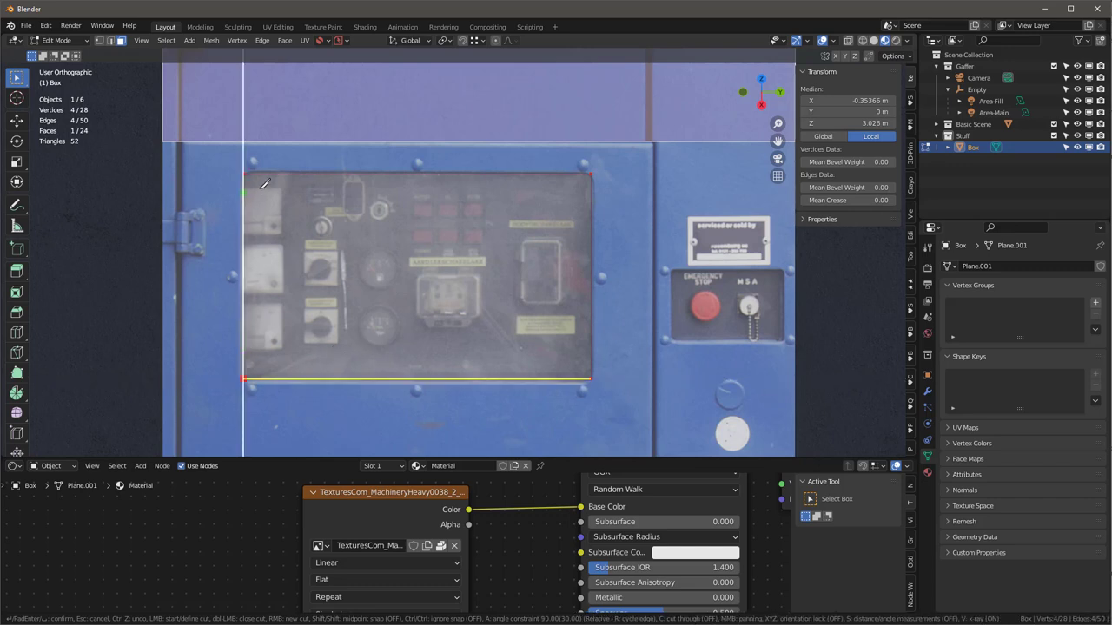
key("a")
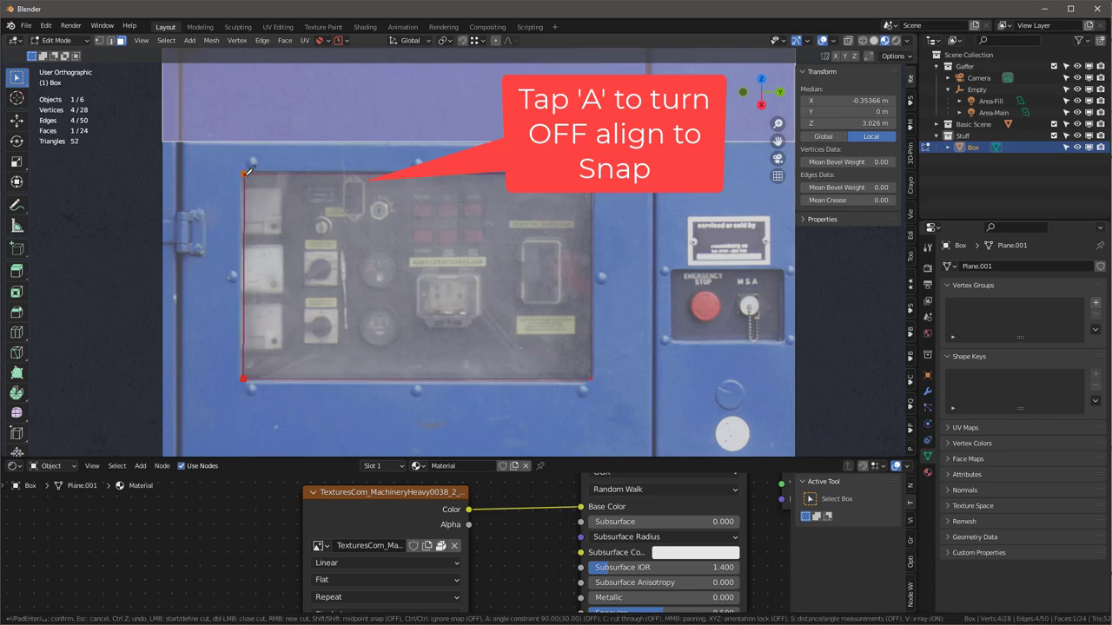
left_click(245, 173)
key("Return")
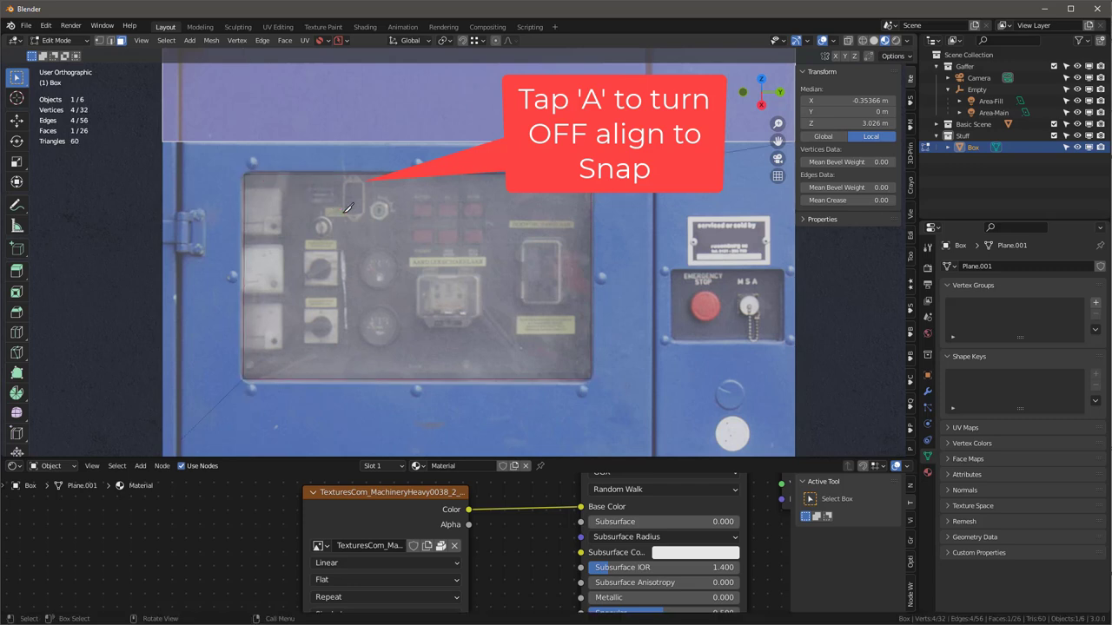
Step: Knife-cut a closed, angle-constrained rectangle around the emergency stop panel beside the instrument window
key("k")
left_click(674, 272)
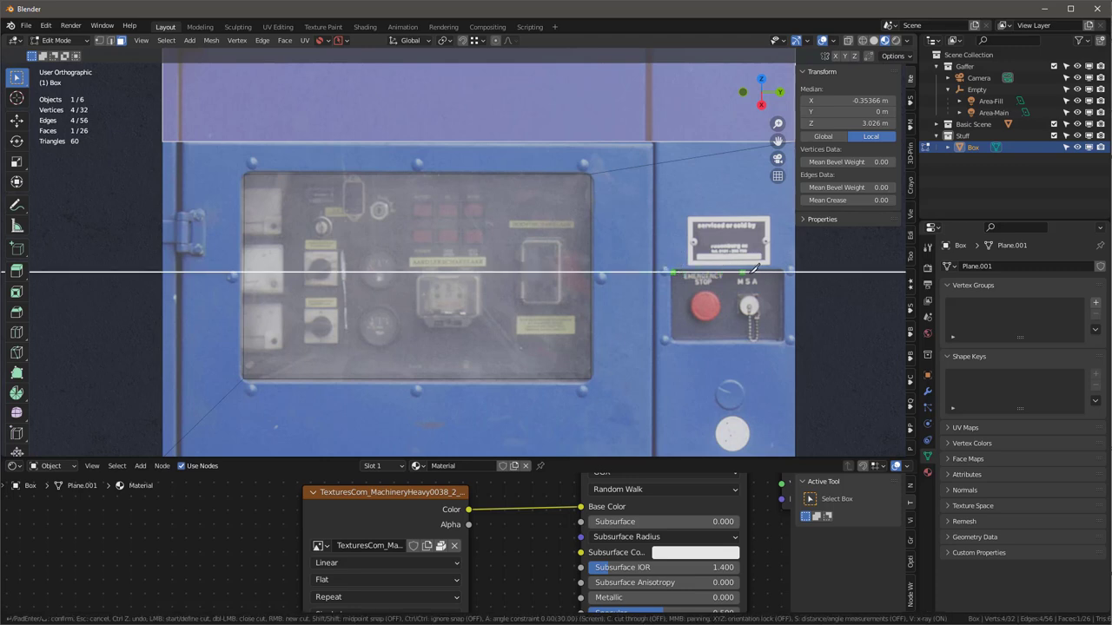
left_click(784, 272)
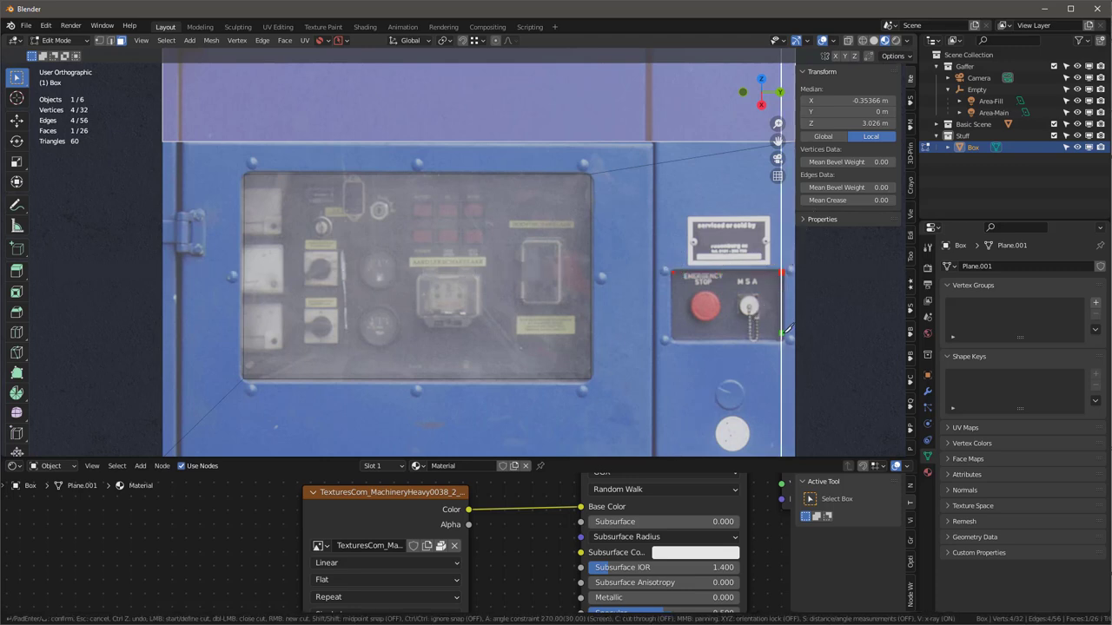
left_click(782, 339)
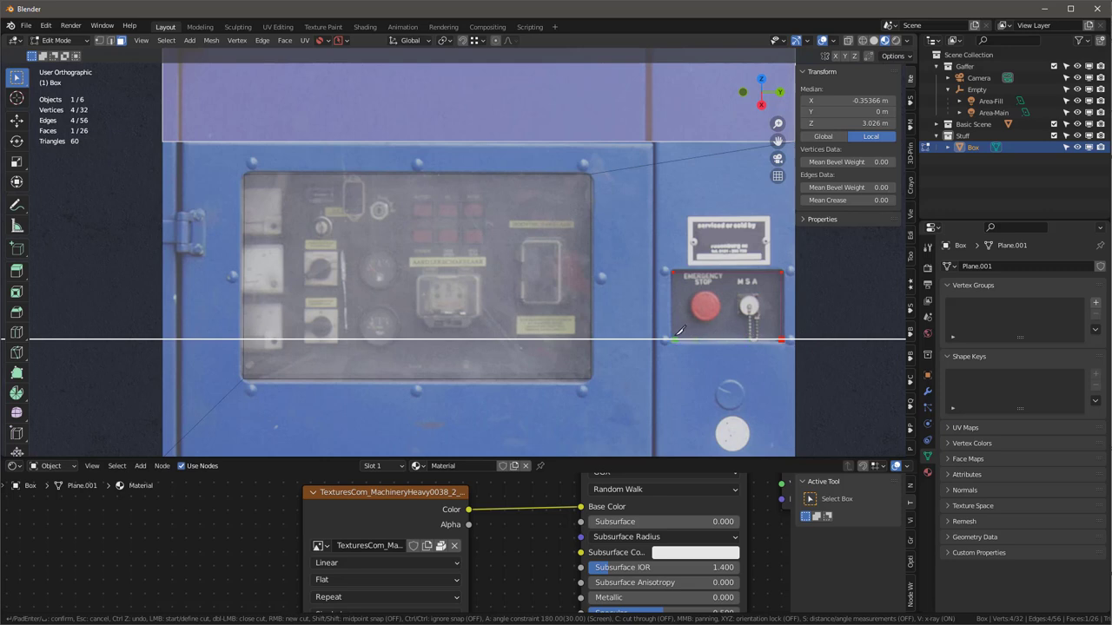
left_click(675, 337)
key("a")
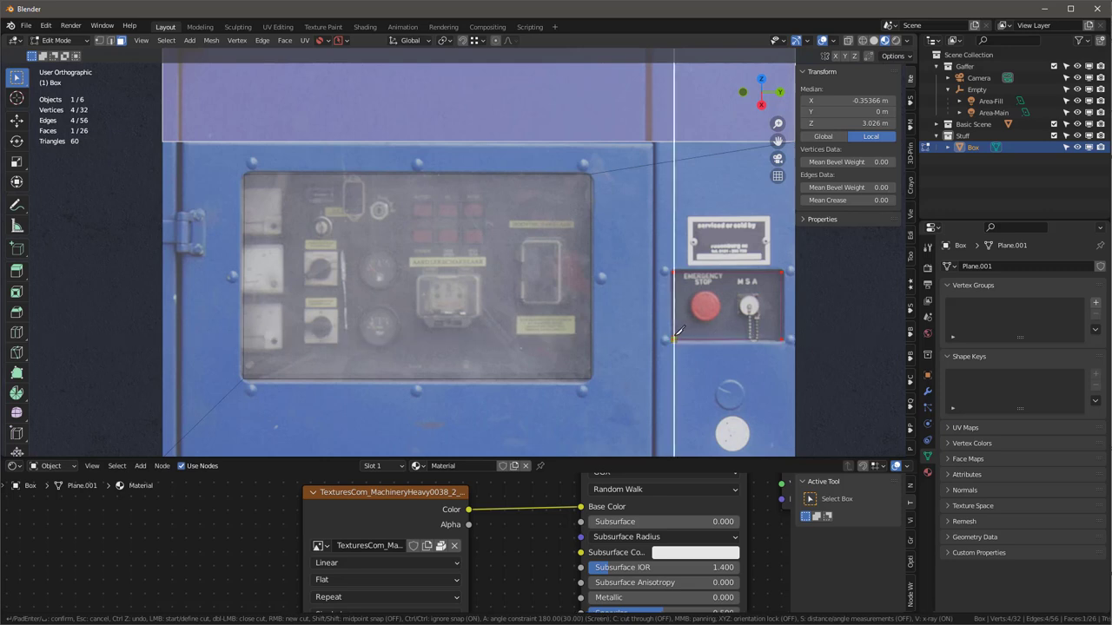
left_click(675, 271)
key("Return")
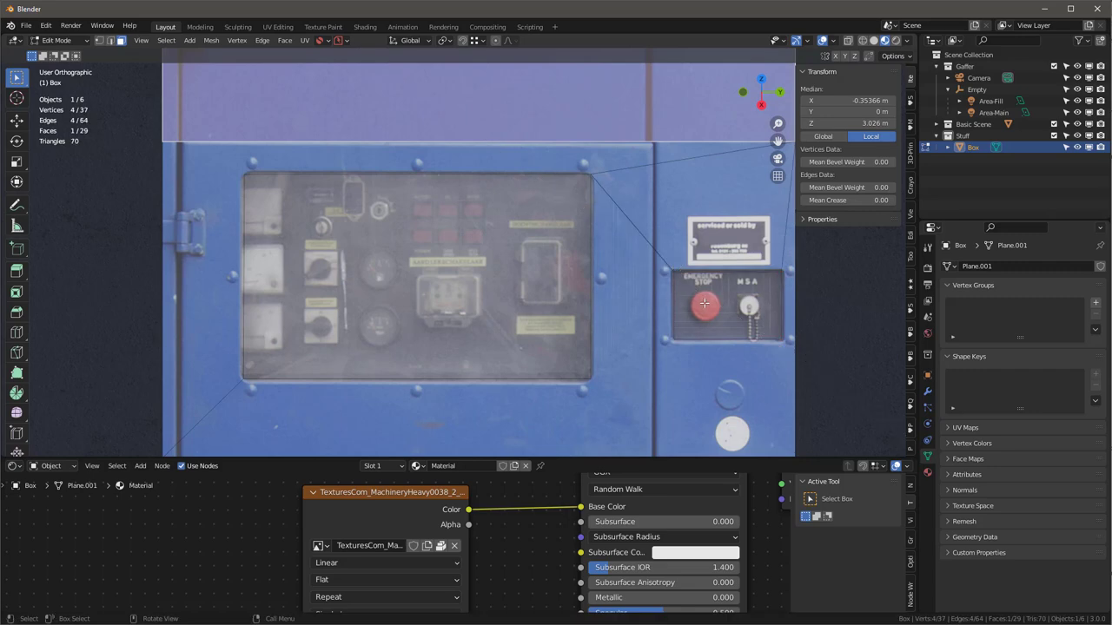
Step: Extrude the instrument window and emergency stop panel faces inward about 0.03 m
left_click(739, 296)
left_click(426, 296, "shift")
middle_click_drag(425, 296, 551, 249)
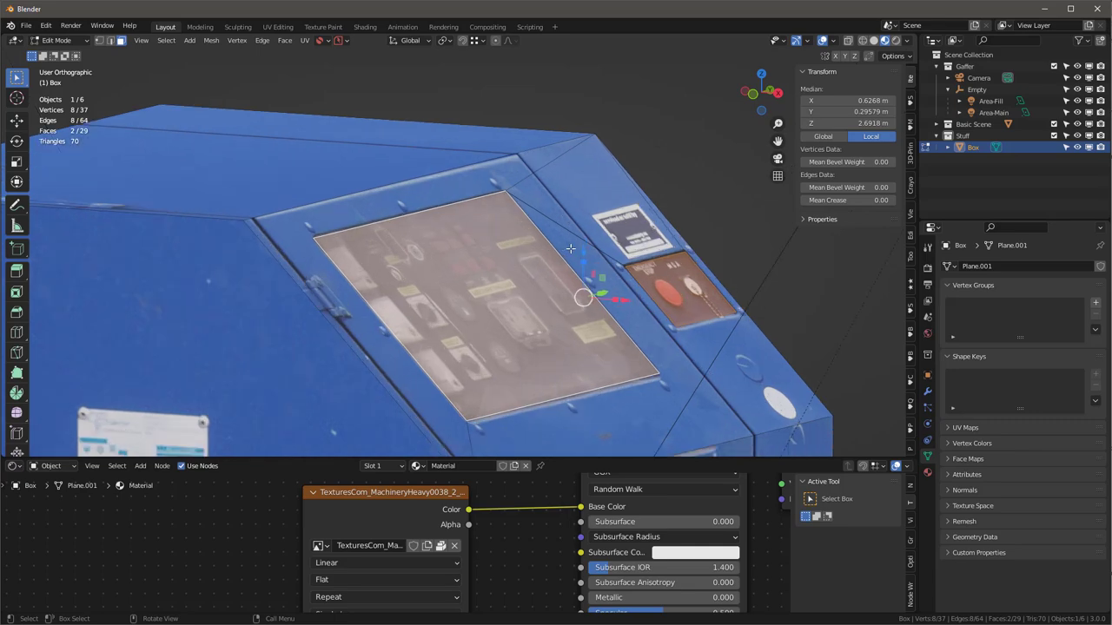
key("e")
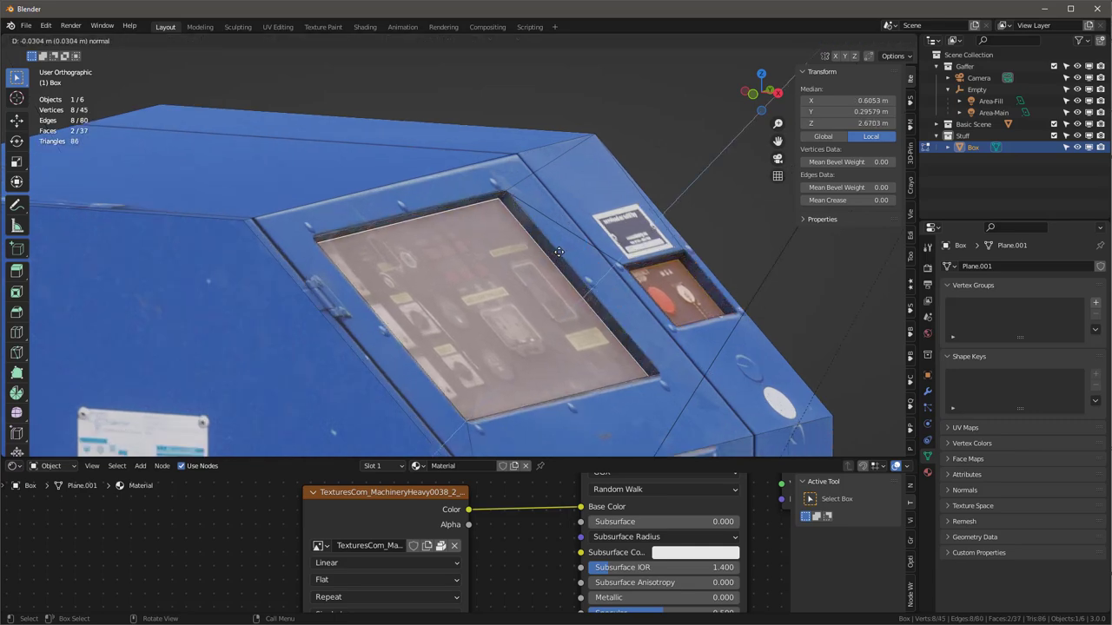
left_click(560, 253)
Step: Examine the recessed window and panel in solid shading from several angles, and return to Object Mode
scroll(598, 246, "down", 5)
key("z")
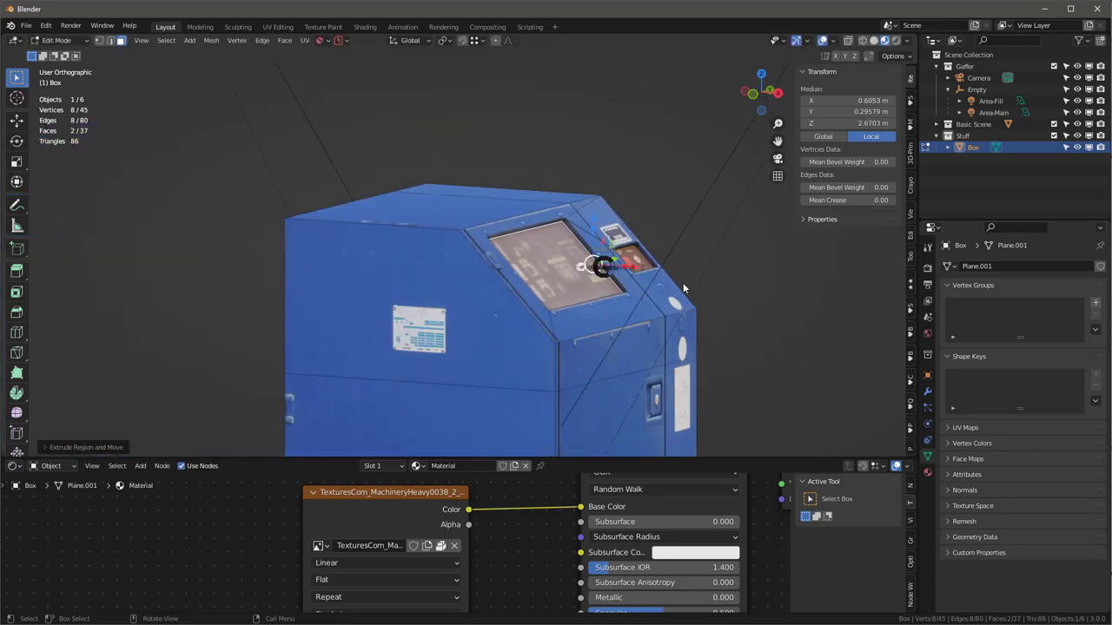
mouse_move(684, 288)
middle_mouse_down()
mouse_move(412, 265)
mouse_move(589, 304)
mouse_move(589, 245)
middle_mouse_up()
scroll(589, 245, "down", 7)
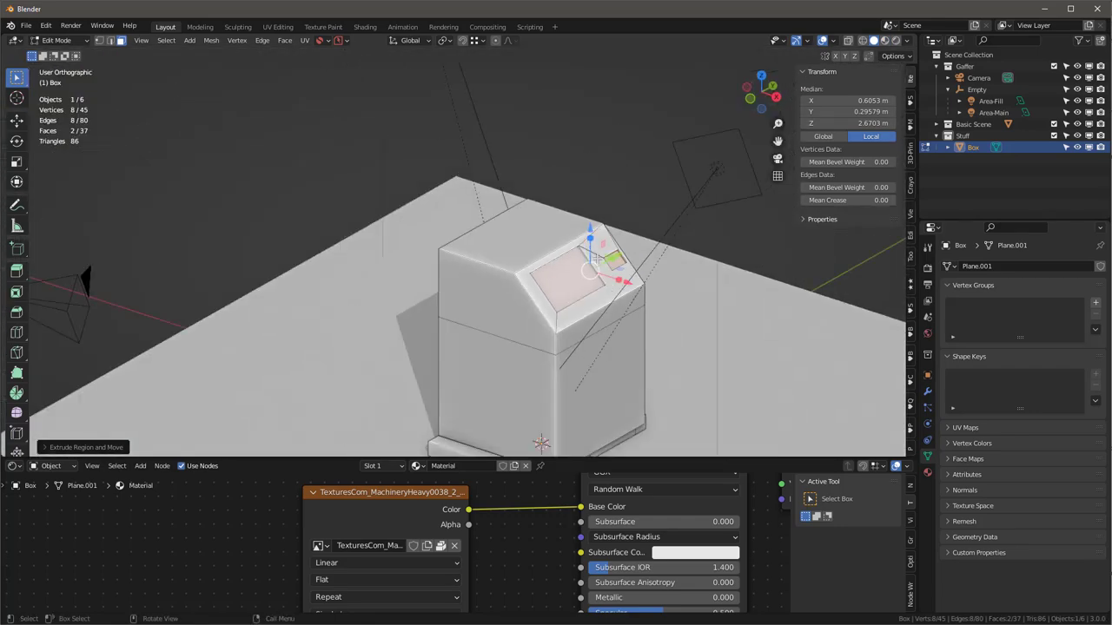
scroll(602, 363, "up", 4)
middle_click_drag(608, 297, 601, 219)
key("Tab")
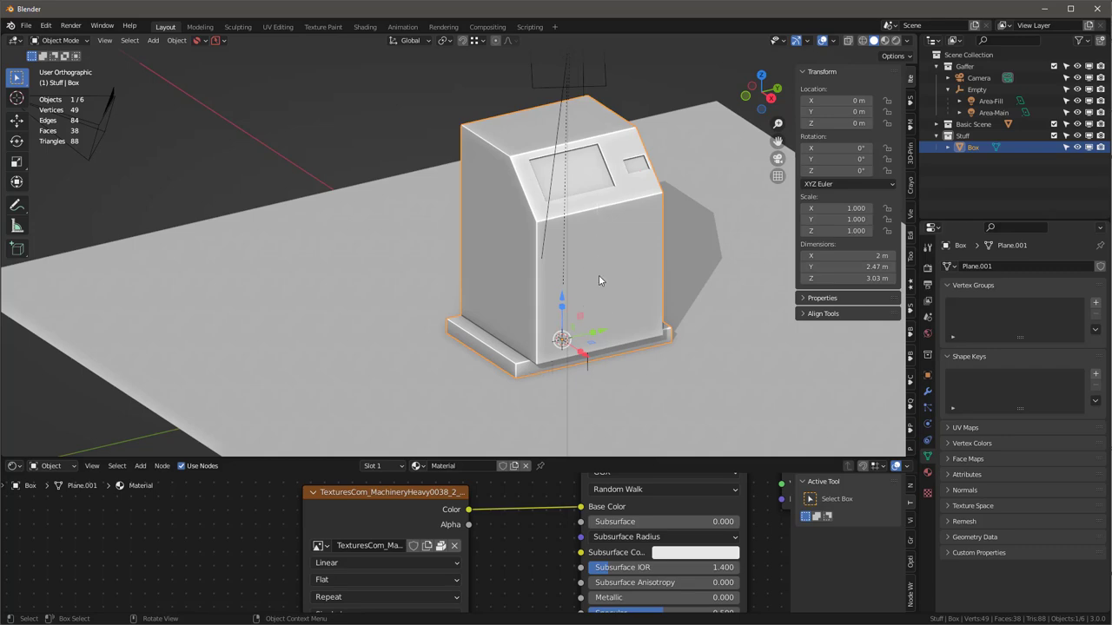
Step: Restore Material Preview shading and examine the whole textured cabinet with its recesses
key("z")
mouse_move(600, 290)
middle_mouse_down()
mouse_move(547, 237)
mouse_move(591, 295)
middle_mouse_up()
scroll(549, 522, "down", 3)
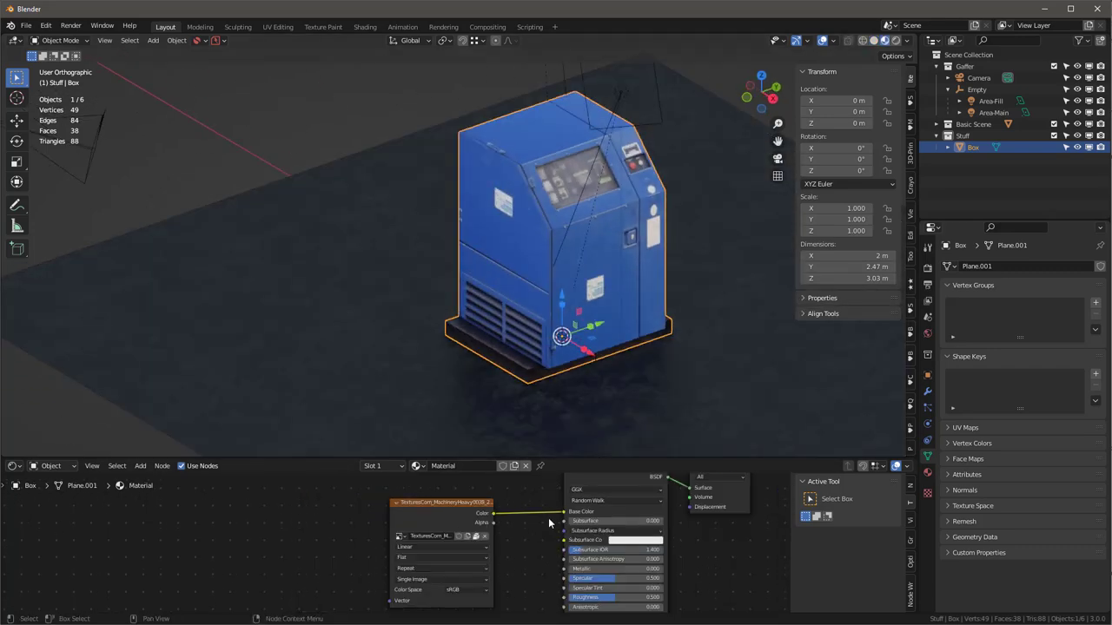
scroll(549, 522, "down", 3)
middle_click_drag(626, 240, 573, 209, "shift")
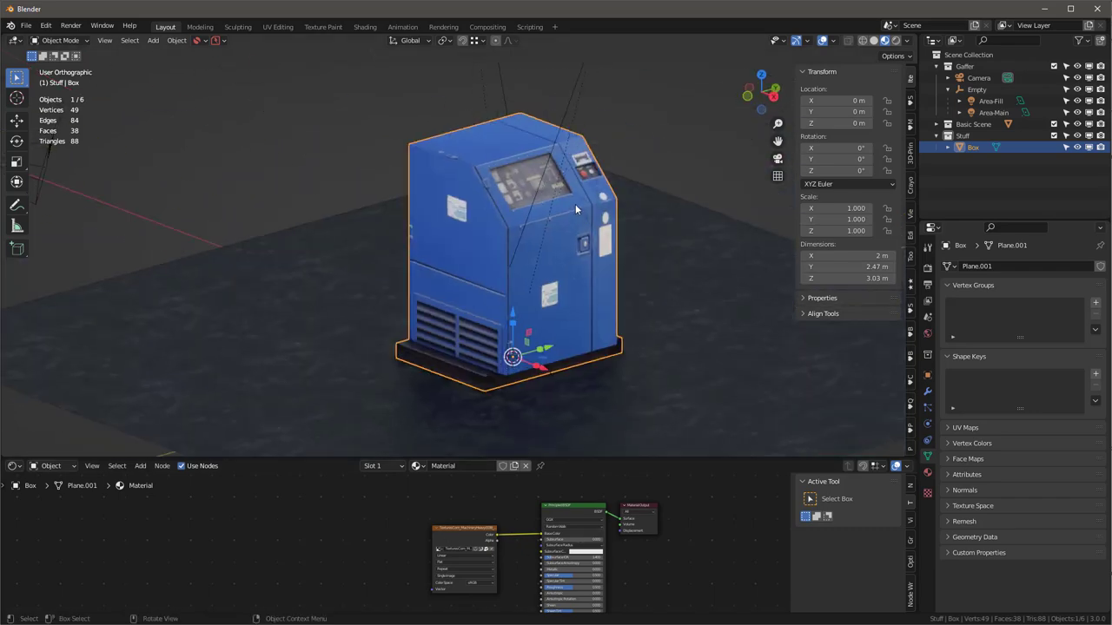
scroll(575, 205, "up", 3)
scroll(575, 203, "down", 2)
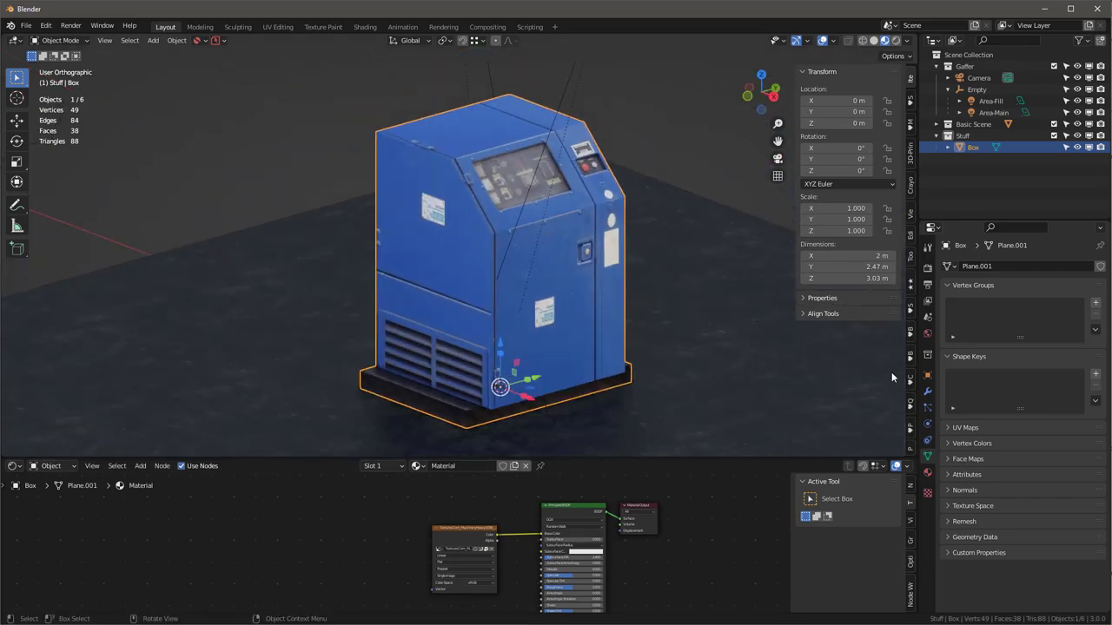
Step: Add a second UV map to the cabinet mesh and make it the active one for rendering
left_click(927, 409)
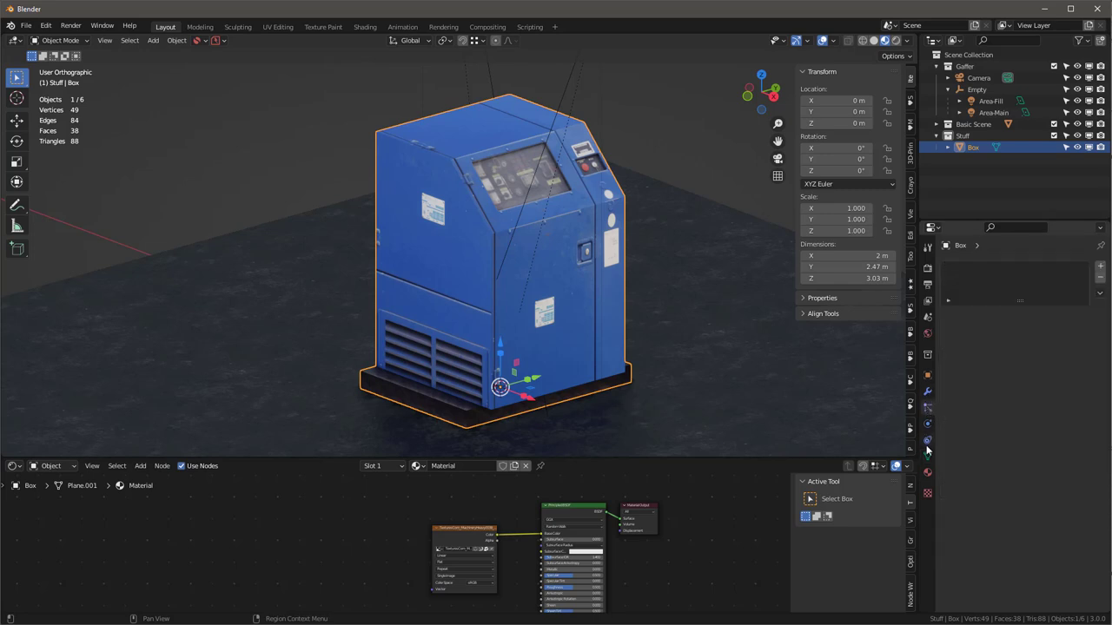
left_click(927, 456)
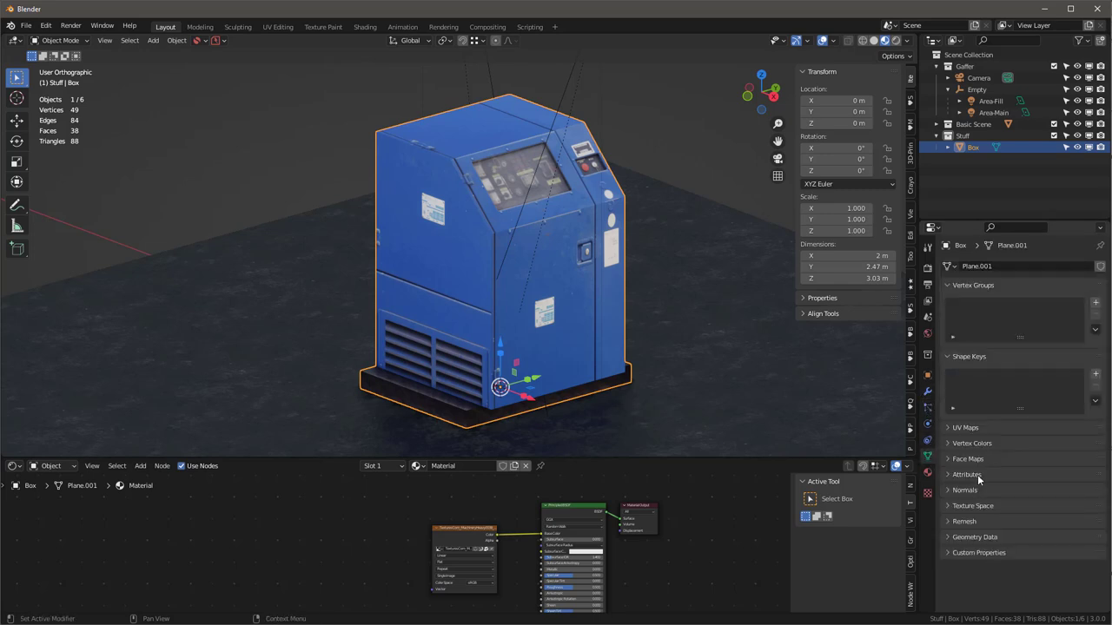
left_click(945, 427)
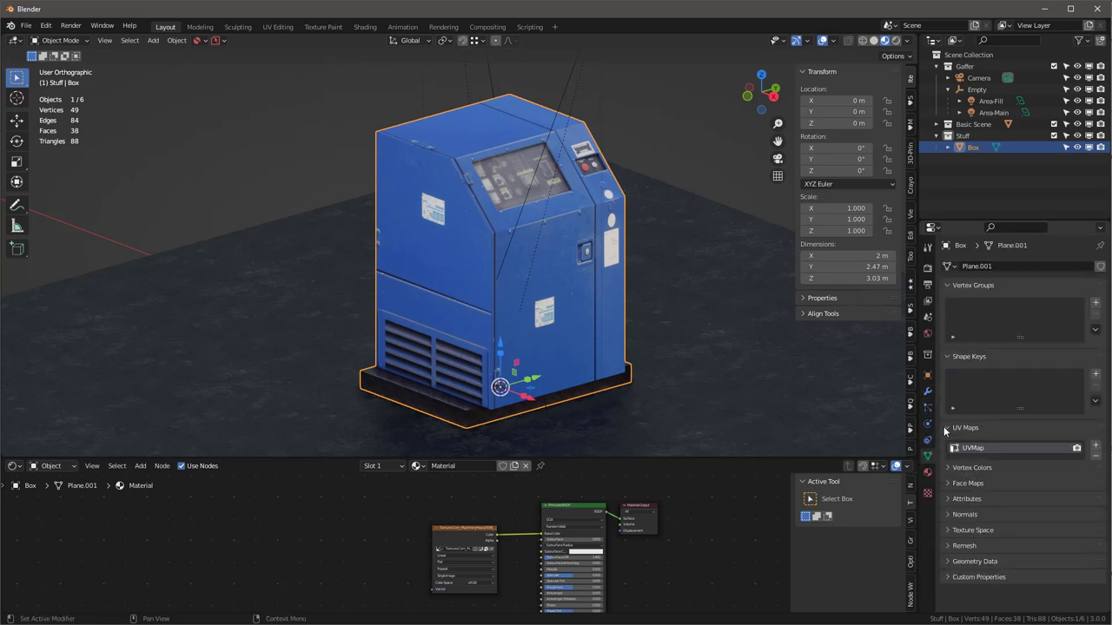
left_click(1095, 446)
left_click(1078, 460)
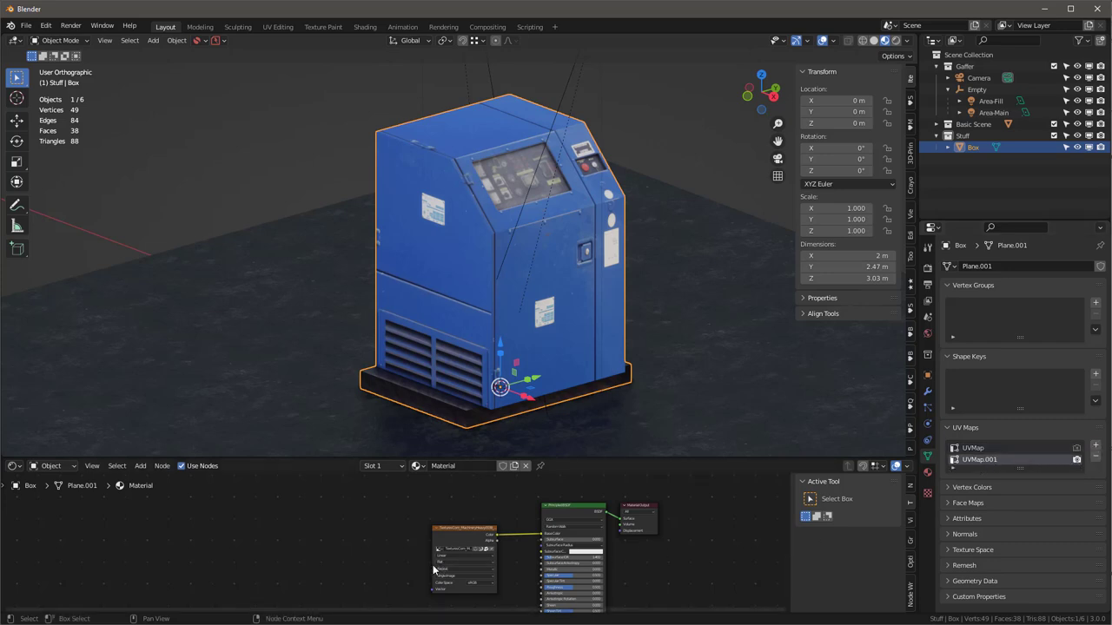
Step: UV unwrap the cabinet into the new UV map with the KIT OPS BEVEL add-on
scroll(434, 569, "up", 2)
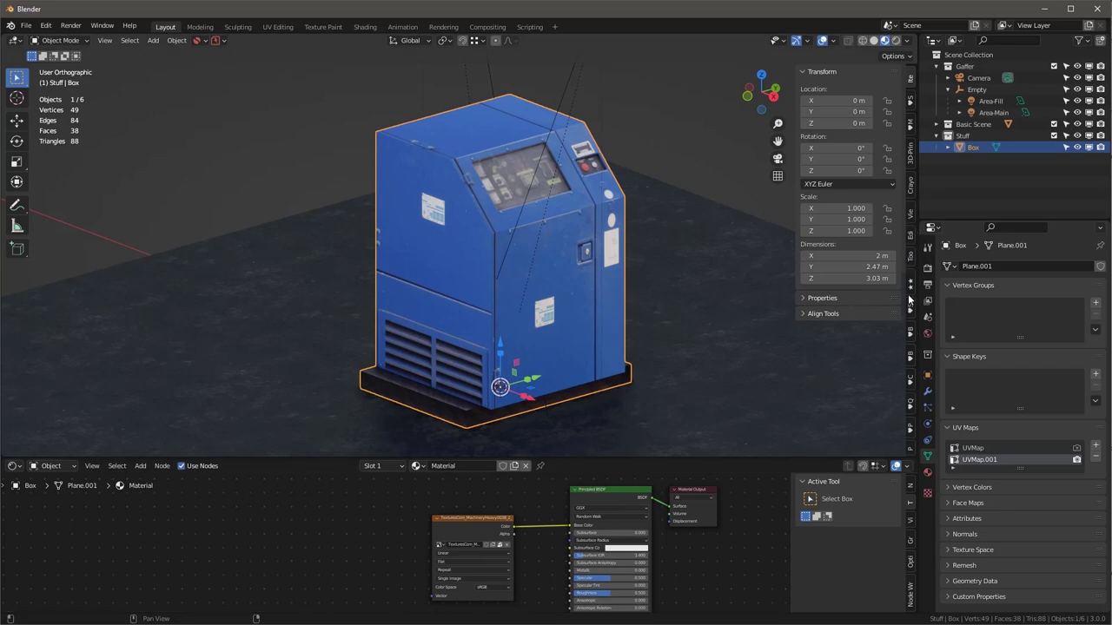
left_click(910, 360)
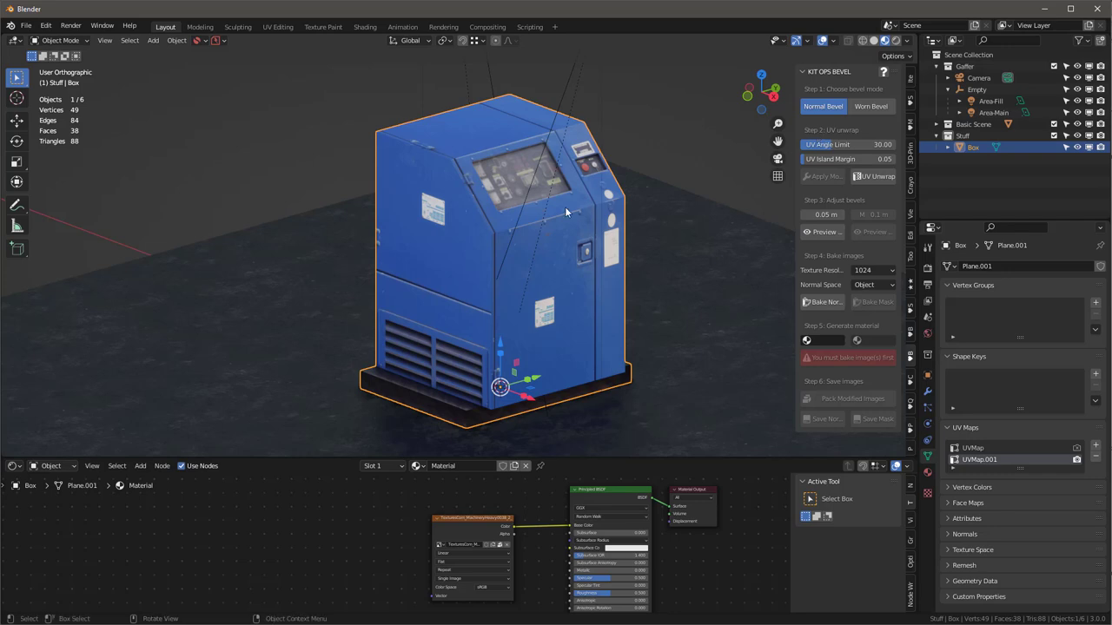
mouse_move(565, 211)
middle_mouse_down()
mouse_move(525, 204)
mouse_move(575, 191)
middle_mouse_up()
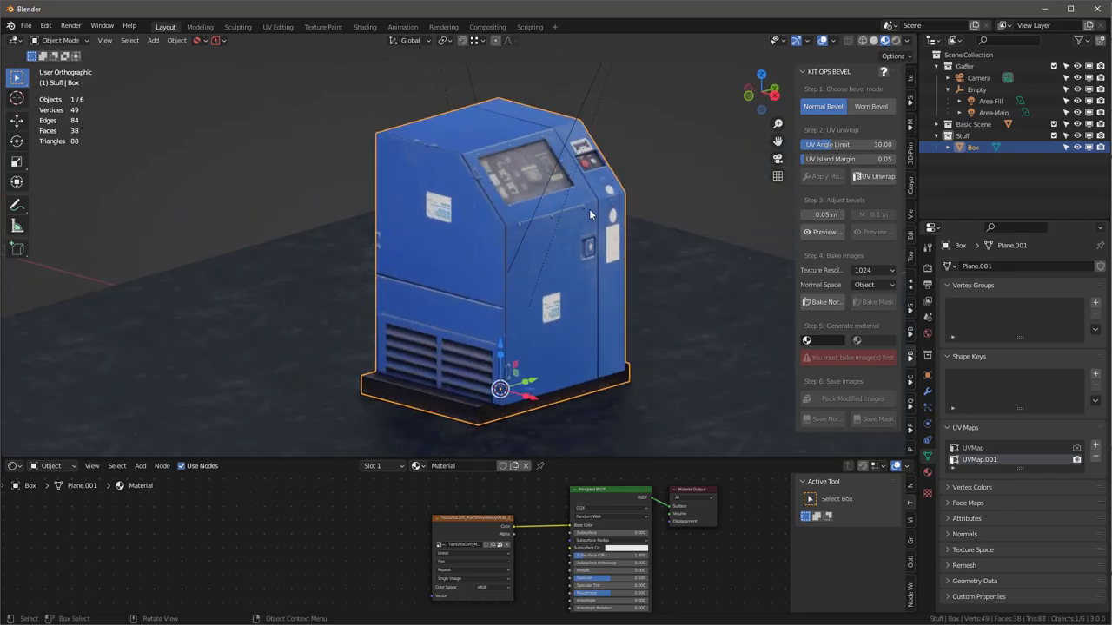
left_click(882, 176)
mouse_move(579, 212)
middle_mouse_down()
mouse_move(544, 197)
mouse_move(401, 200)
mouse_move(591, 209)
middle_mouse_up()
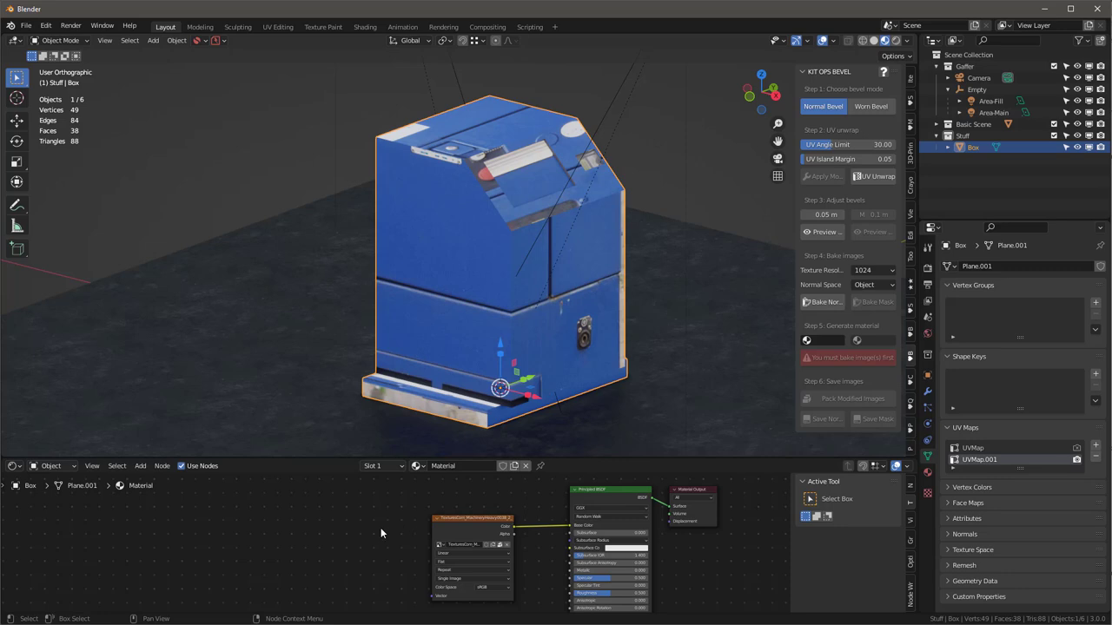
Step: Add a UV Map node in front of the machinery image texture in the cabinet's material
key("shift+a")
mouse_move(372, 530)
mouse_move(347, 505)
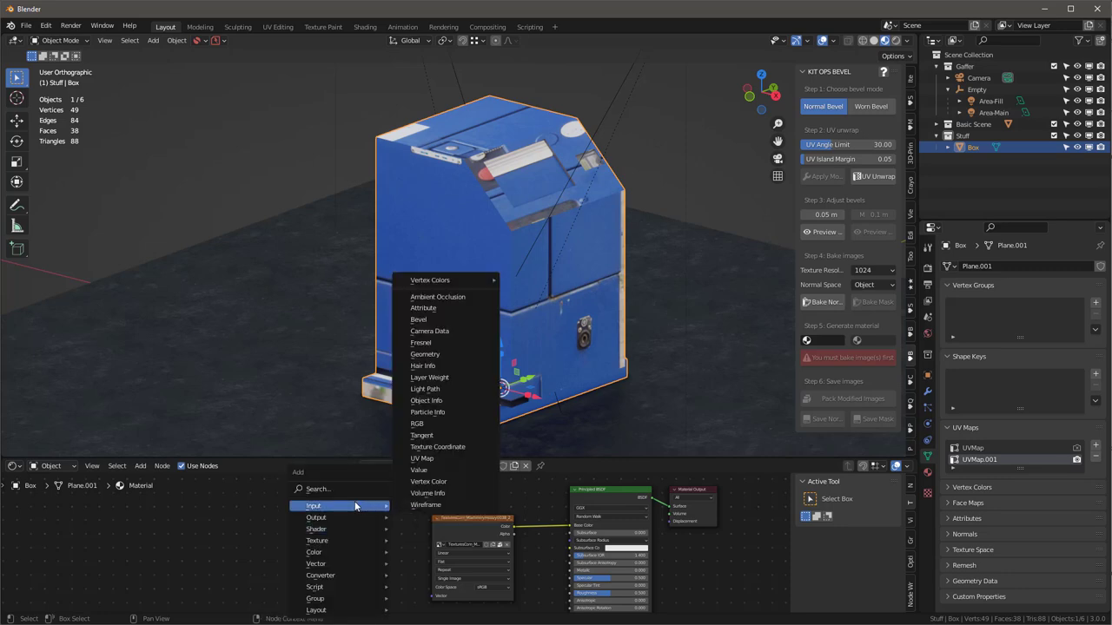
left_click(426, 456)
left_click(343, 522)
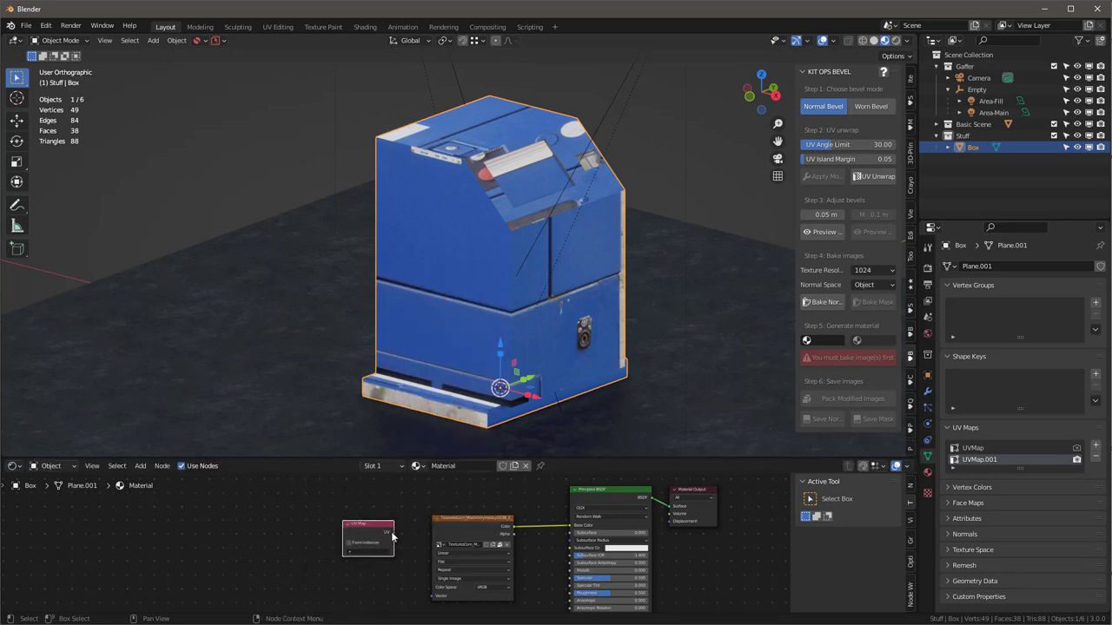
Step: Connect the UV Map node to the image texture's Vector input and set its map to UVMap
left_click_drag(389, 531, 435, 553)
left_click(475, 476)
middle_click_drag(485, 484, 492, 511, "shift")
scroll(371, 523, "up", 2)
left_click(373, 543)
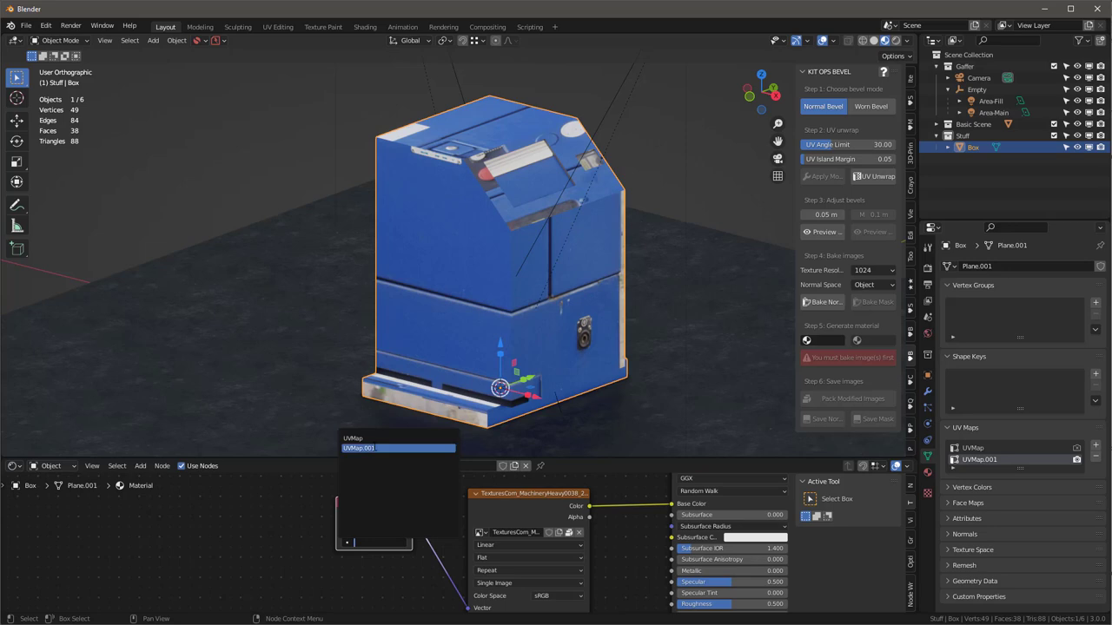
left_click(368, 437)
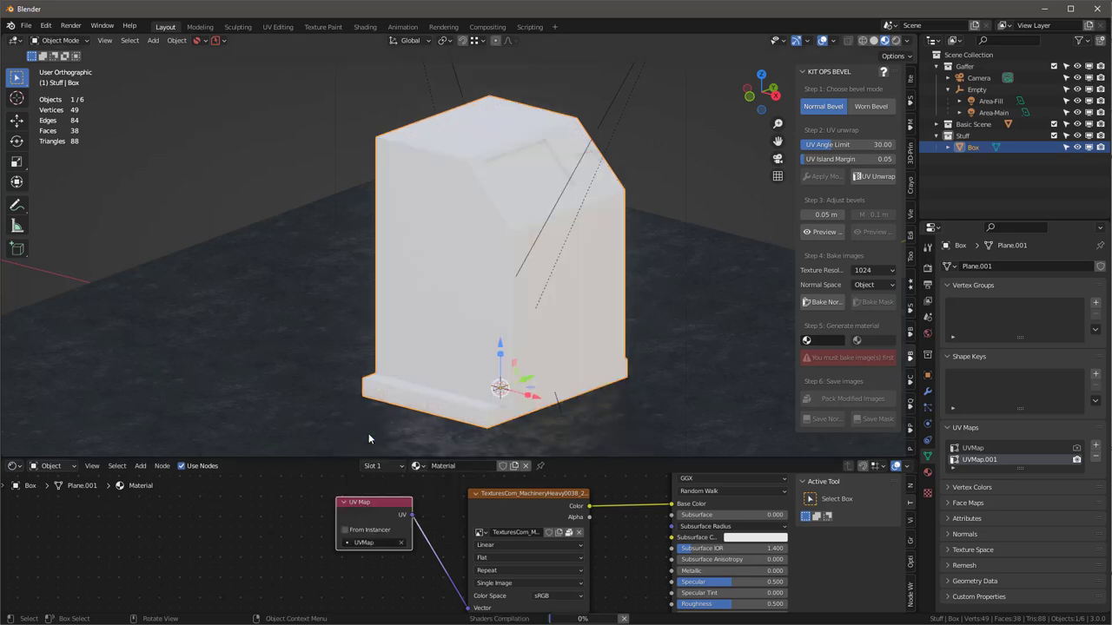
middle_click_drag(369, 434, 582, 184)
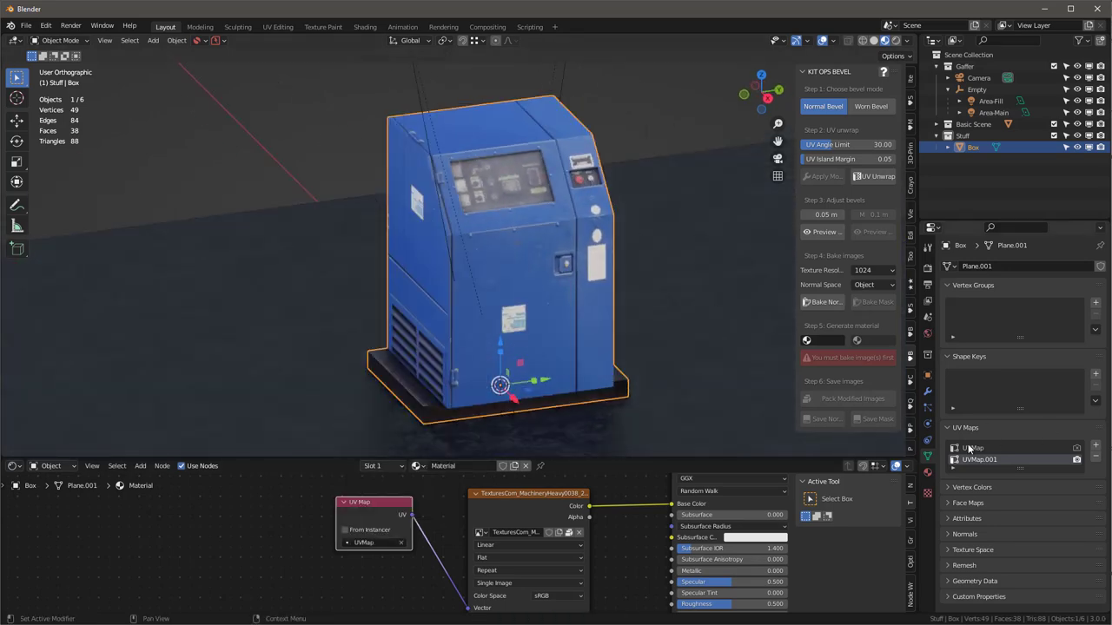
Step: Preview the bevel normals on the cabinet, examine the window and panel edges, and stop the preview
scroll(344, 583, "down", 3)
middle_click_drag(537, 305, 576, 297)
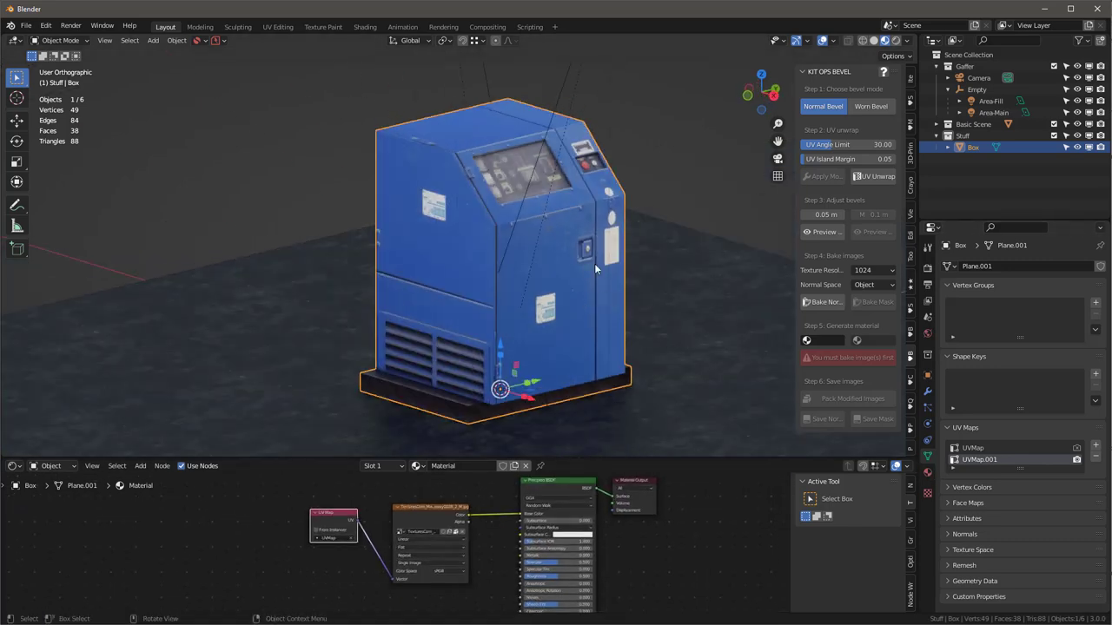
scroll(566, 211, "up", 1)
scroll(567, 211, "down", 1)
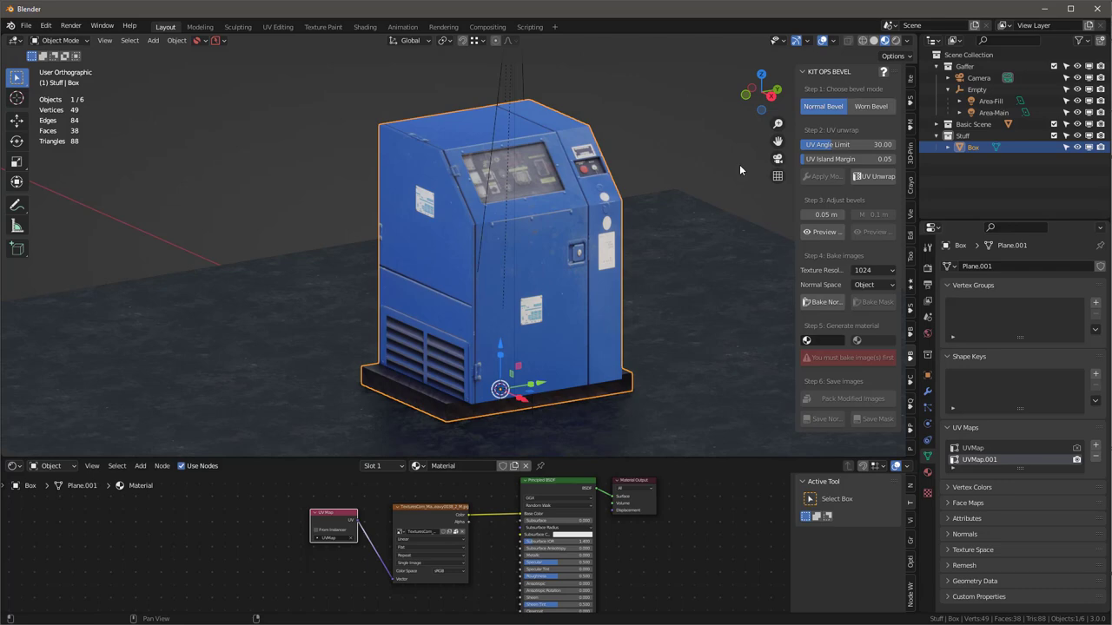
left_click(839, 233)
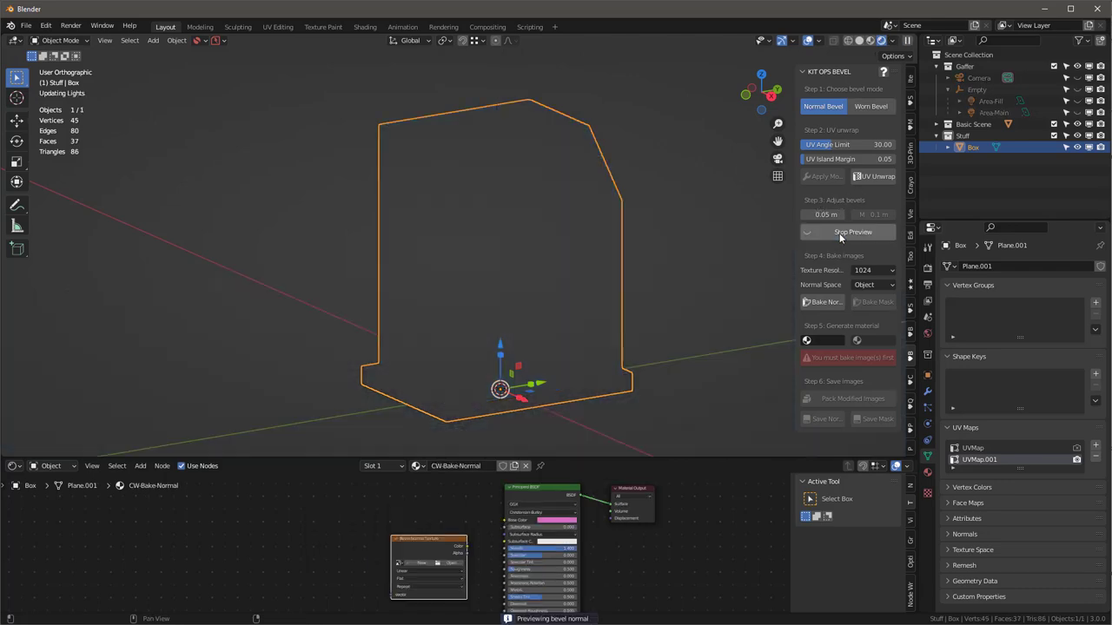
scroll(570, 210, "up", 3)
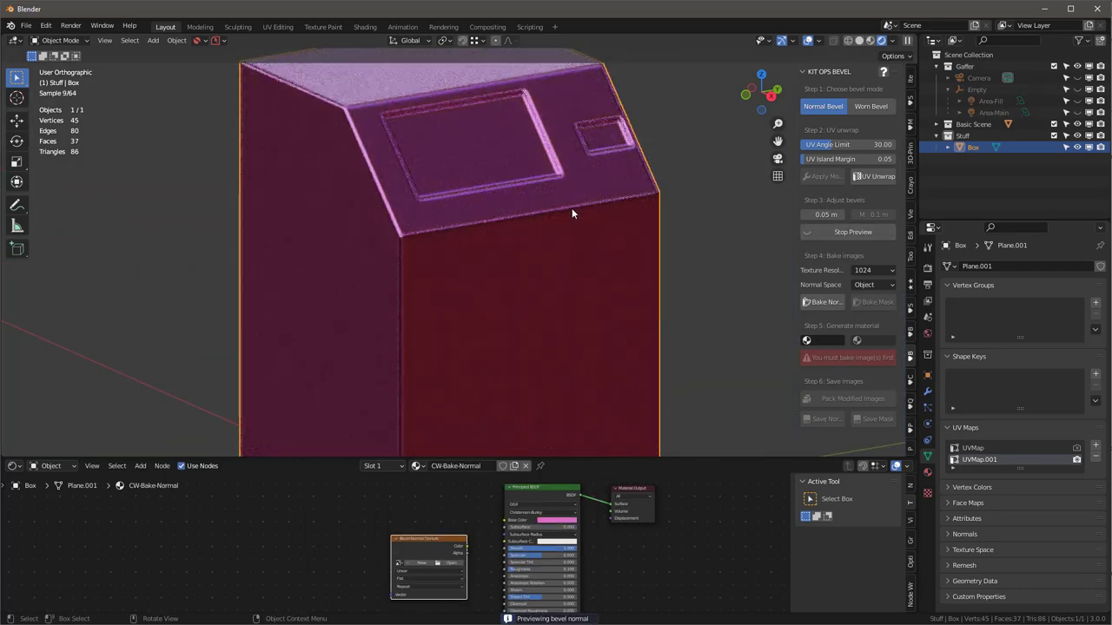
scroll(573, 206, "down", 2)
left_click(851, 233)
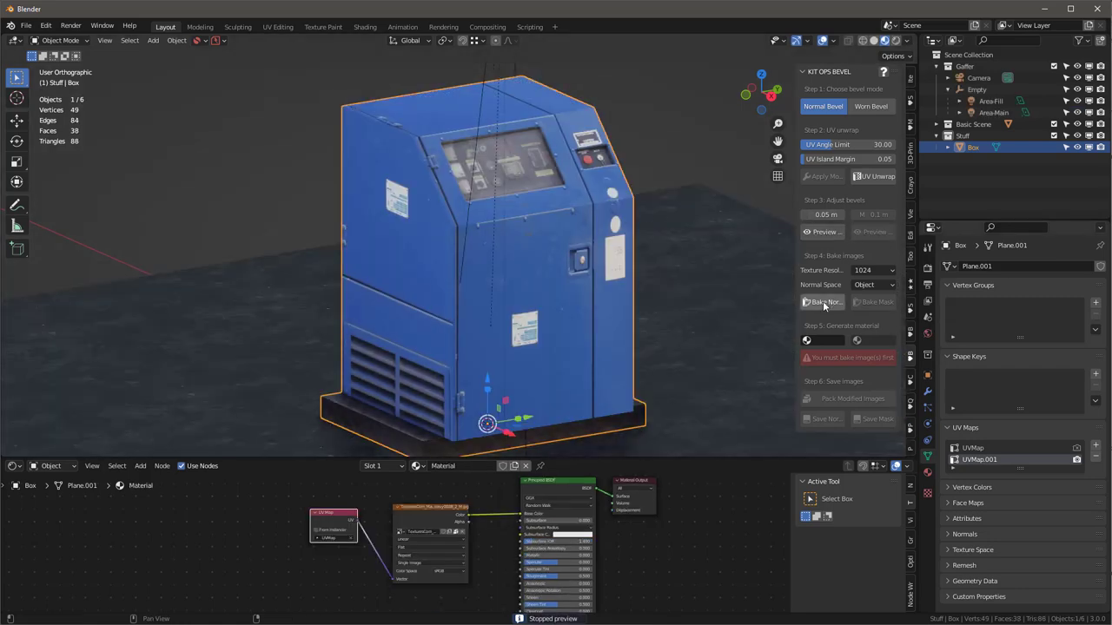
Step: Bake the cabinet's bevel normal map at 4096 texture resolution in Tangent normal space
left_click(871, 270)
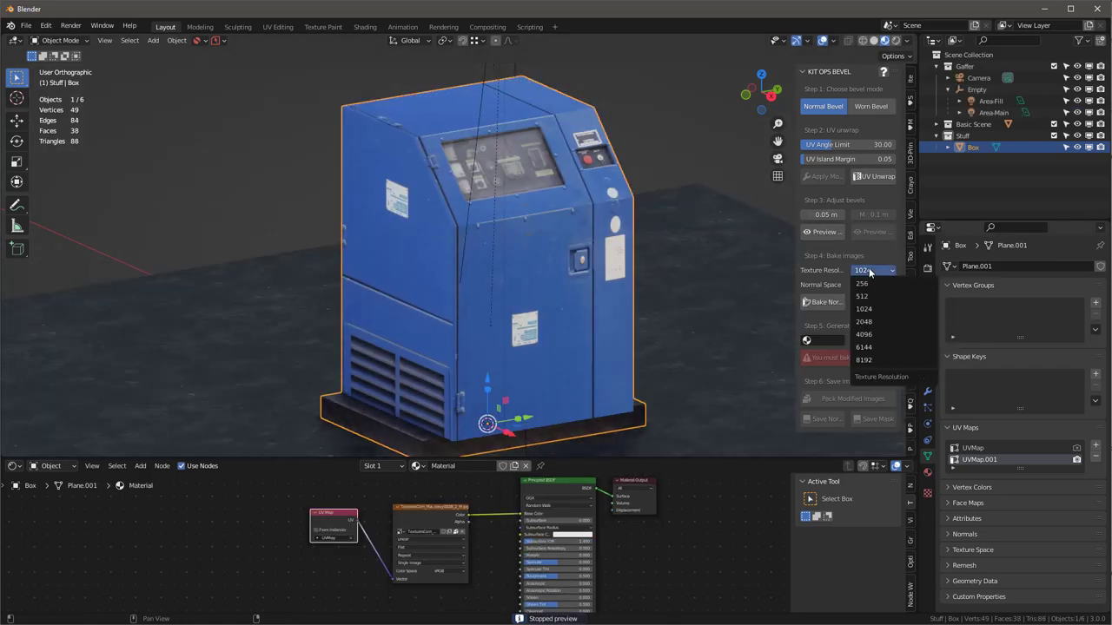
left_click(877, 338)
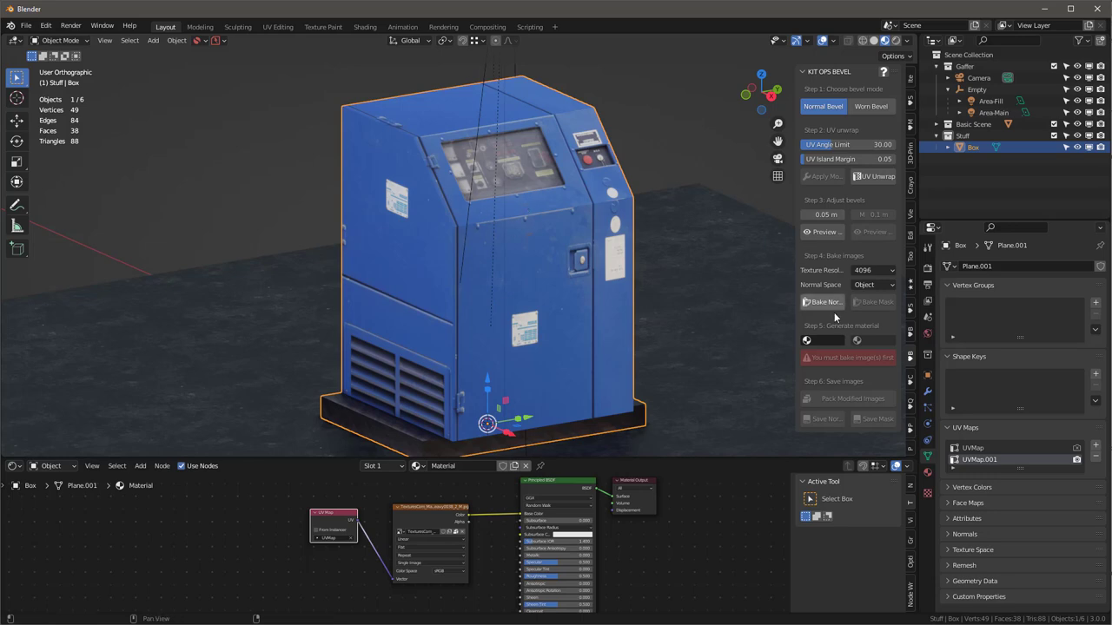
middle_click_drag(464, 181, 491, 190)
left_click(866, 285)
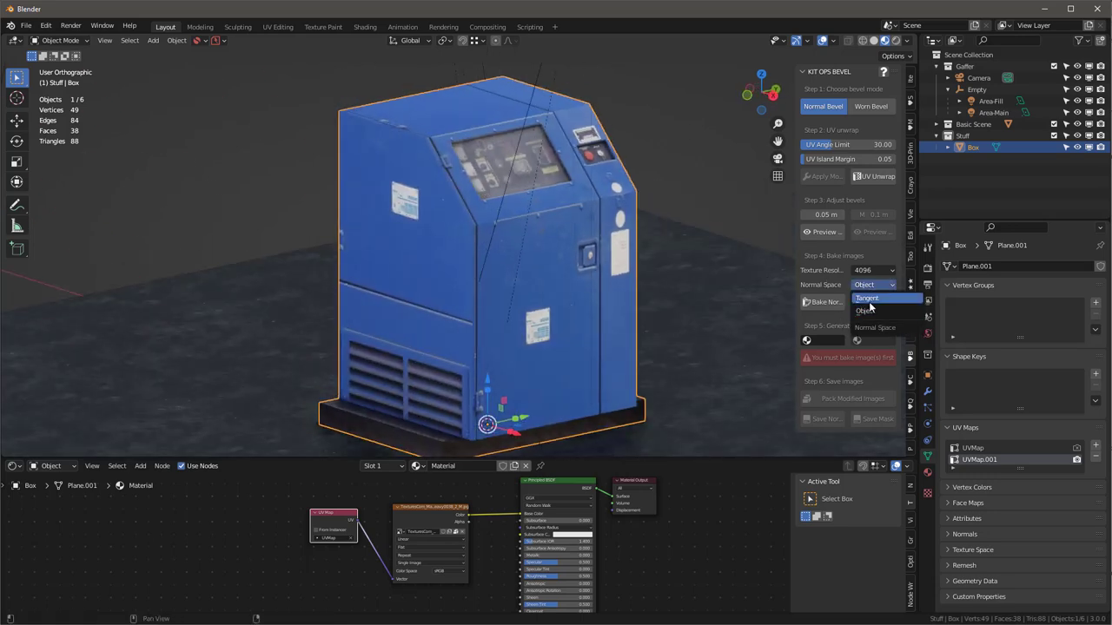
left_click(866, 304)
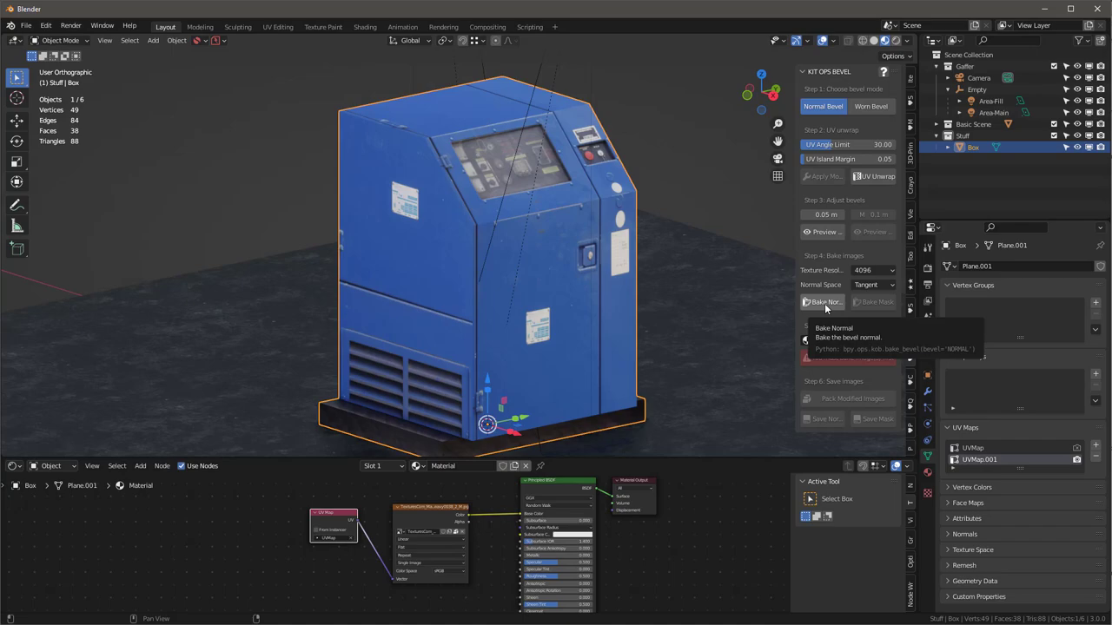
left_click(824, 303)
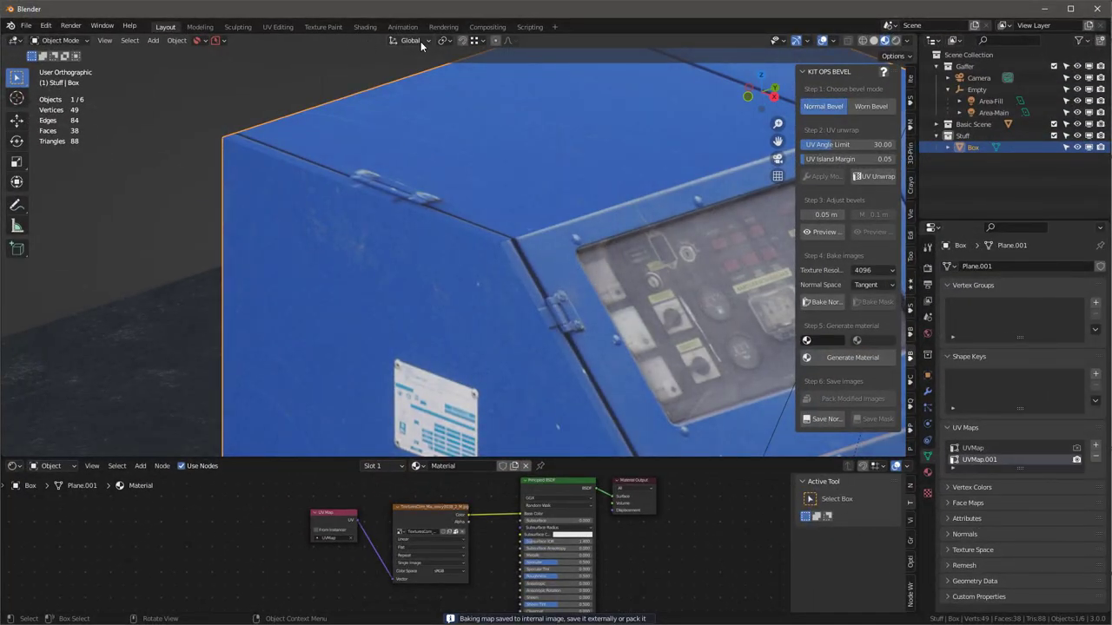
Step: Switch to the UV Editing workspace, select all cabinet faces, show the viewport overlays and examine the new UV layout
left_click(276, 27)
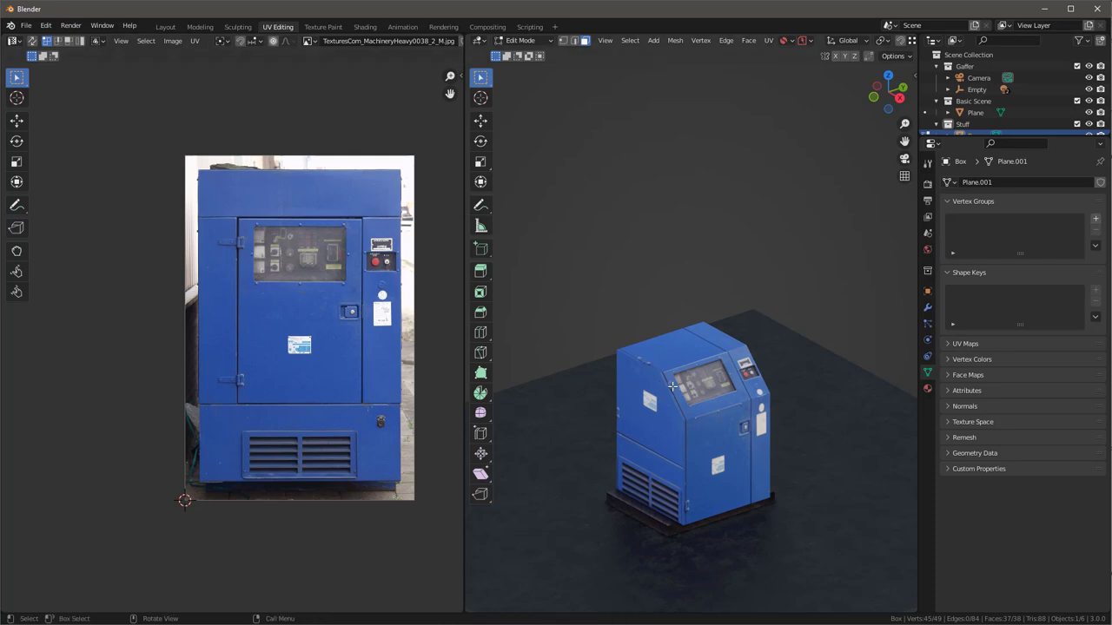
key("a")
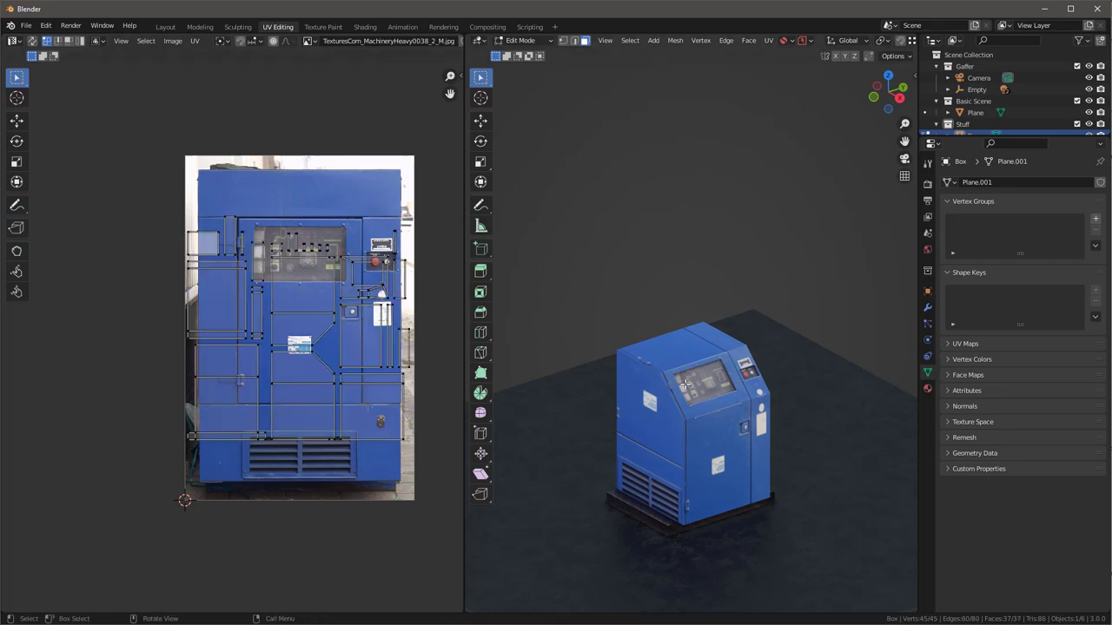
scroll(309, 321, "up", 4)
scroll(310, 316, "down", 2)
key("alt+shift+z")
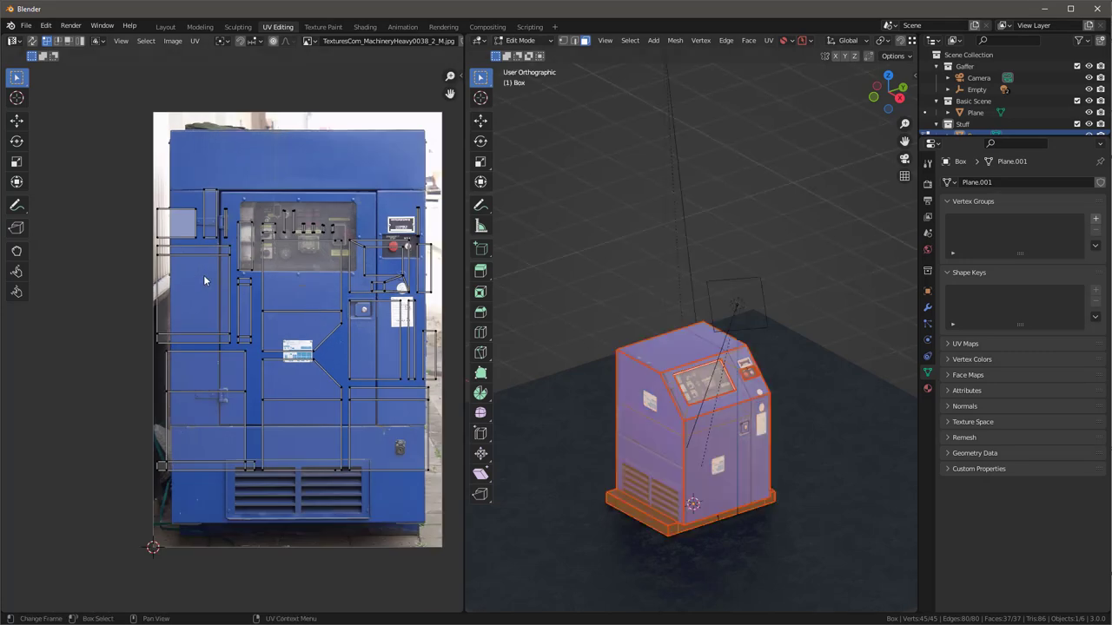
scroll(276, 352, "up", 3)
scroll(276, 352, "down", 3)
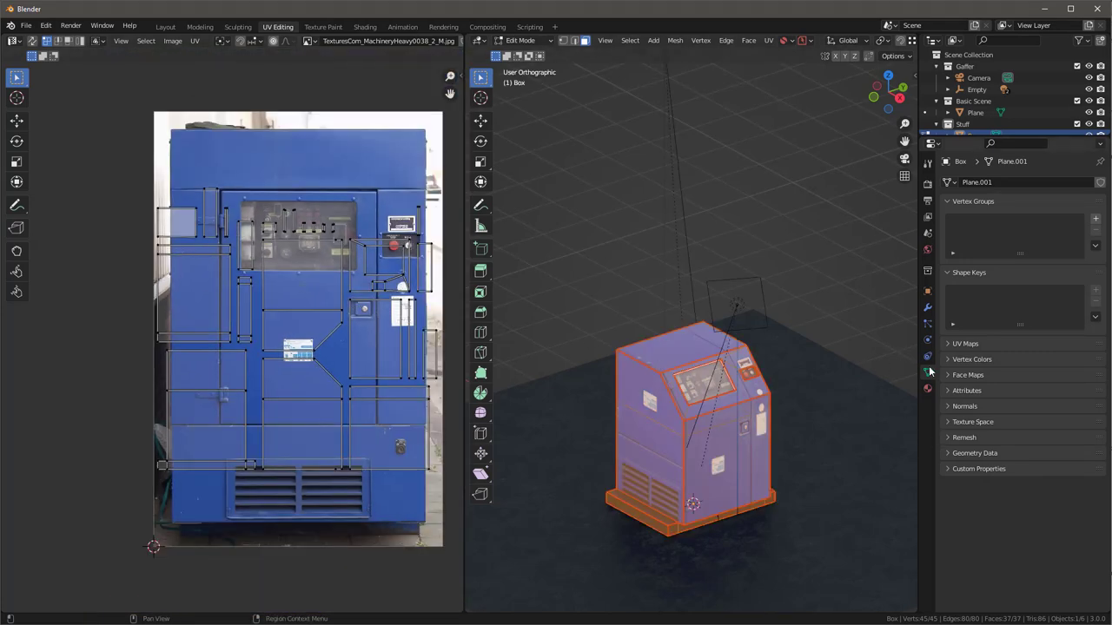
Step: Make the original UVMap active and examine the UV placement of the cabinet's top, window and front faces
left_click(955, 344)
left_click(973, 375)
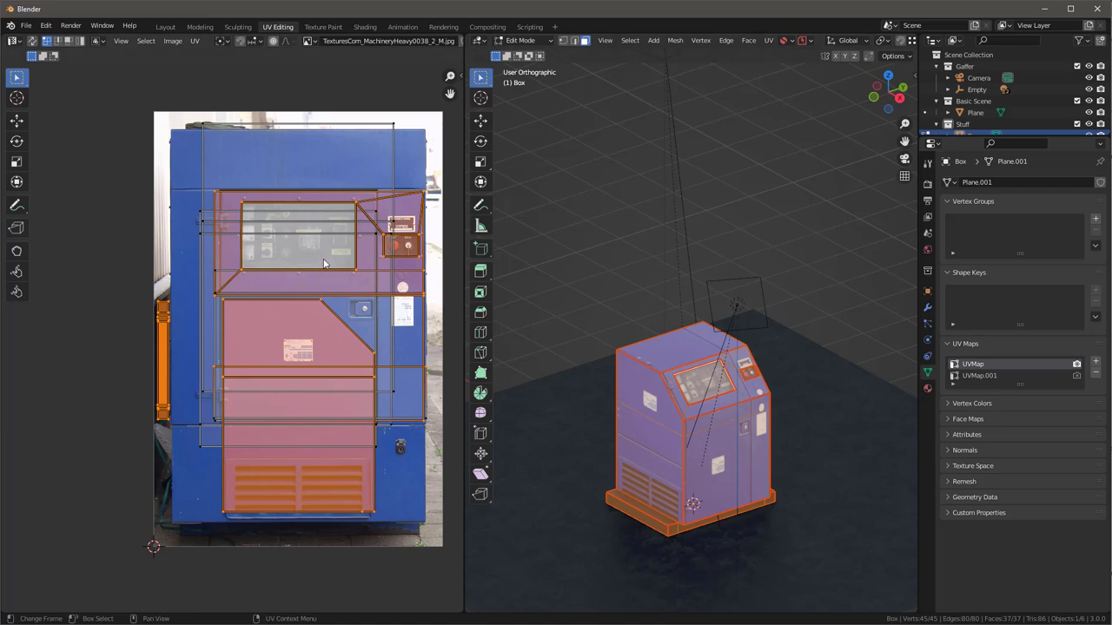
left_click(681, 351)
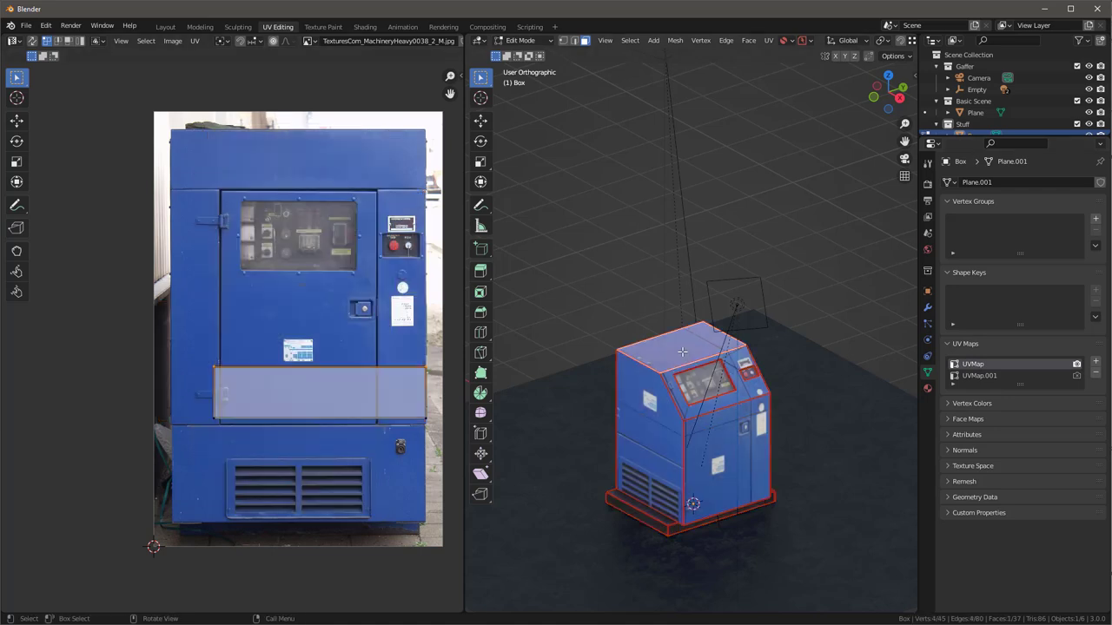
left_click(704, 384)
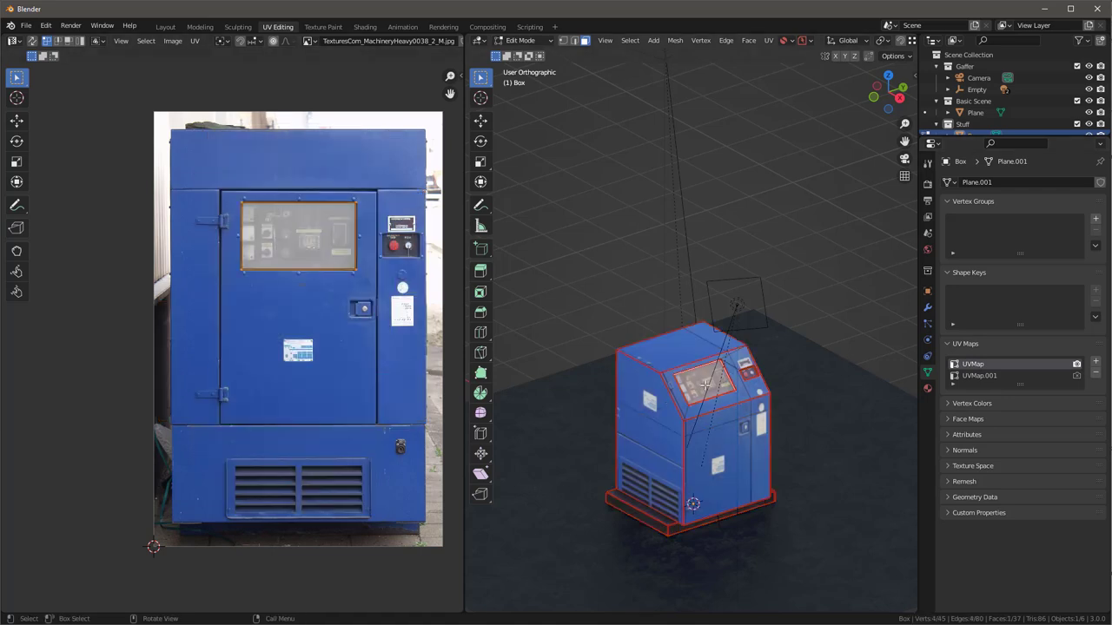
left_click(712, 433)
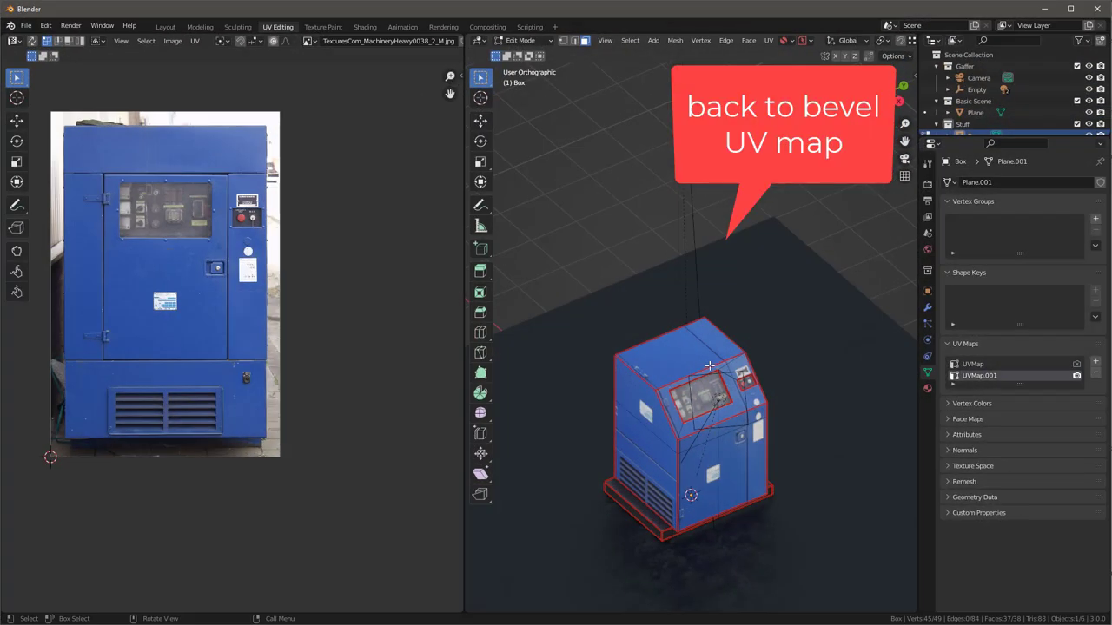
Step: Return to UVMap.001 with all cabinet faces selected and examine the margins between the UV islands
key("a")
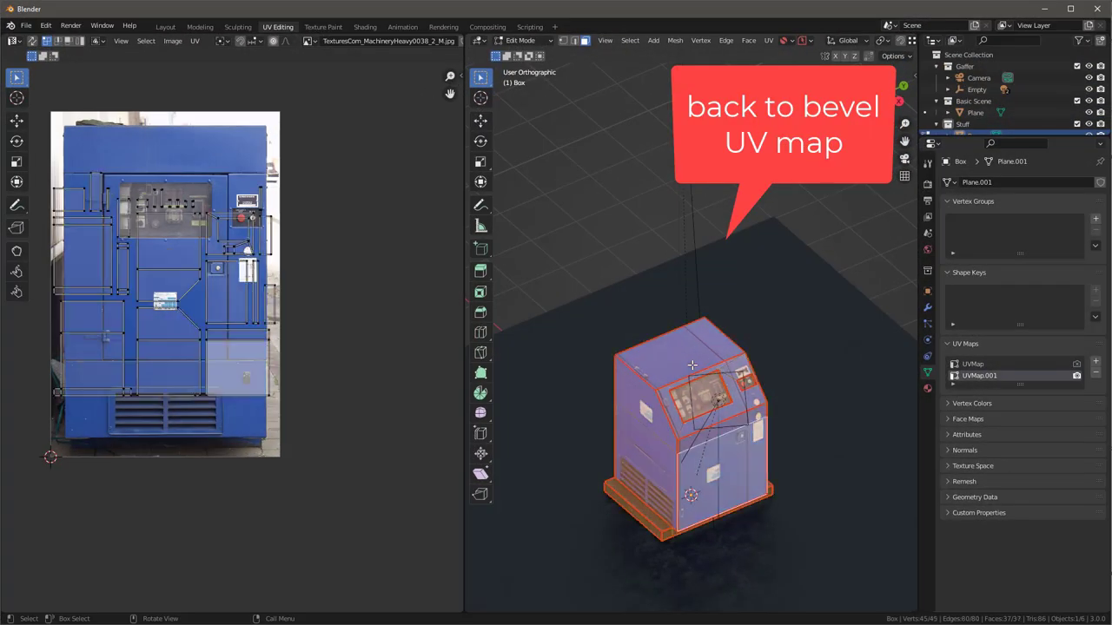
scroll(172, 246, "up", 2)
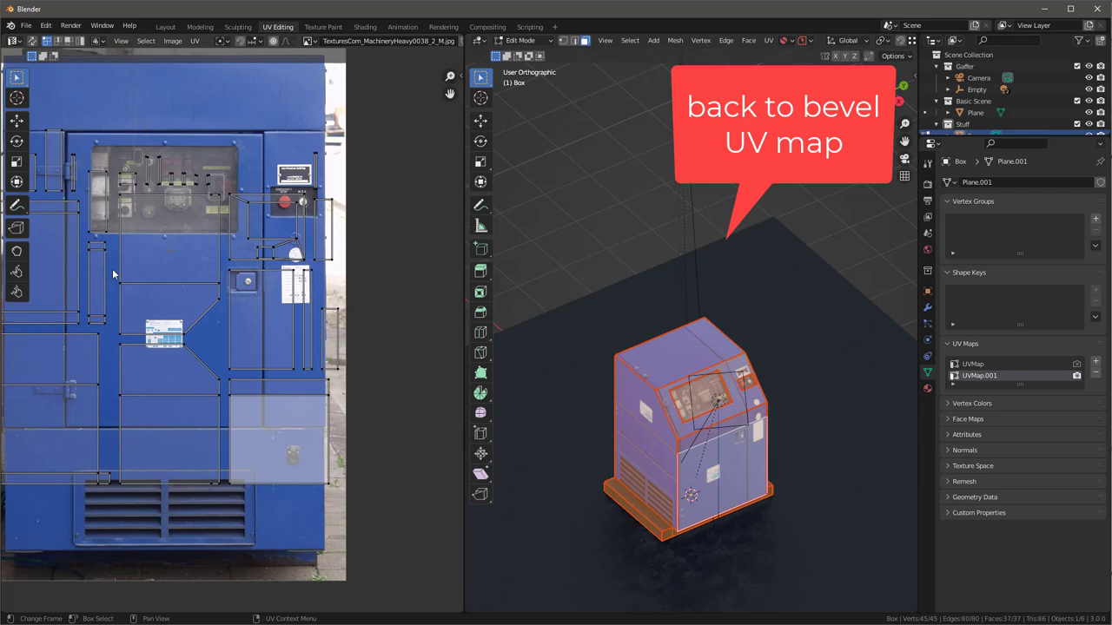
key("KP_Decimal")
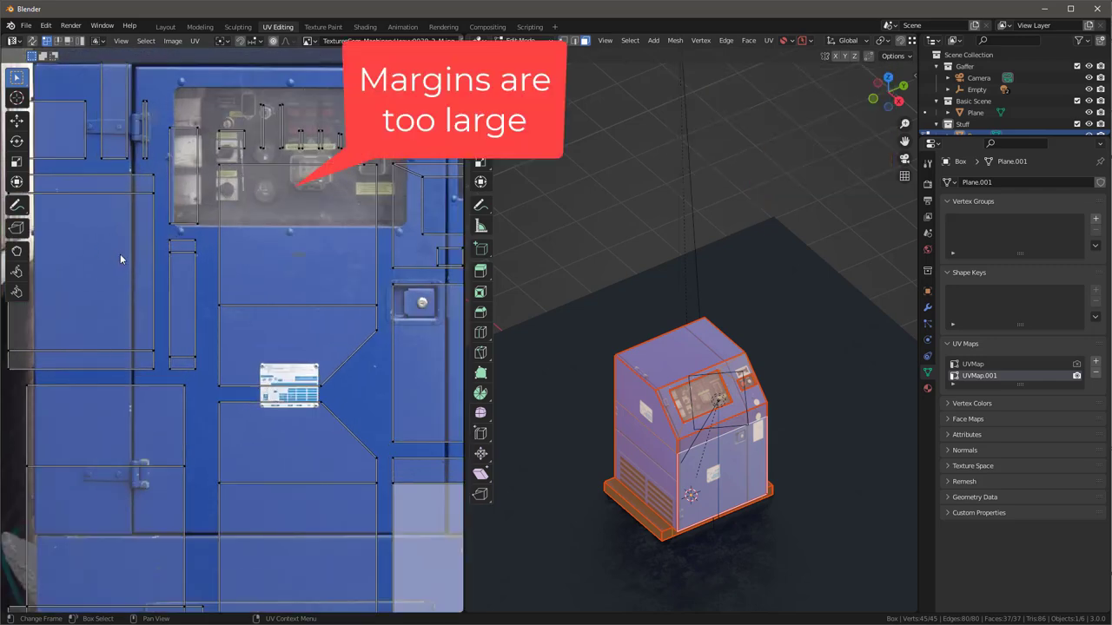
scroll(197, 315, "up", 1)
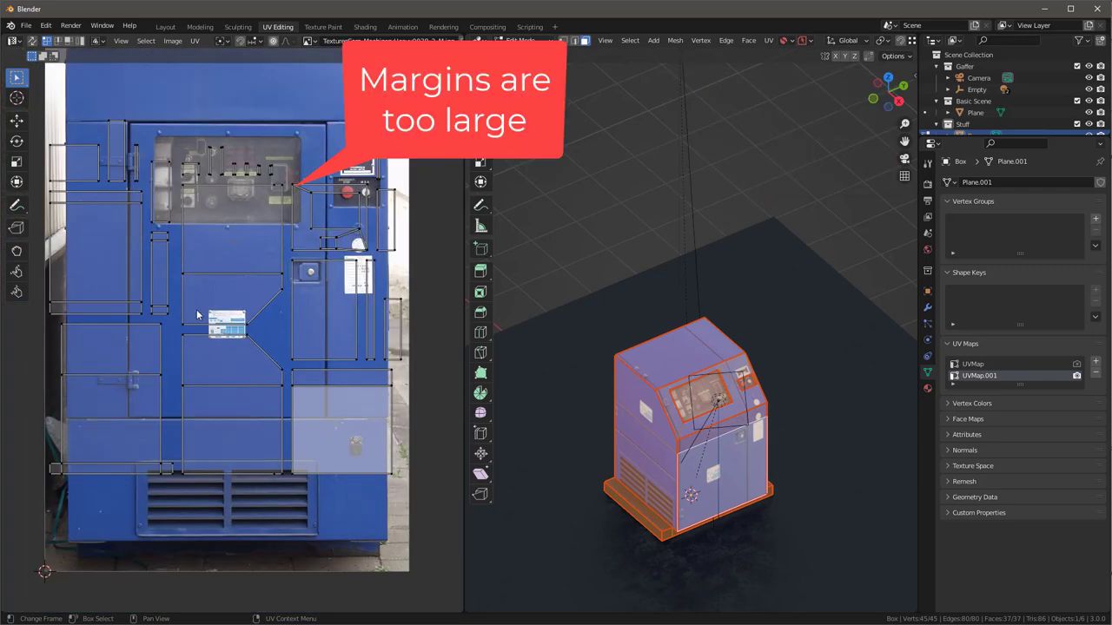
middle_click_drag(261, 295, 259, 296)
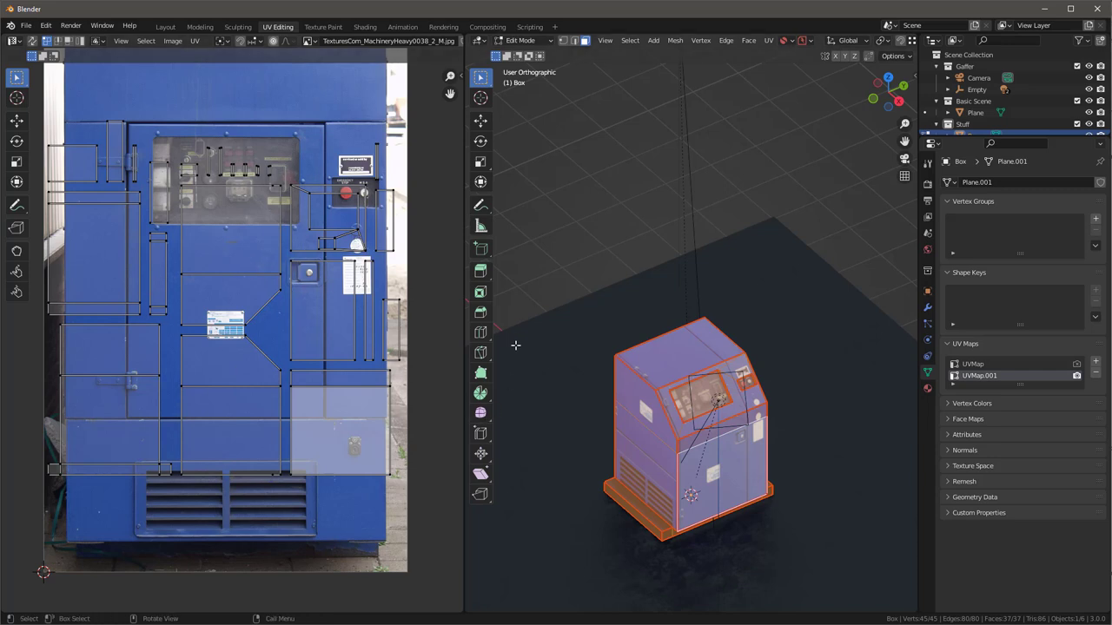
Step: Unwrap all cabinet faces with Smart UV Project at an island margin of 0.010 and examine the island gaps
key("u")
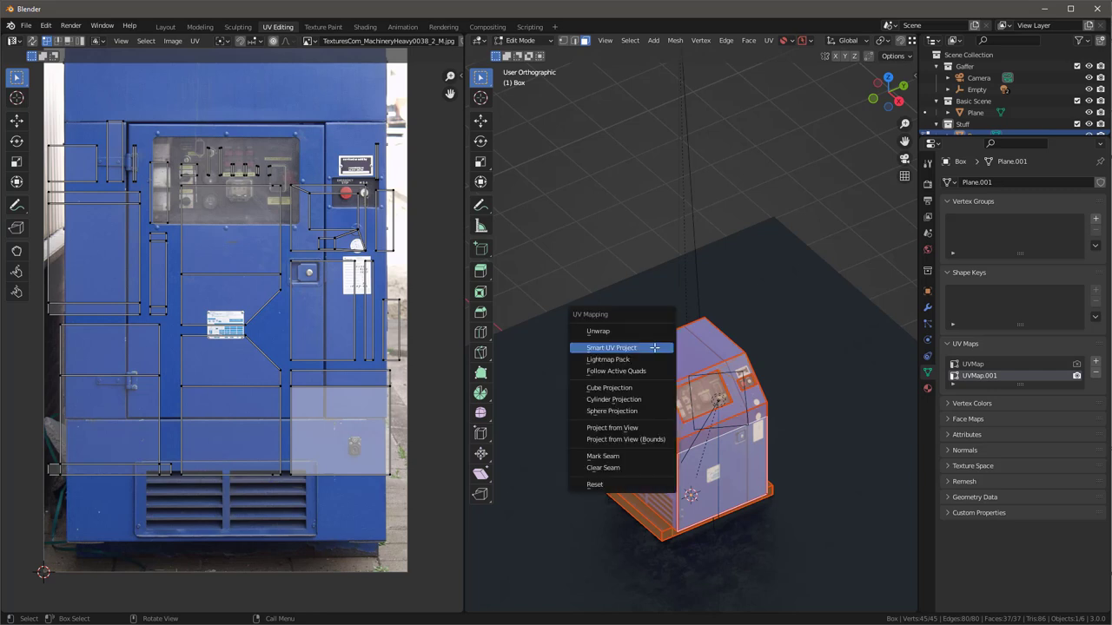
left_click(635, 349)
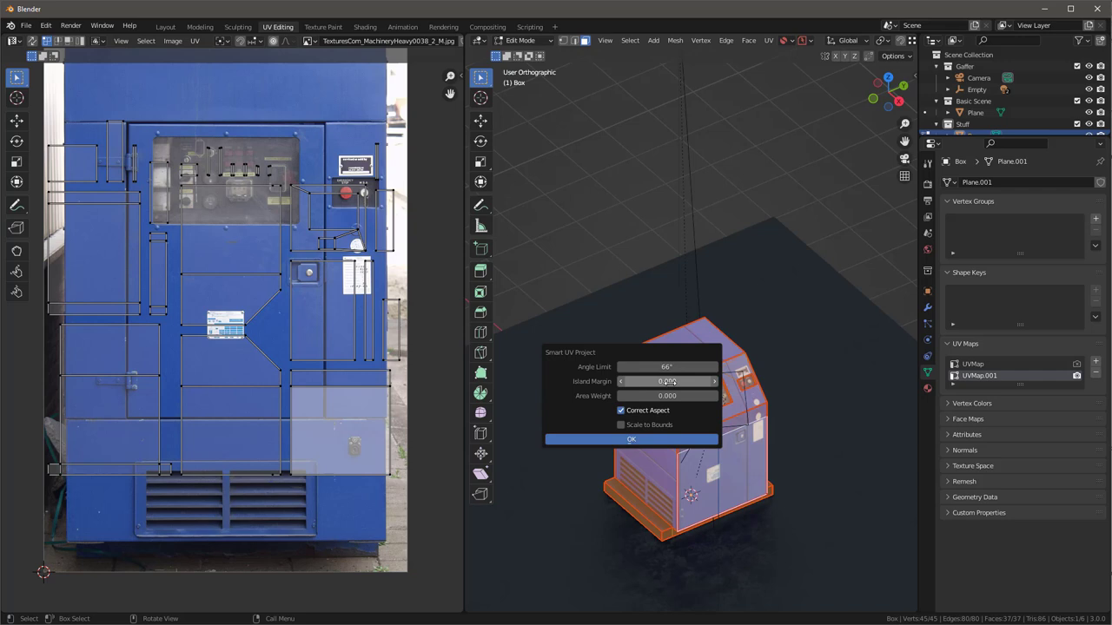
left_click_drag(706, 381, 714, 381)
left_click(635, 440)
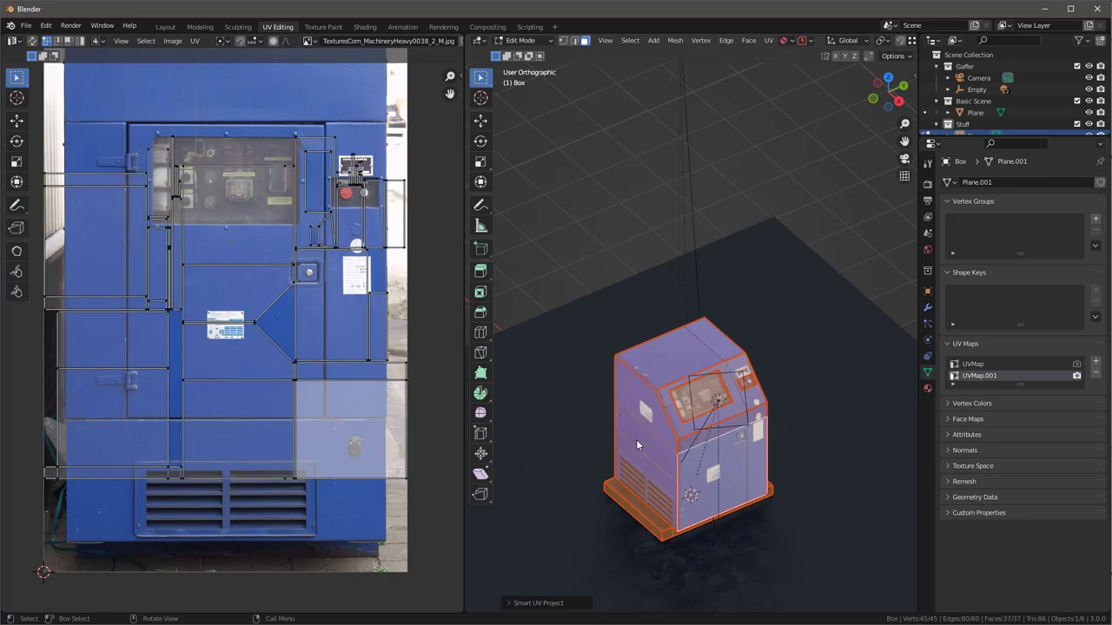
scroll(145, 333, "up", 5)
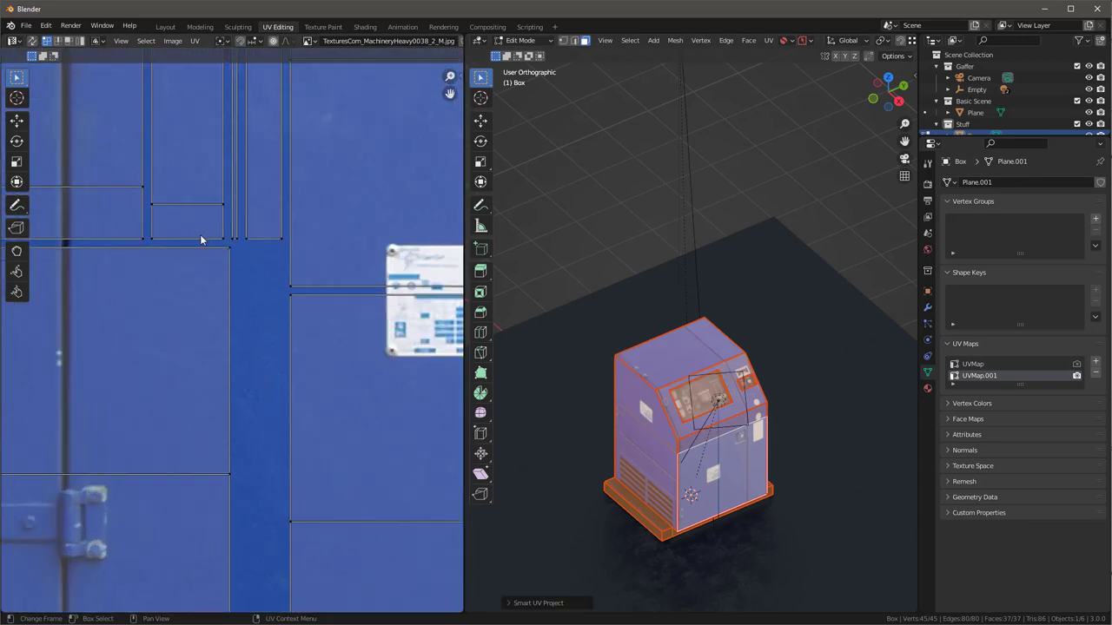
scroll(199, 235, "down", 6)
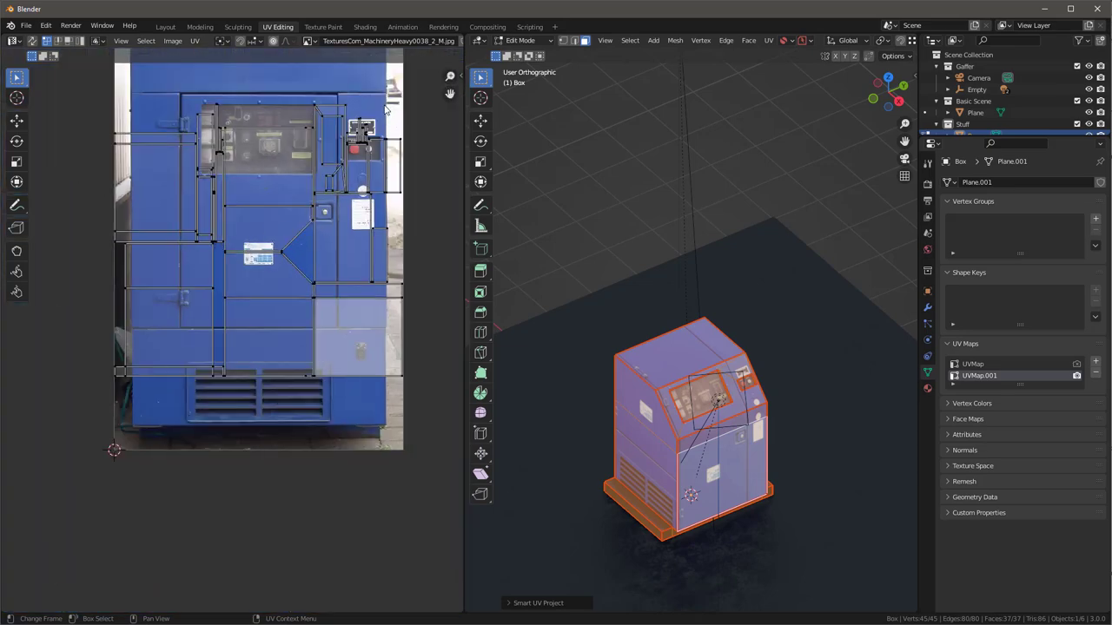
scroll(386, 113, "up", 4)
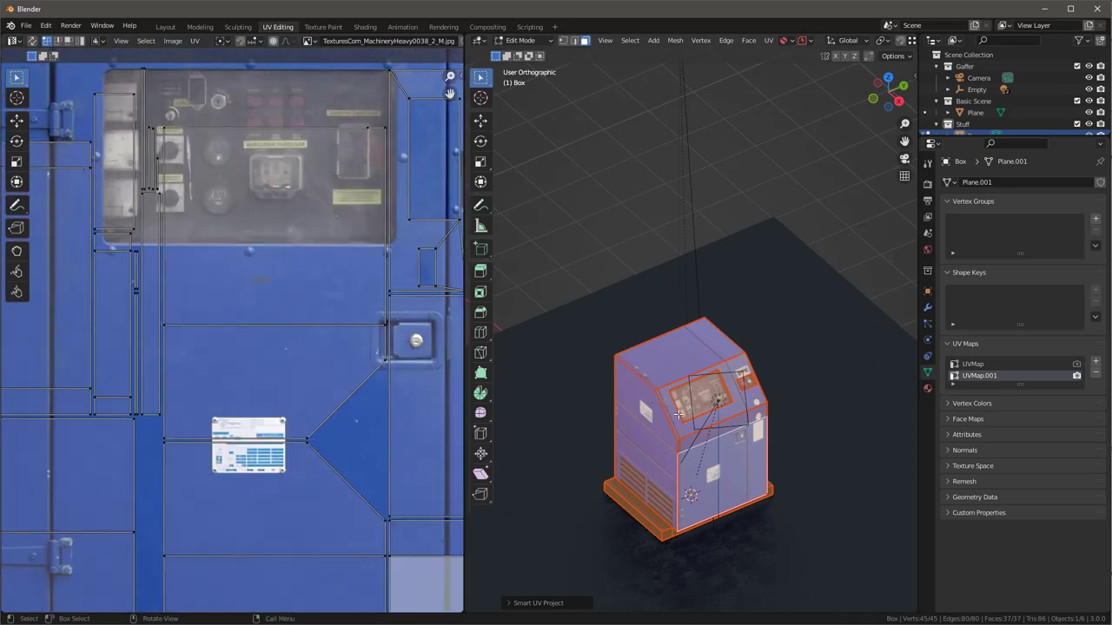
Step: Unwrap all cabinet faces again with Smart UV Project, using an island margin of 0.02
scroll(756, 424, "down", 2)
key("u")
left_click(740, 419)
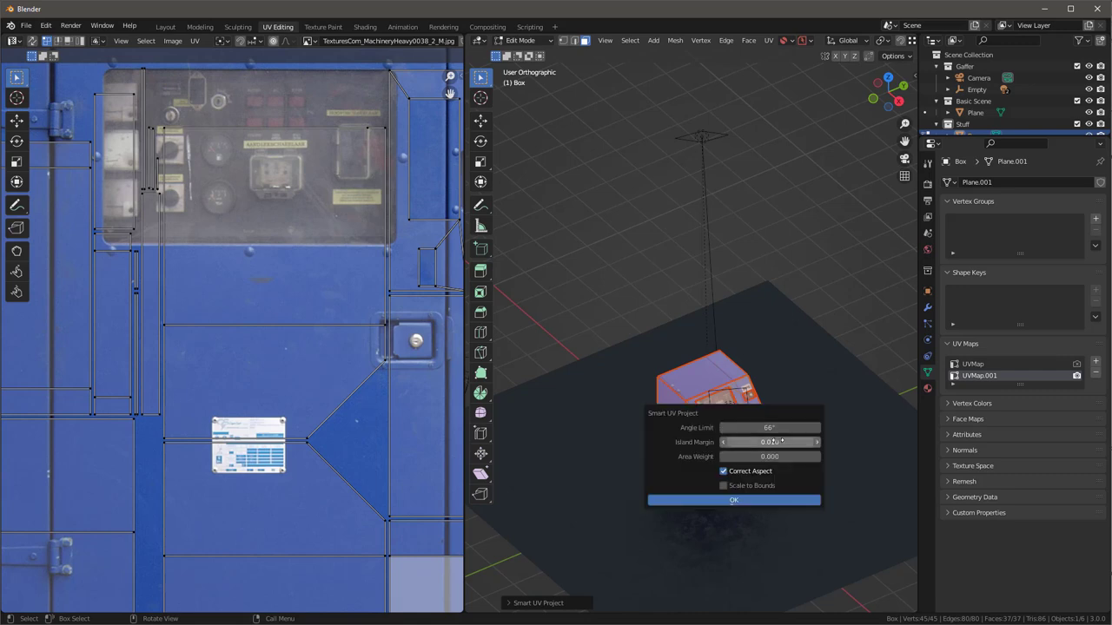
left_click(771, 442)
type("0.02")
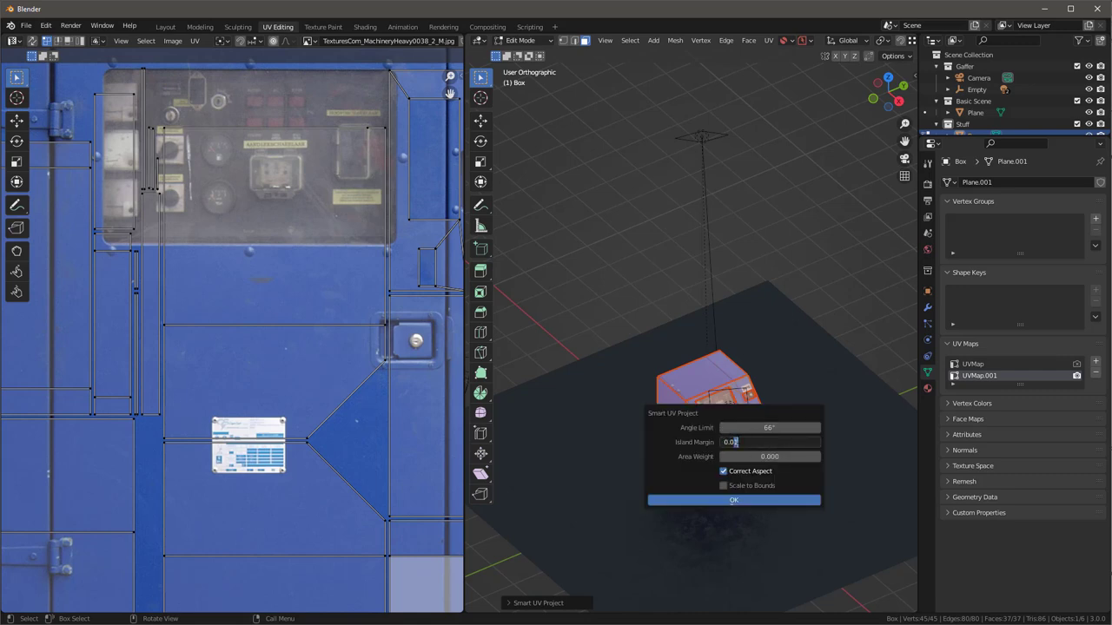
key("Return")
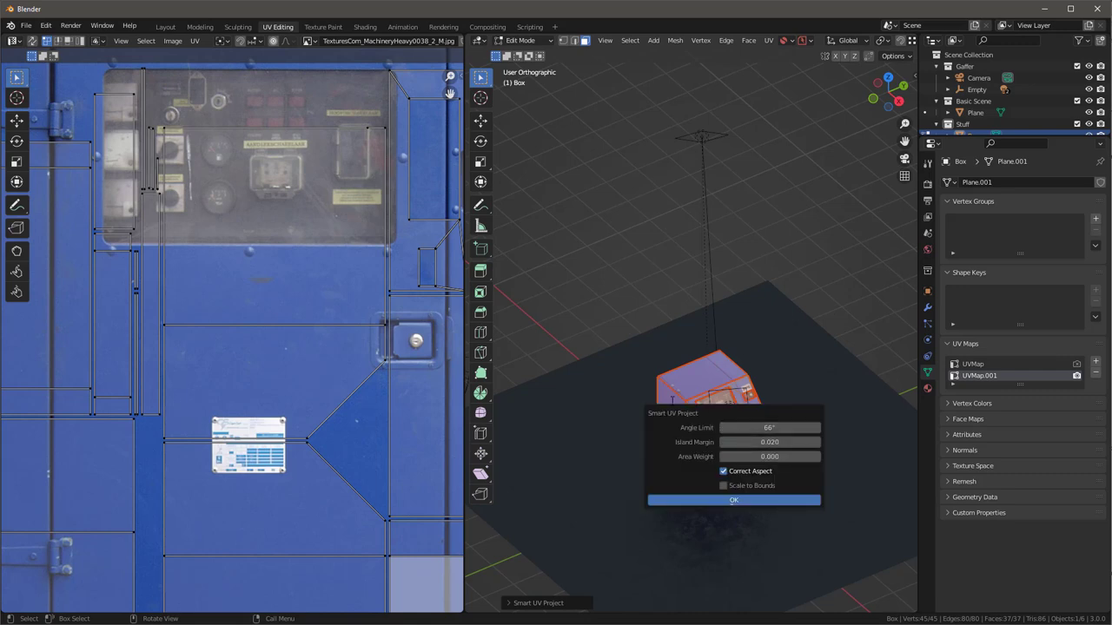
left_click(762, 502)
Step: Show the Box Bevel Normal image behind the UV layout and compare the baked bevels with the new islands
left_click(310, 41)
left_click(332, 70)
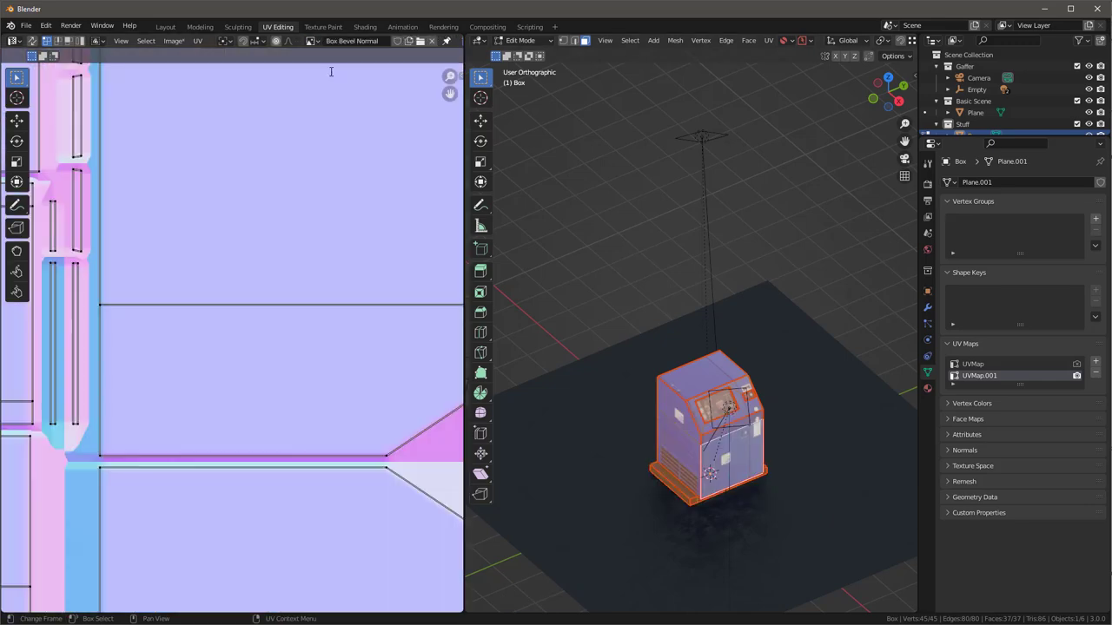
scroll(246, 269, "down", 2)
scroll(246, 269, "down", 3)
scroll(165, 198, "up", 8)
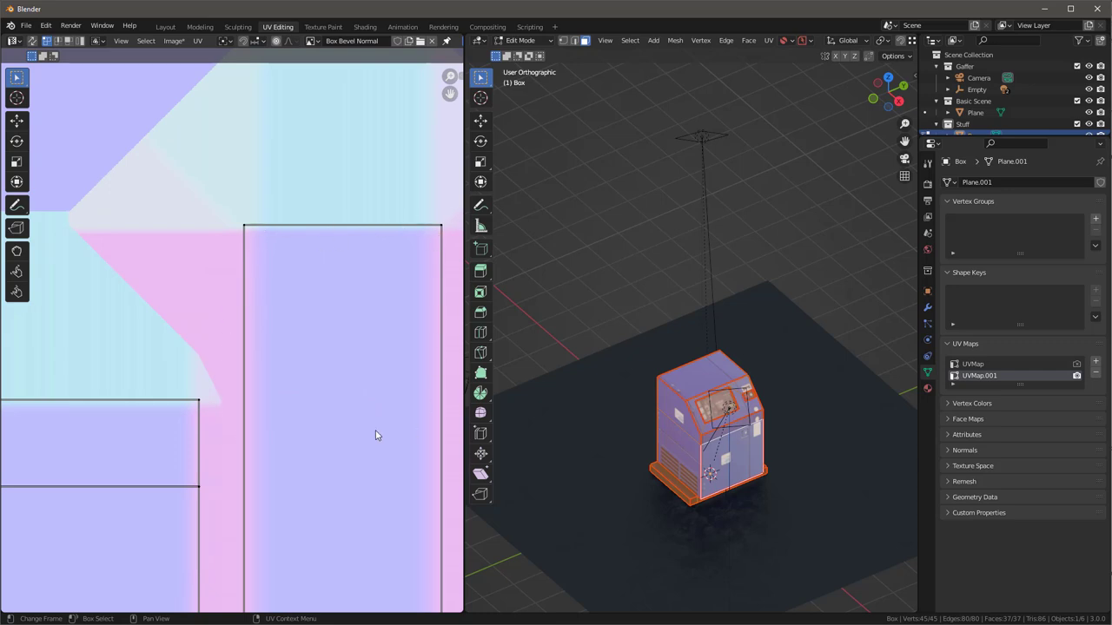
scroll(169, 422, "down", 8)
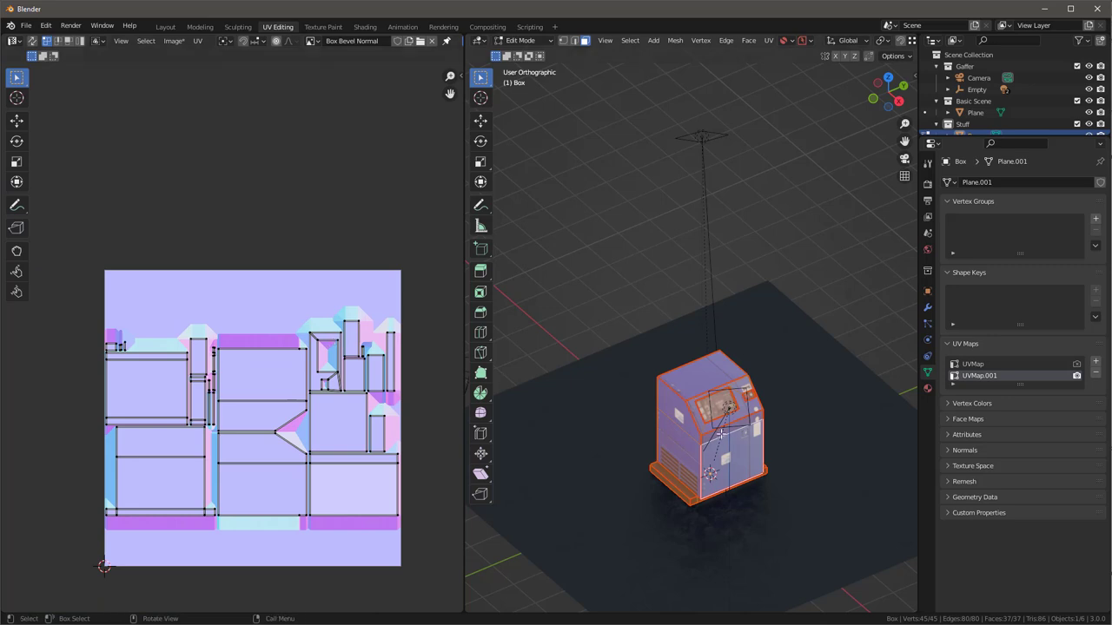
Step: Repeat Smart UV Project on all cabinet faces with Scale to Bounds enabled
key("u")
left_click(688, 456)
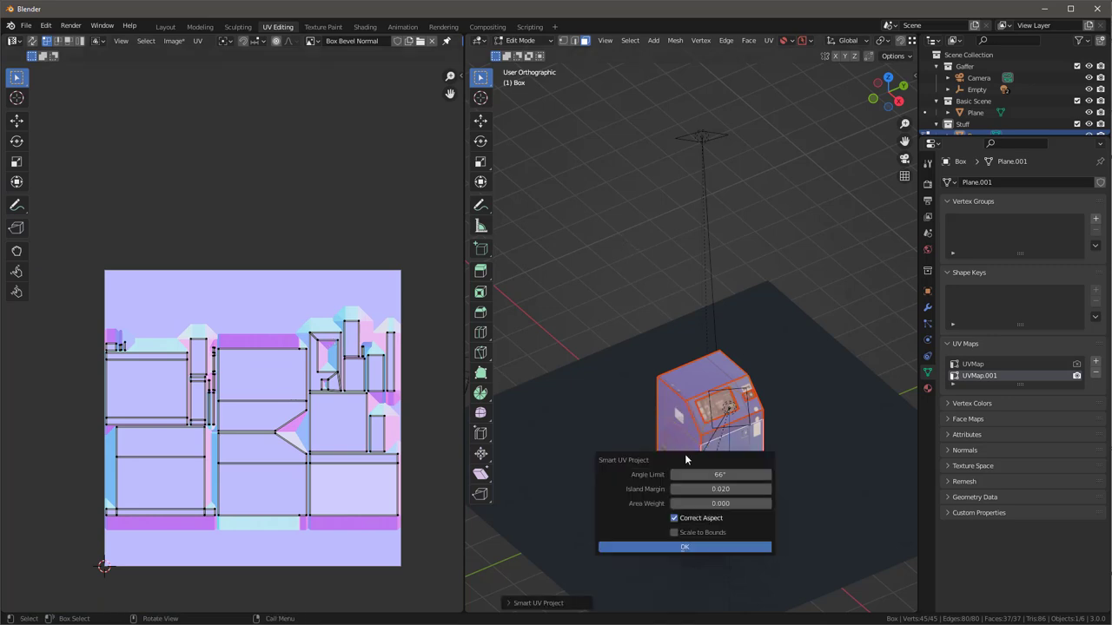
left_click(675, 533)
left_click(694, 549)
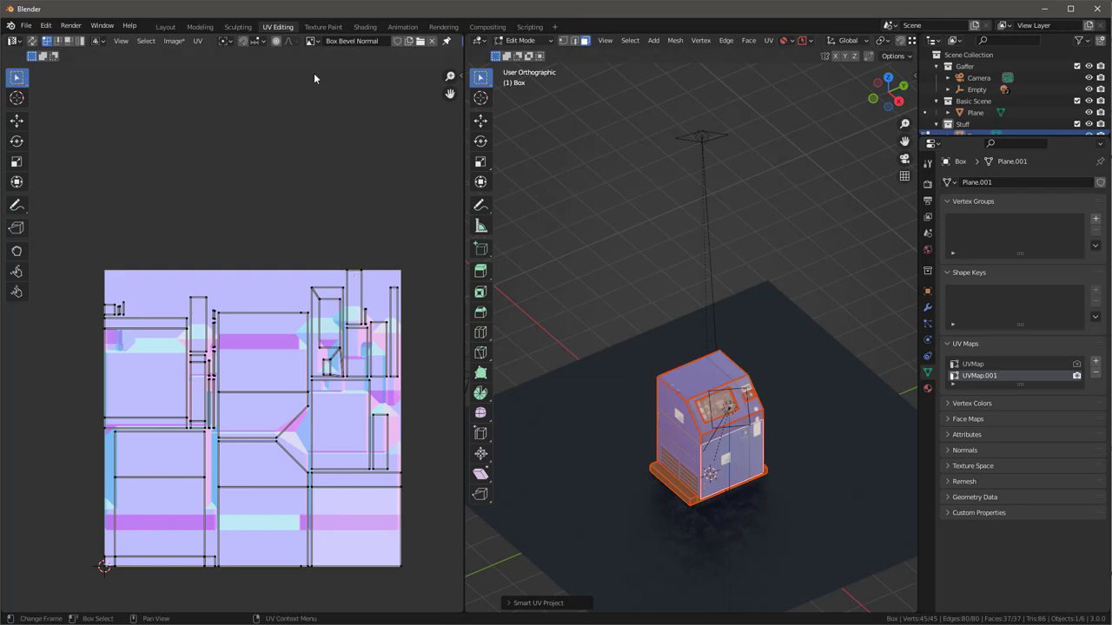
Step: Bake the bevel normal map again from the Layout workspace and examine it against the UVs in UV Editing
left_click(166, 27)
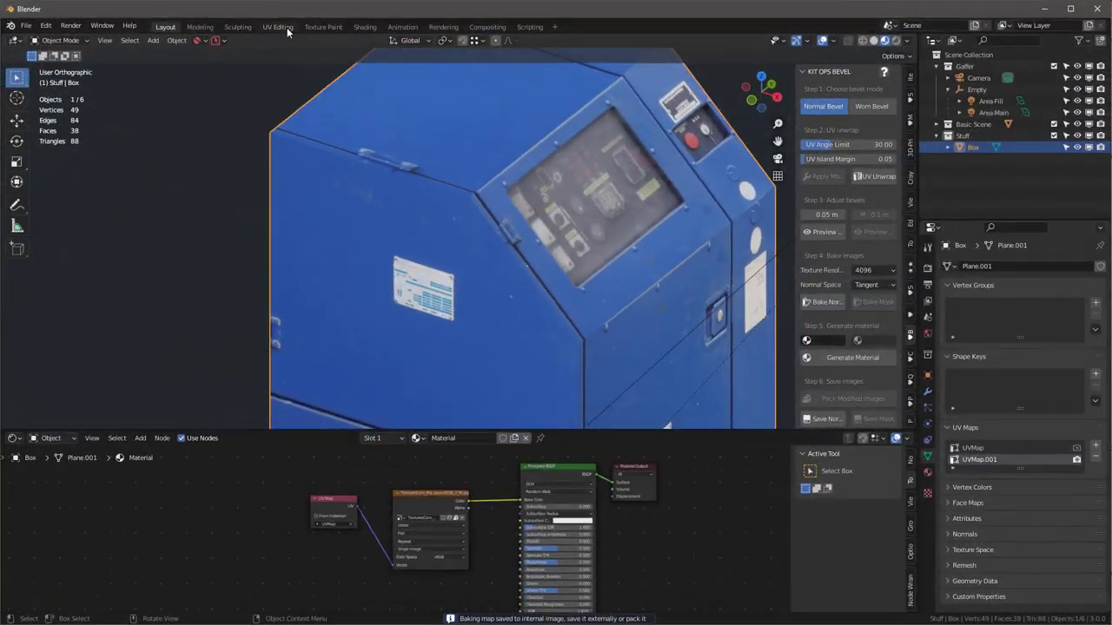
left_click(287, 27)
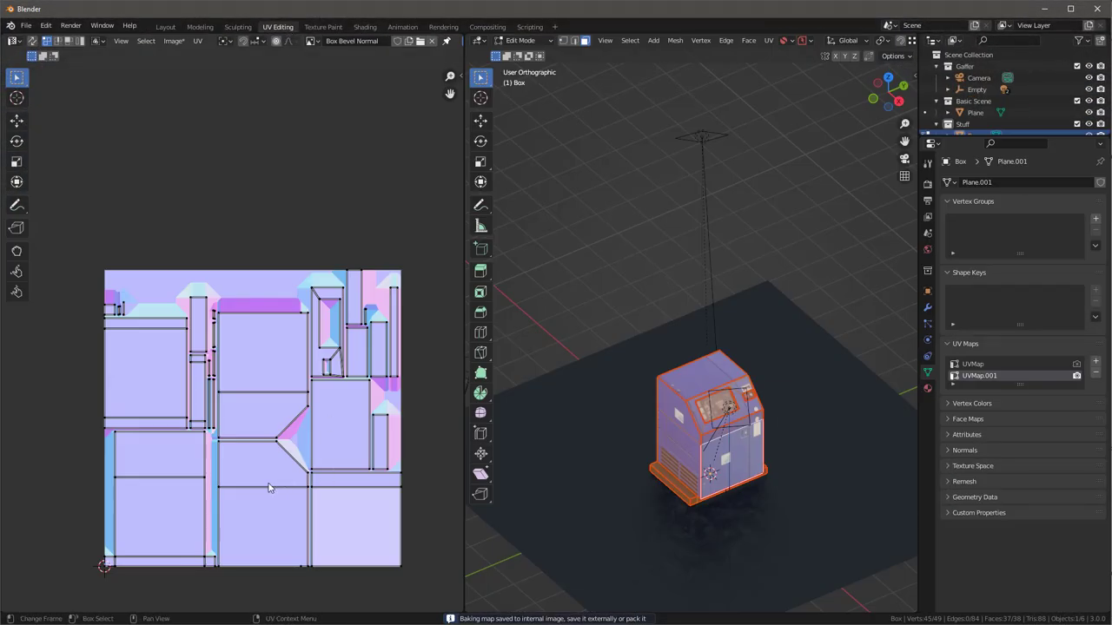
scroll(267, 483, "up", 2)
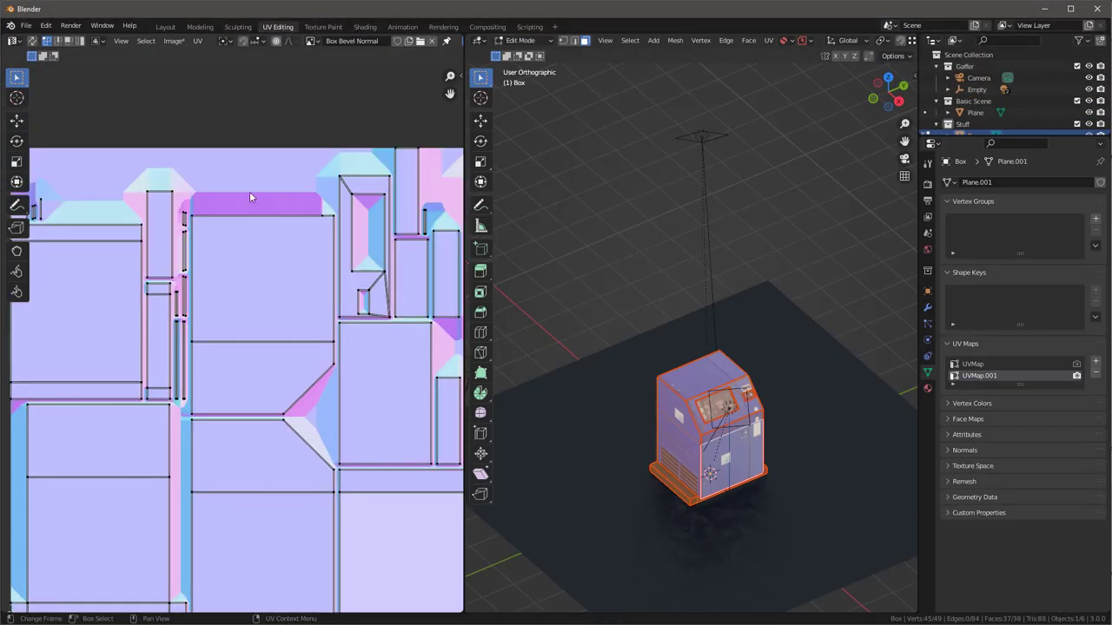
scroll(348, 201, "down", 2)
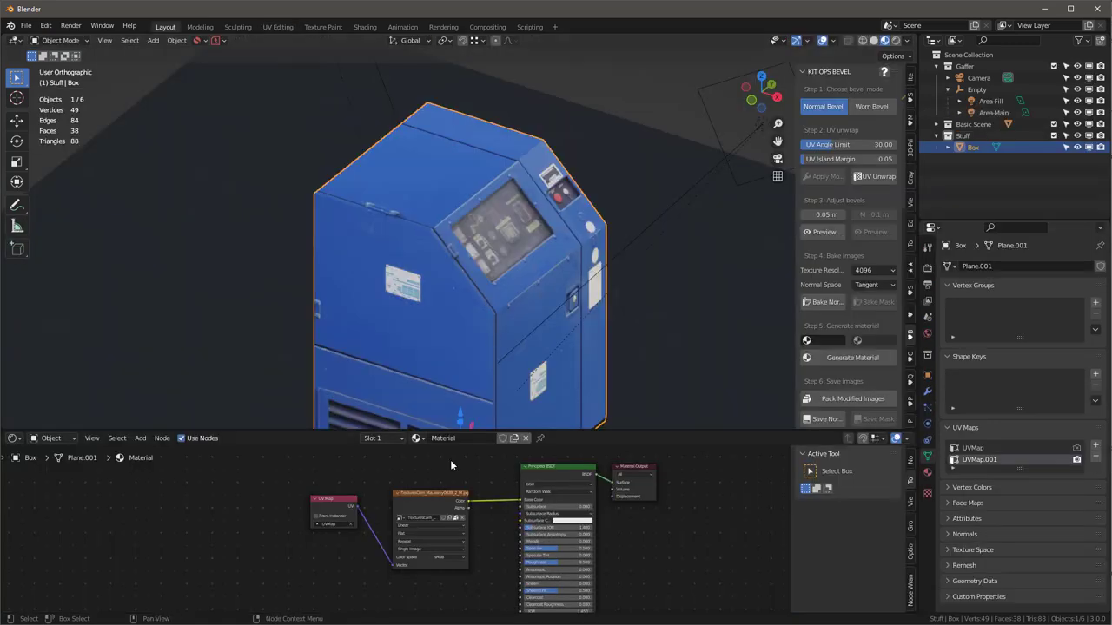
Step: Rename the cabinet's material to kiosk in the Layout workspace
type("kidsk")
key("Return")
Step: Look for the kiosk material among the materials offered for generating the bevel material
middle_click_drag(477, 391, 636, 308)
middle_click_drag(652, 194, 839, 358)
scroll(839, 360, "down", 1)
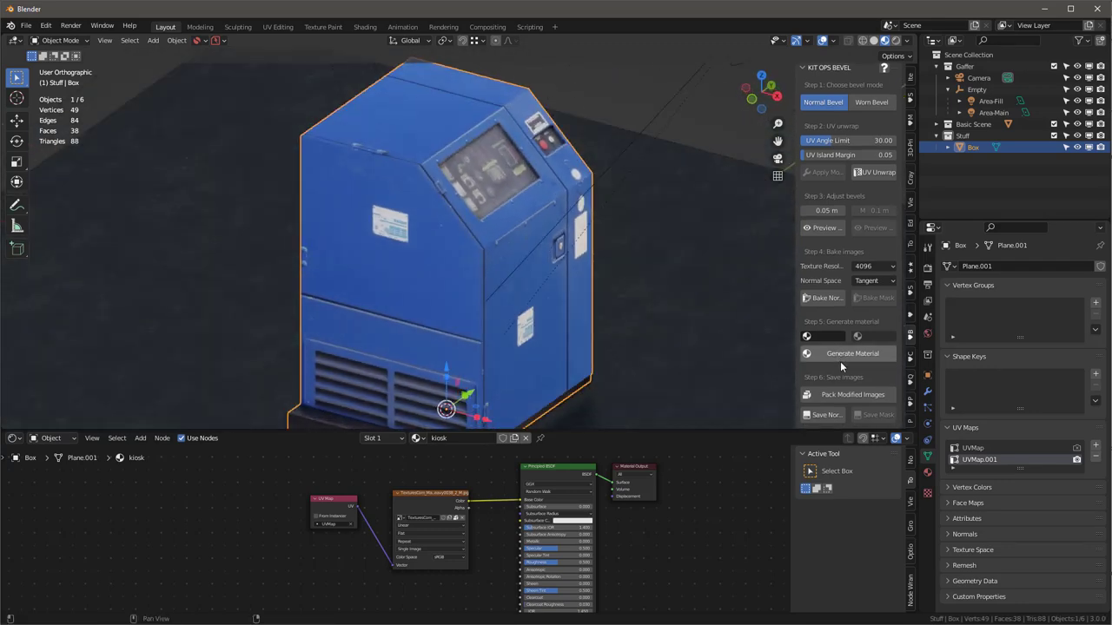
left_click(809, 337)
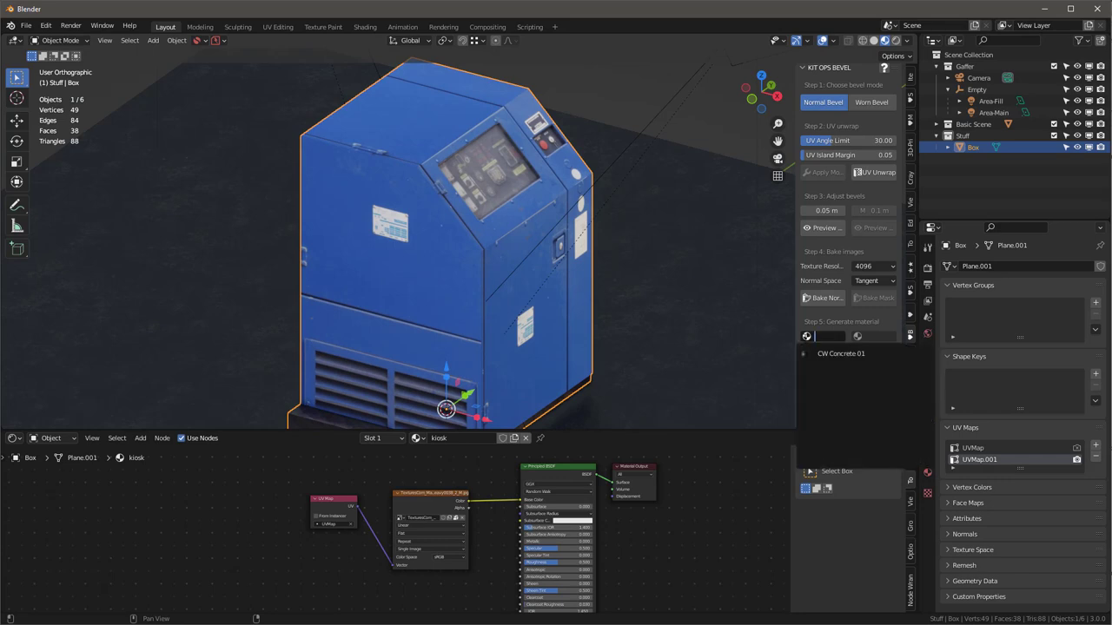
left_click(829, 324)
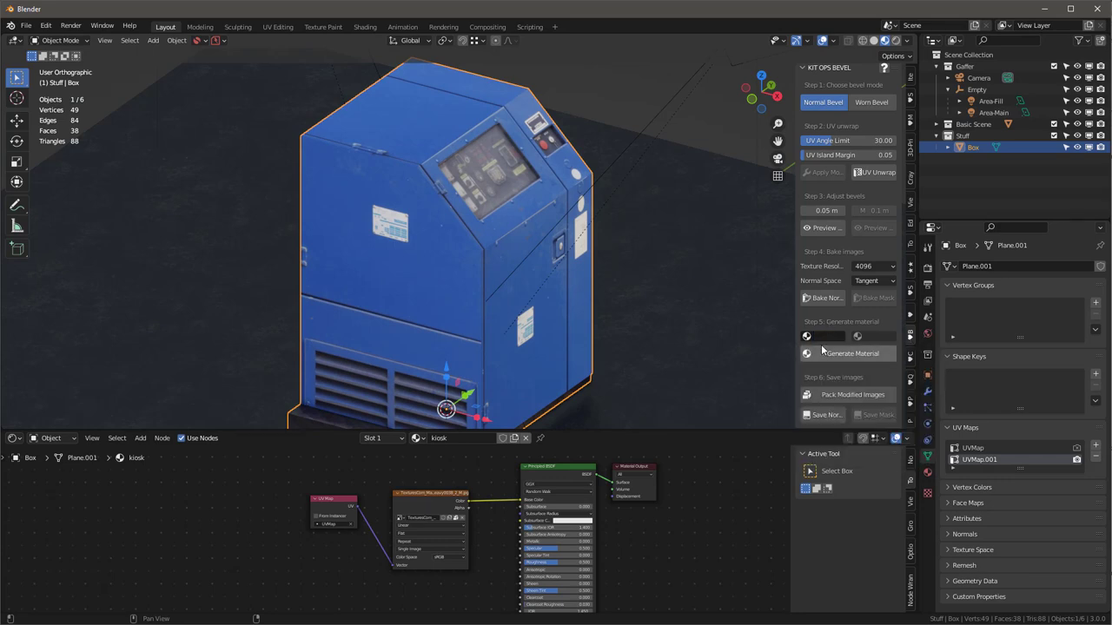
left_click(820, 335)
left_click(826, 327)
Step: Turn off Filter Materials in the KIT OPS BEVEL add-on preferences and save the preferences
left_click(52, 22)
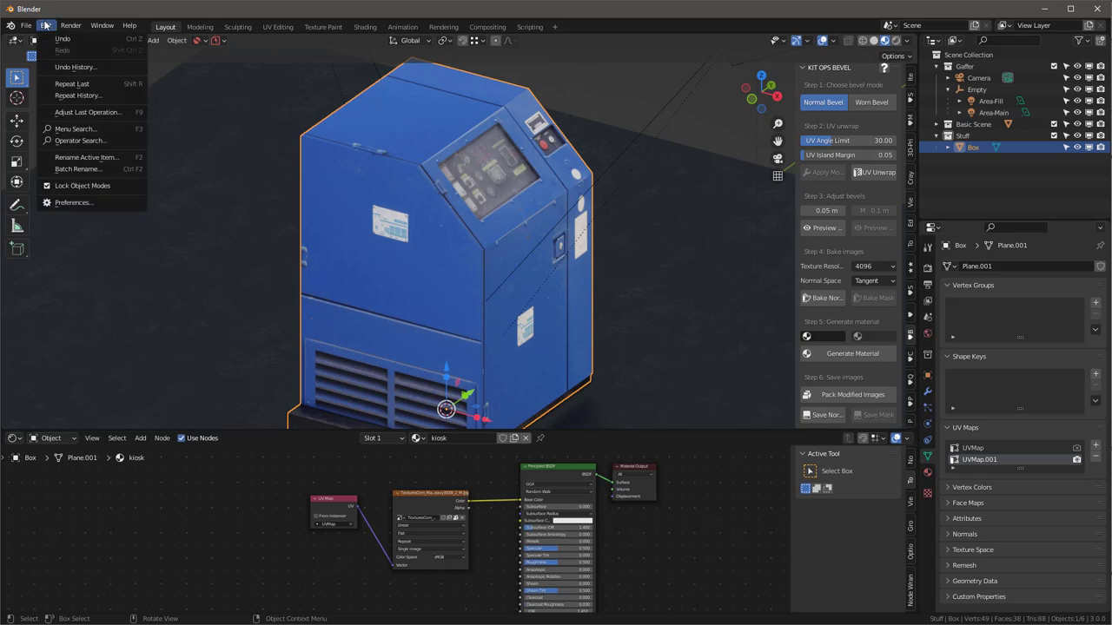
left_click(78, 203)
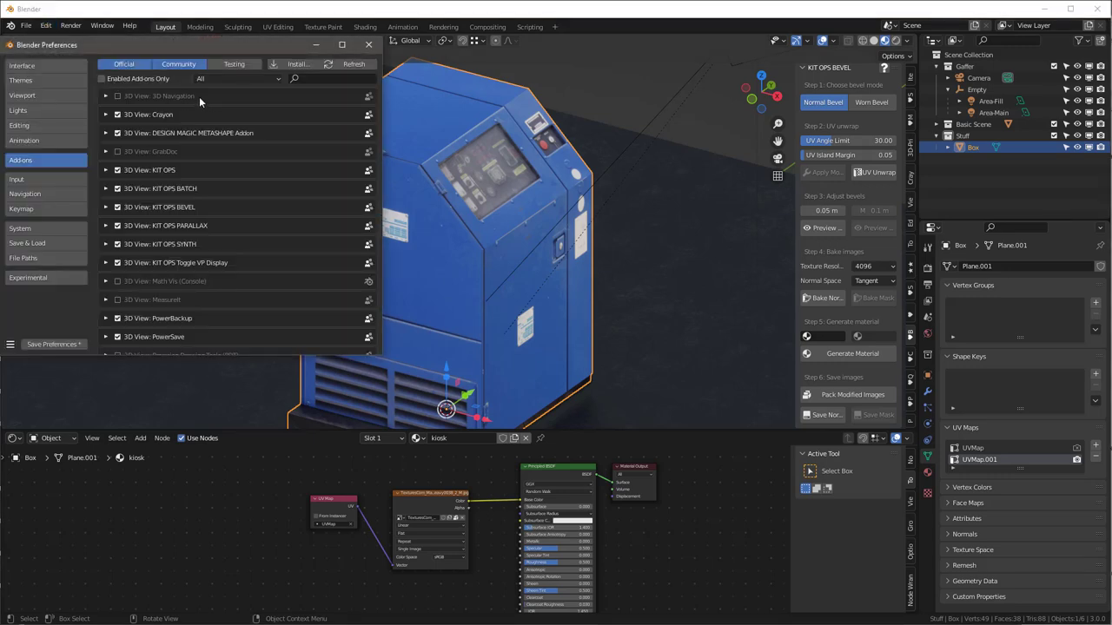
type("bevel")
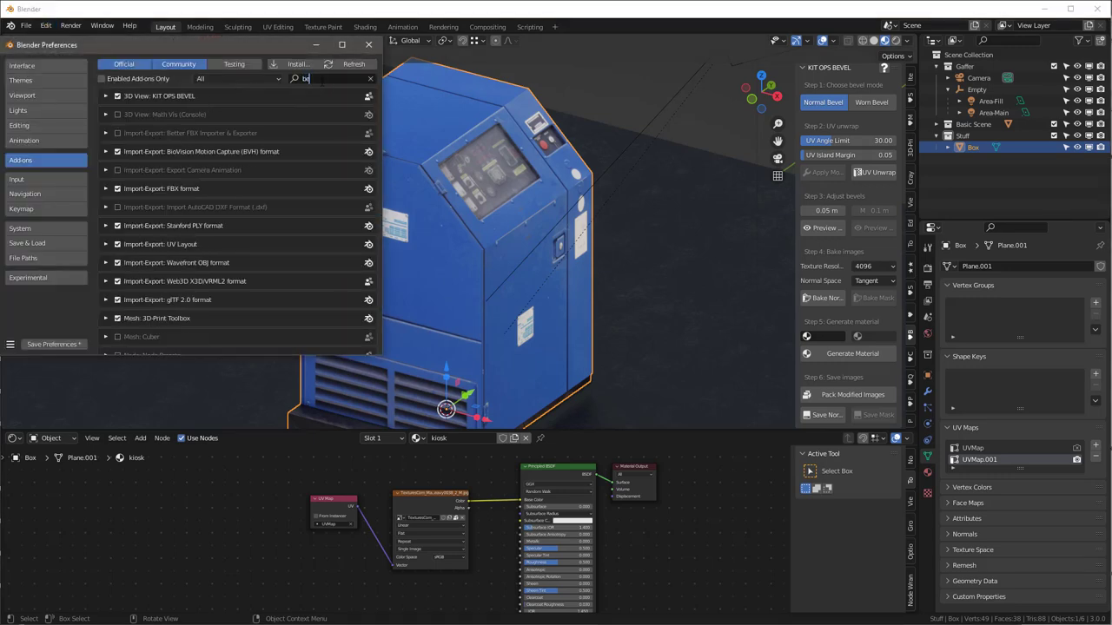
left_click(106, 96)
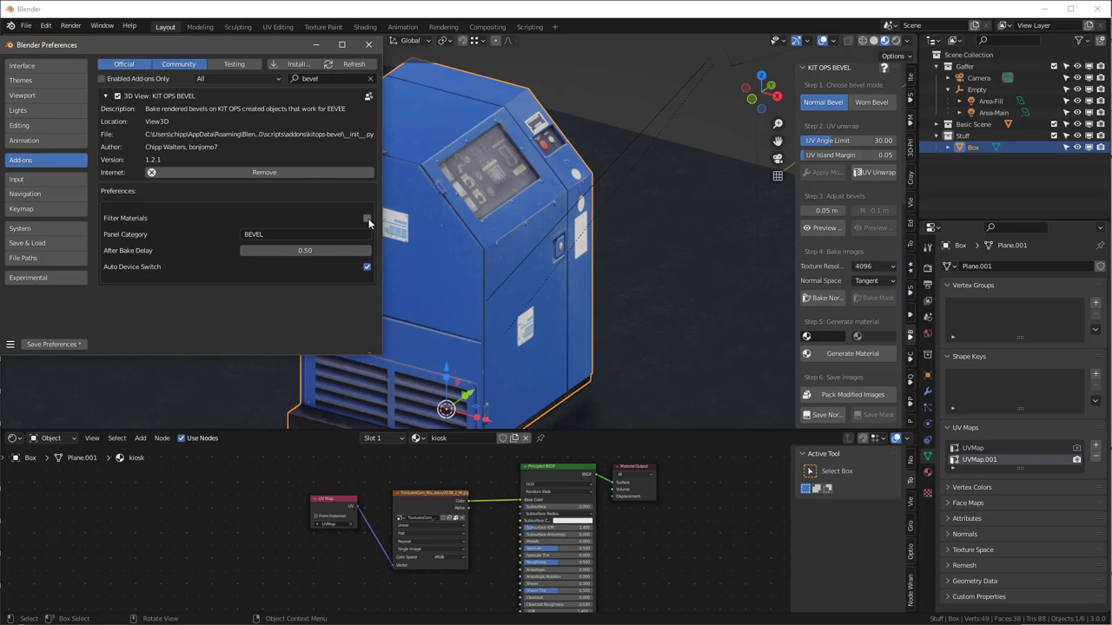
left_click(54, 345)
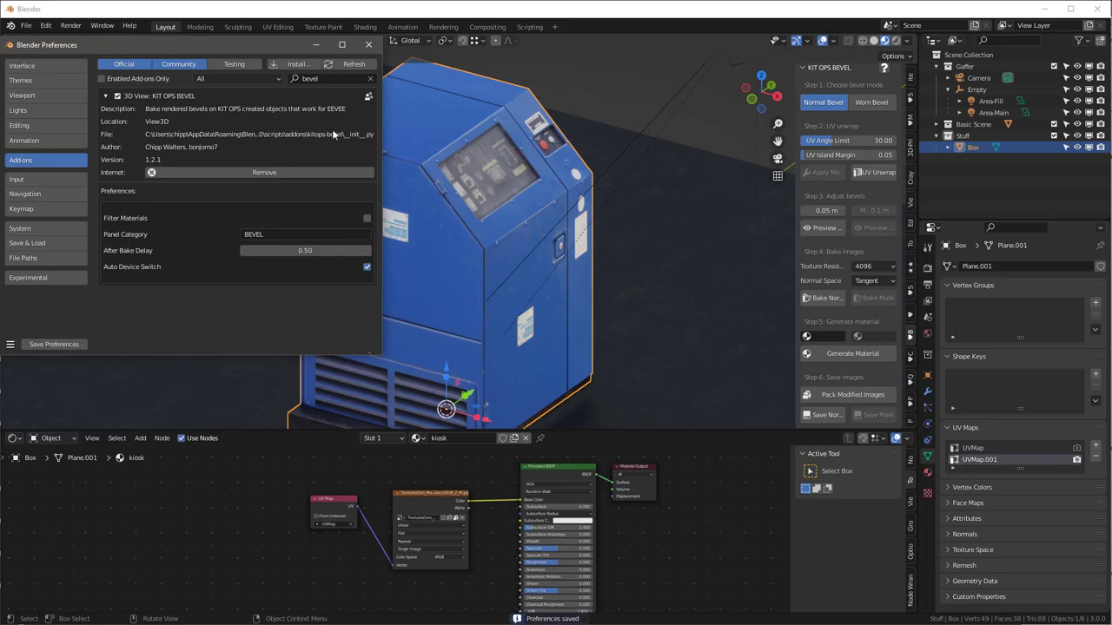
left_click(369, 44)
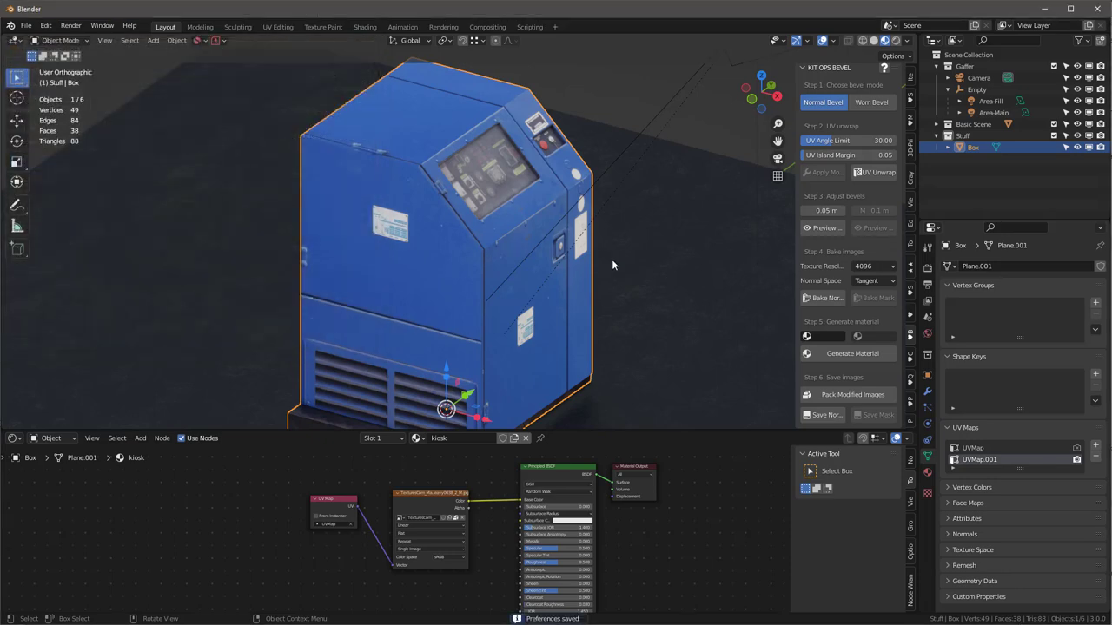
Step: Generate the normal bevel material for the cabinet using kiosk as its base material
left_click(809, 337)
left_click(825, 365)
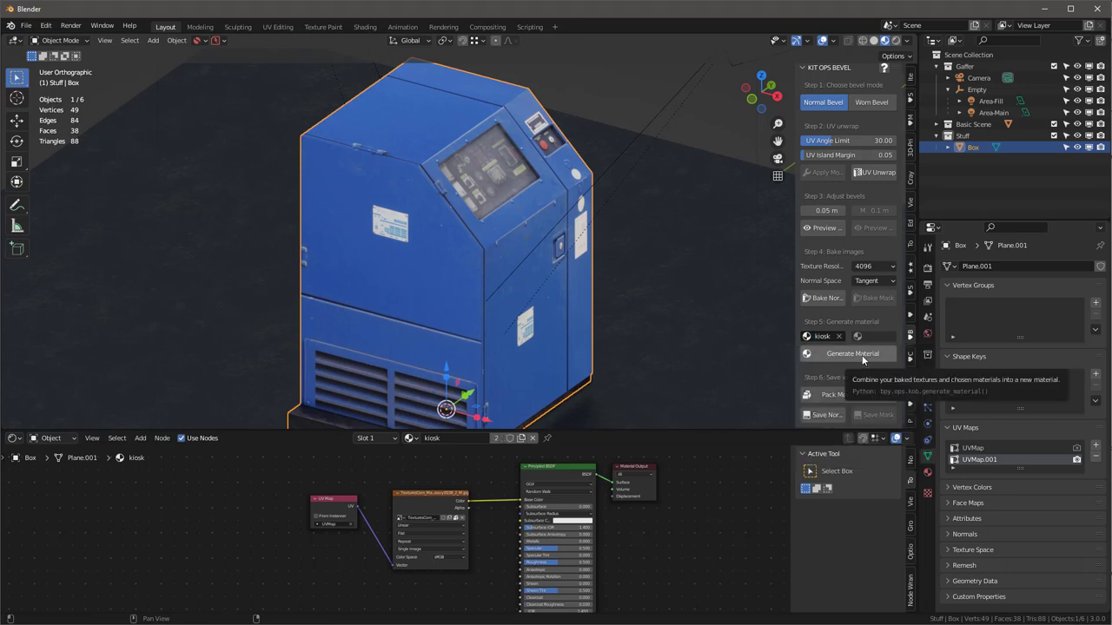
left_click(863, 359)
Step: Examine the baked bevels along the cabinet's edges and around its control window from several angles
middle_click_drag(438, 259, 290, 220)
scroll(424, 184, "up", 7)
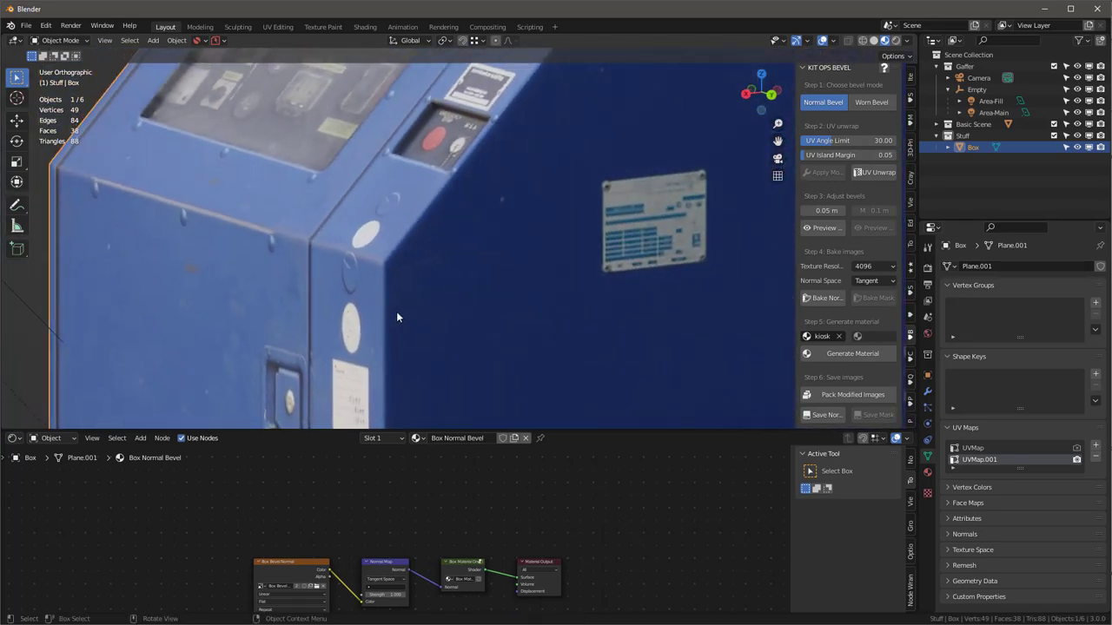
scroll(397, 313, "down", 6)
middle_click_drag(397, 313, 573, 298)
scroll(416, 299, "up", 5)
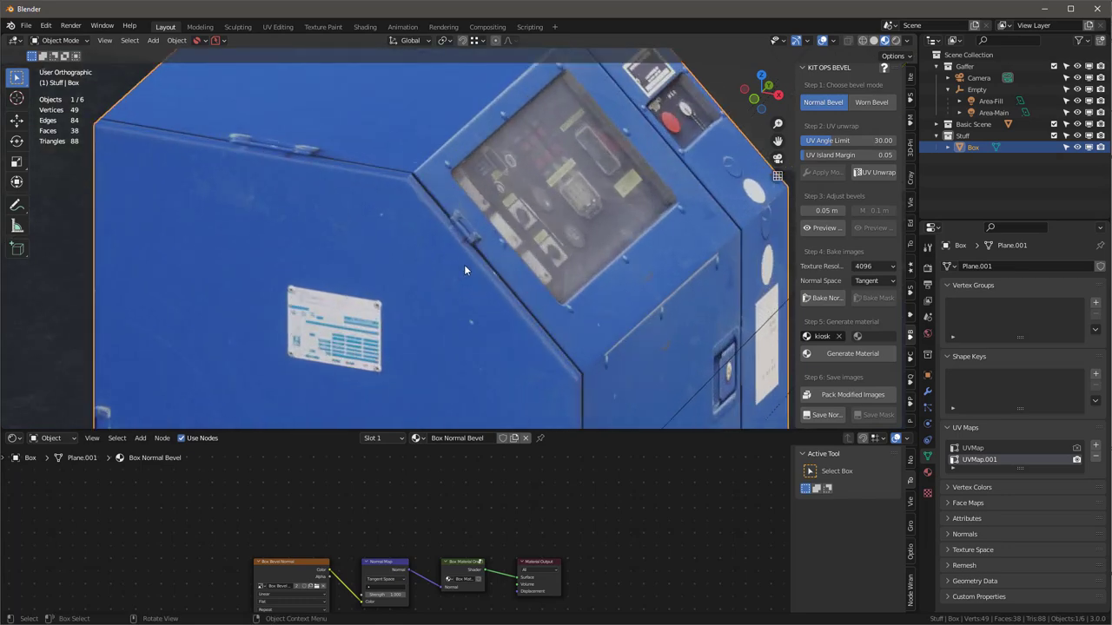
middle_click_drag(464, 270, 570, 297)
scroll(372, 271, "down", 5)
scroll(429, 256, "up", 3)
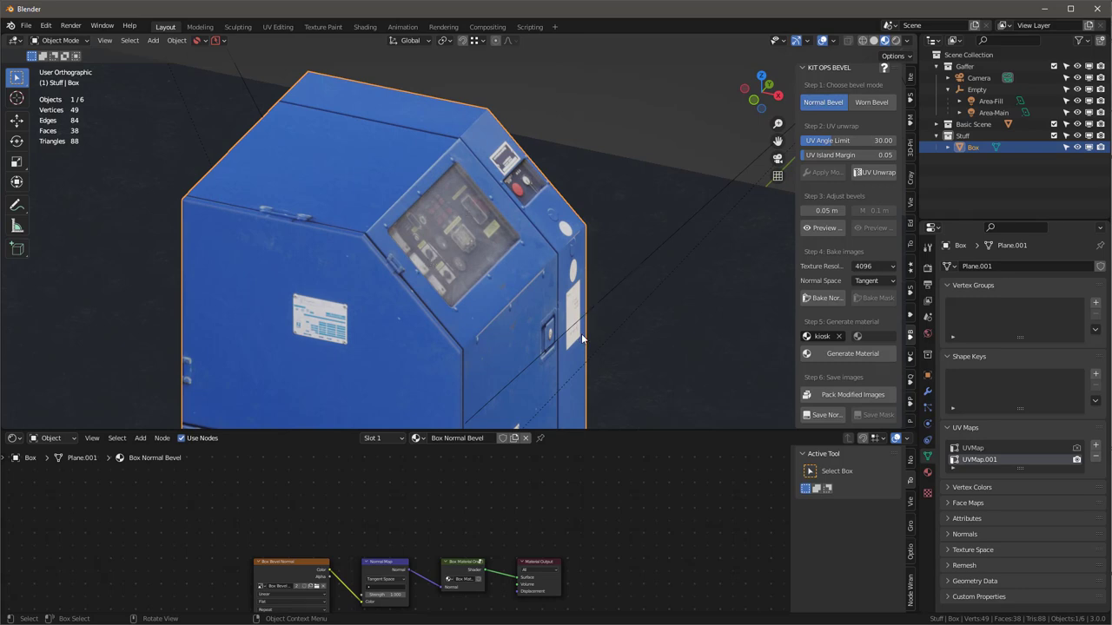
Step: Switch to Worn Bevel mode, preview the bevel mask on the cabinet and bake the mask
left_click(873, 103)
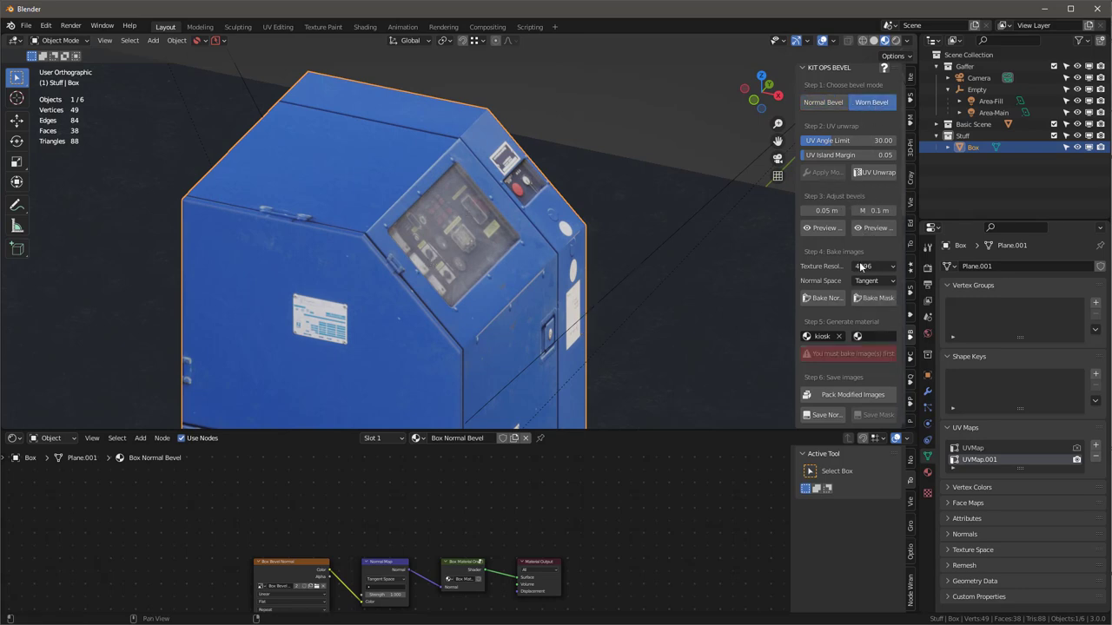
left_click(873, 229)
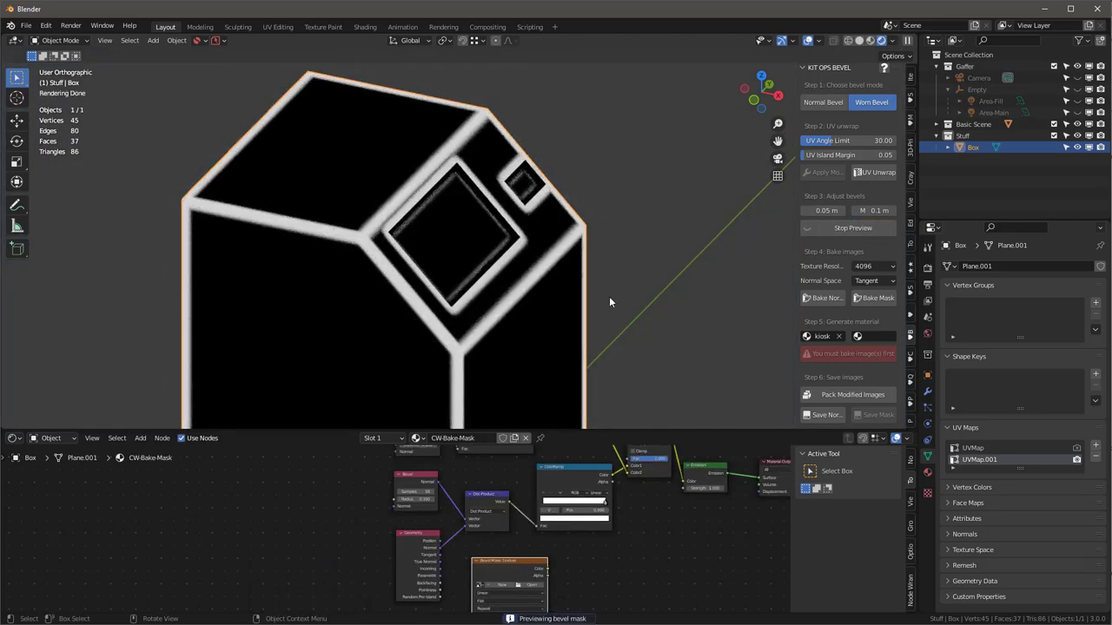
left_click(873, 231)
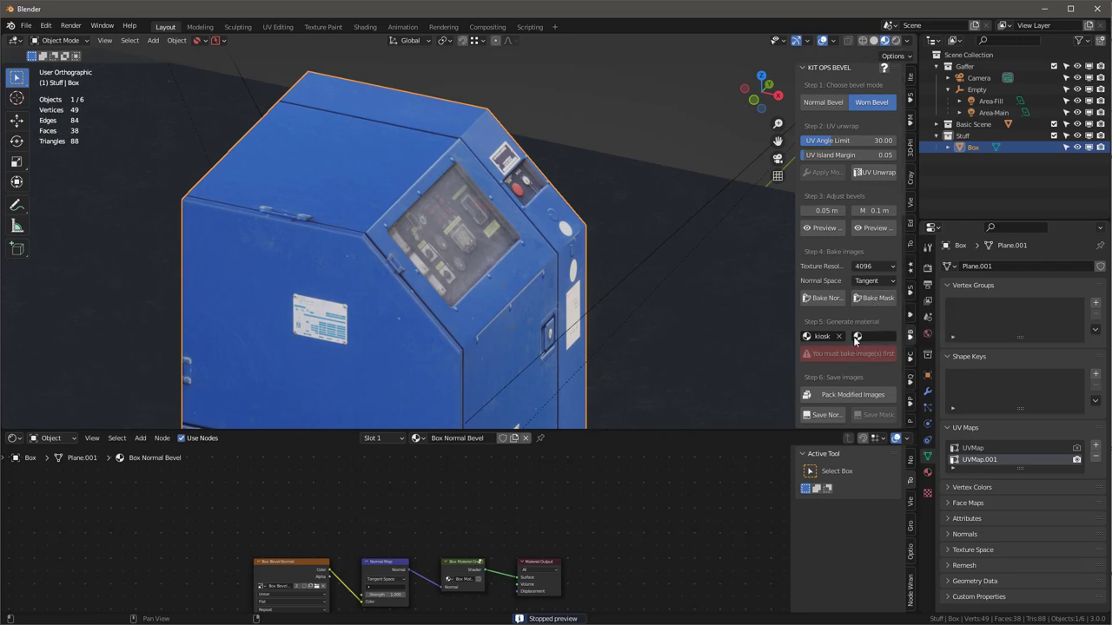
left_click(875, 299)
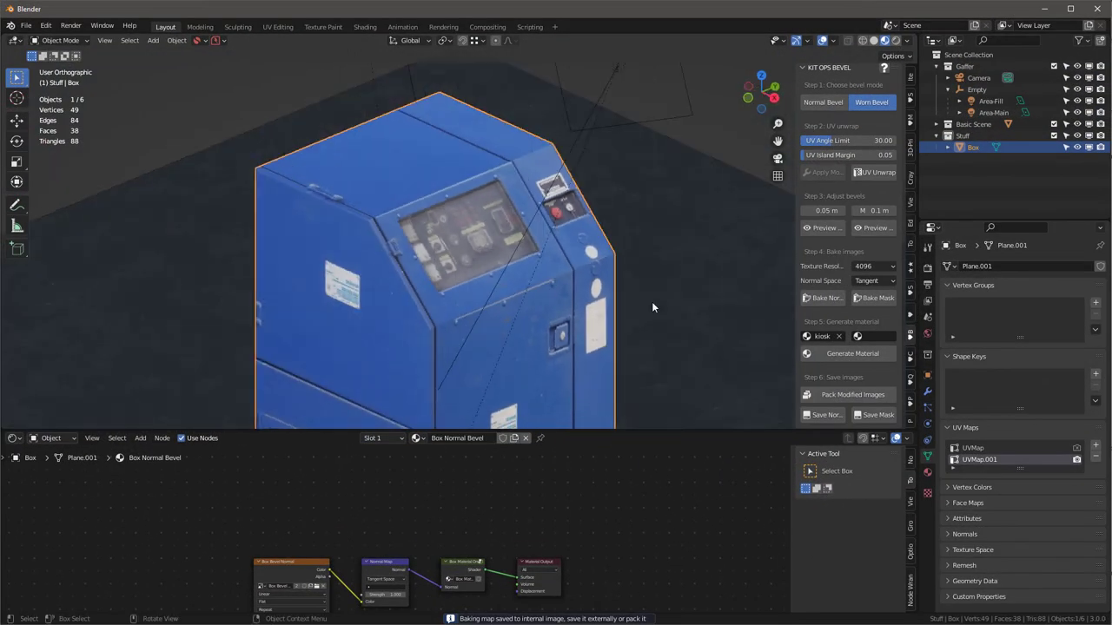
Step: Generate the worn bevel material from kiosk without choosing a second material, and check the cabinet's worn edges
left_click(858, 336)
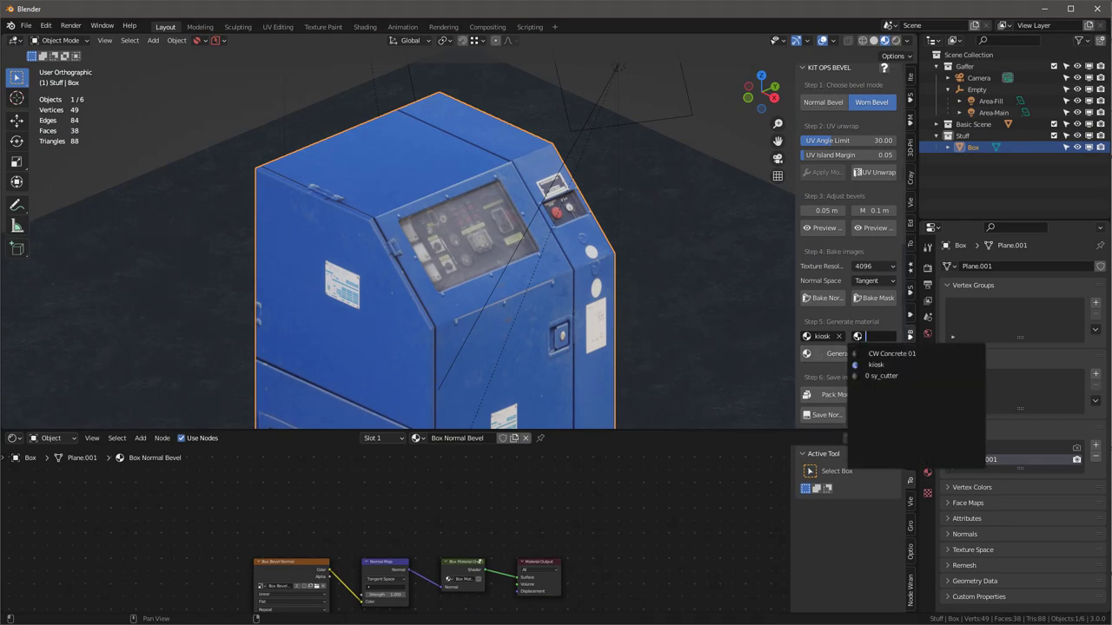
left_click(846, 316)
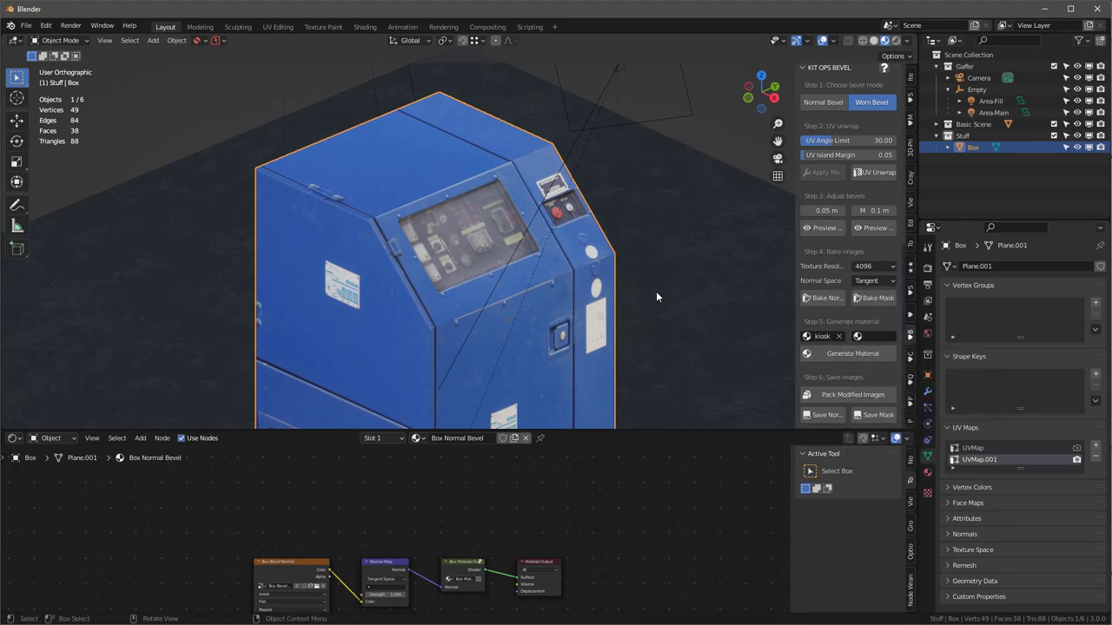
middle_click_drag(656, 291, 563, 304)
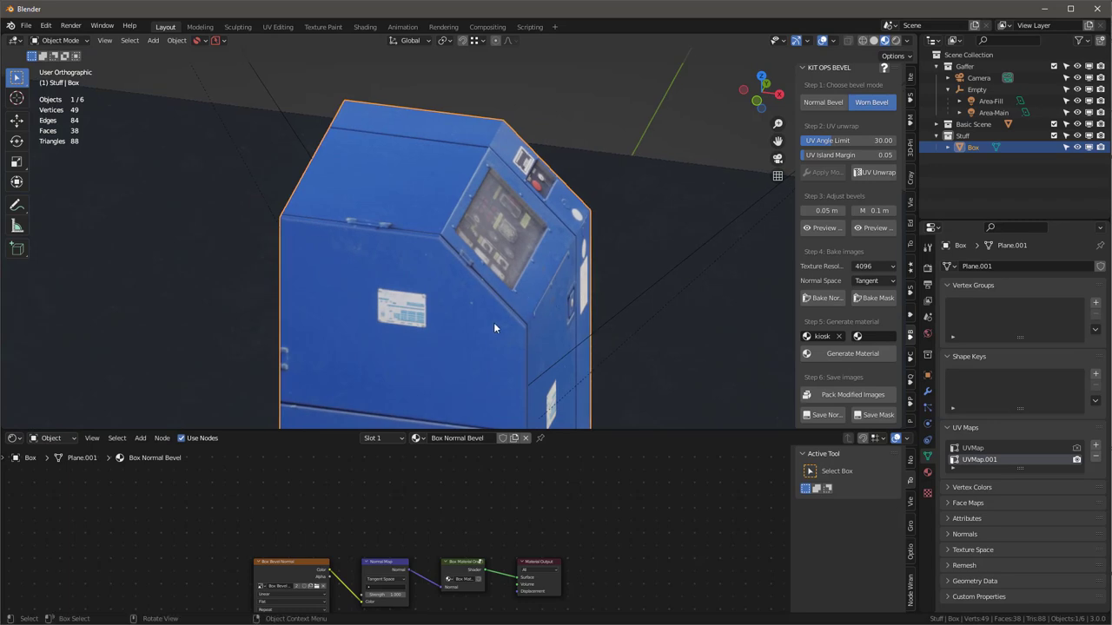
scroll(493, 322, "up", 2)
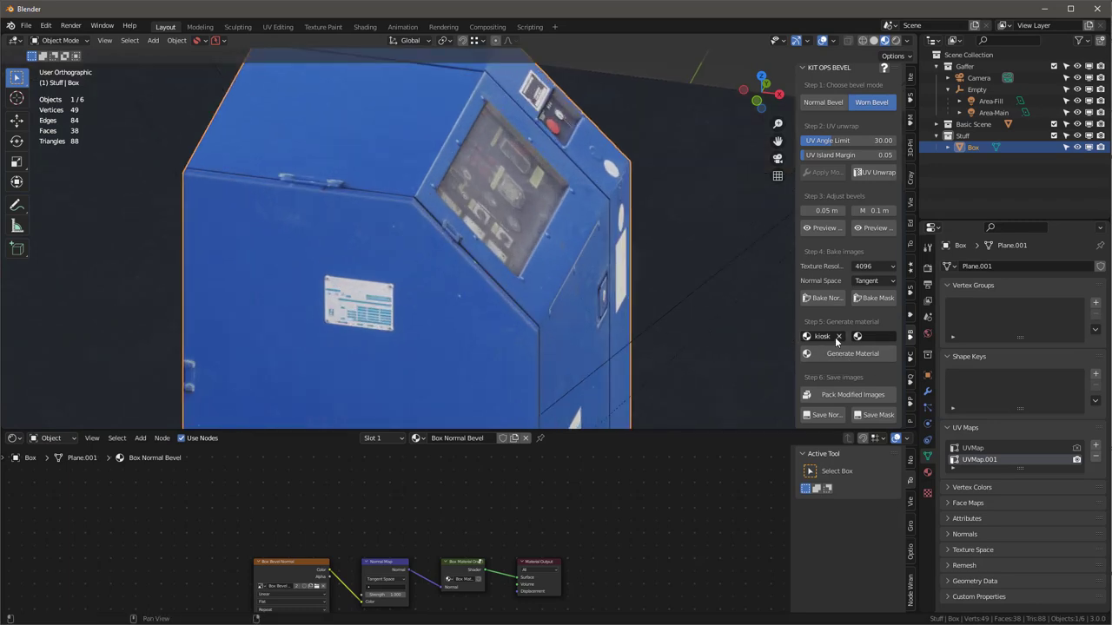
left_click(854, 353)
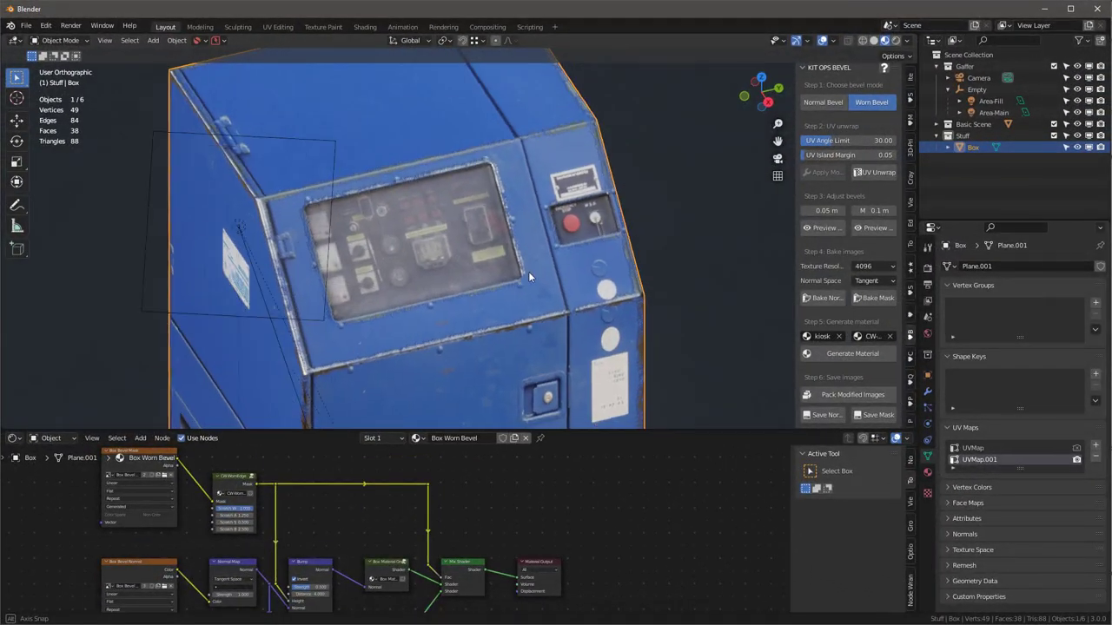
middle_click_drag(529, 271, 575, 257)
scroll(375, 159, "up", 5)
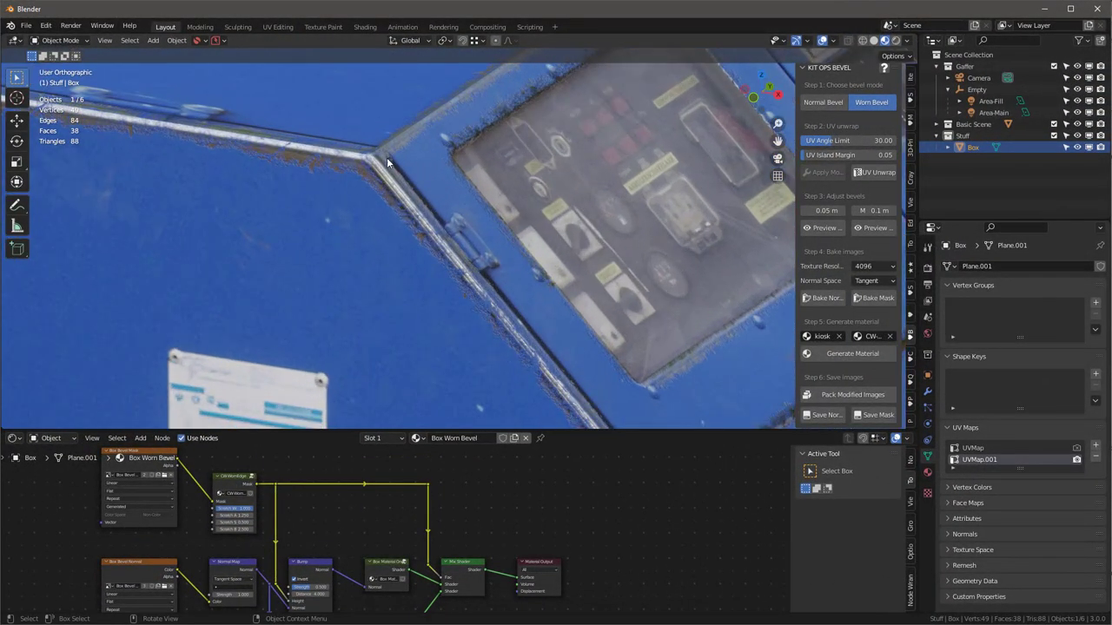
scroll(434, 196, "down", 2)
Step: Set the CW-WornEdge node's Scratch A value to 1.450 and its Scratch Br value to 1.200
scroll(615, 504, "down", 2)
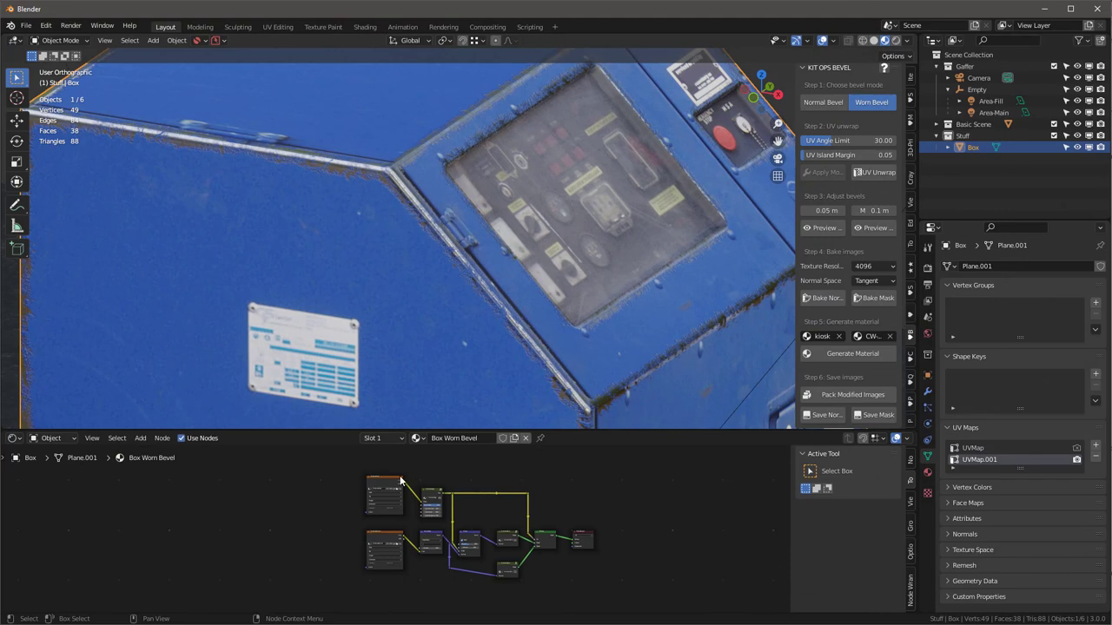
scroll(447, 482, "up", 5)
middle_click_drag(529, 518, 519, 472)
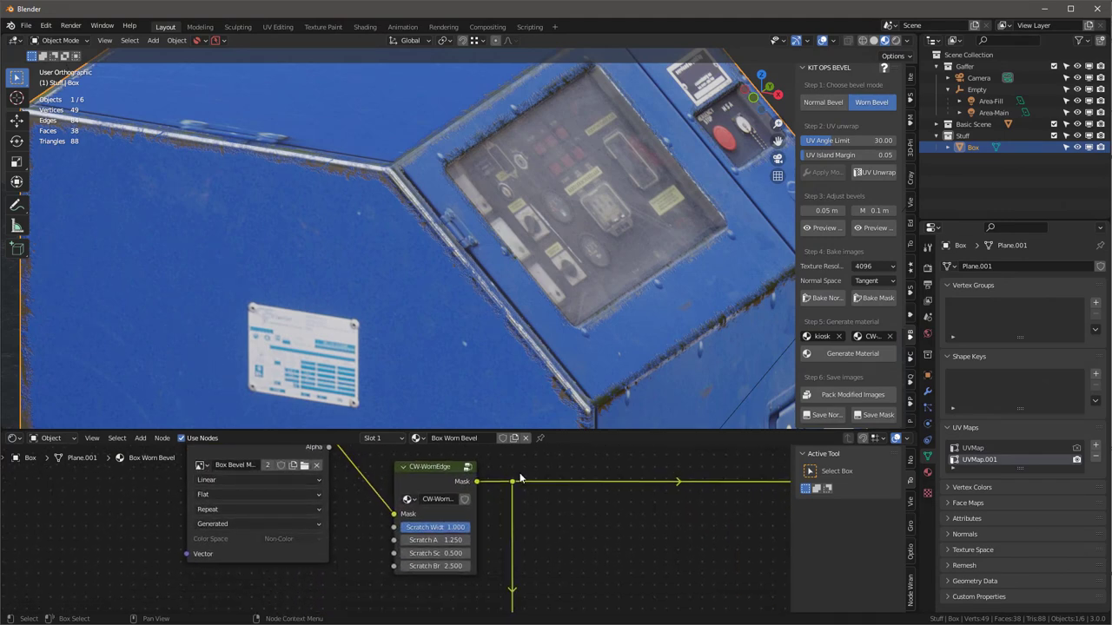
scroll(487, 521, "up", 4)
scroll(553, 543, "down", 2)
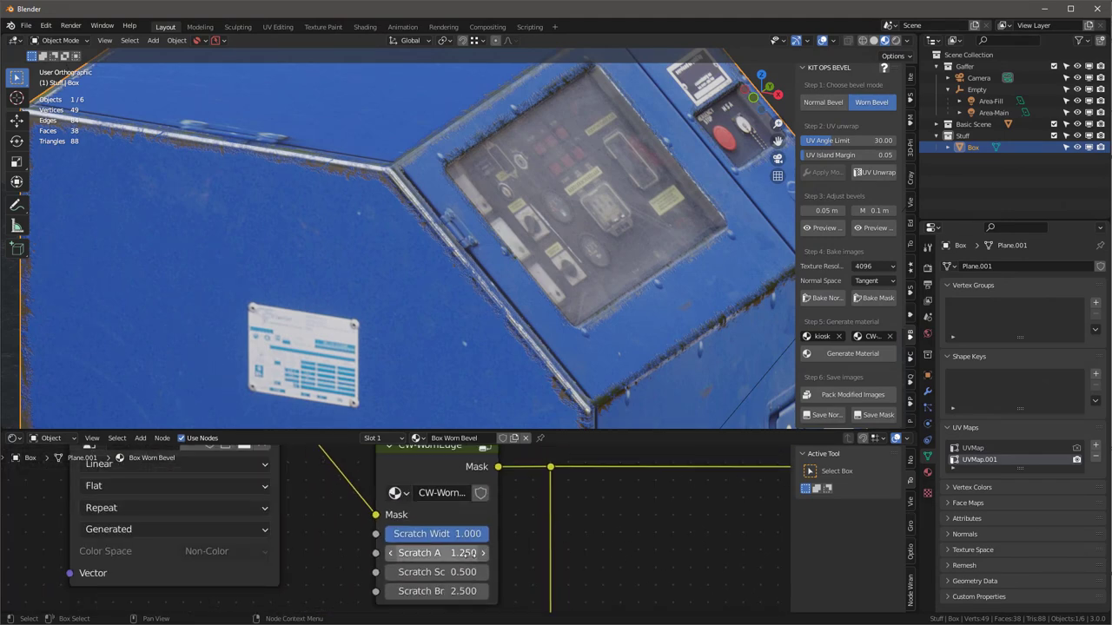
left_click_drag(447, 539, 348, 593)
Step: Examine the adjusted edge wear around the cabinet from a distance and close up
scroll(434, 211, "down", 5)
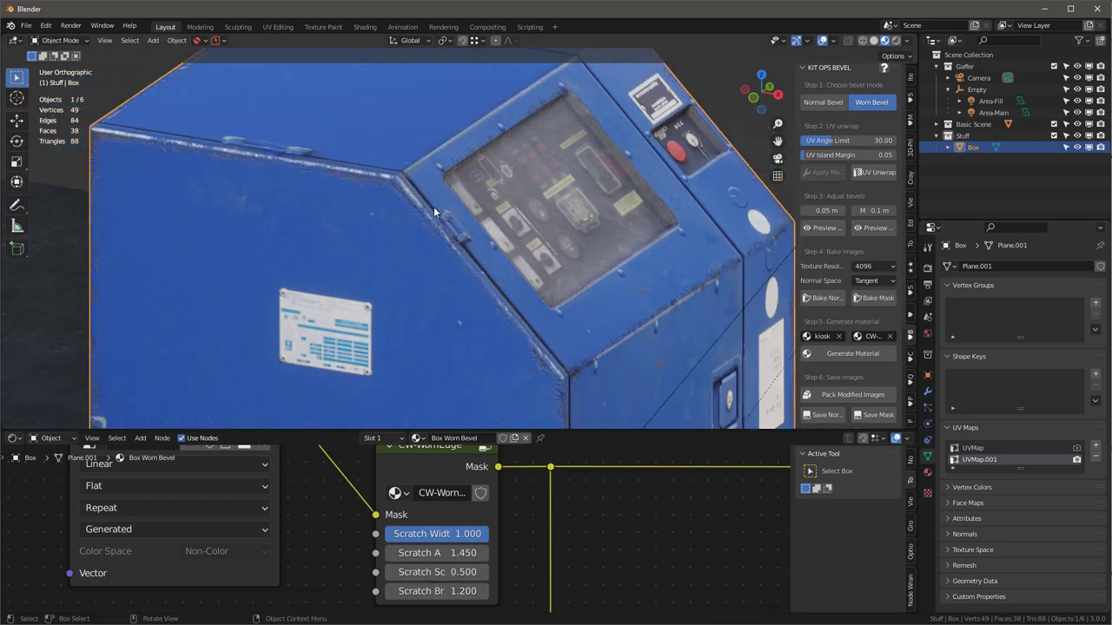
middle_click_drag(538, 211, 508, 346)
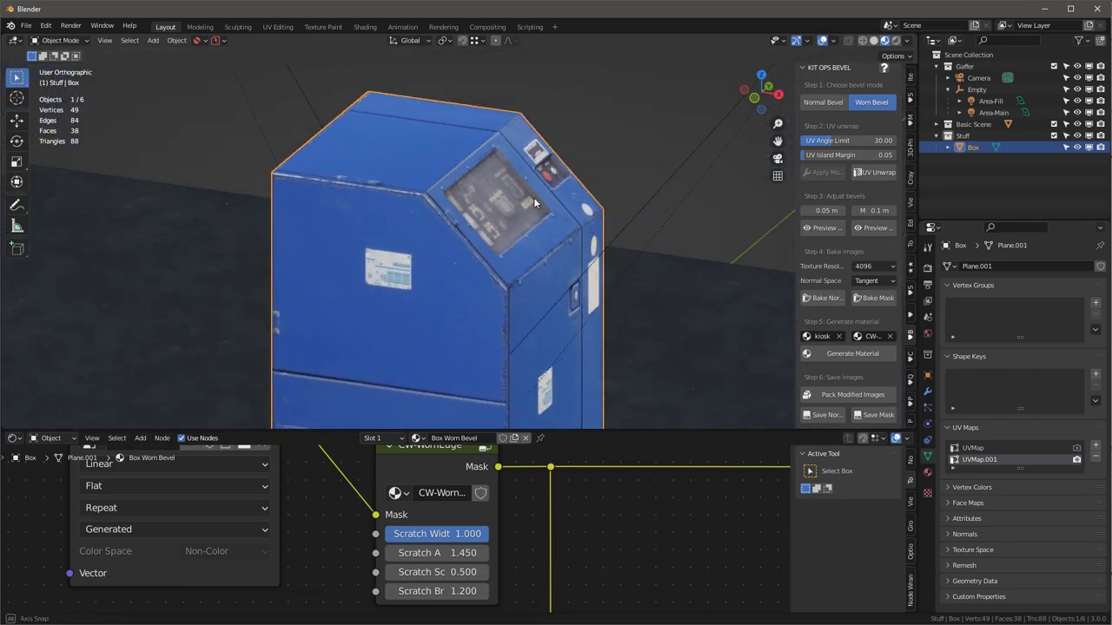
scroll(585, 537, "down", 3)
middle_click_drag(614, 550, 565, 526)
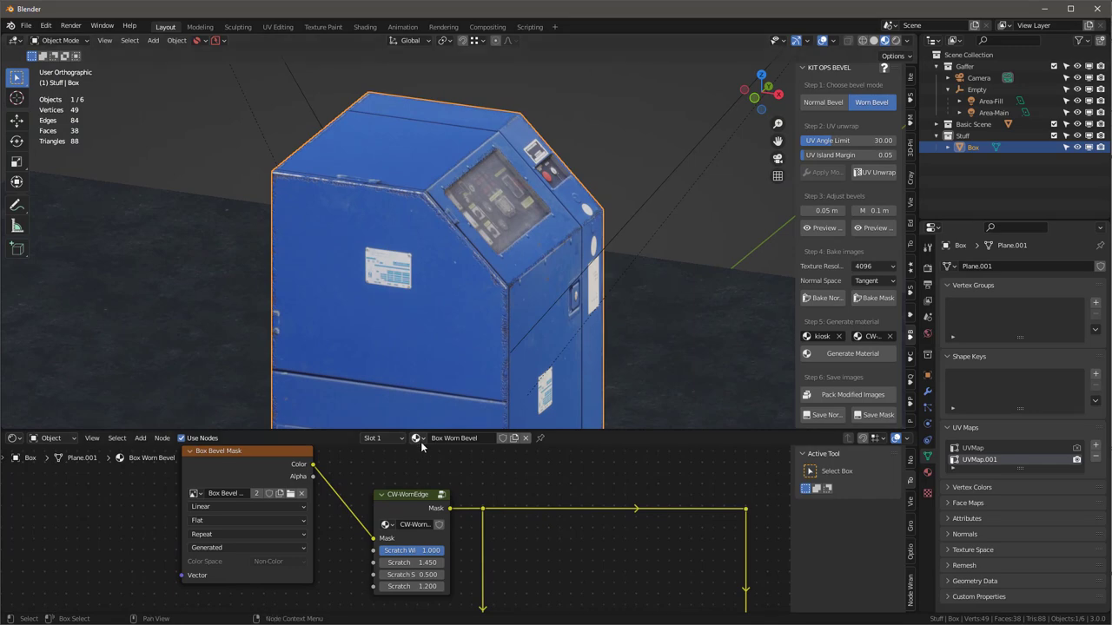
middle_click_drag(430, 383, 490, 233)
scroll(474, 235, "up", 5)
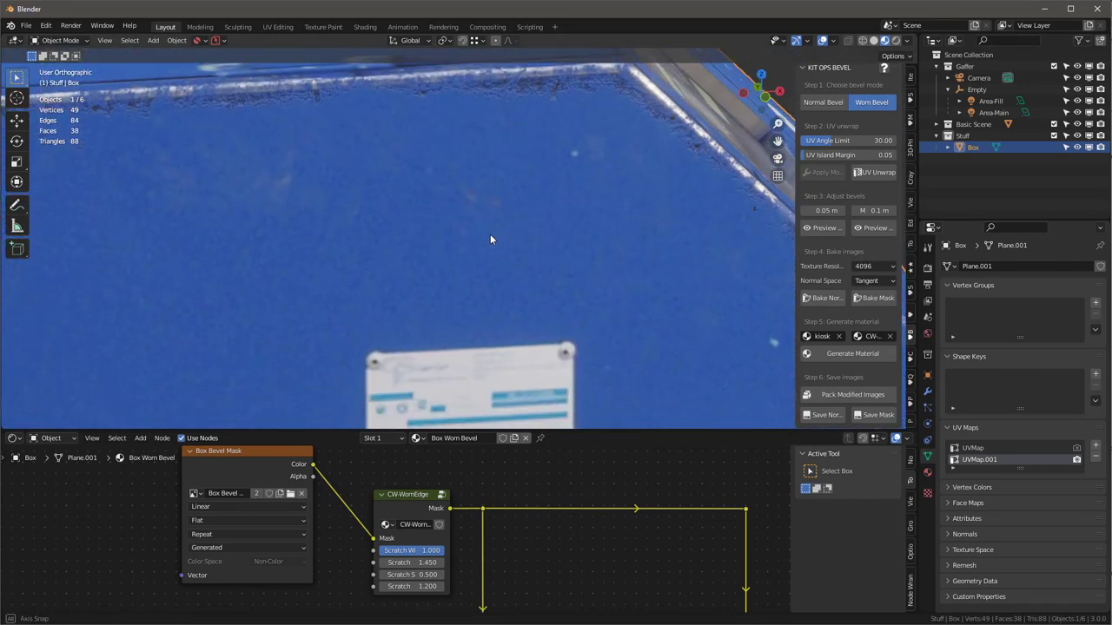
scroll(488, 222, "down", 2)
Step: Assign the kiosk material to the cabinet and move its UV Map and image texture nodes away from the Principled BSDF
left_click(418, 437)
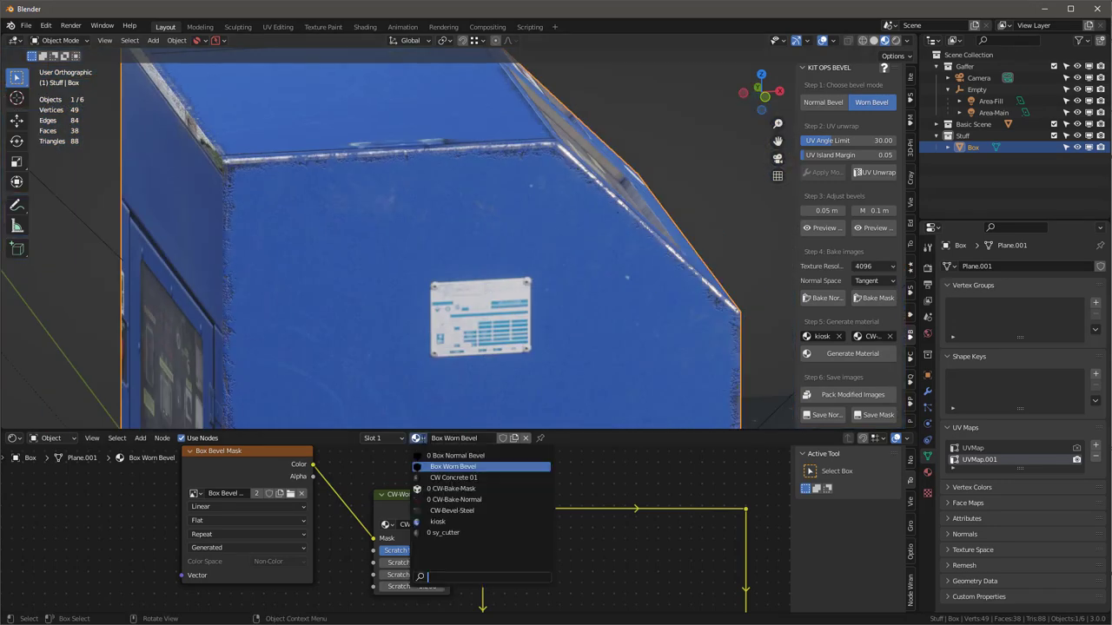
left_click(460, 521)
middle_click_drag(539, 252, 558, 236)
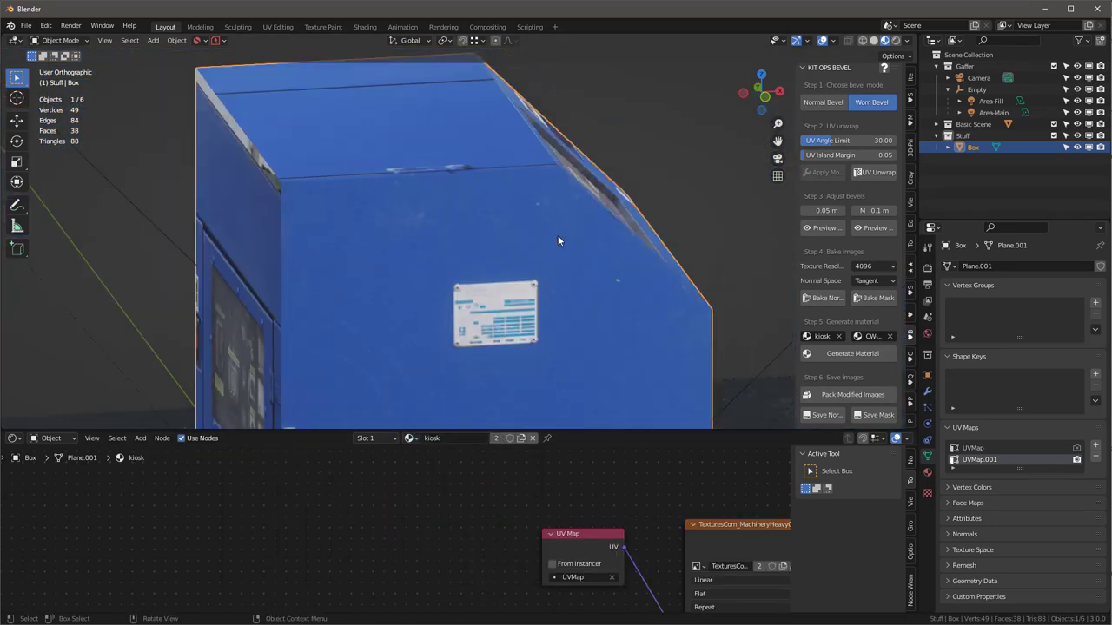
scroll(347, 479, "down", 5)
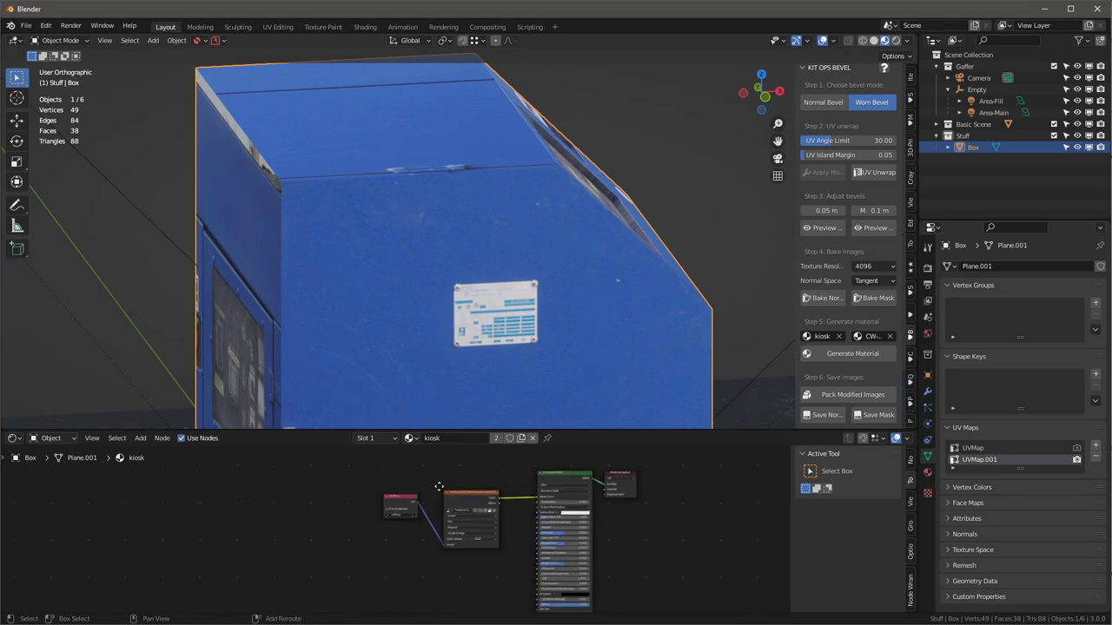
scroll(415, 516, "up", 6)
middle_click_drag(396, 478, 420, 537)
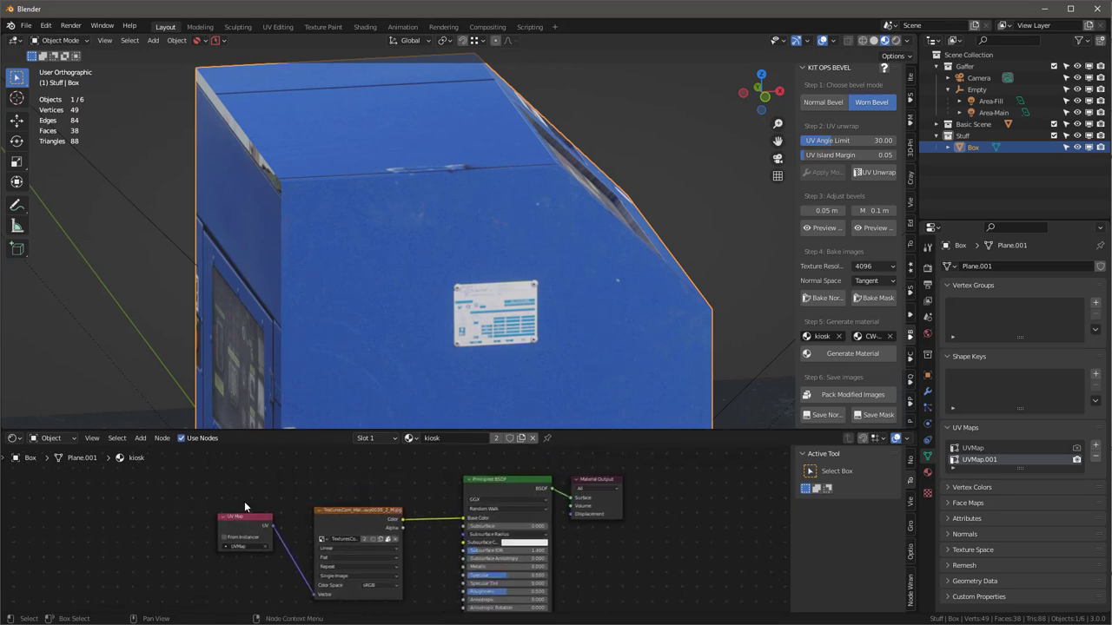
left_click_drag(242, 496, 245, 530)
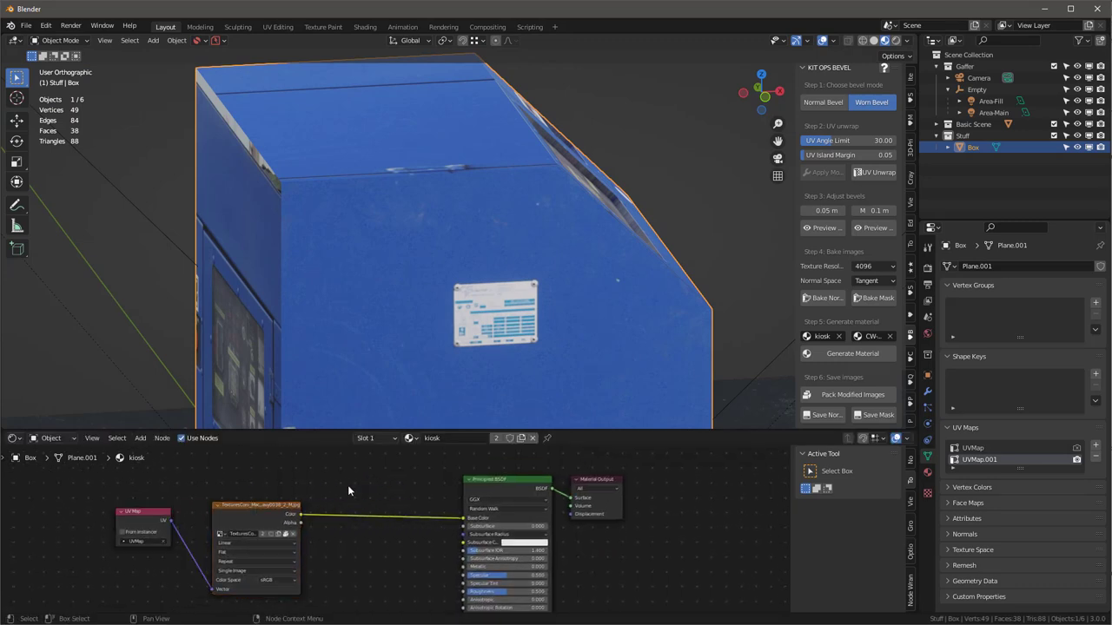
Step: Add a ColorRamp node fed by the image texture's color and connect its color output to the Principled BSDF's roughness
key("shift+a")
mouse_move(312, 558)
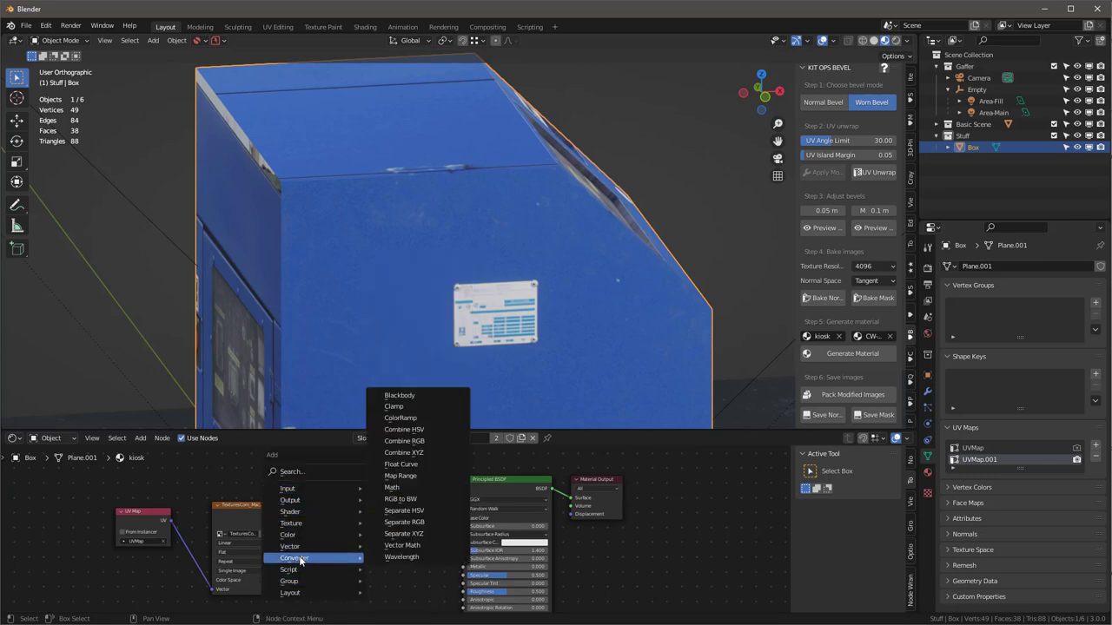
left_click(422, 420)
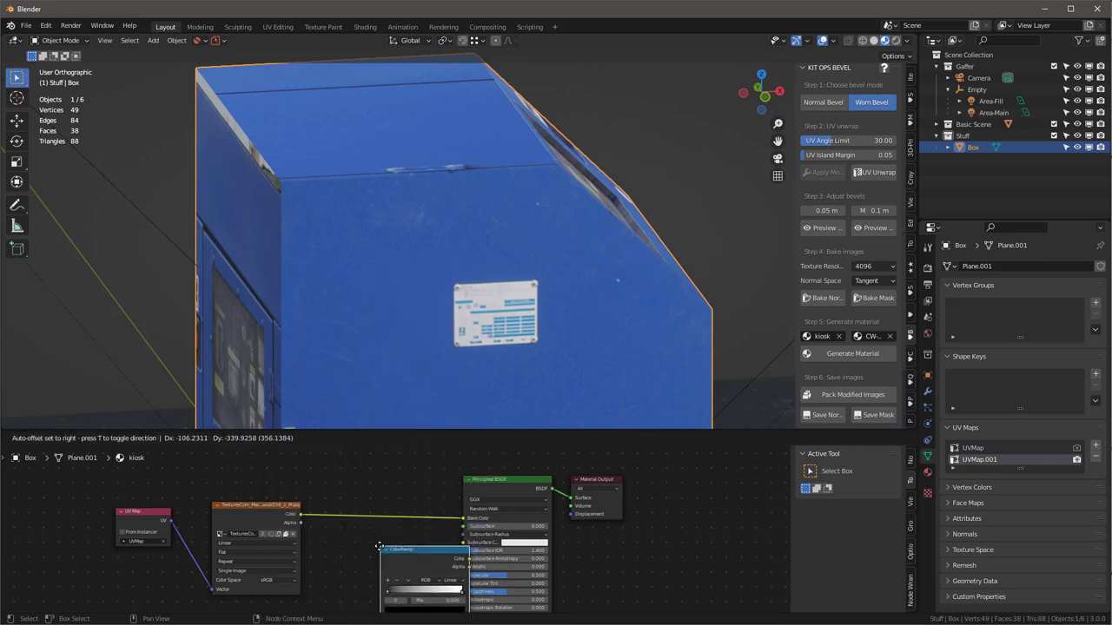
left_click(364, 551)
left_click_drag(429, 546, 463, 593)
middle_click_drag(348, 554, 347, 521)
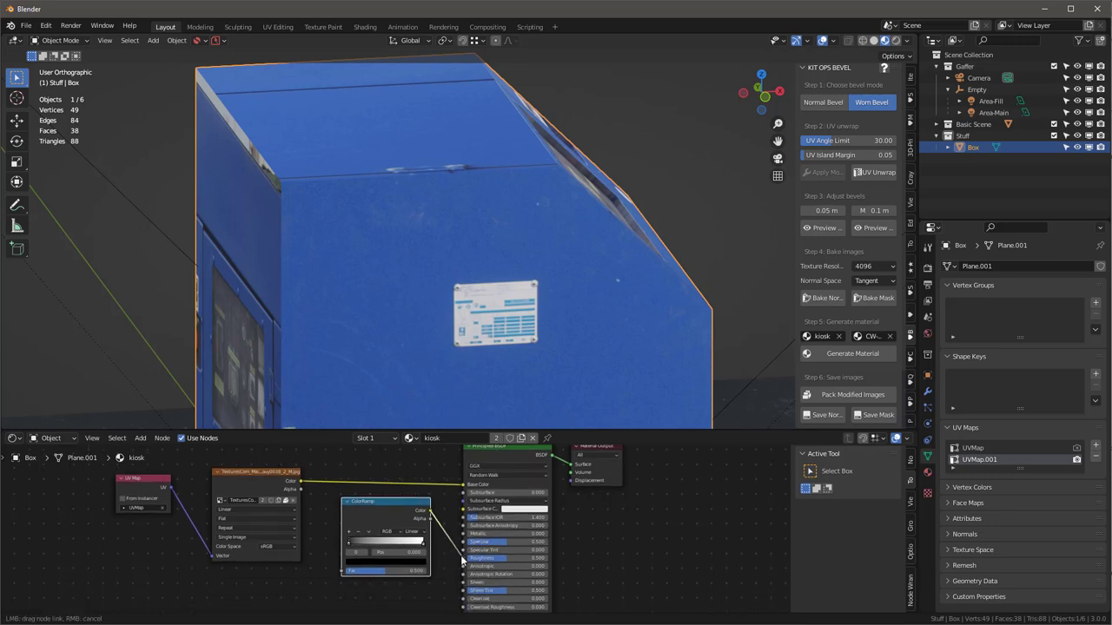
left_click_drag(301, 484, 345, 571)
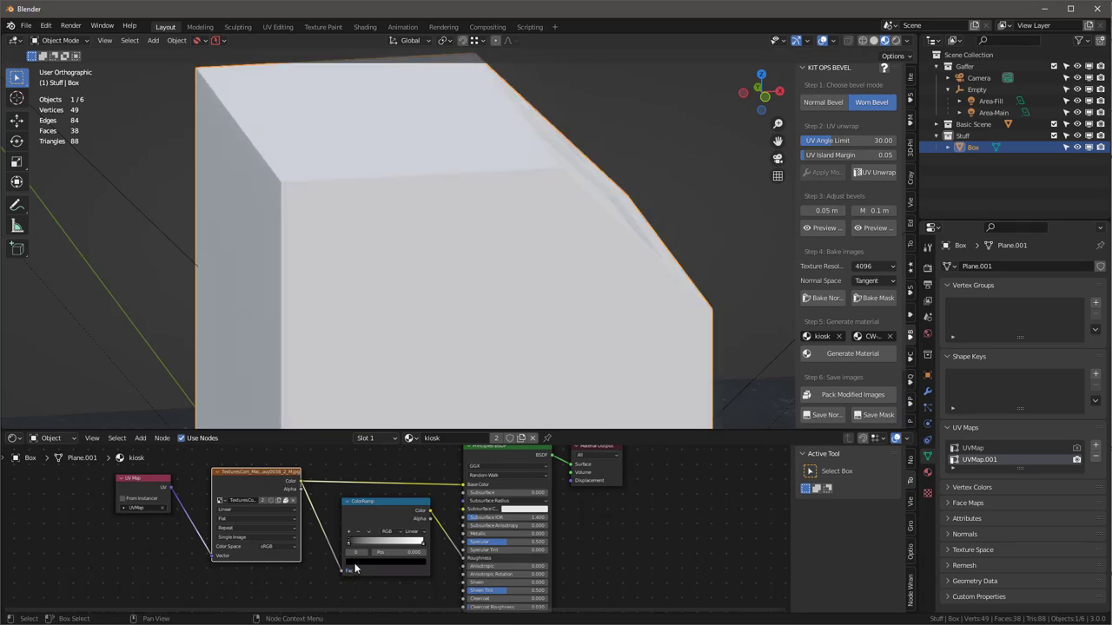
Step: Pull the ColorRamp's stops inward, placing the black stop at 0.250, and preview the ramp's output on the cabinet
middle_click_drag(509, 260, 417, 291)
middle_click_drag(364, 589, 390, 622)
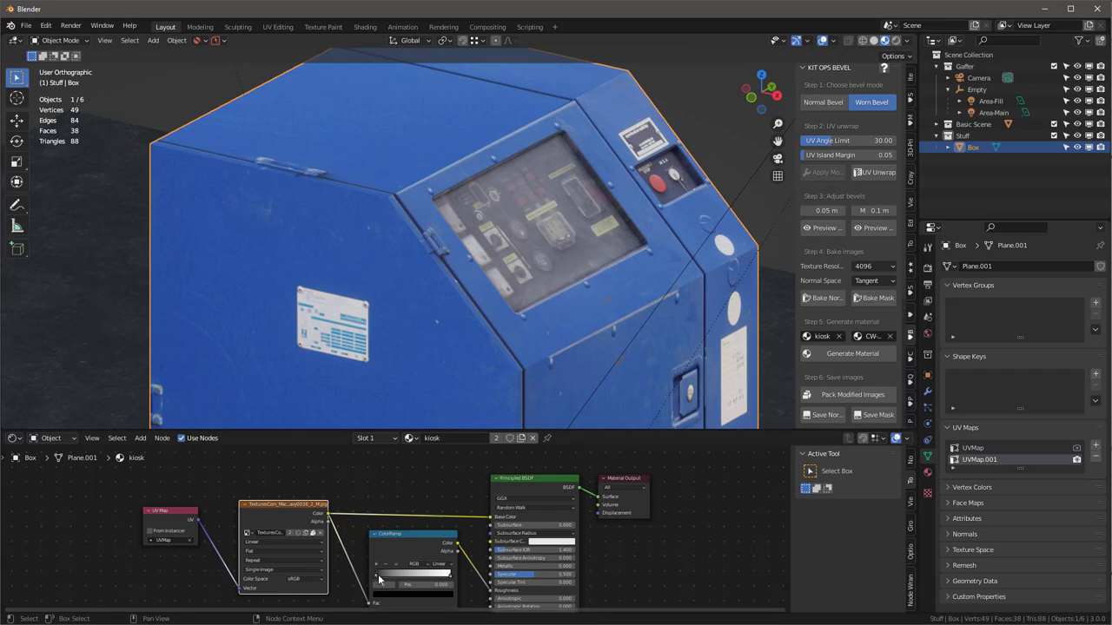
left_click_drag(376, 580, 418, 586)
middle_click_drag(473, 341, 391, 366)
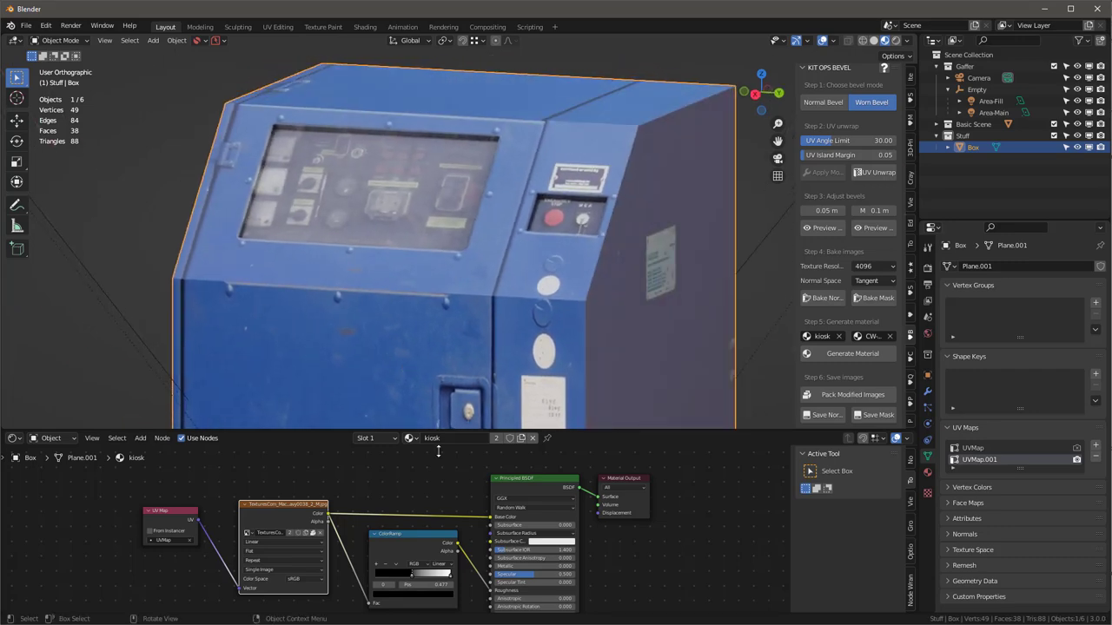
left_click_drag(452, 577, 386, 582)
left_click(424, 532, "ctrl+shift")
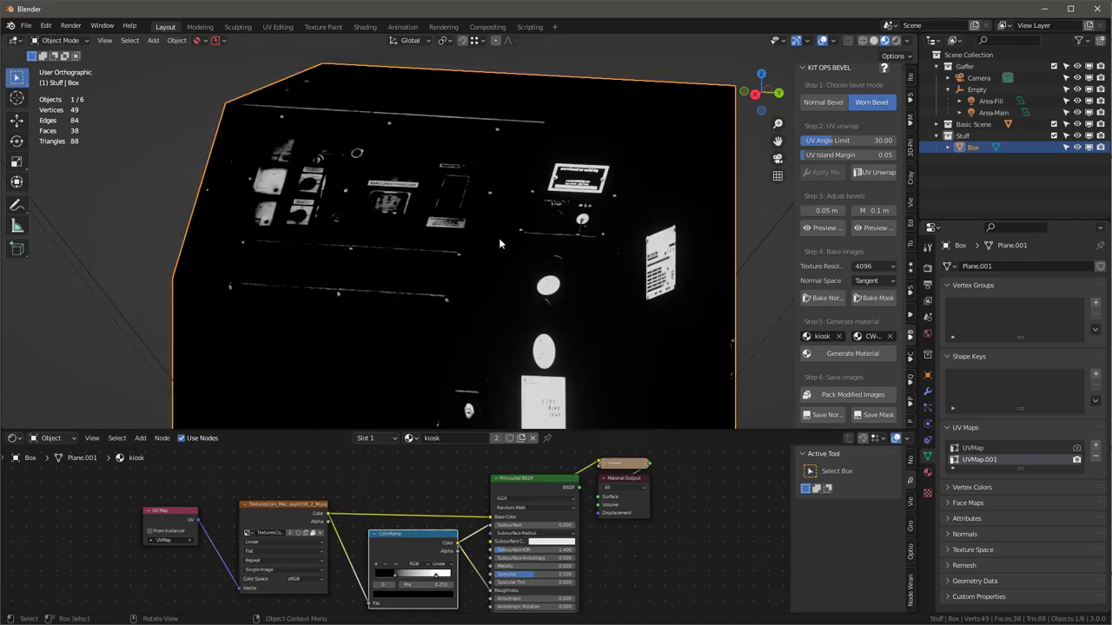
scroll(501, 231, "up", 1)
middle_click_drag(501, 231, 629, 237)
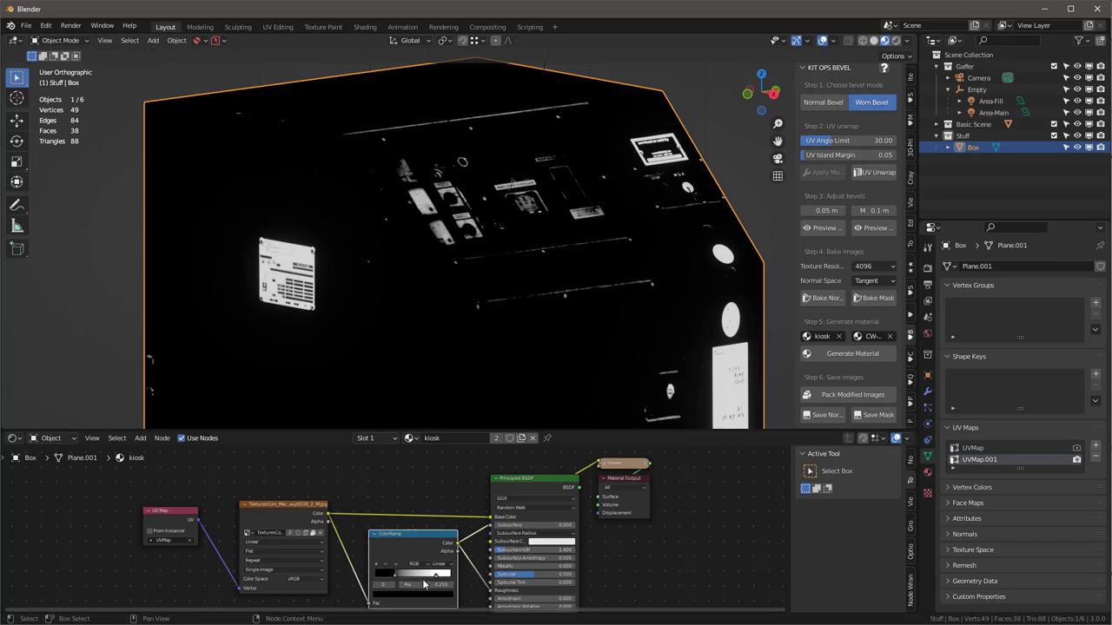
Step: Invert the ColorRamp, tighten its stops with the black one at 0.182, and switch the preview back to the Principled BSDF
left_click_drag(438, 576, 367, 573)
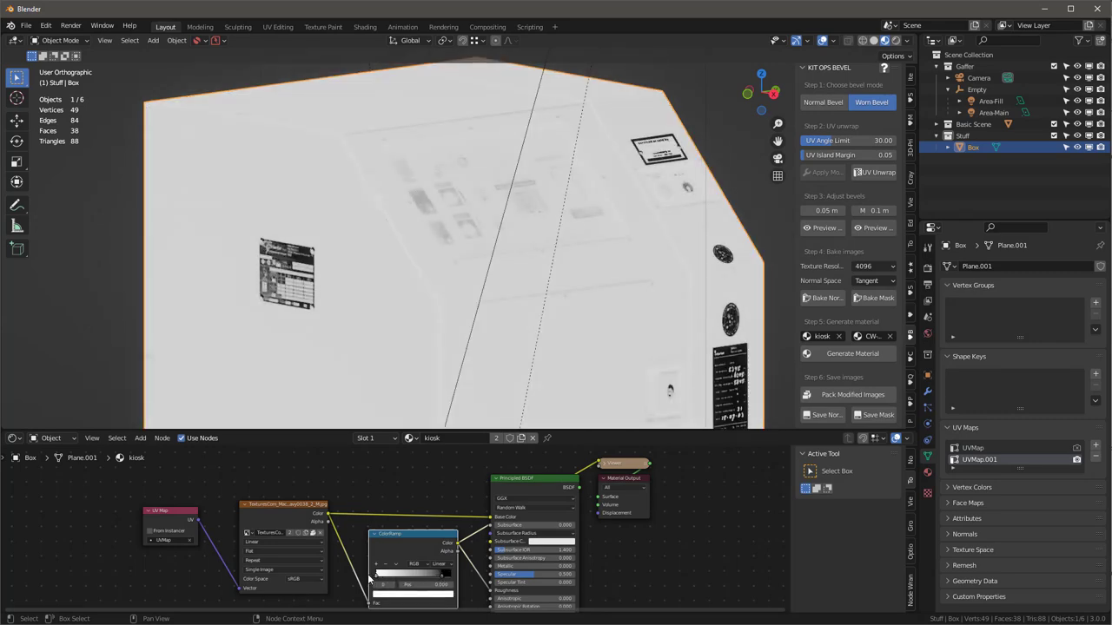
left_click_drag(442, 582, 360, 578)
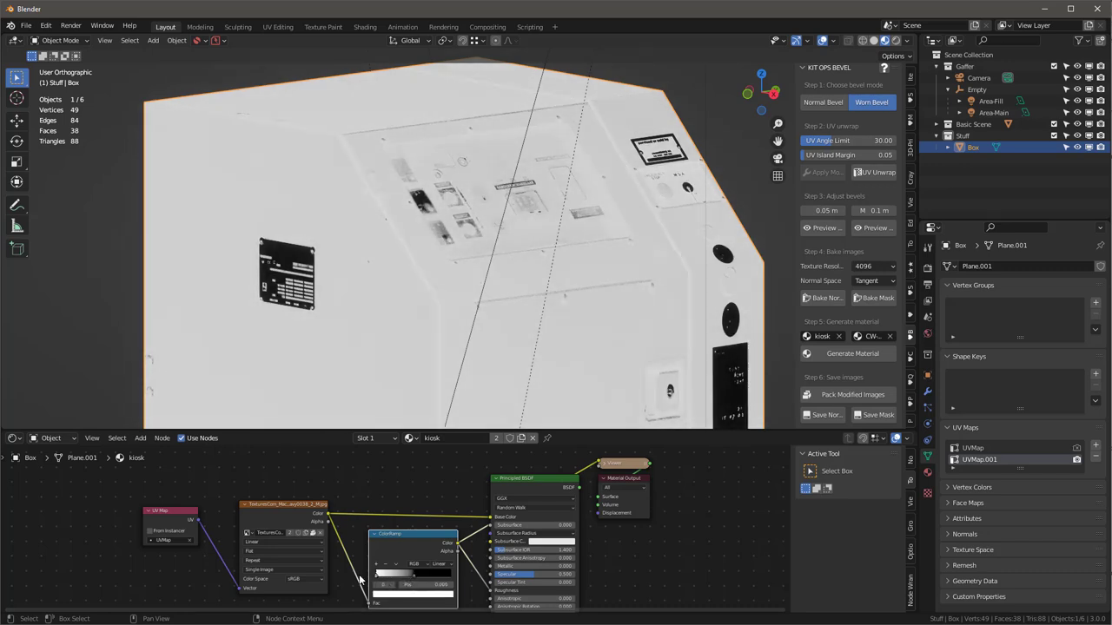
left_click_drag(449, 585, 386, 576)
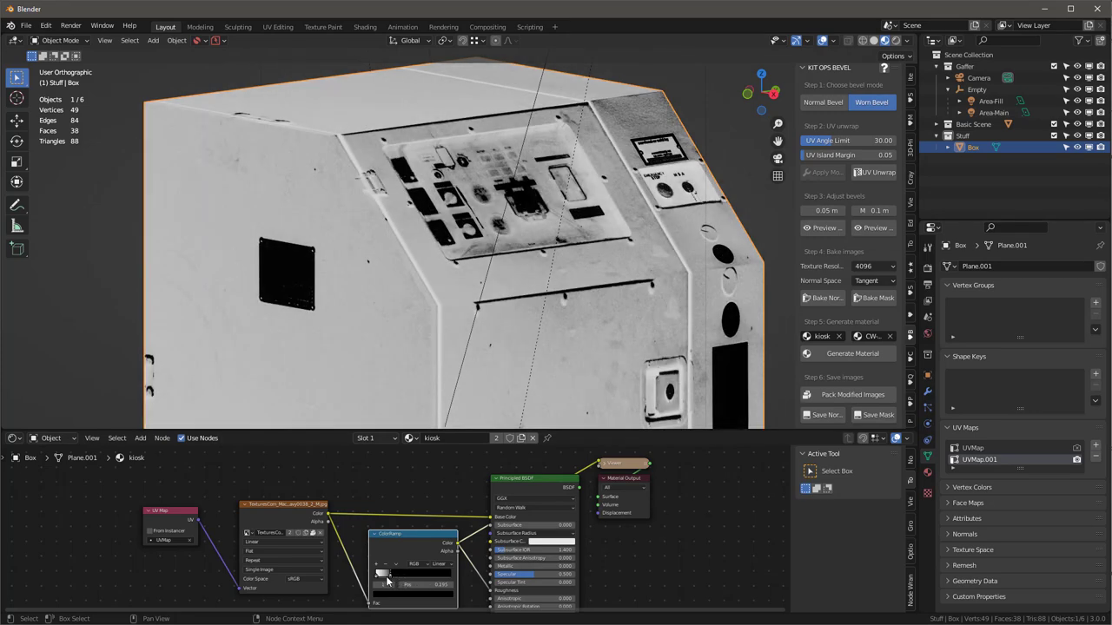
middle_click_drag(614, 270, 637, 227)
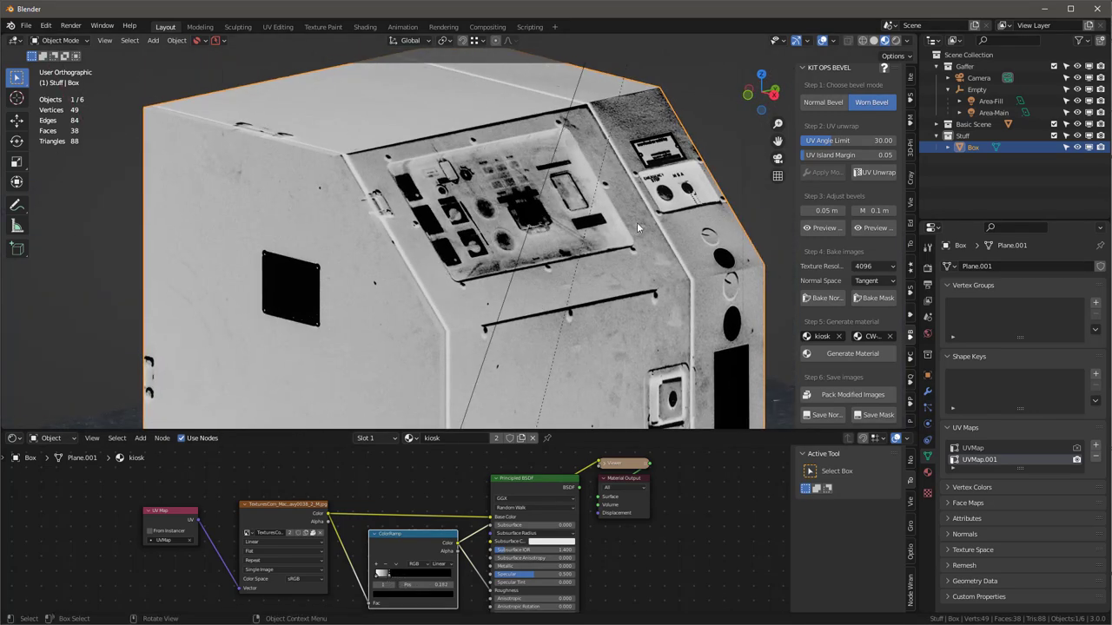
left_click(552, 482, "ctrl+shift")
Step: Examine the roughness and reflections on the cabinet's top, side and display window, close up and from a distance
middle_click_drag(530, 218, 360, 199)
scroll(620, 207, "up", 5)
scroll(620, 206, "down", 5)
scroll(489, 202, "up", 5)
middle_click_drag(470, 252, 568, 282)
scroll(573, 280, "up", 3)
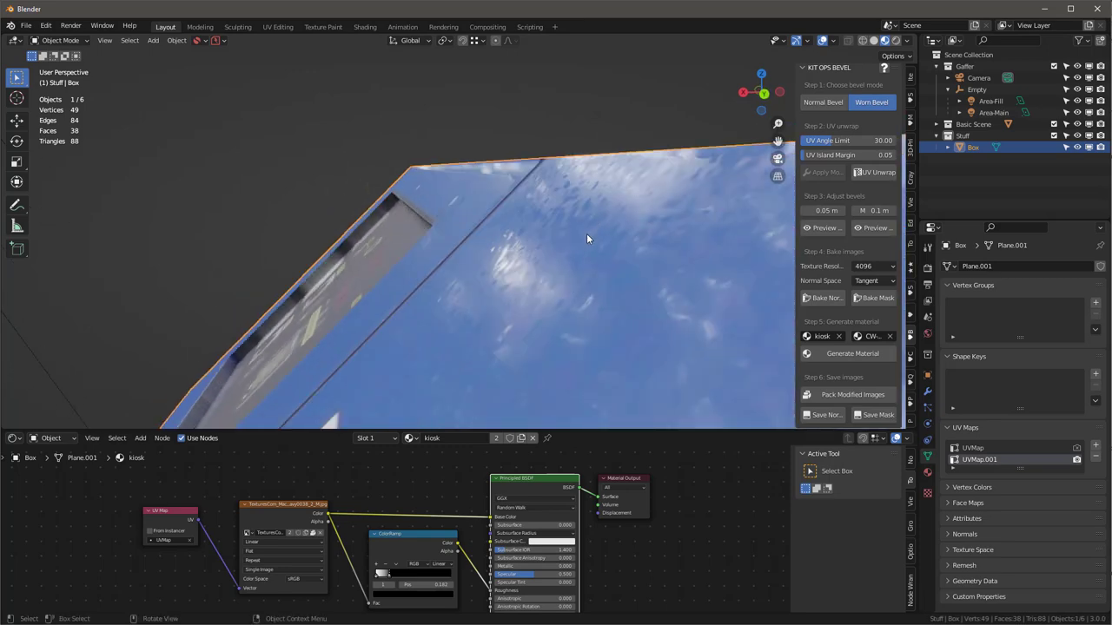
scroll(586, 233, "down", 5)
middle_click_drag(569, 235, 602, 205)
scroll(491, 232, "down", 2)
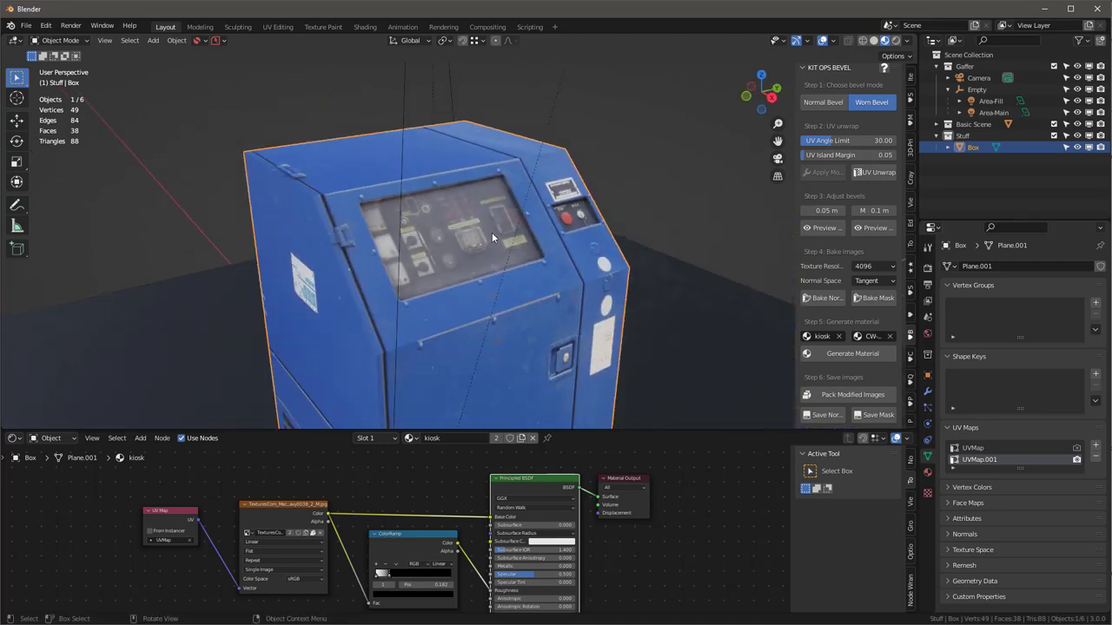
scroll(467, 233, "up", 5)
middle_click_drag(467, 232, 535, 240)
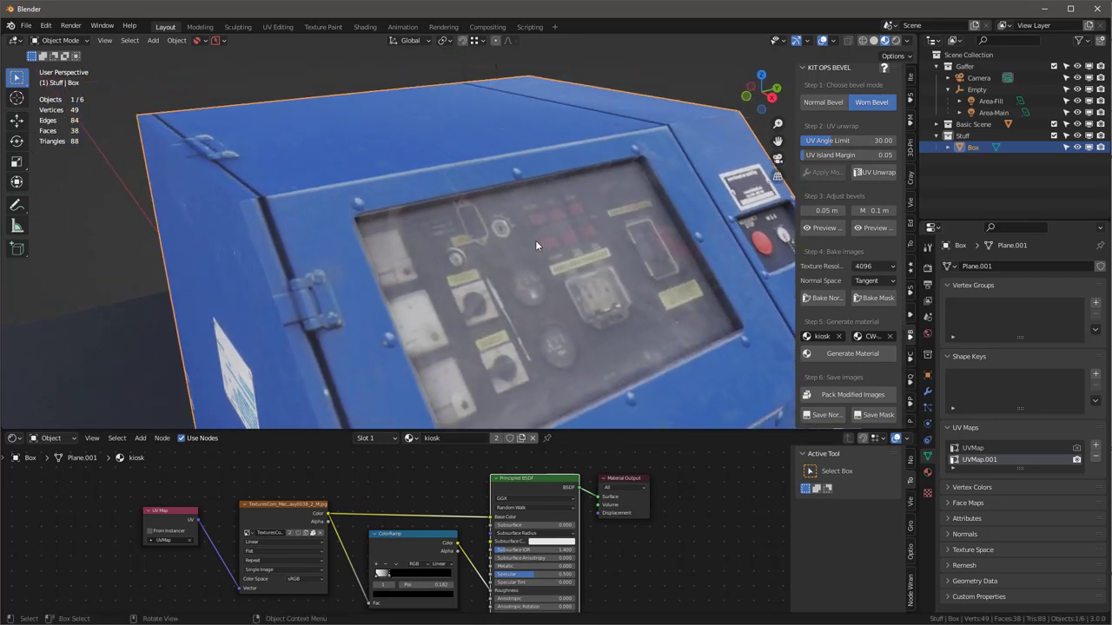
left_click(535, 239)
scroll(534, 240, "down", 5)
left_click(559, 240)
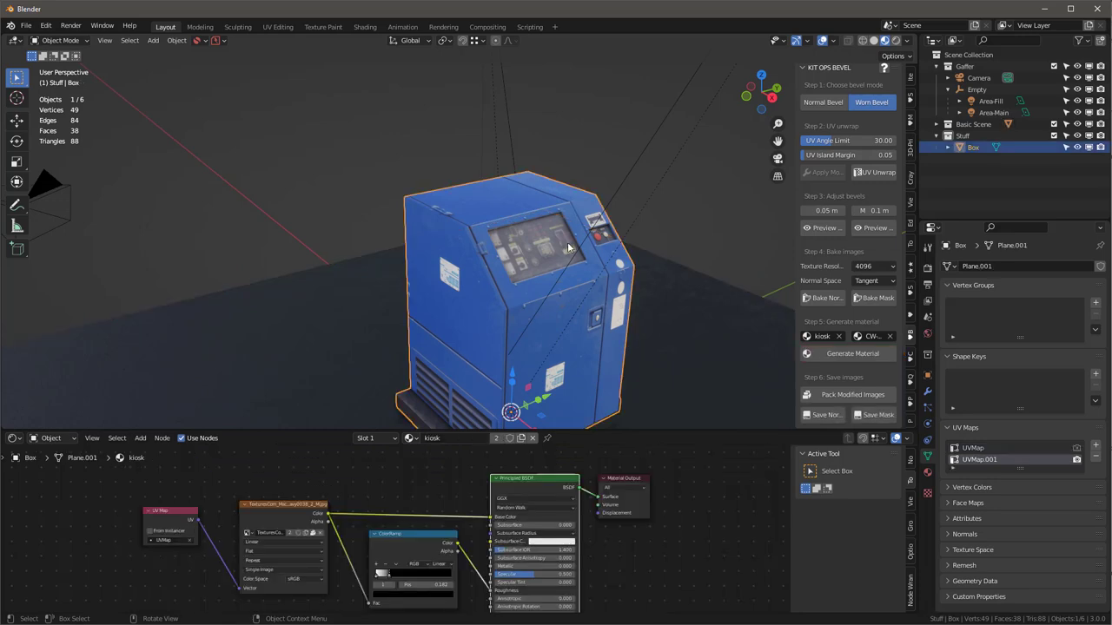
Step: Select the cabinet's display window face and duplicate the kiosk material under the name kiosk-display
scroll(562, 237, "up", 2)
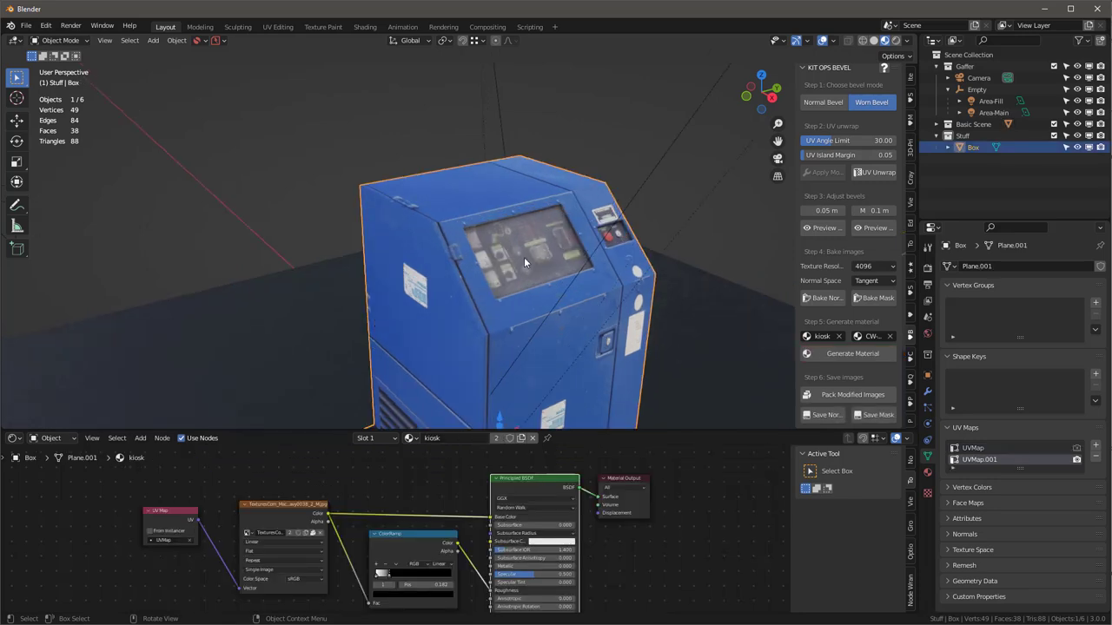
key("Tab")
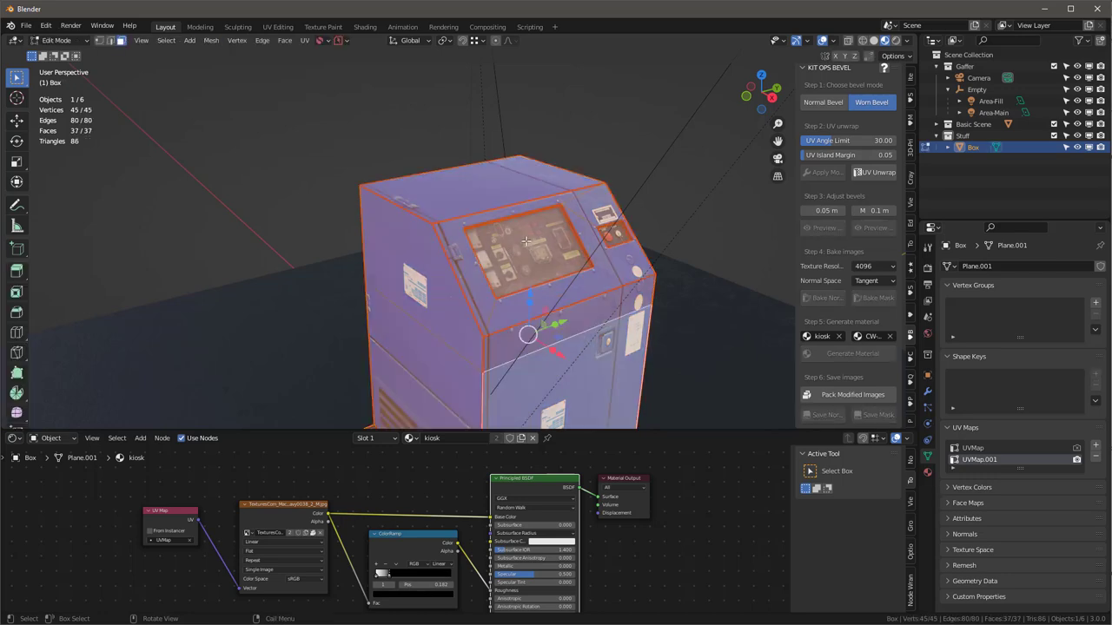
left_click(528, 248)
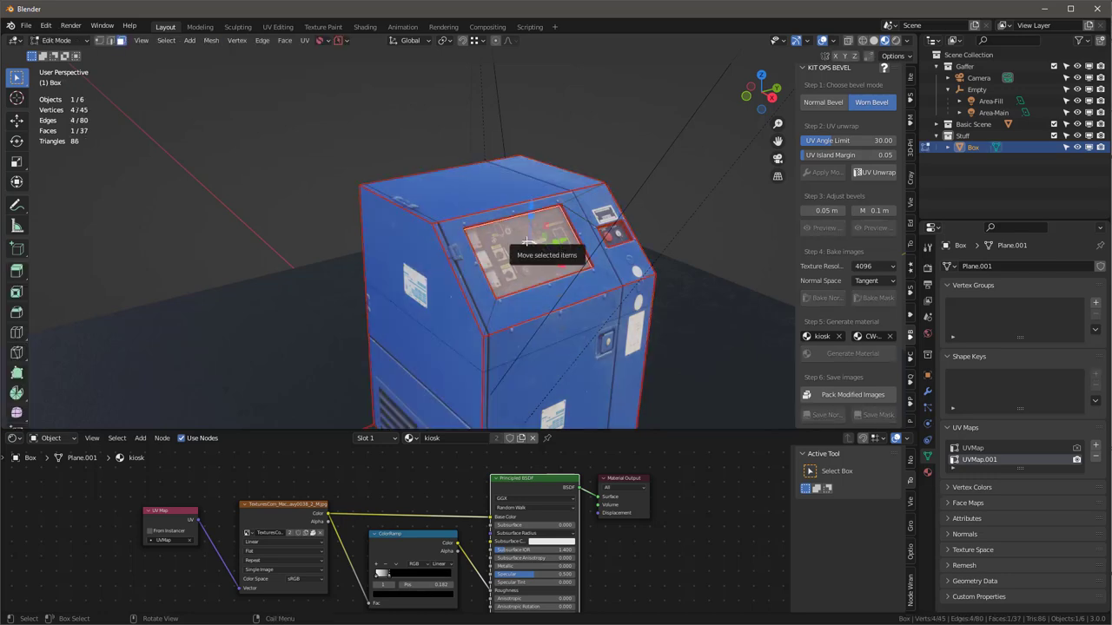
left_click(522, 440)
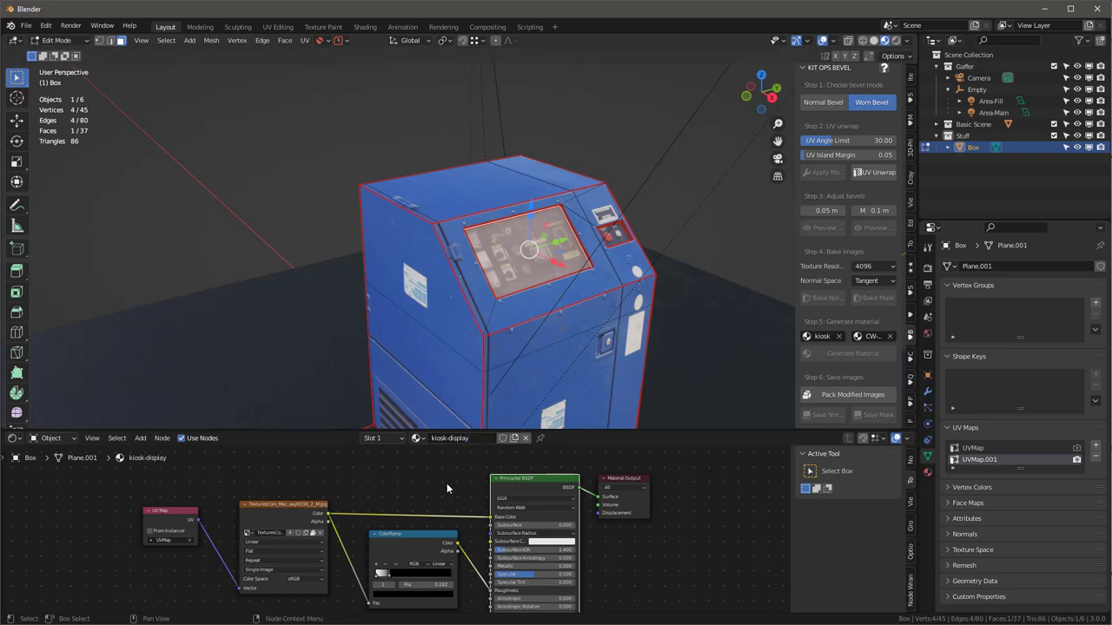
Step: Remove the ColorRamp from the kiosk-display material while keeping its links, and shift the image texture node closer to the shader
scroll(423, 468, "down", 1)
key("KP_Decimal")
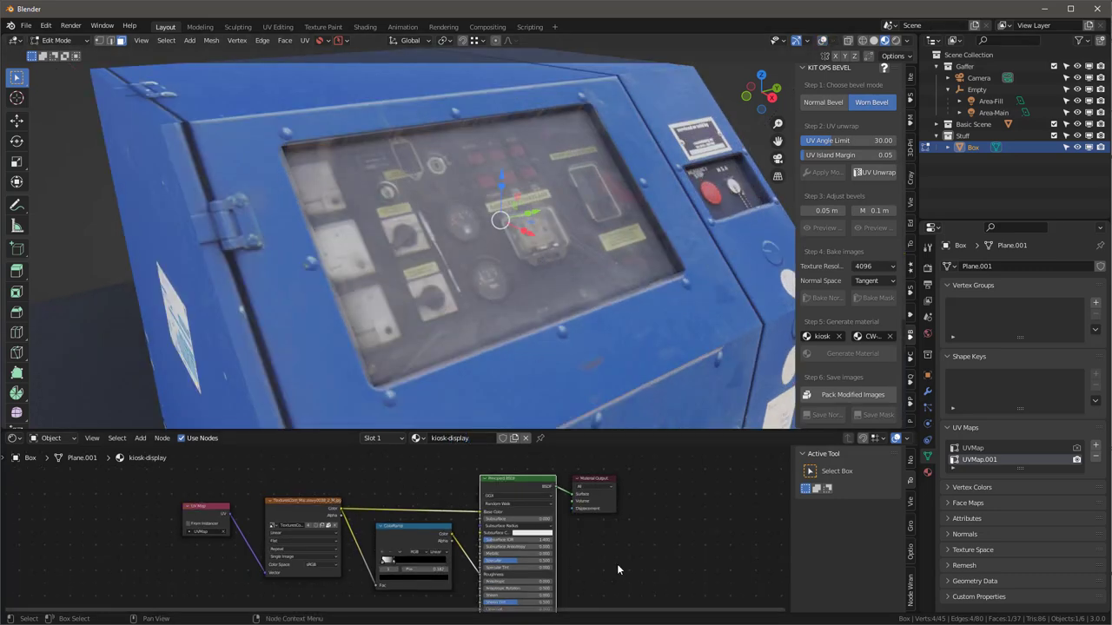
scroll(613, 542, "down", 1)
scroll(448, 511, "up", 3)
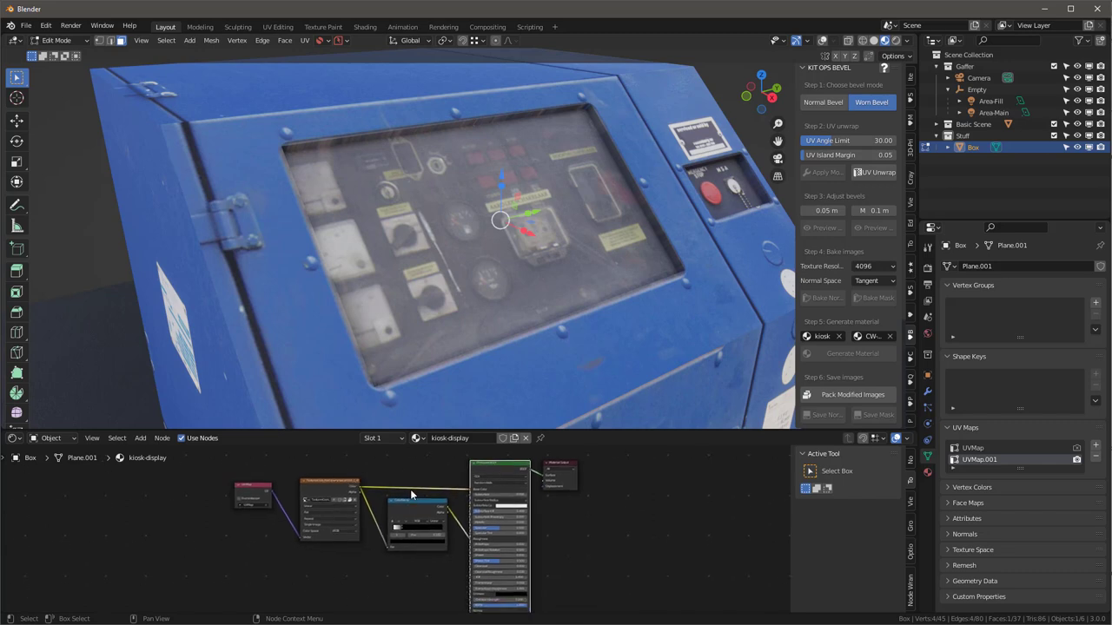
left_click(434, 526)
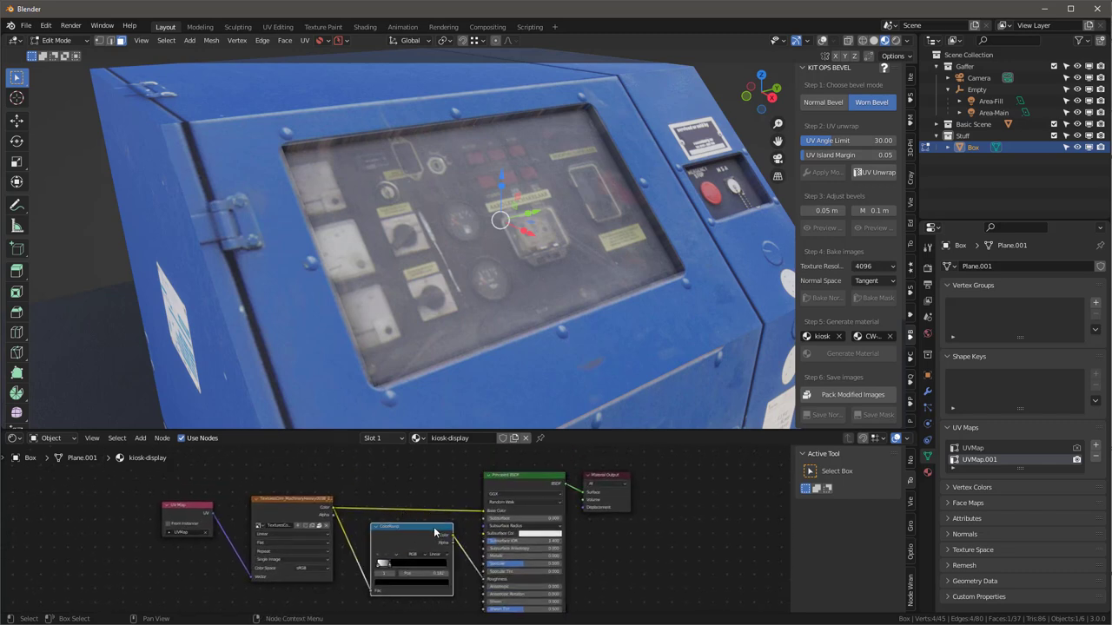
key("ctrl+x")
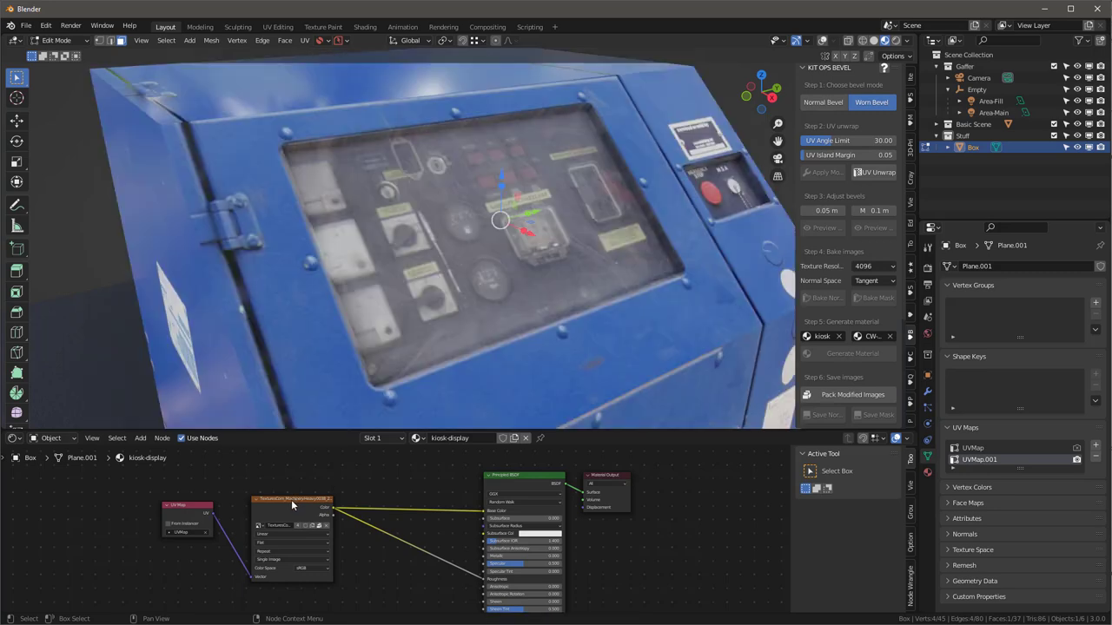
left_click_drag(291, 500, 318, 501)
Step: Put the kiosk material back into the cabinet's first material slot in place of kiosk-display
key("Tab")
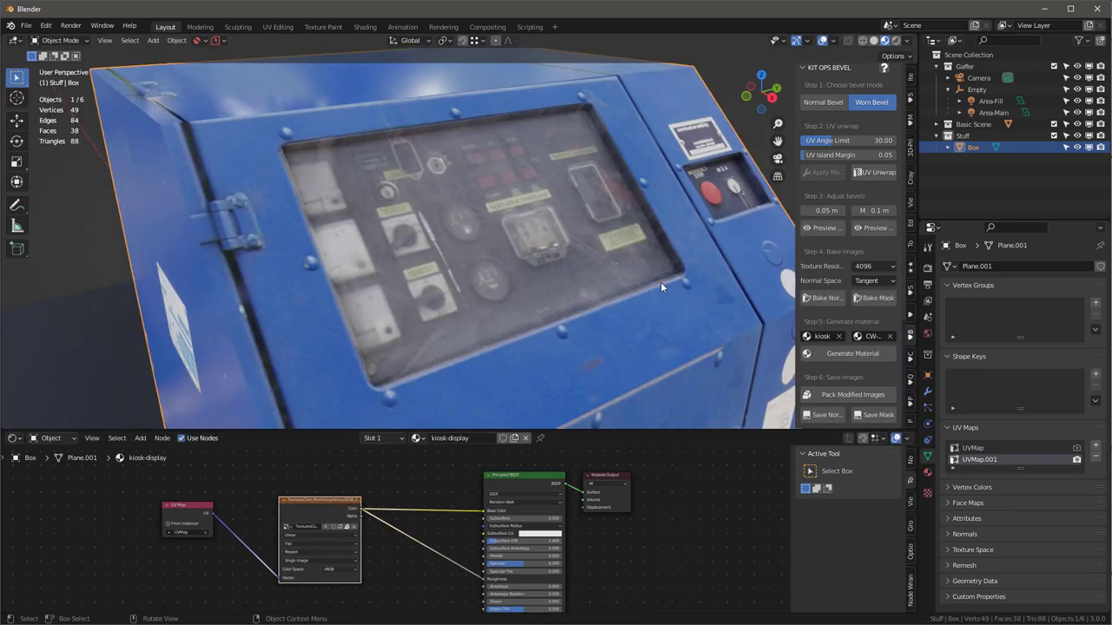
key("Tab")
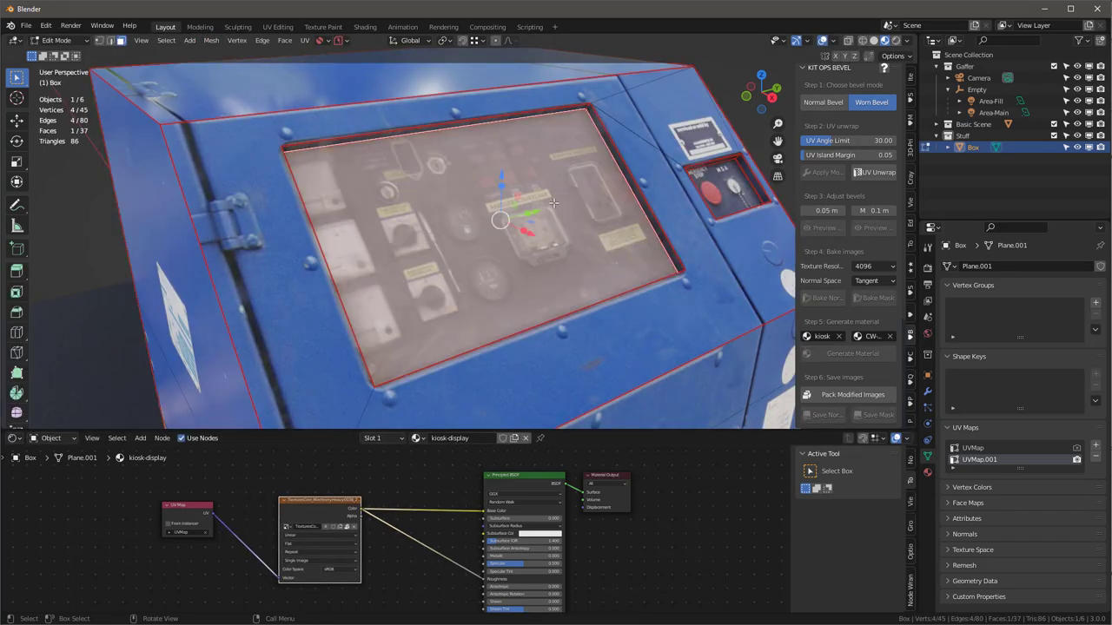
left_click(928, 473)
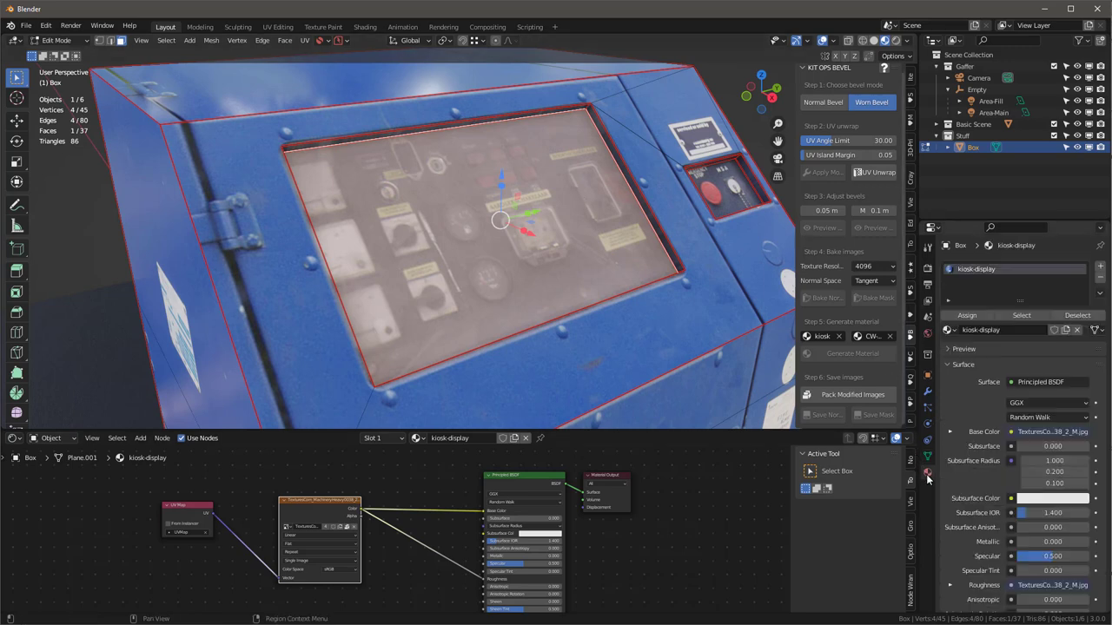
left_click(949, 331)
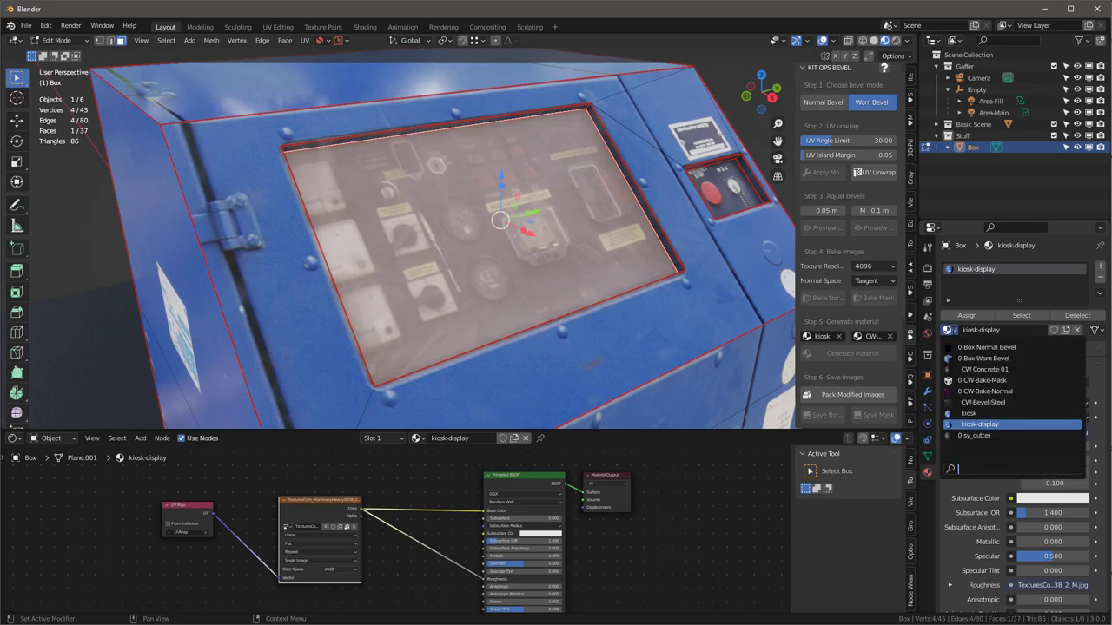
left_click(989, 415)
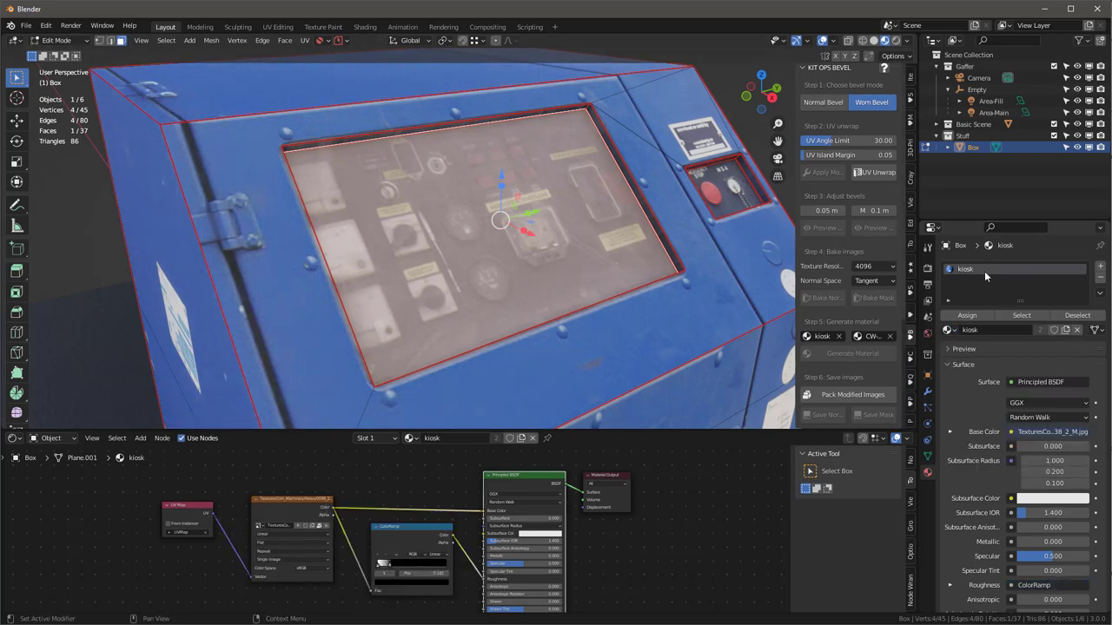
Step: Add a second material slot, assign it to the selected display face, and choose kiosk-display for it
left_click(1101, 267)
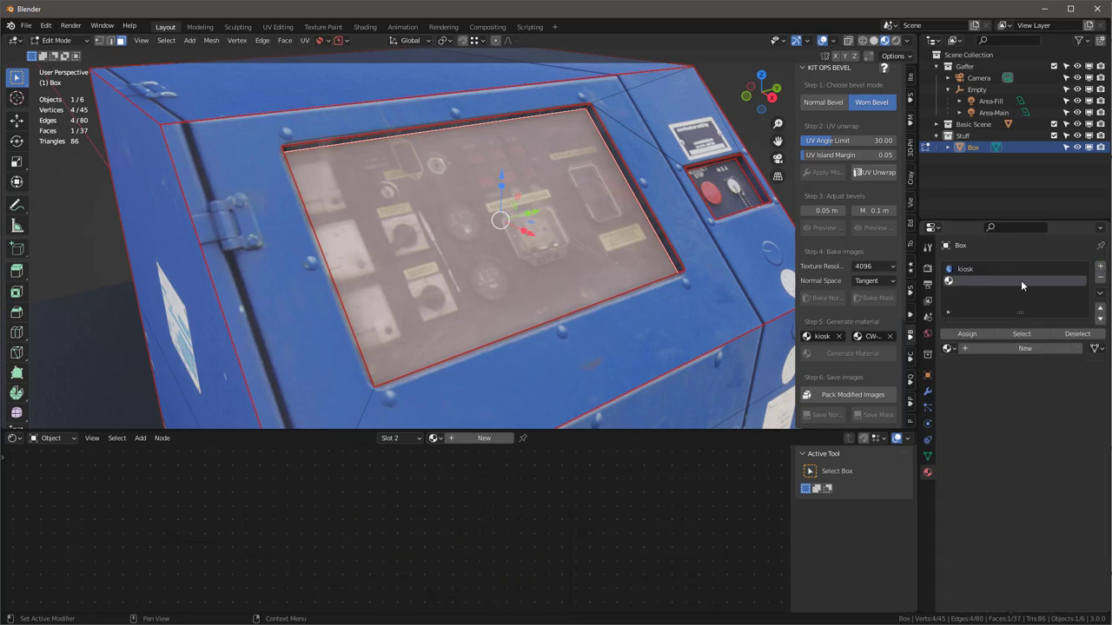
left_click(964, 334)
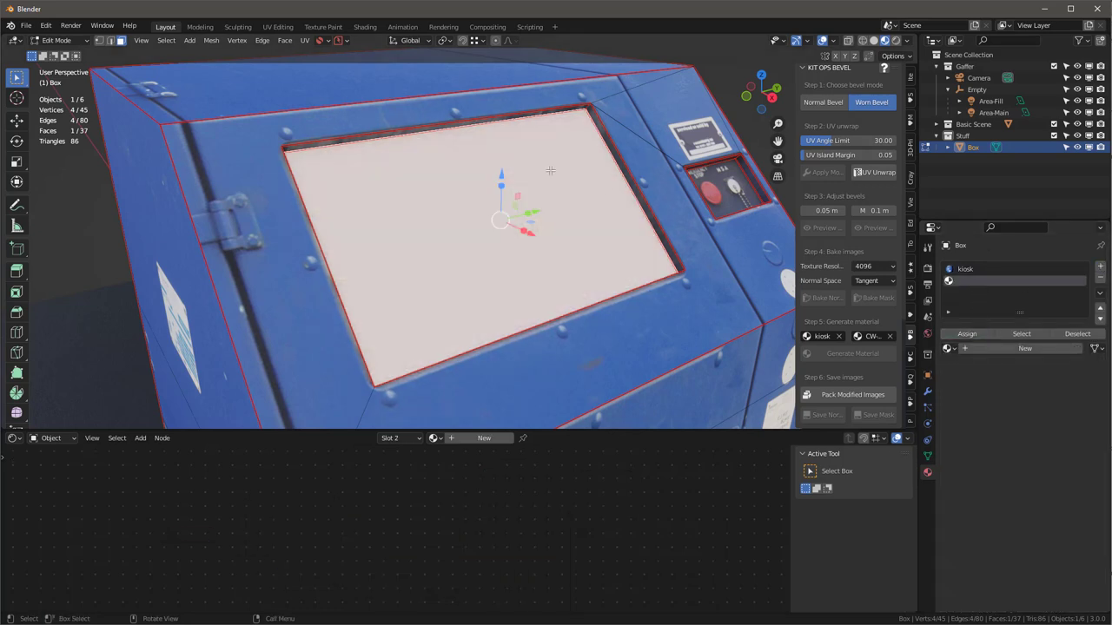
left_click(949, 348)
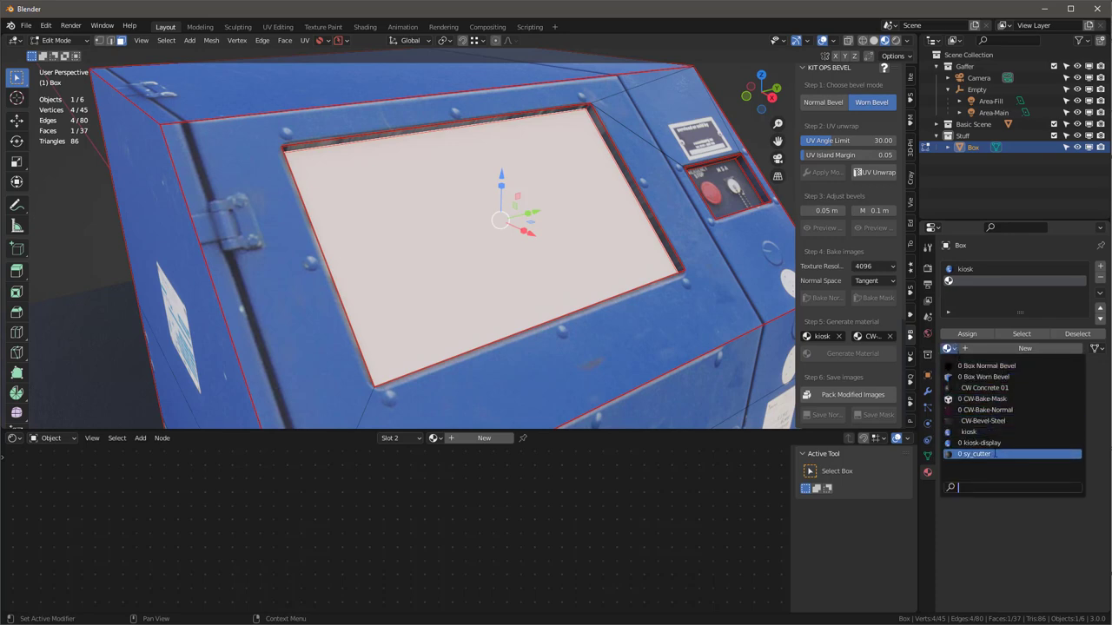
left_click(996, 443)
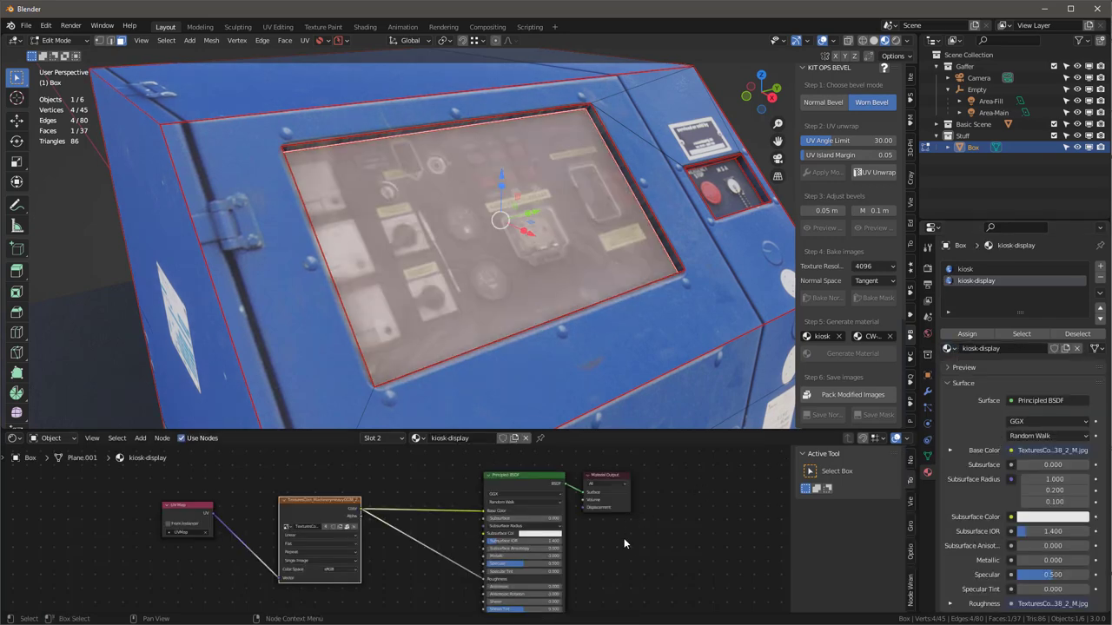
Step: Disconnect the image texture from the Principled BSDF's roughness in the kiosk-display material
scroll(685, 522, "down", 1)
scroll(386, 546, "up", 4)
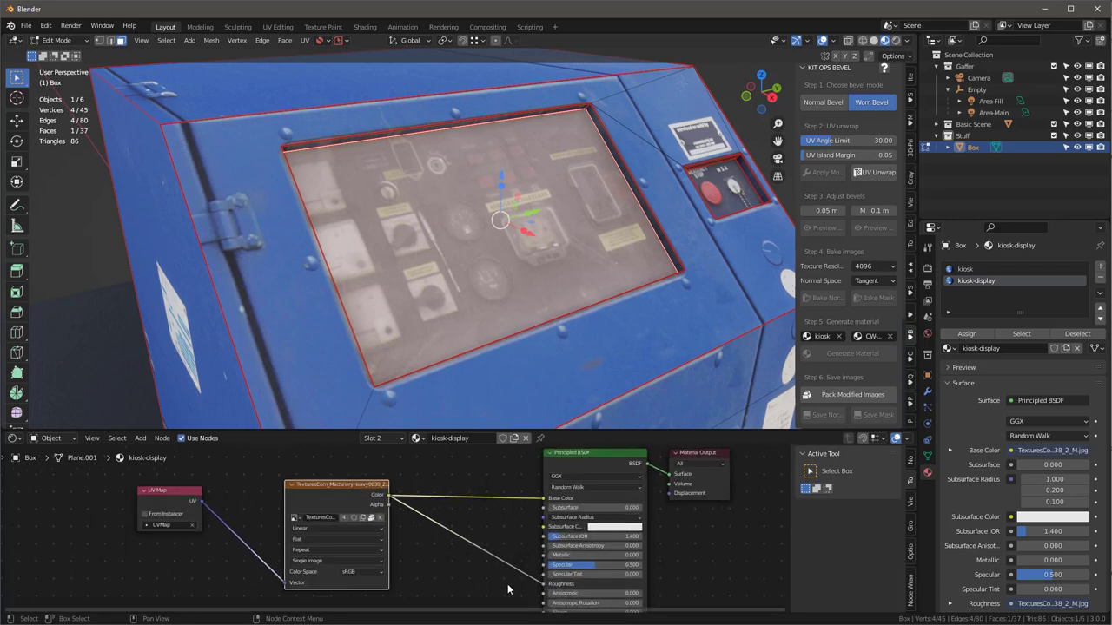
left_click_drag(544, 585, 477, 558)
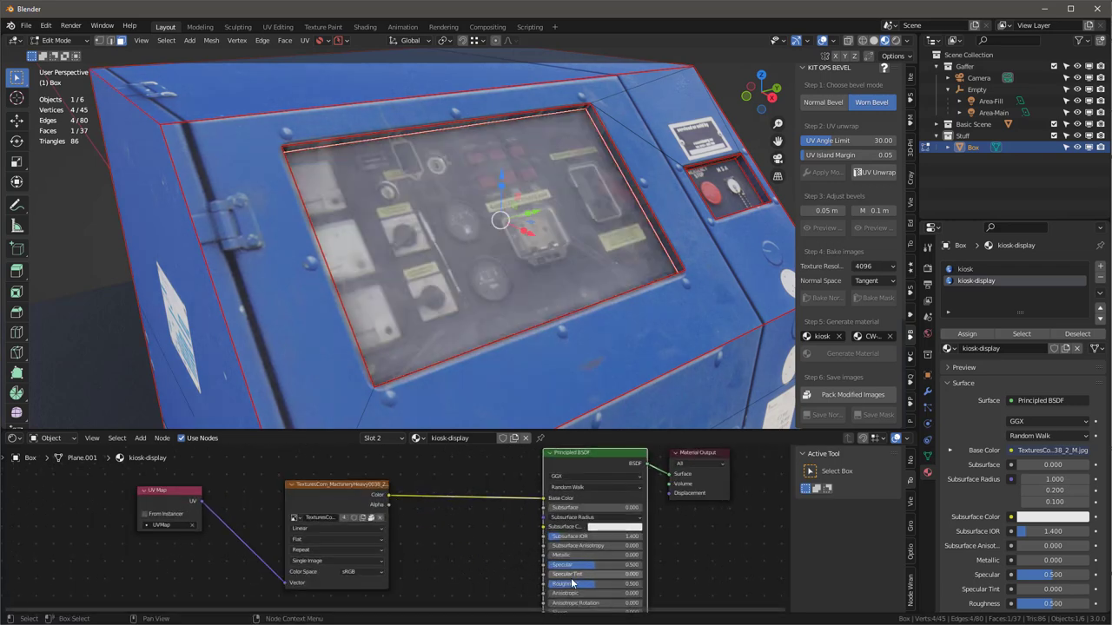
Step: Set the kiosk-display shader's roughness to 0 and its clearcoat to 1 for a glossy glass look
left_click_drag(593, 590, 556, 588)
middle_click_drag(592, 331, 669, 521)
middle_click_drag(679, 567, 660, 525)
middle_click_drag(666, 578, 669, 496)
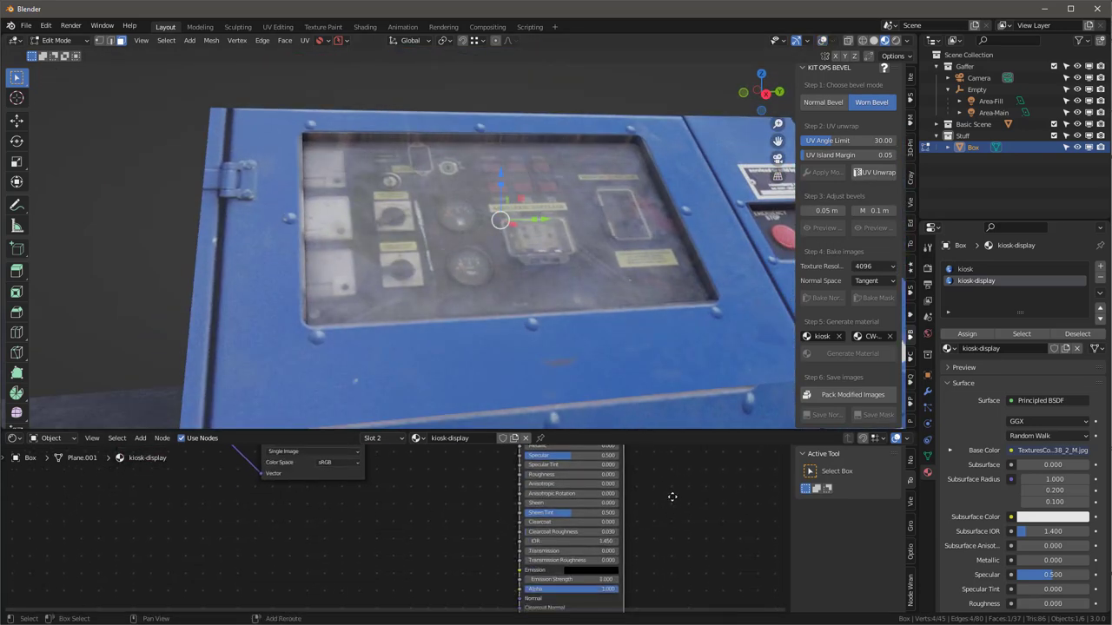
scroll(530, 513, "up", 2)
left_click_drag(500, 498, 618, 499)
middle_click_drag(564, 202, 618, 223)
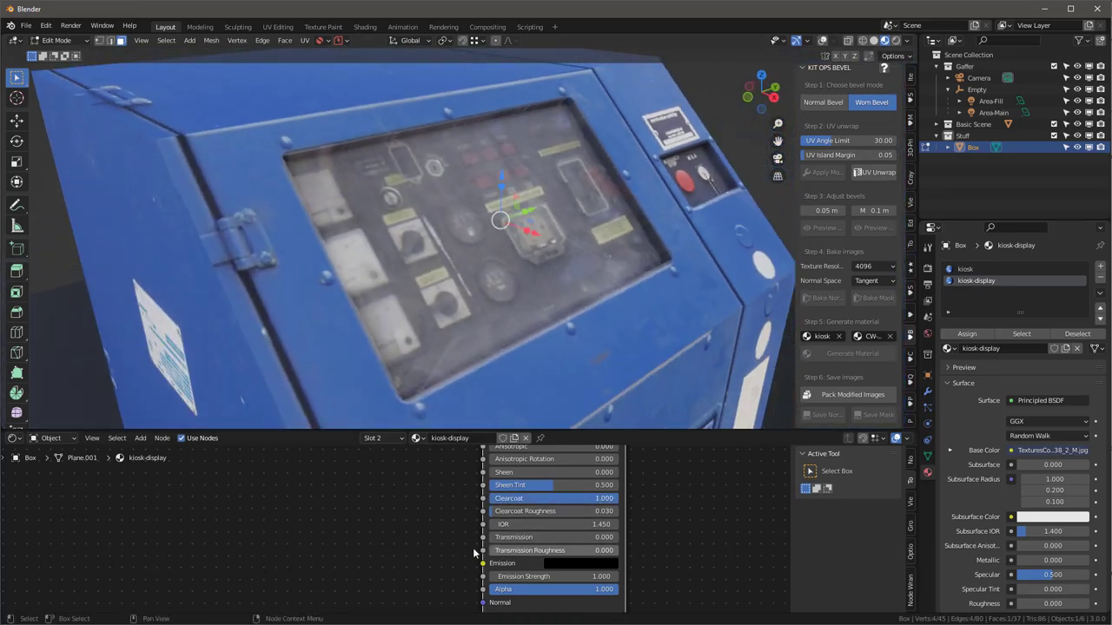
Step: Insert an RGB Curves node between the image texture and the Principled BSDF's base color in kiosk-display
scroll(568, 551, "down", 6)
middle_click_drag(474, 531, 526, 482)
scroll(497, 525, "up", 3)
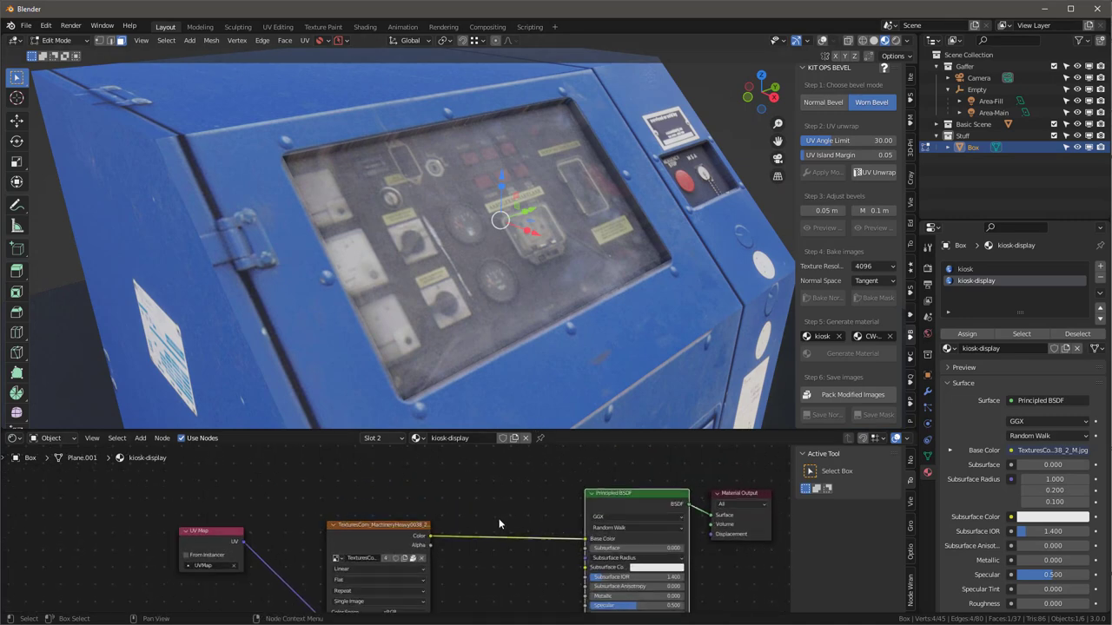
key("shift+a")
mouse_move(493, 514)
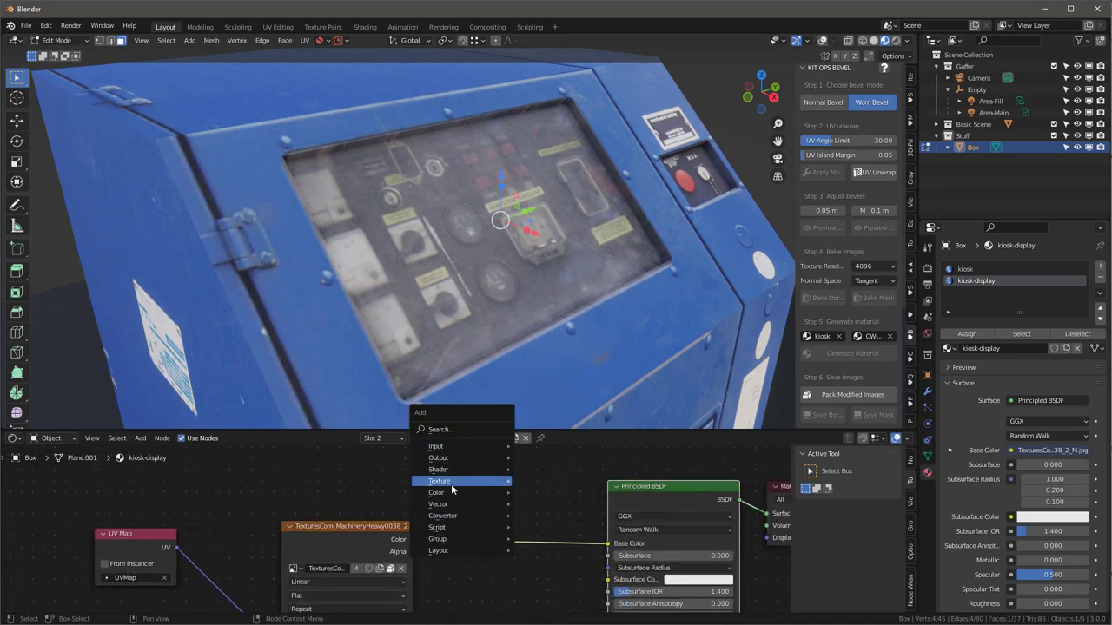
mouse_move(469, 493)
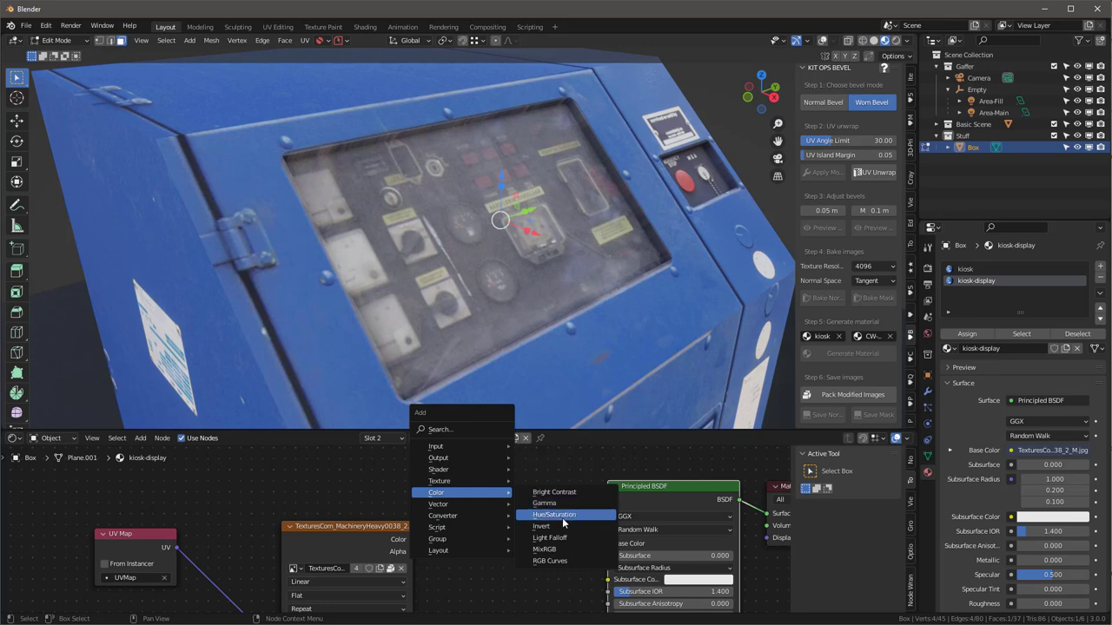
left_click(550, 562)
left_click(436, 489)
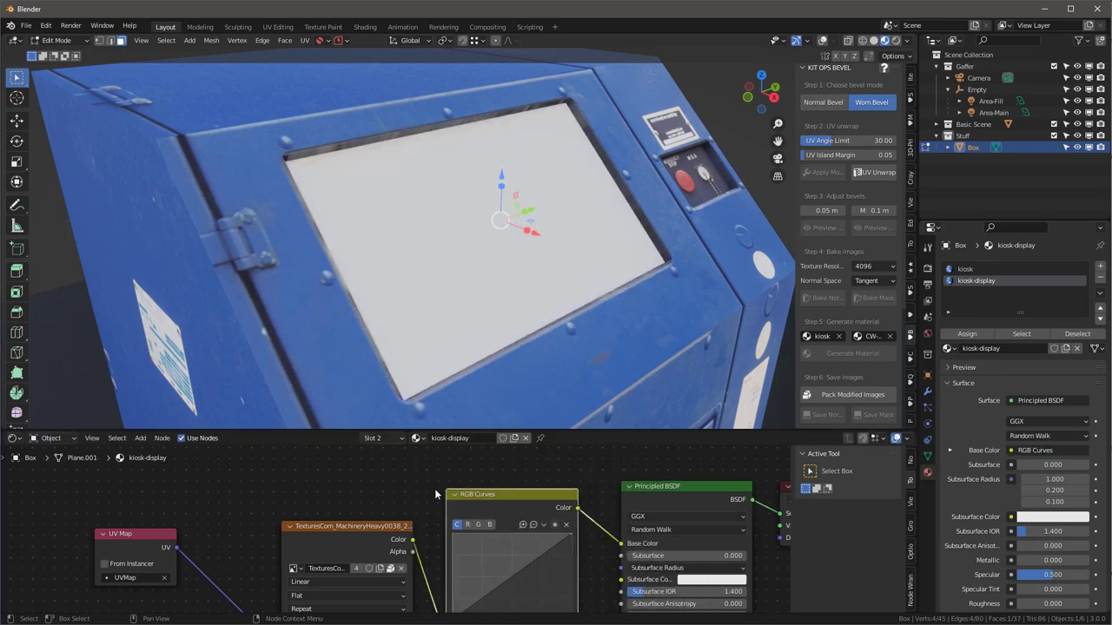
Step: Darken the display texture by pulling a point on the RGB curve down to X 0.61364, Y 0.30000
middle_click_drag(524, 580, 485, 516)
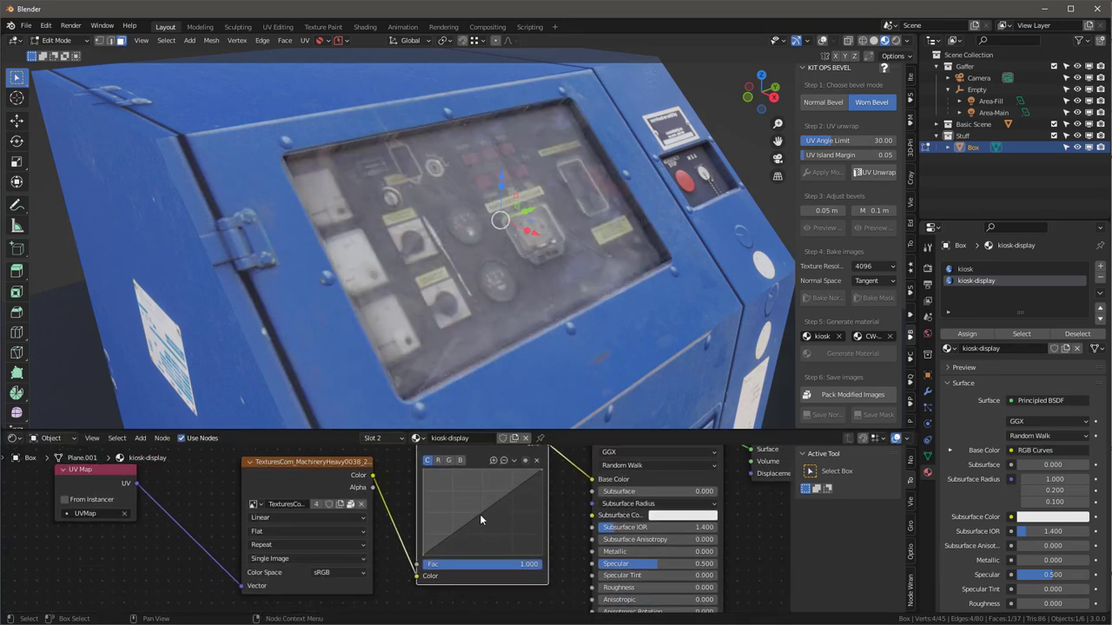
left_click_drag(480, 514, 491, 527)
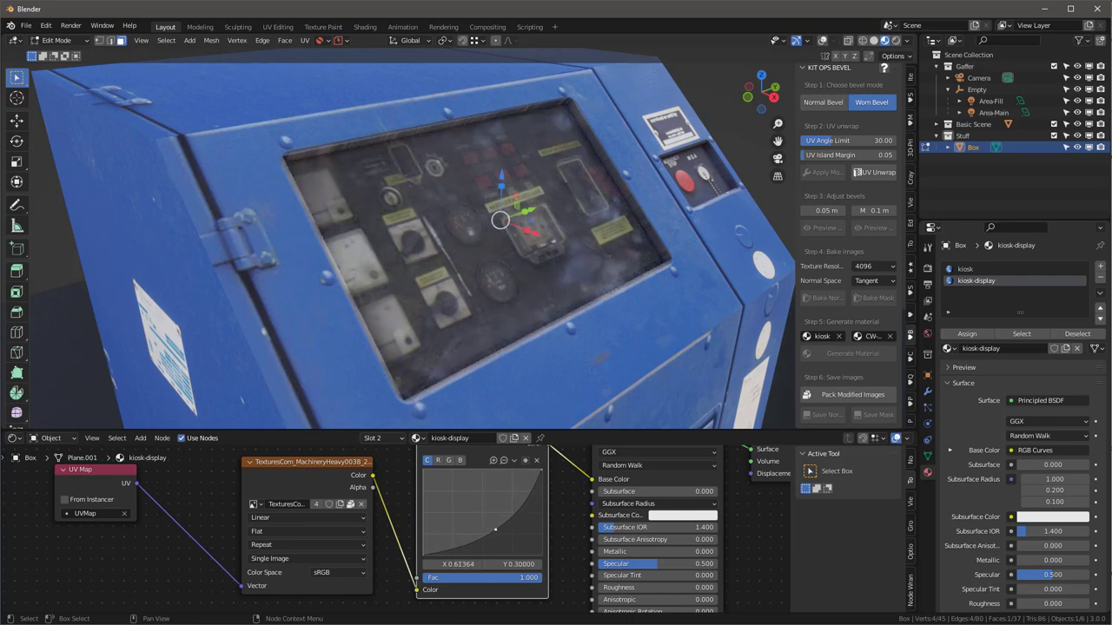
middle_click_drag(599, 287, 624, 174)
scroll(628, 268, "down", 7)
scroll(623, 174, "up", 4)
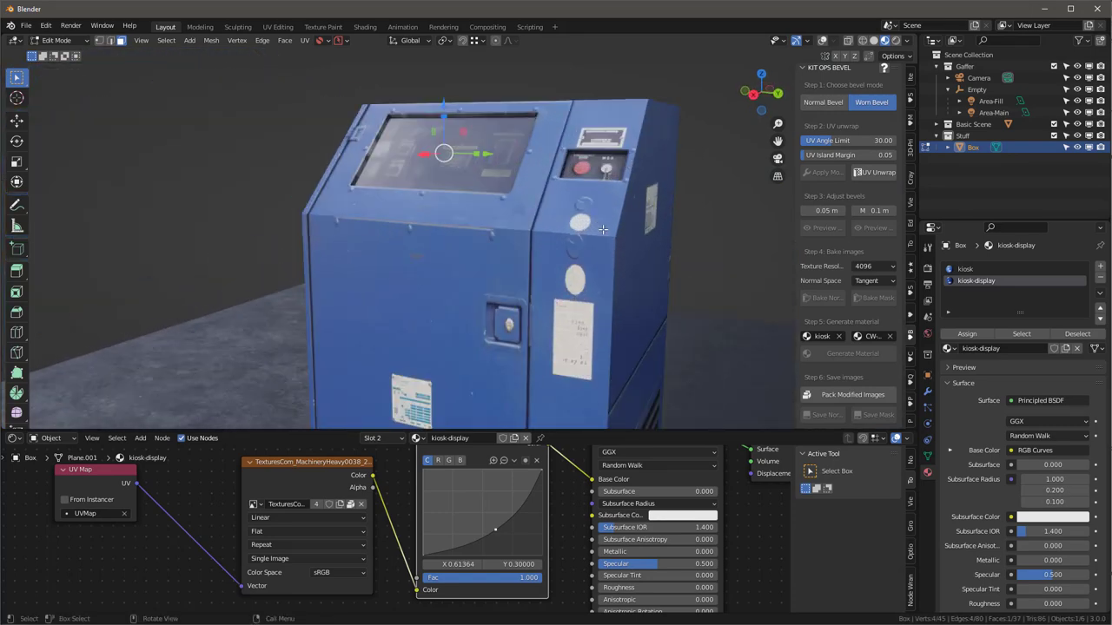
Step: Return to Object Mode with viewport overlays on and generate the worn bevel material for the cabinet
key("Tab")
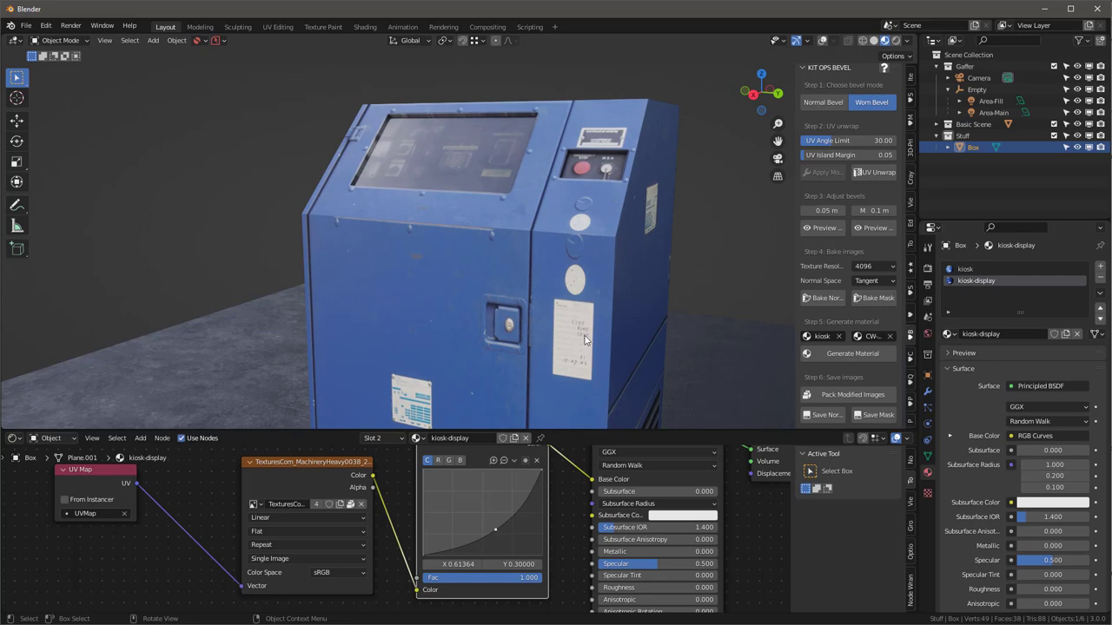
left_click(822, 40)
middle_click_drag(522, 273, 600, 283)
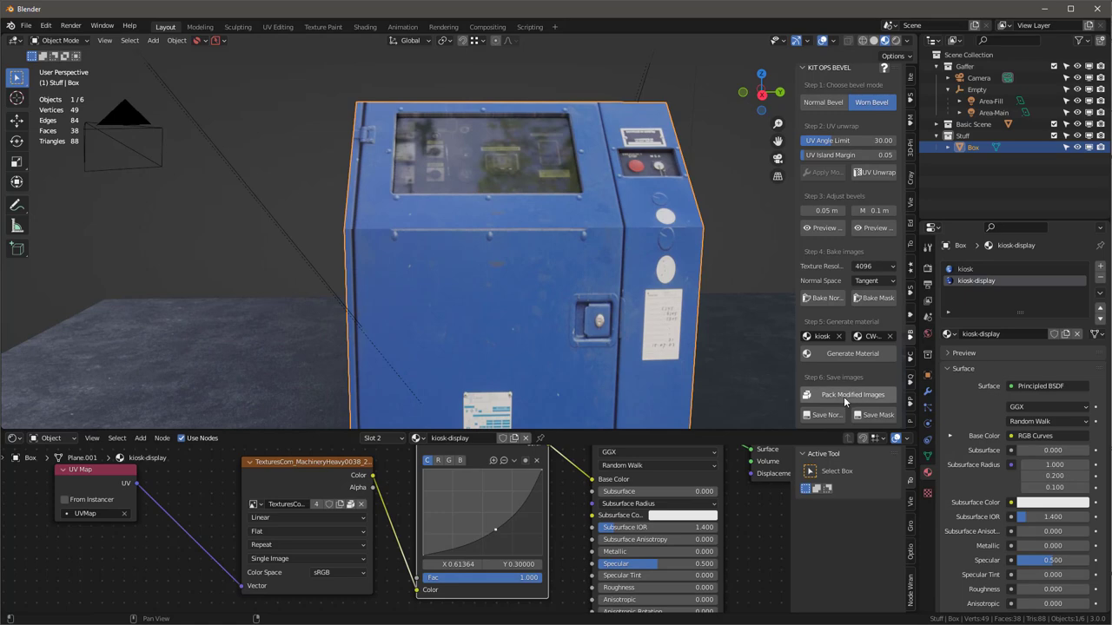
left_click(860, 354)
middle_click_drag(546, 225, 608, 296)
scroll(565, 545, "down", 2)
scroll(565, 544, "down", 3)
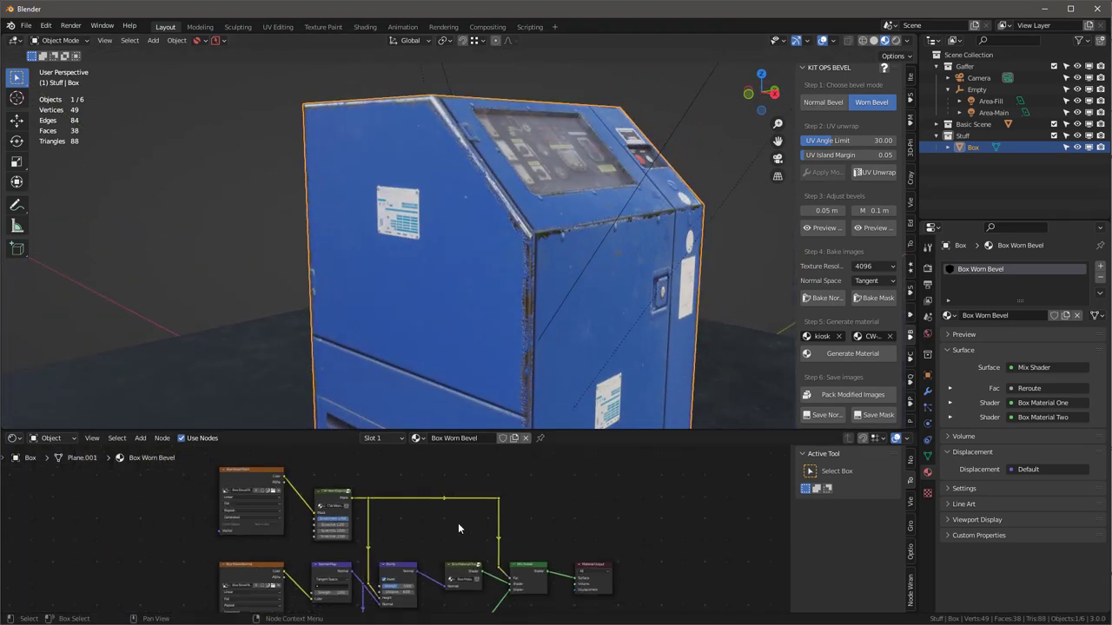
Step: In the worn mask node, set Scratch Width to 1, Scratch A to 1.75 and Scratch Sc to 1.5
middle_click_drag(339, 519, 589, 495)
scroll(600, 493, "up", 10)
scroll(641, 491, "up", 2)
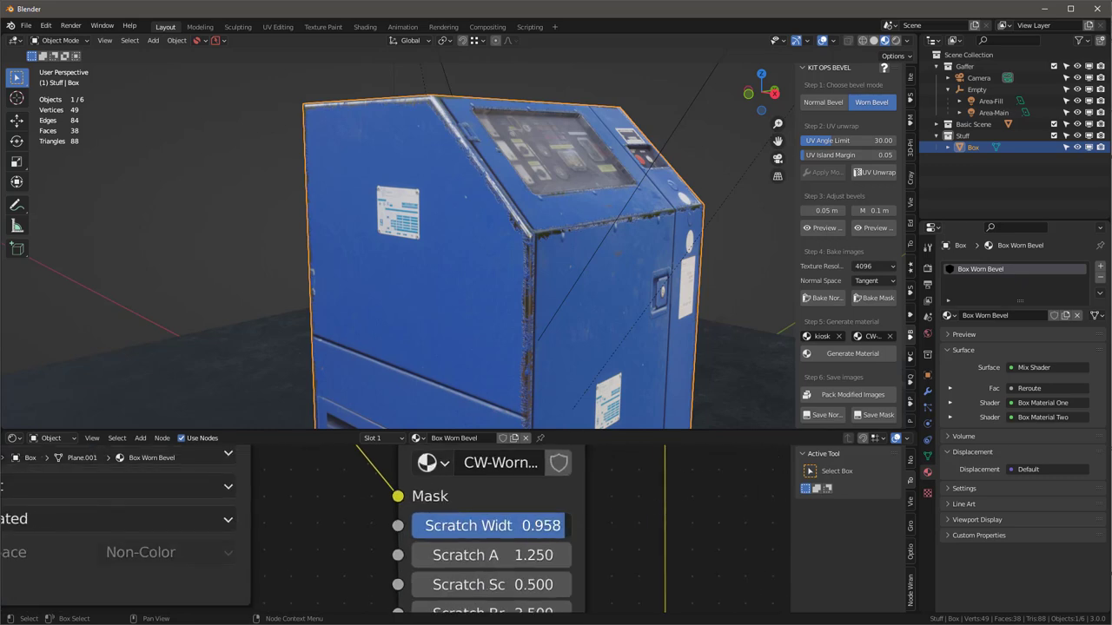
mouse_move(565, 525)
left_mouse_down()
mouse_move(527, 525)
mouse_move(572, 525)
left_mouse_up()
left_click_drag(486, 555, 530, 585)
Step: Set the worn mask node's Scratch Br to 1.7, judging the edge wear on the cabinet
middle_click_drag(638, 579, 573, 502)
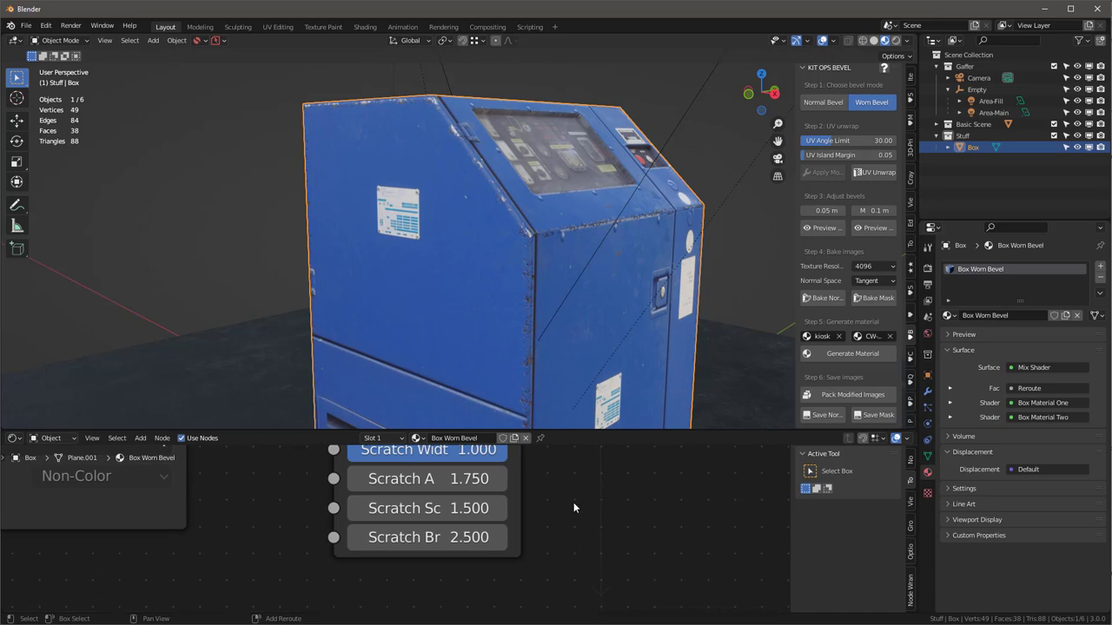
left_click_drag(469, 538, 365, 538)
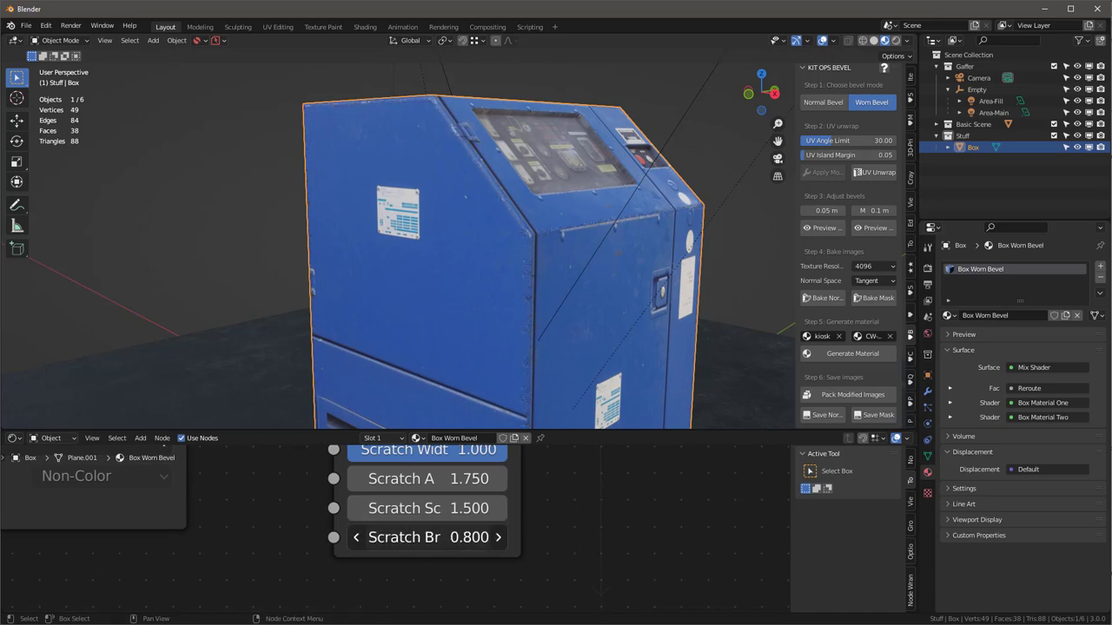
middle_click_drag(642, 261, 619, 209)
scroll(608, 226, "up", 5)
scroll(609, 223, "down", 6)
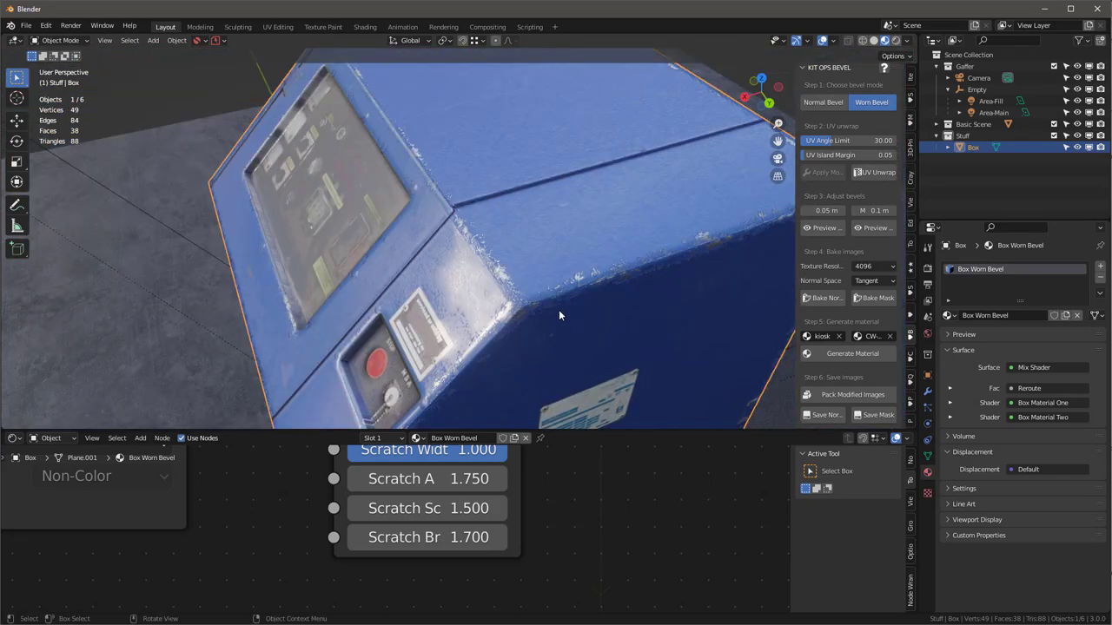
Step: Examine the cabinet's worn edges, display and base from several angles and distances, toggling its selection and leaving it selected
scroll(558, 310, "up", 3)
middle_click_drag(533, 278, 529, 221)
scroll(567, 276, "down", 7)
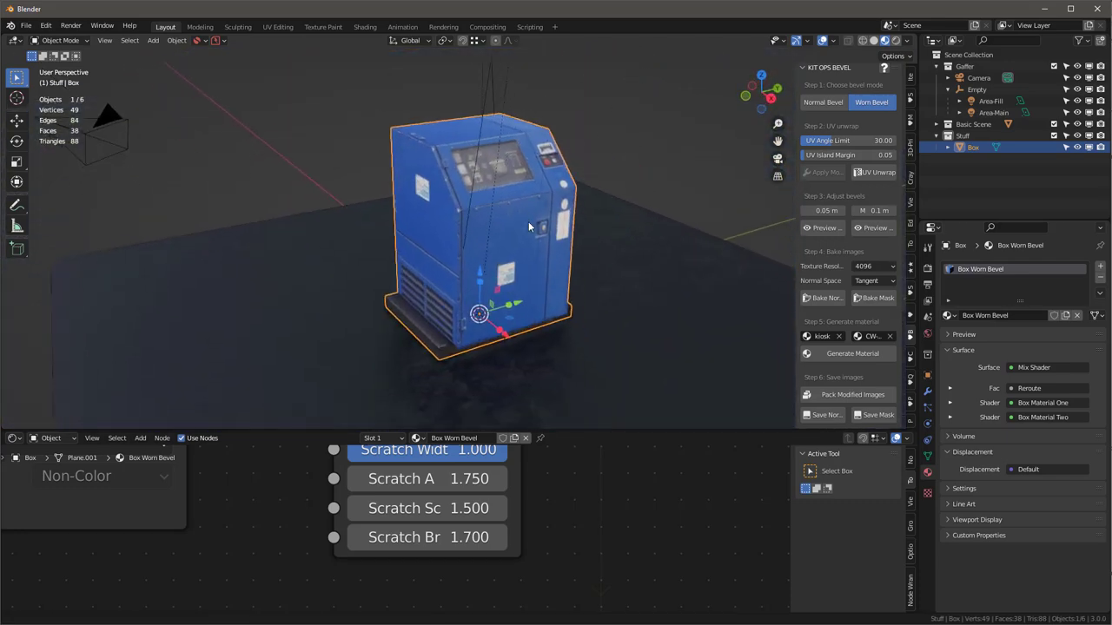
scroll(532, 243, "up", 1)
left_click(645, 191)
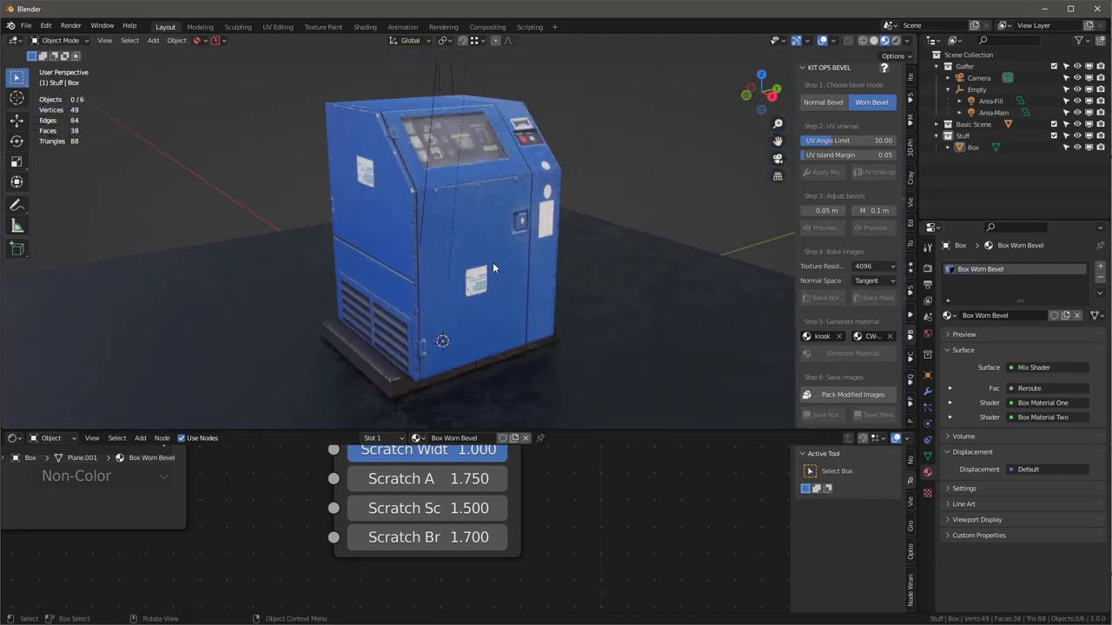
left_click(492, 265)
left_click(680, 167)
middle_click_drag(680, 167, 603, 204)
scroll(408, 395, "up", 6)
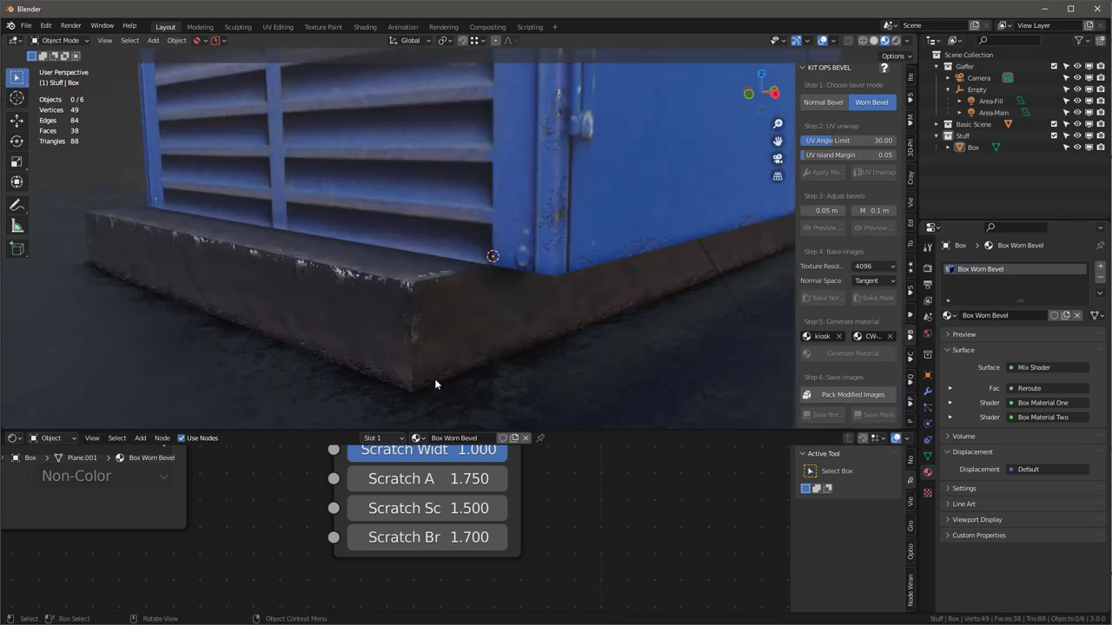
scroll(434, 367, "down", 7)
scroll(441, 313, "up", 2)
mouse_move(452, 318)
middle_mouse_down()
mouse_move(445, 260)
mouse_move(493, 222)
mouse_move(354, 211)
mouse_move(452, 209)
mouse_move(347, 187)
mouse_move(360, 172)
mouse_move(407, 179)
mouse_move(509, 232)
middle_mouse_up()
left_click(495, 244)
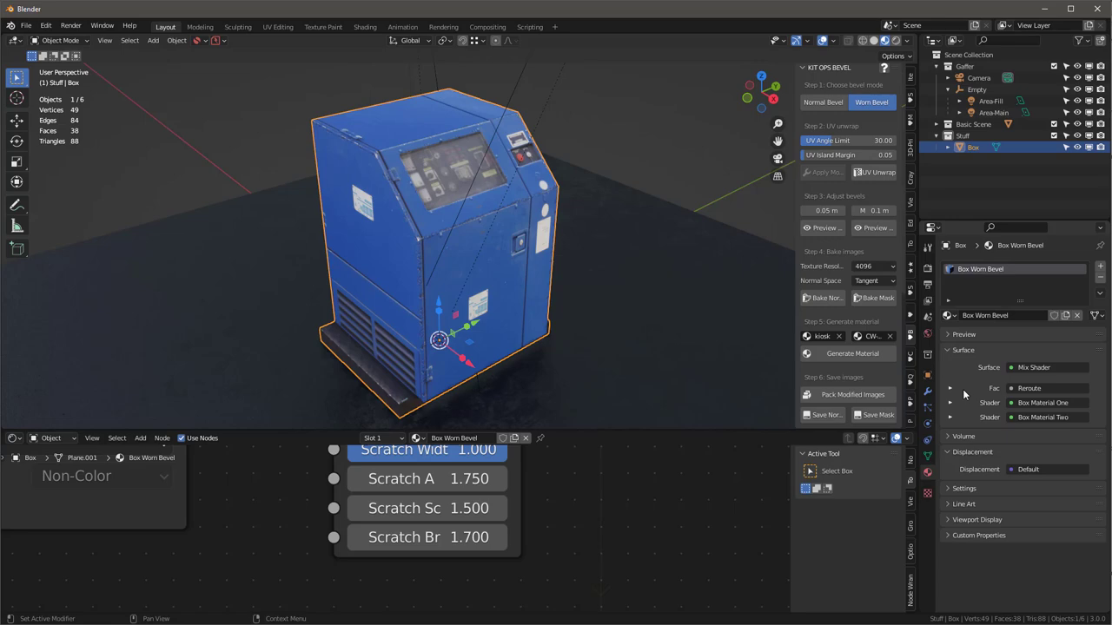
Step: Show the scene's render settings and save the file with PowerSave
mouse_move(500, 285)
middle_mouse_down()
mouse_move(445, 269)
mouse_move(535, 269)
mouse_move(508, 271)
middle_mouse_up()
left_click(927, 269)
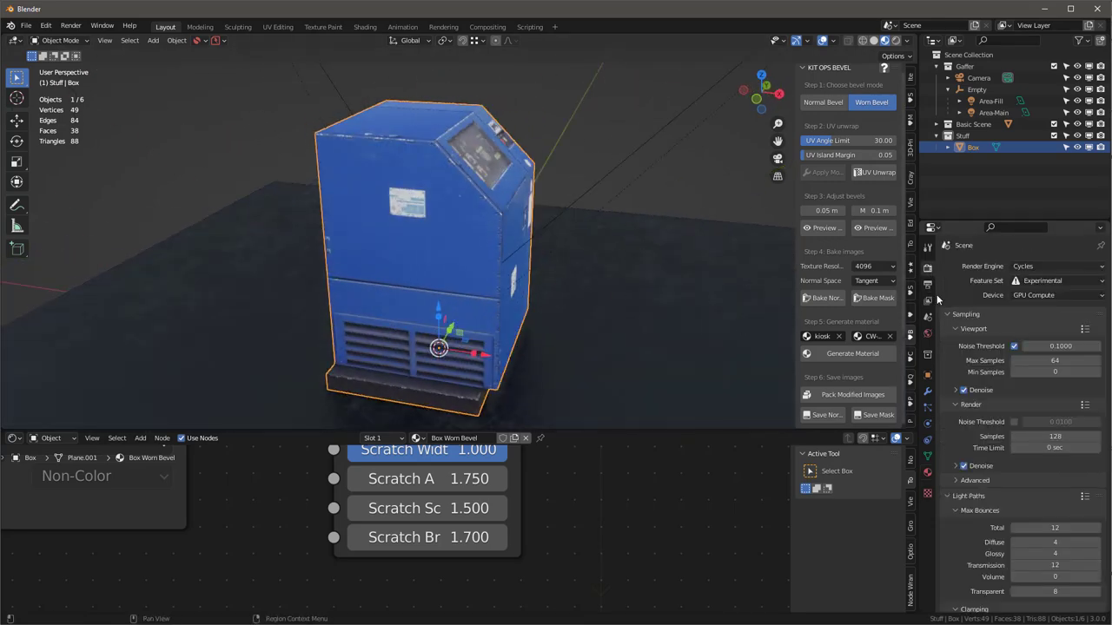
left_click(214, 41)
left_click(221, 79)
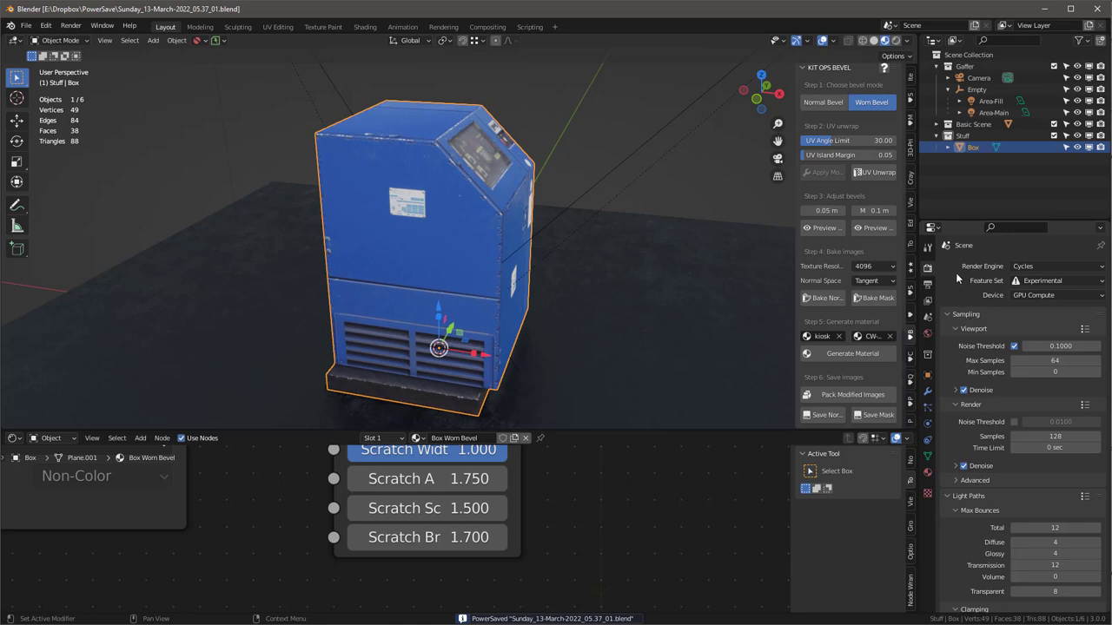
Step: Look up the SimpleBake add-on in the preferences by searching for "simpl" and review its details
scroll(990, 391, "down", 6)
scroll(1005, 252, "up", 5)
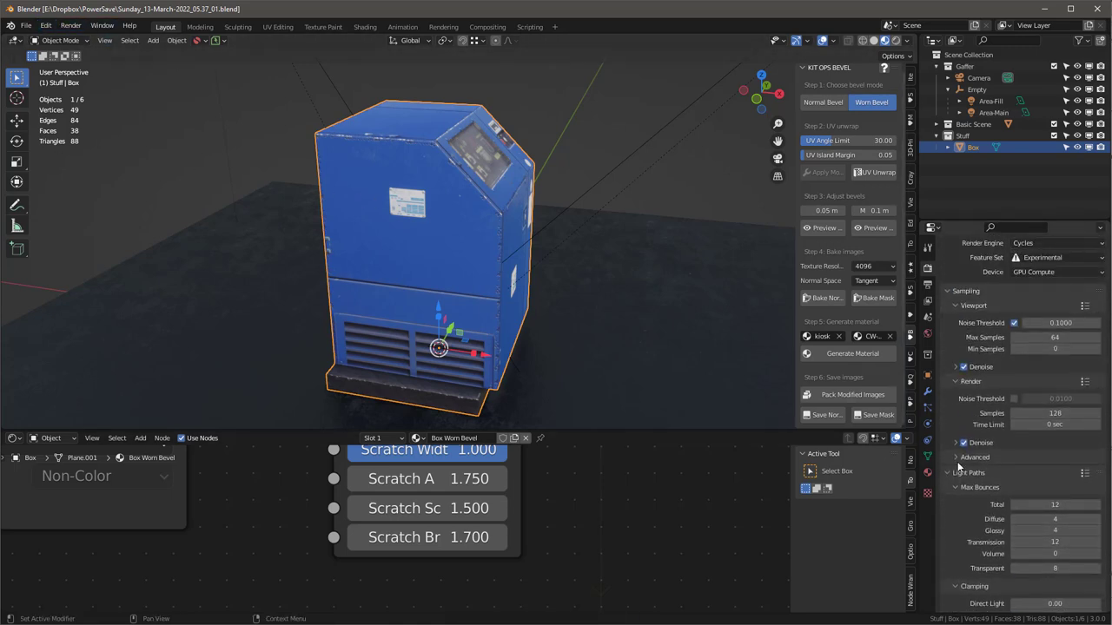
left_click(43, 25)
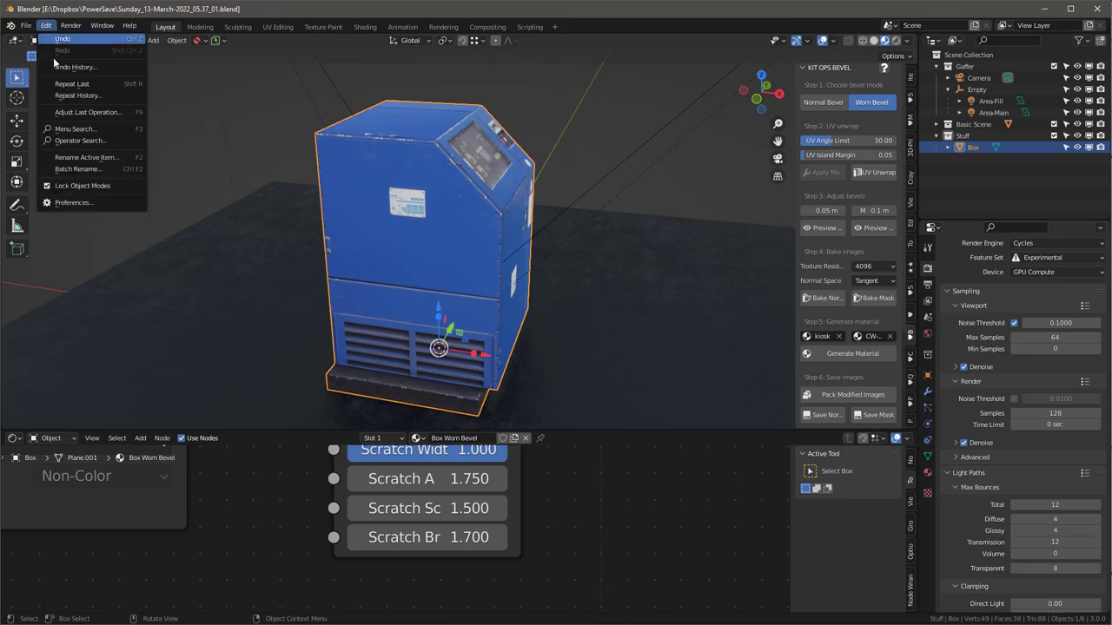
left_click(80, 204)
left_click(330, 77)
key("BackSpace")
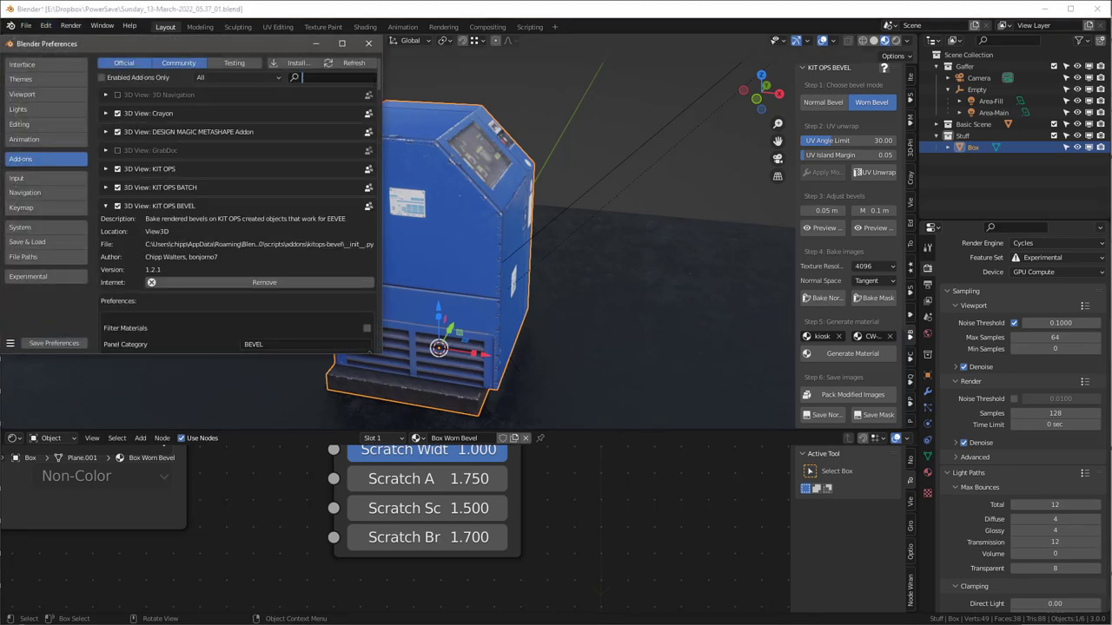
type("simpl")
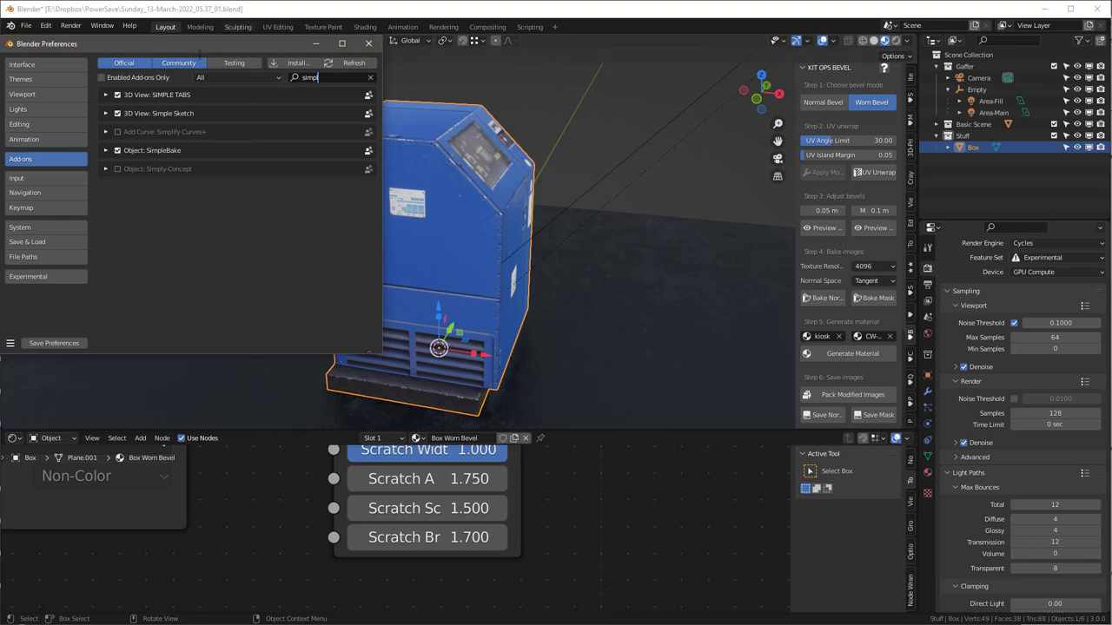
left_click(106, 151)
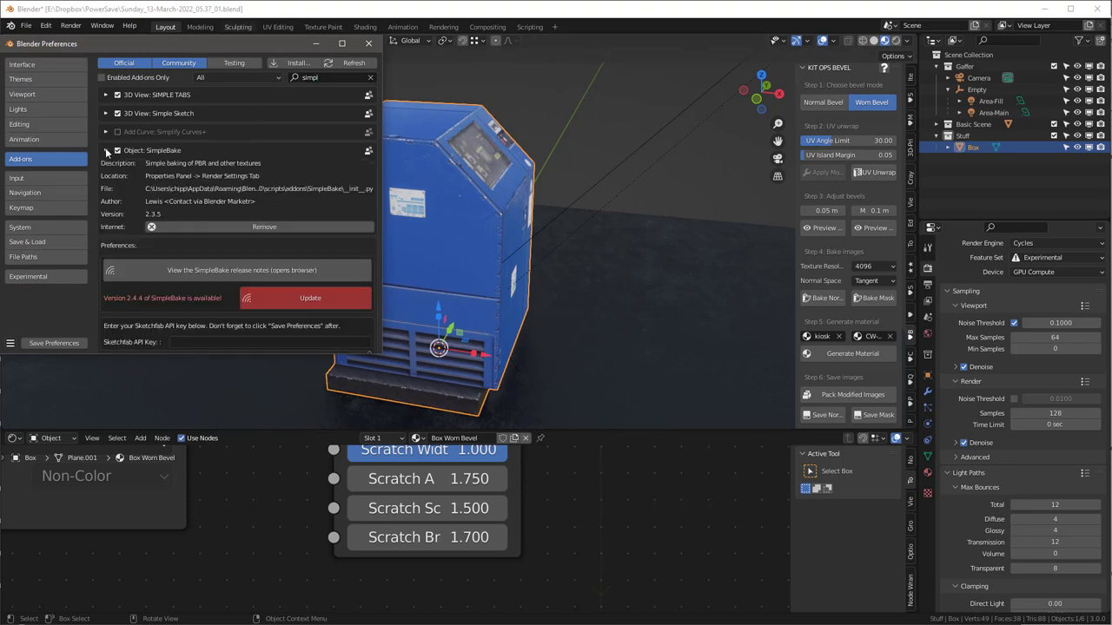
scroll(300, 235, "down", 2)
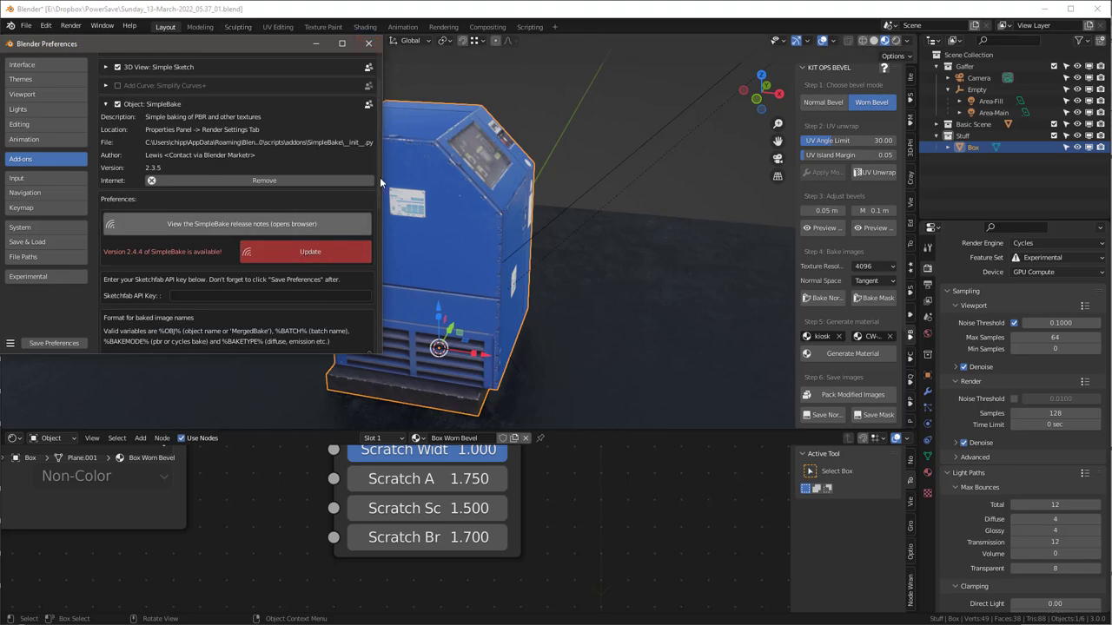
left_click(371, 43)
Step: Add the selected cabinet to SimpleBake's bake objects list
middle_click_drag(565, 295, 417, 288)
scroll(1013, 426, "down", 3)
scroll(1013, 426, "down", 10)
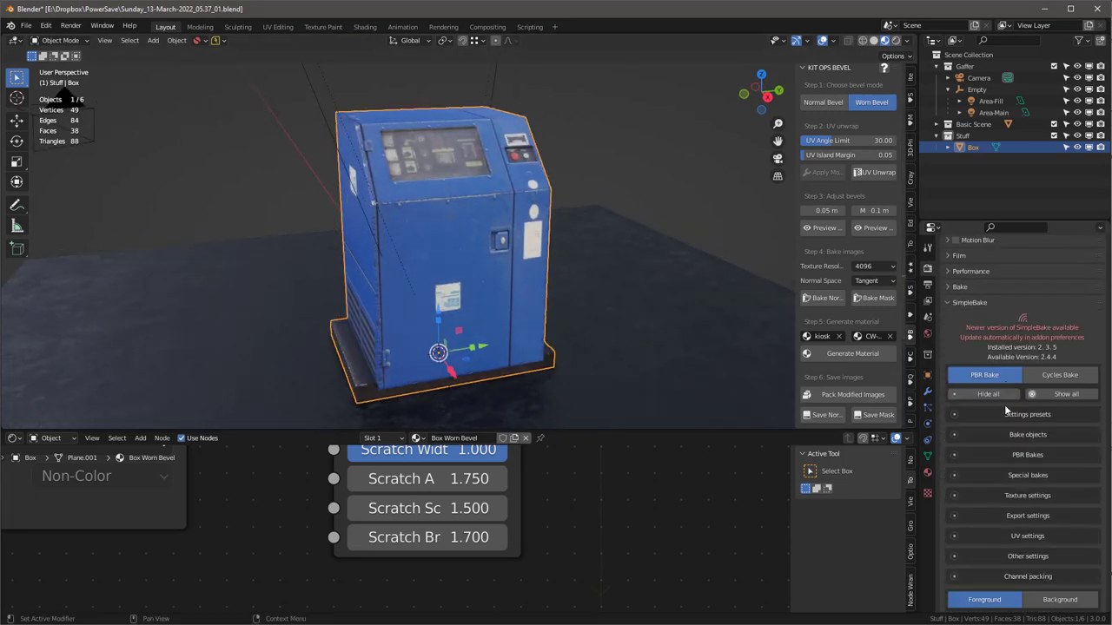
scroll(997, 337, "down", 2)
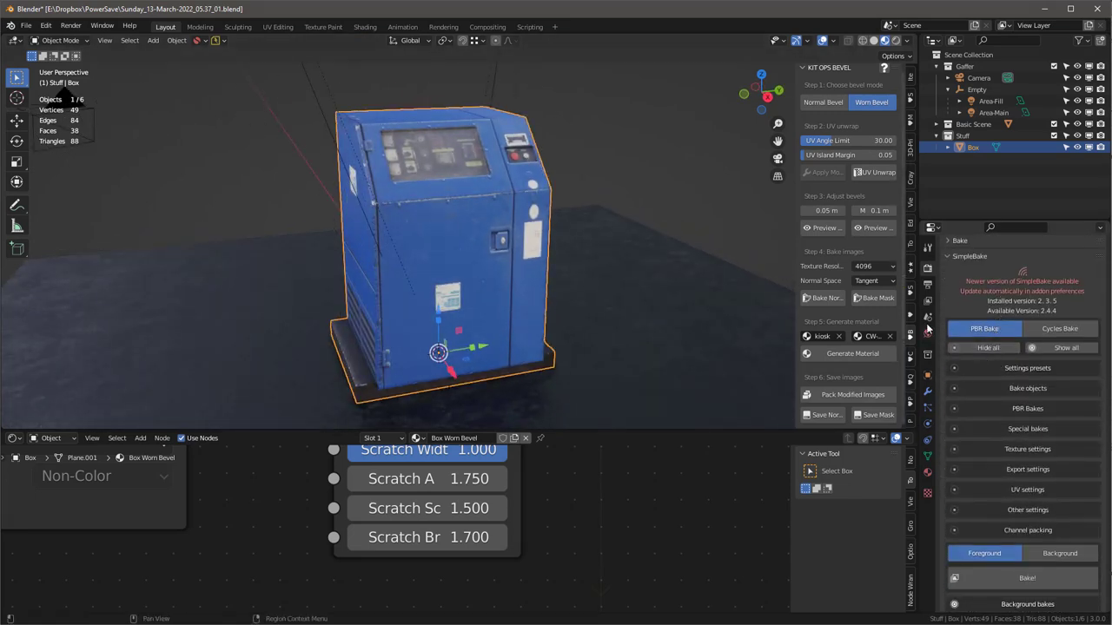
left_click(954, 372)
left_click(955, 372)
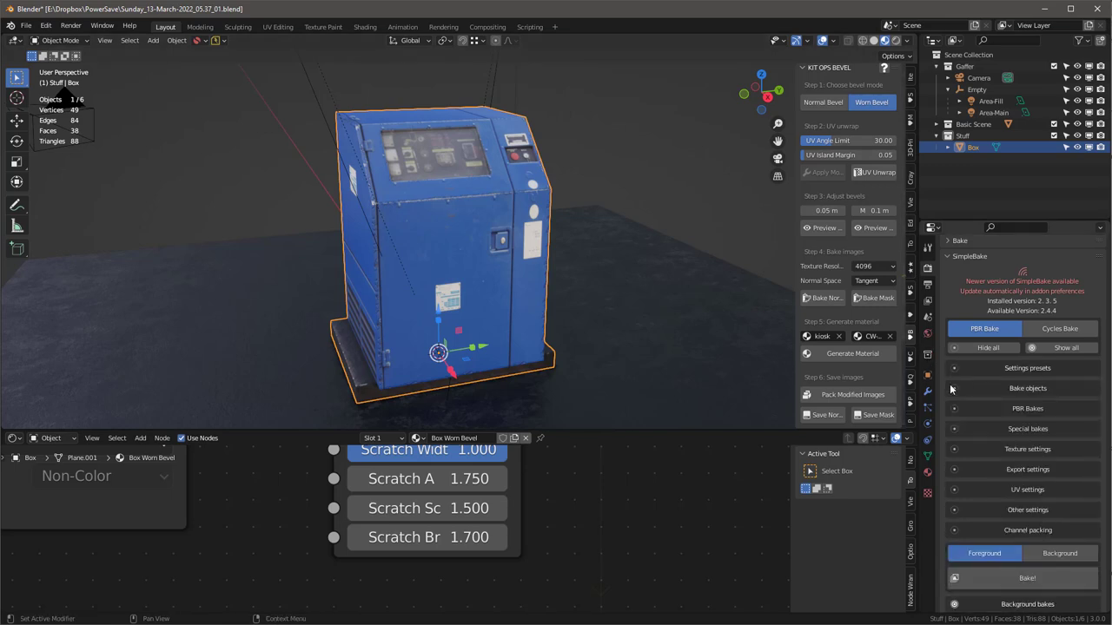
left_click(953, 388)
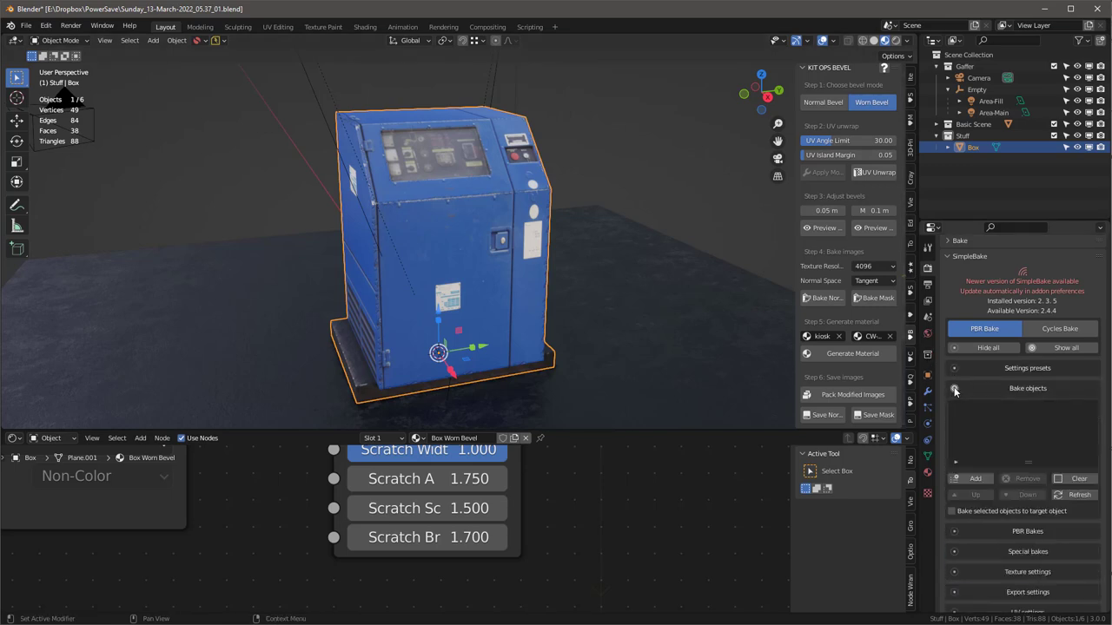
left_click(955, 480)
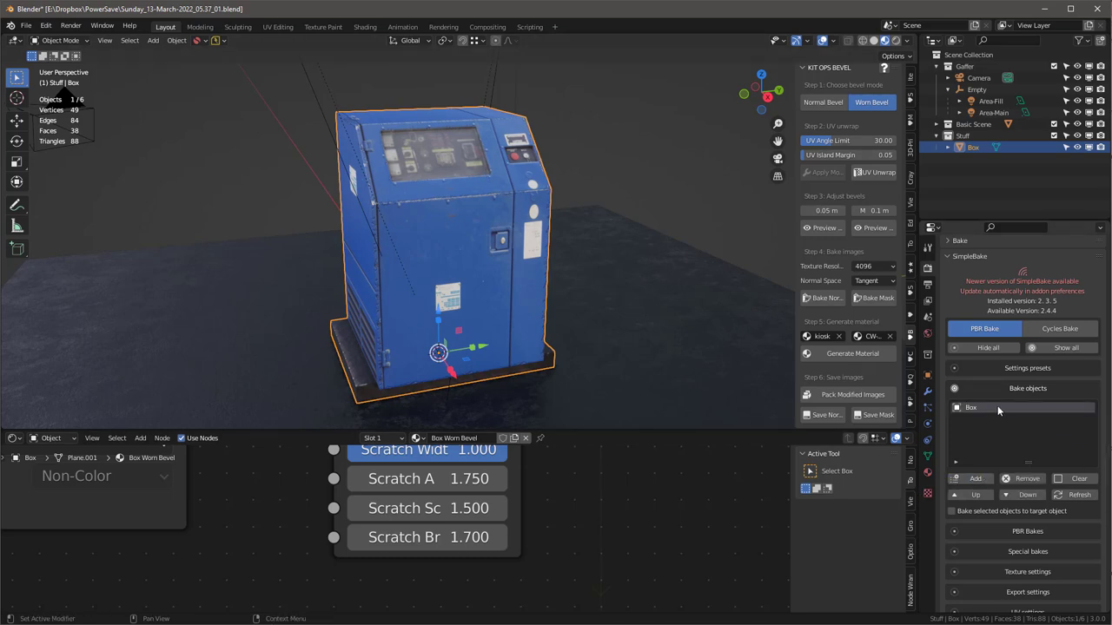
left_click(954, 390)
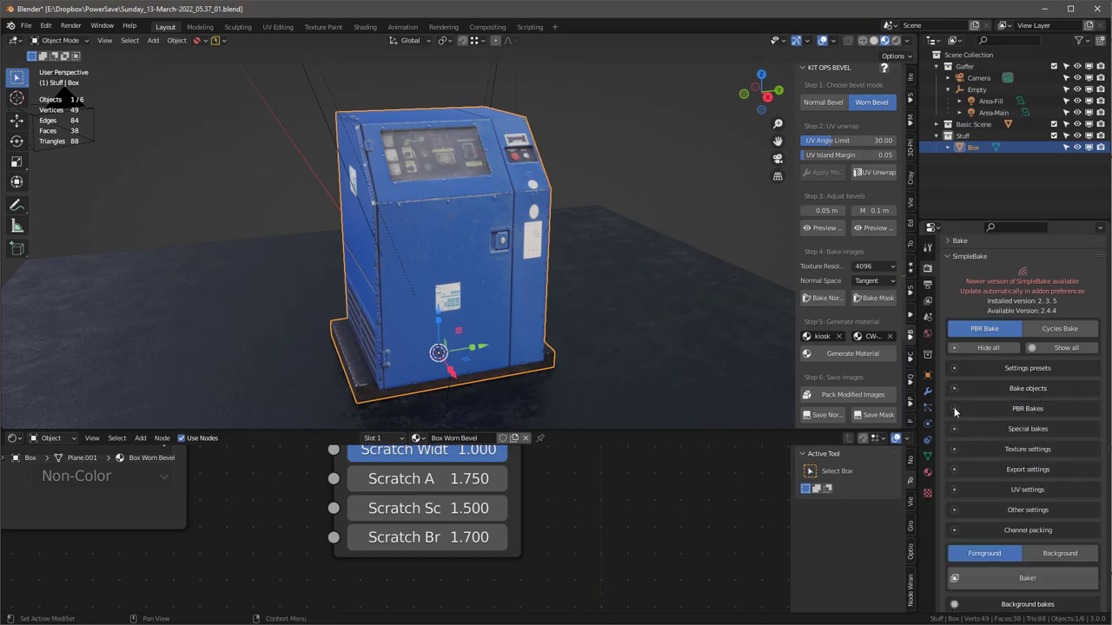
Step: Enable Metalness, Roughness/Glossy and Normal alongside Diffuse in the PBR bakes, checking the worn edges on the cabinet
left_click(955, 408)
left_click(1030, 425)
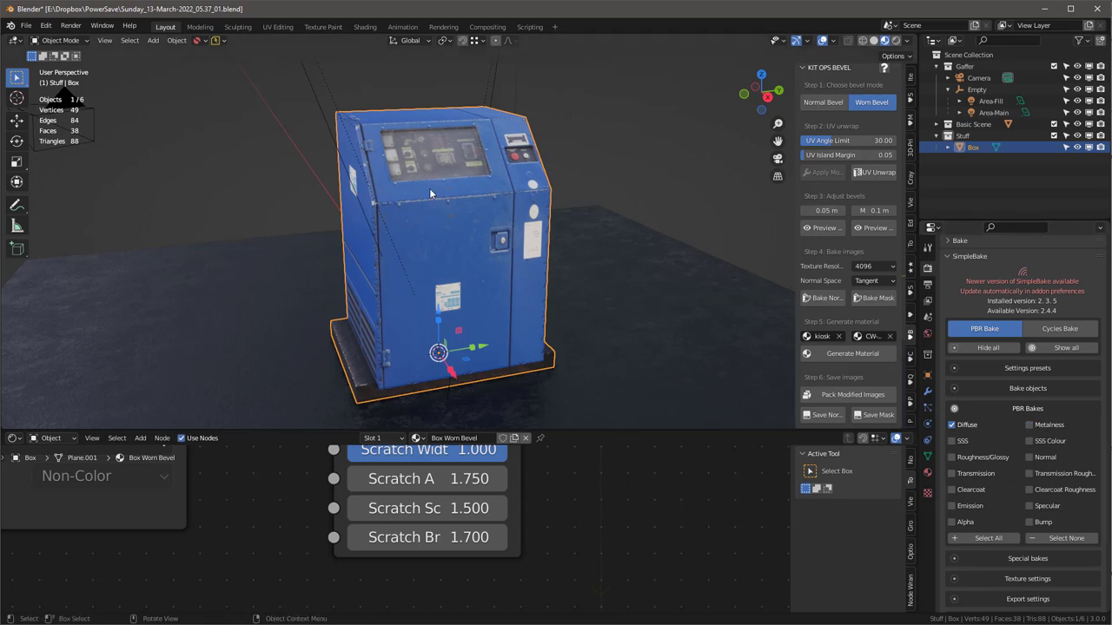
mouse_move(483, 248)
middle_mouse_down()
mouse_move(485, 224)
mouse_move(460, 231)
mouse_move(487, 240)
middle_mouse_up()
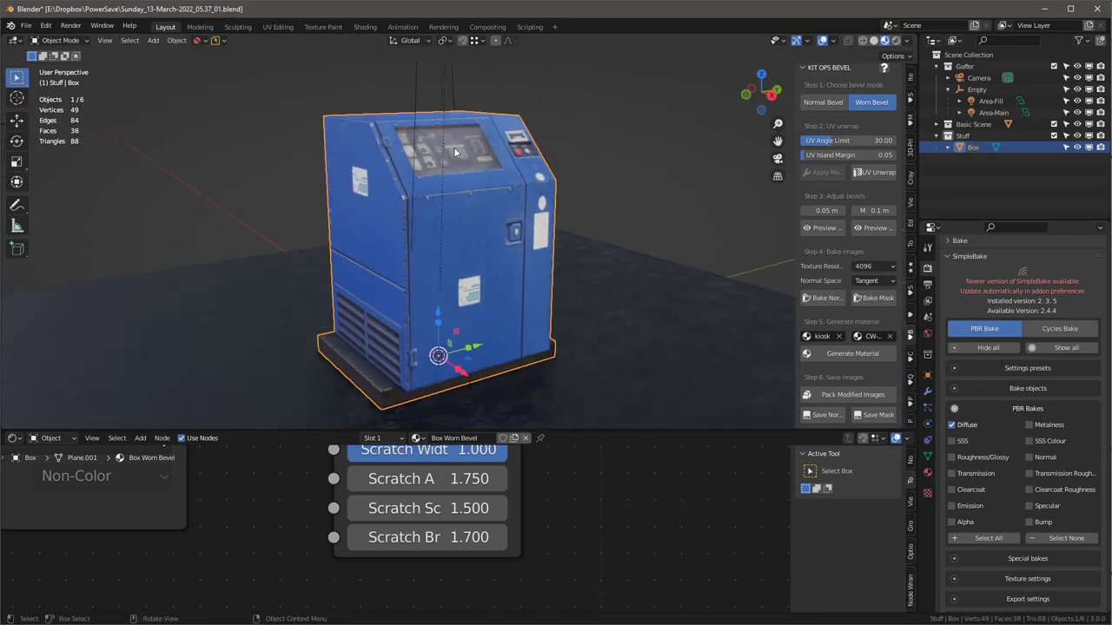
middle_click_drag(455, 152, 470, 224)
scroll(471, 222, "up", 8)
scroll(490, 199, "down", 3)
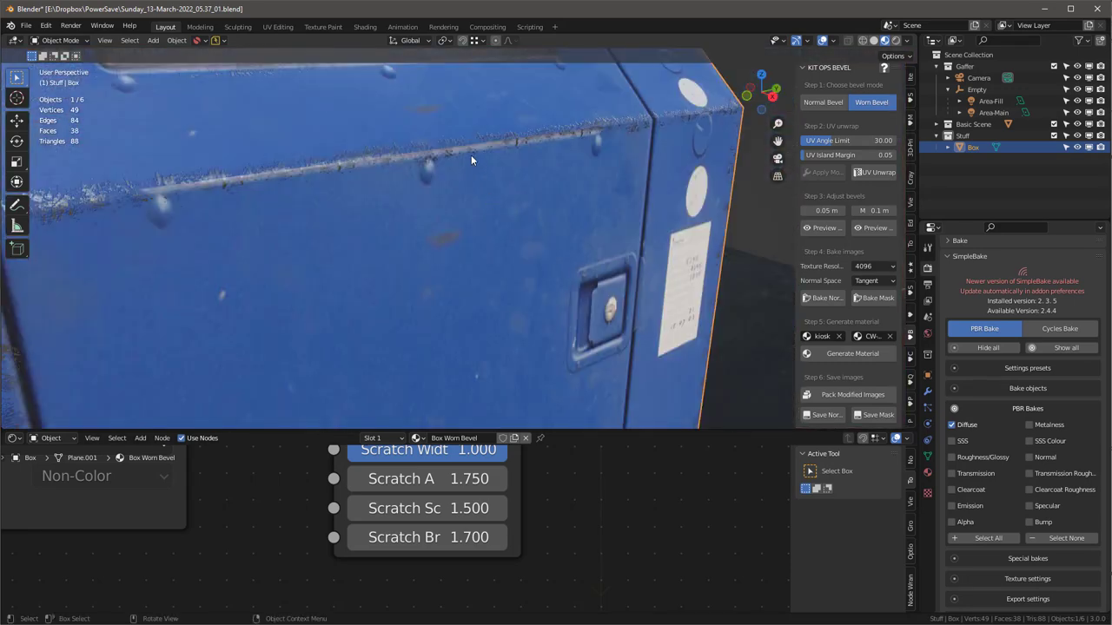
scroll(441, 156, "down", 5)
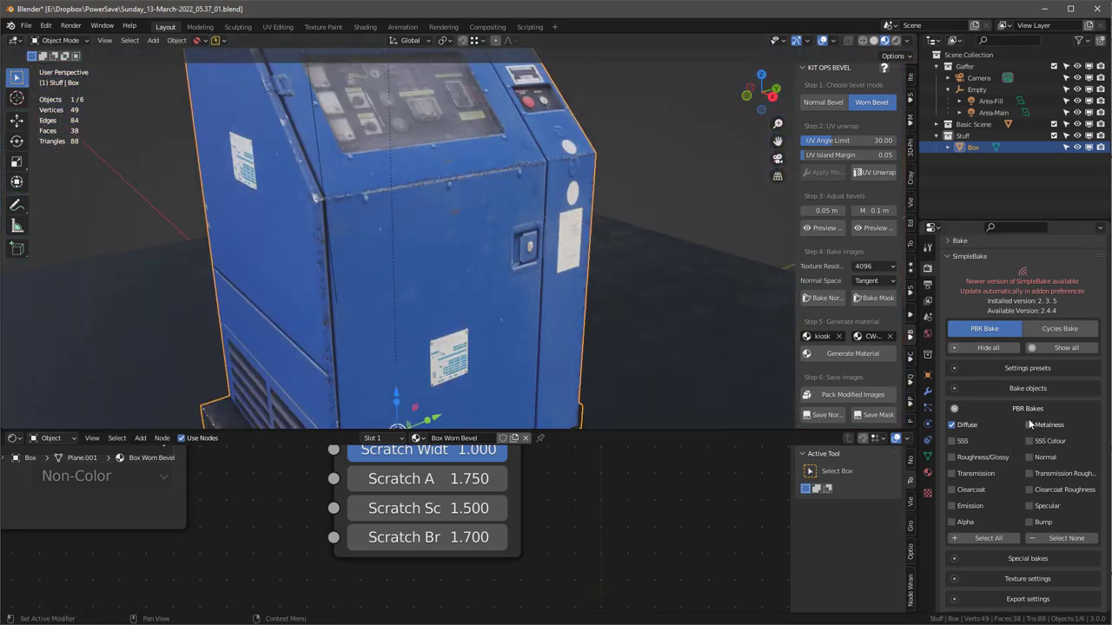
left_click(952, 458)
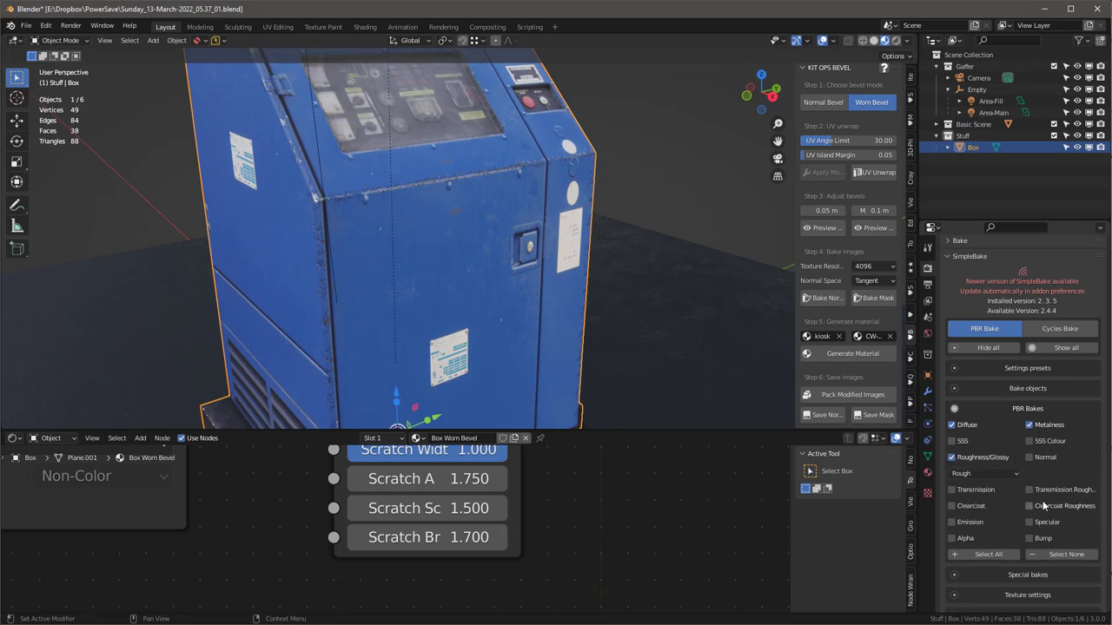
left_click(1031, 460)
scroll(1082, 556, "down", 1)
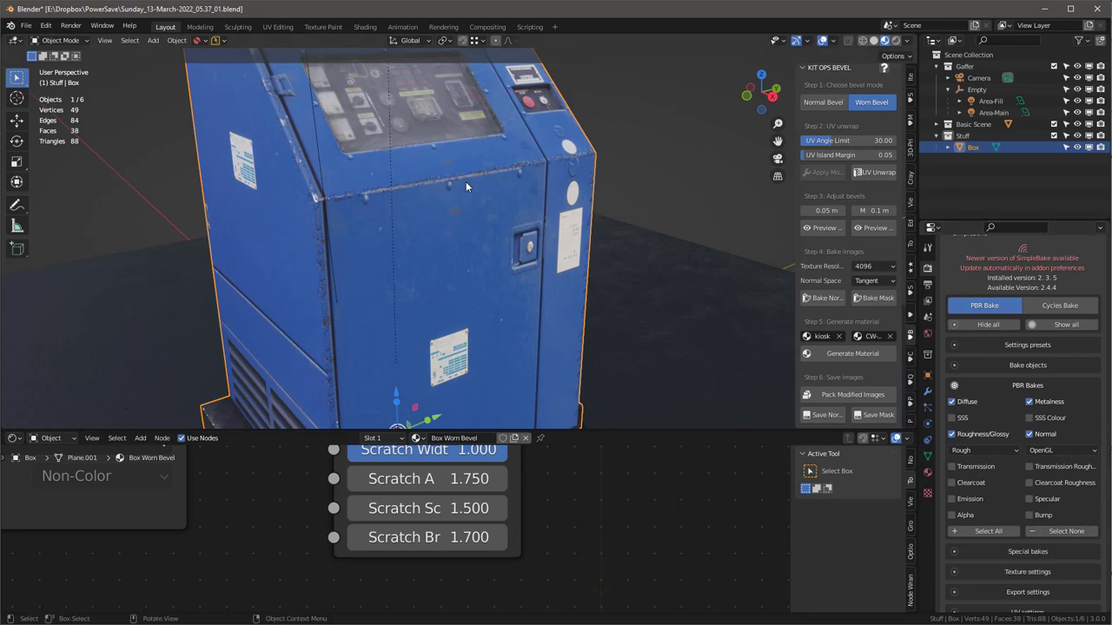
Step: Assign a new material slot to the cabinet's display face in Edit Mode, give it kiosk-display and return to Object Mode
middle_click_drag(466, 182, 490, 248)
left_click(490, 249)
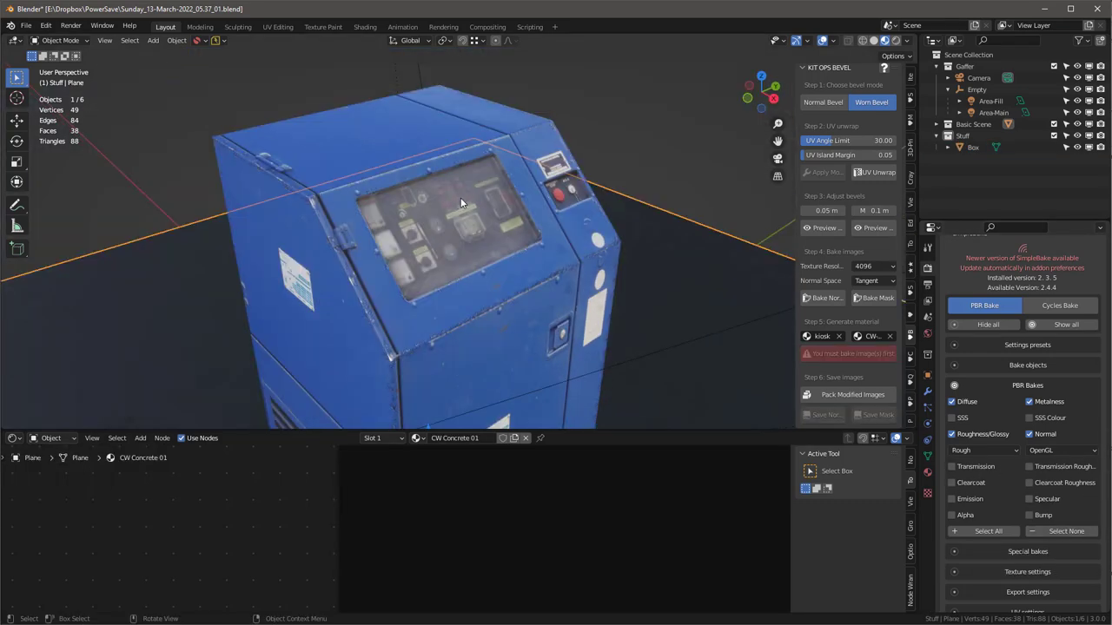
middle_click_drag(461, 203, 464, 193)
middle_click_drag(532, 211, 753, 343)
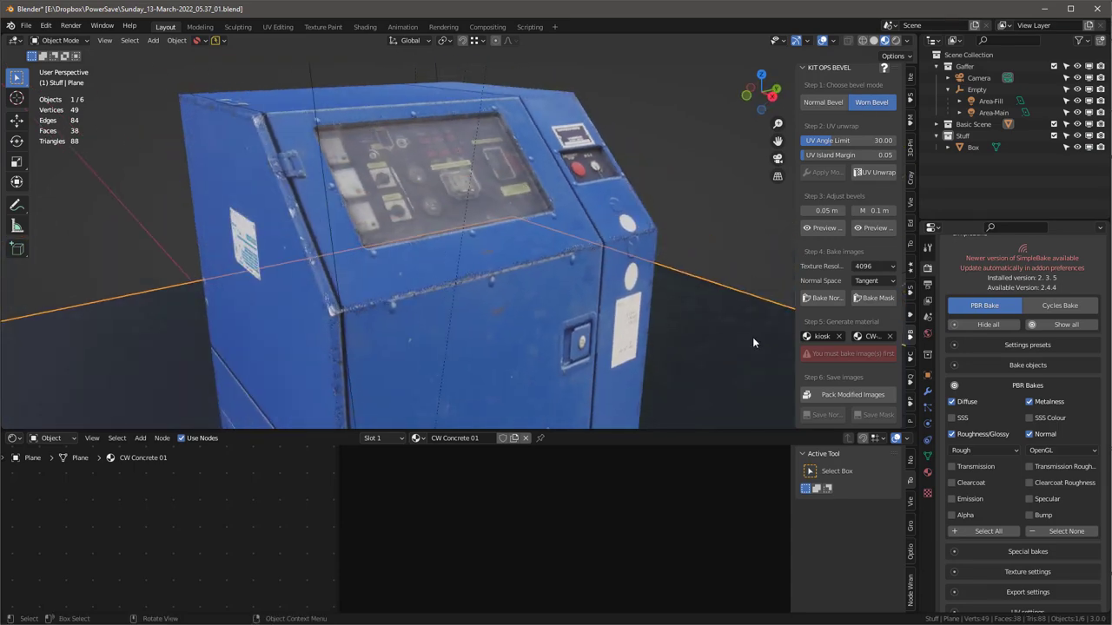
left_click(496, 179)
key("Tab")
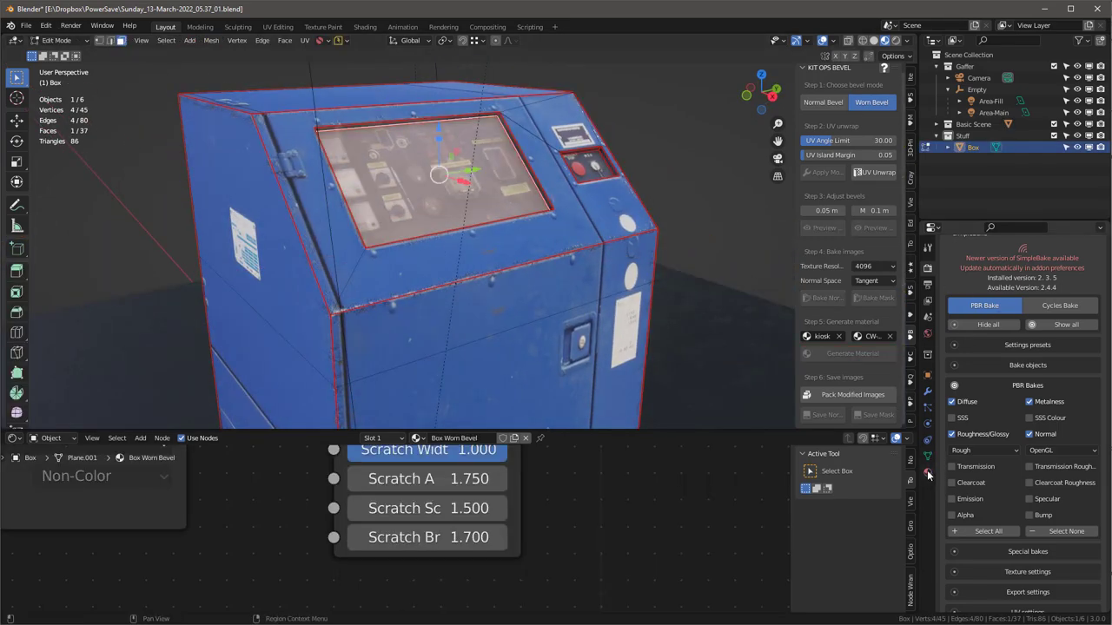
left_click(927, 471)
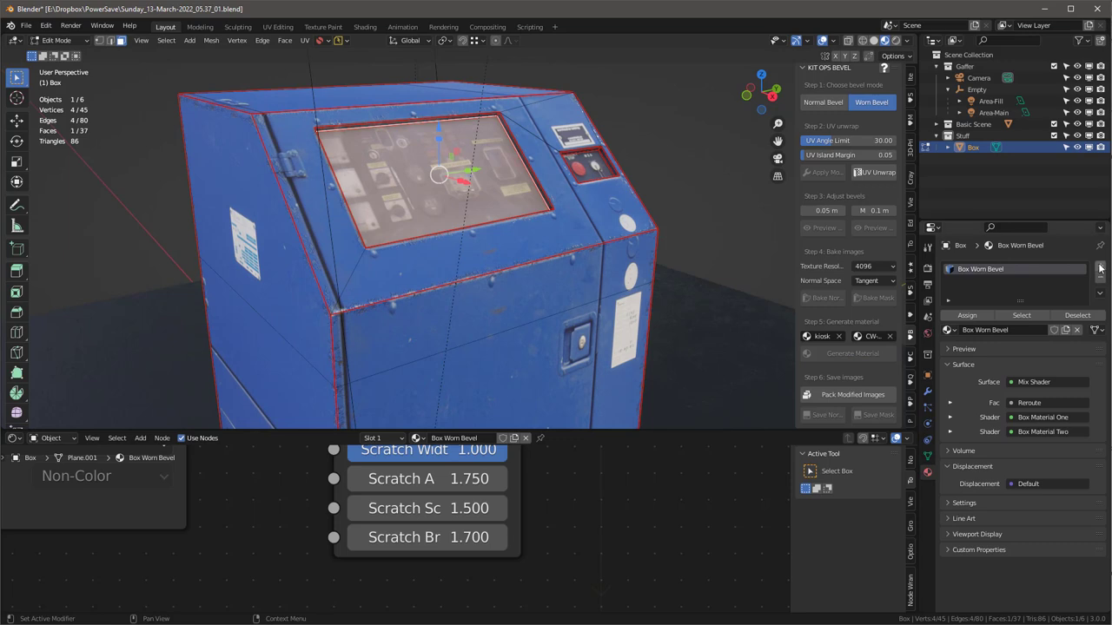
left_click(1099, 268)
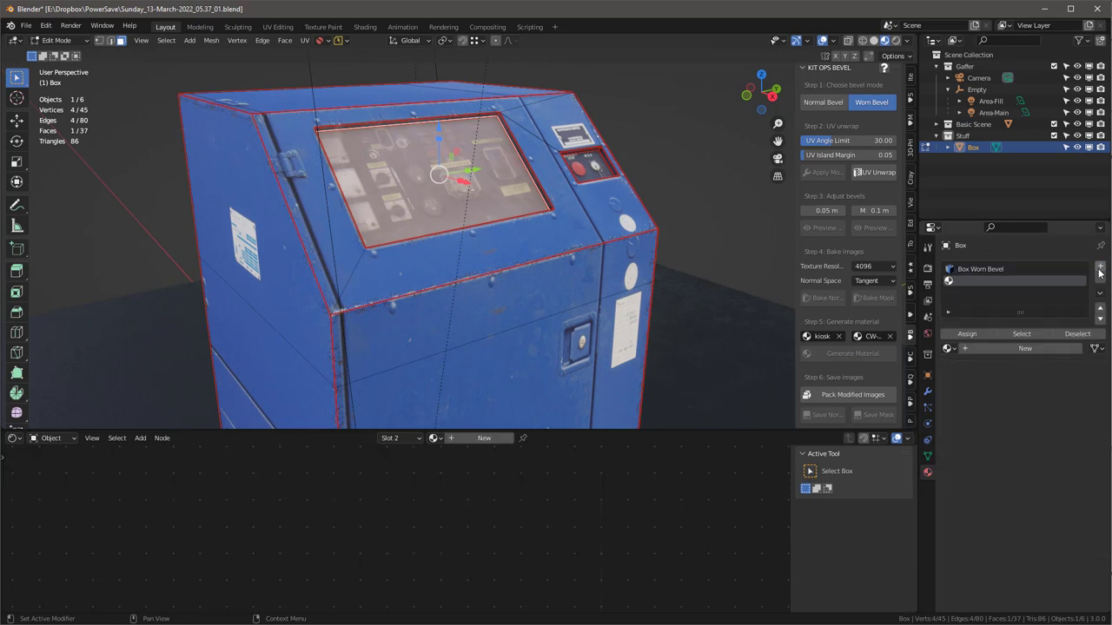
left_click(965, 335)
left_click(949, 348)
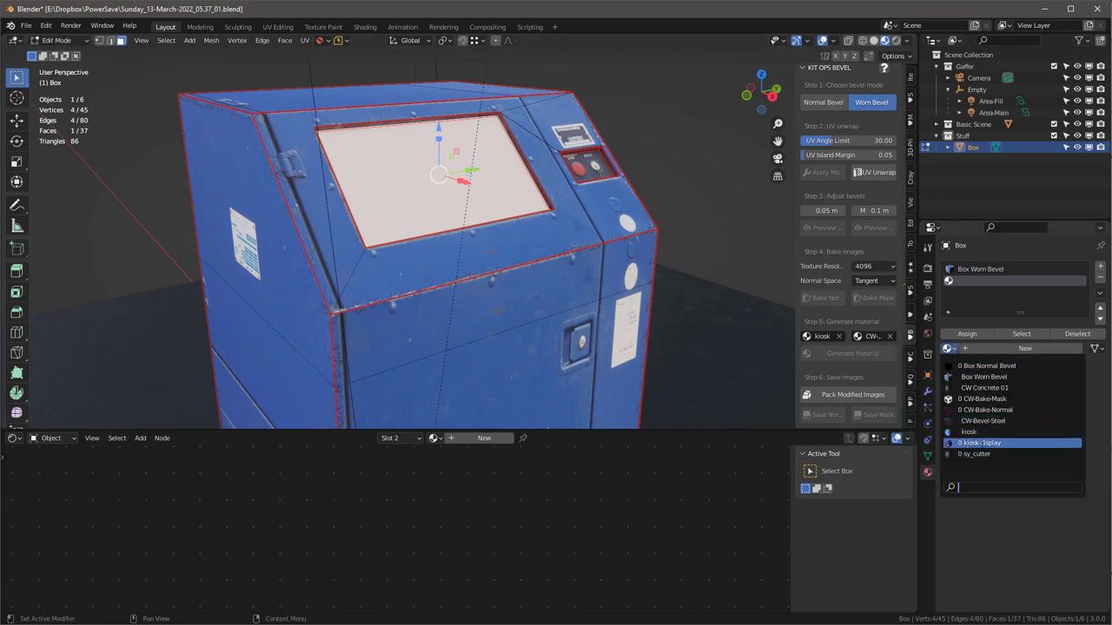
left_click(999, 443)
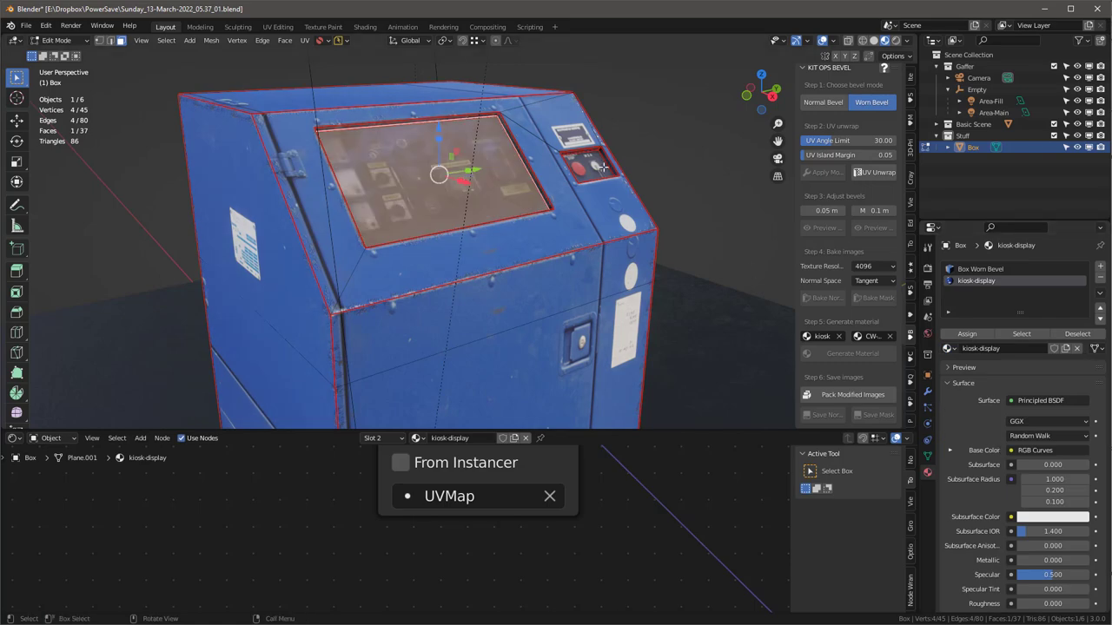
key("Tab")
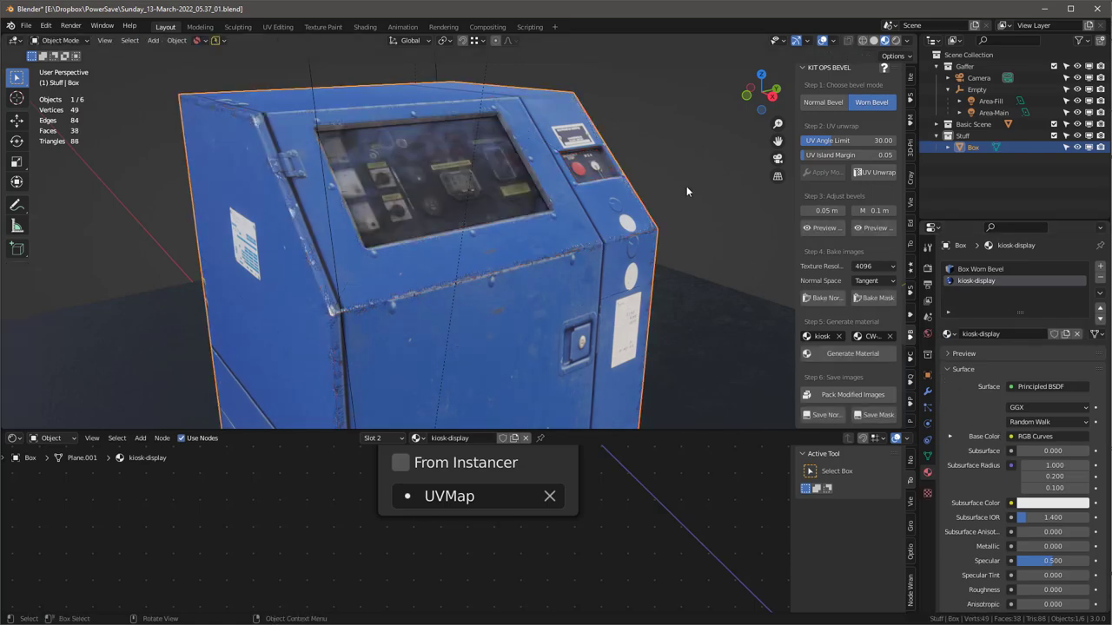
Step: Go back to the SimpleBake options, check the special bakes and expand the texture settings
mouse_move(686, 186)
middle_mouse_down()
mouse_move(630, 165)
mouse_move(693, 189)
mouse_move(667, 191)
middle_mouse_up()
scroll(667, 191, "down", 4)
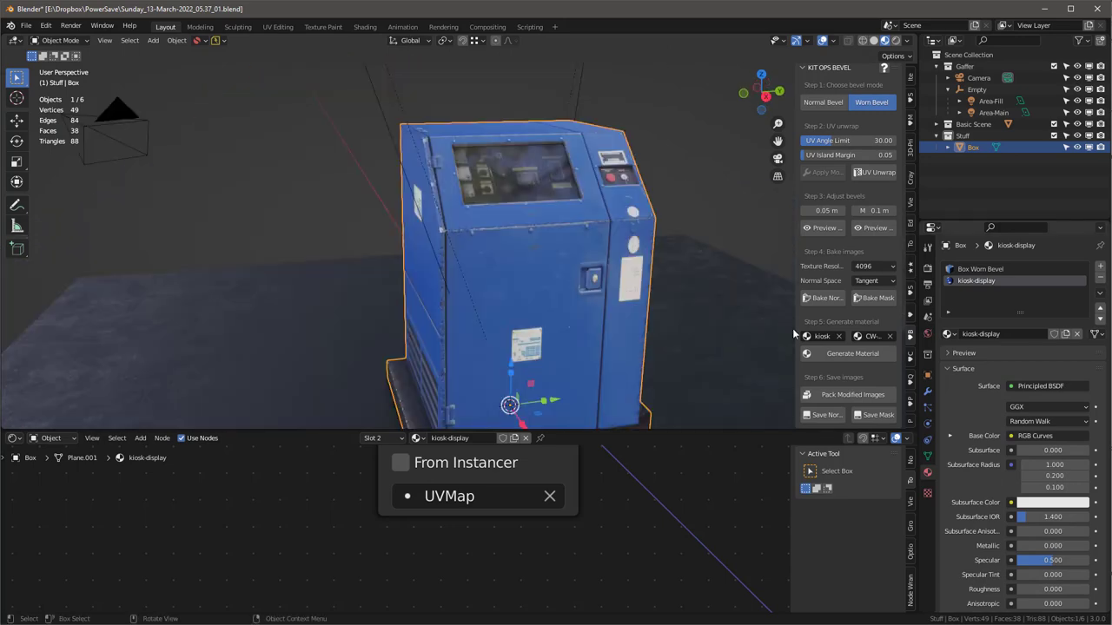
left_click(927, 269)
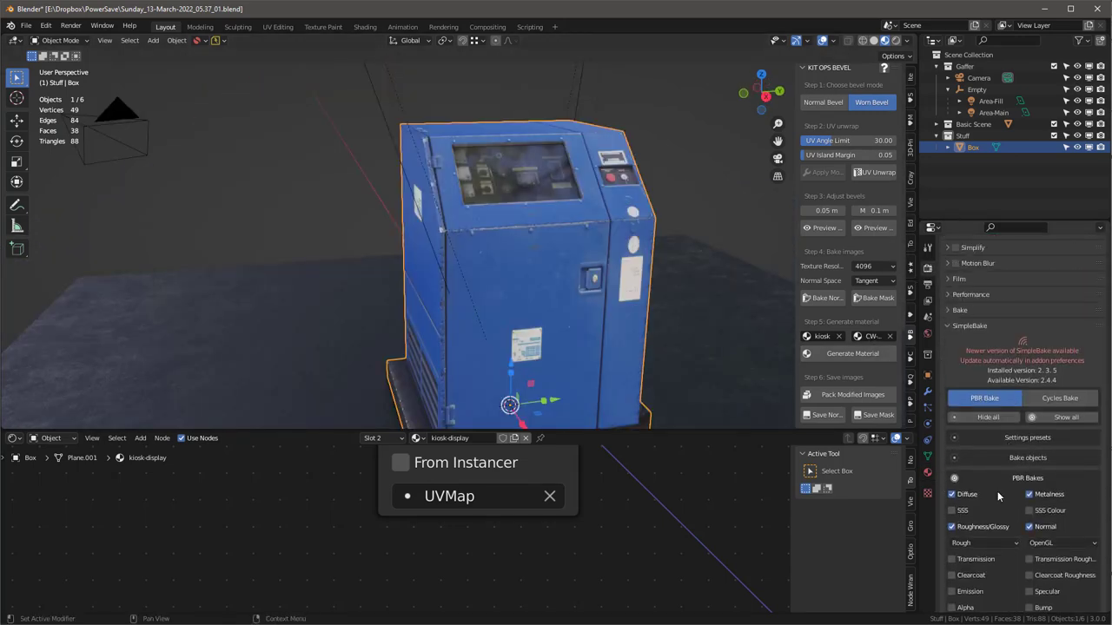
scroll(1005, 478, "up", 20)
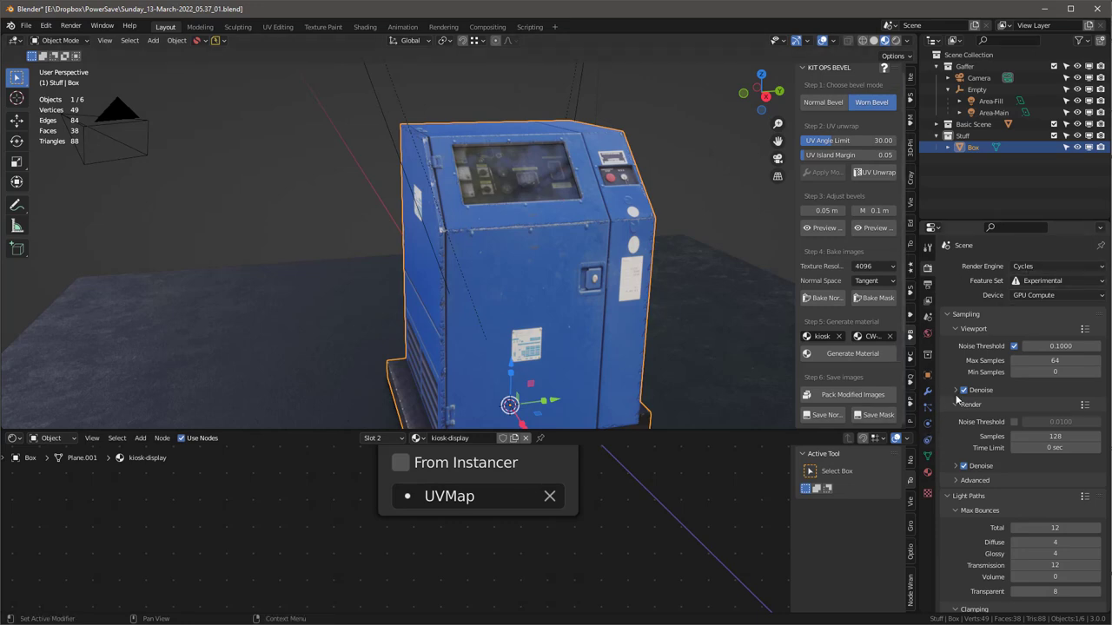
scroll(995, 366, "down", 15)
scroll(995, 367, "down", 6)
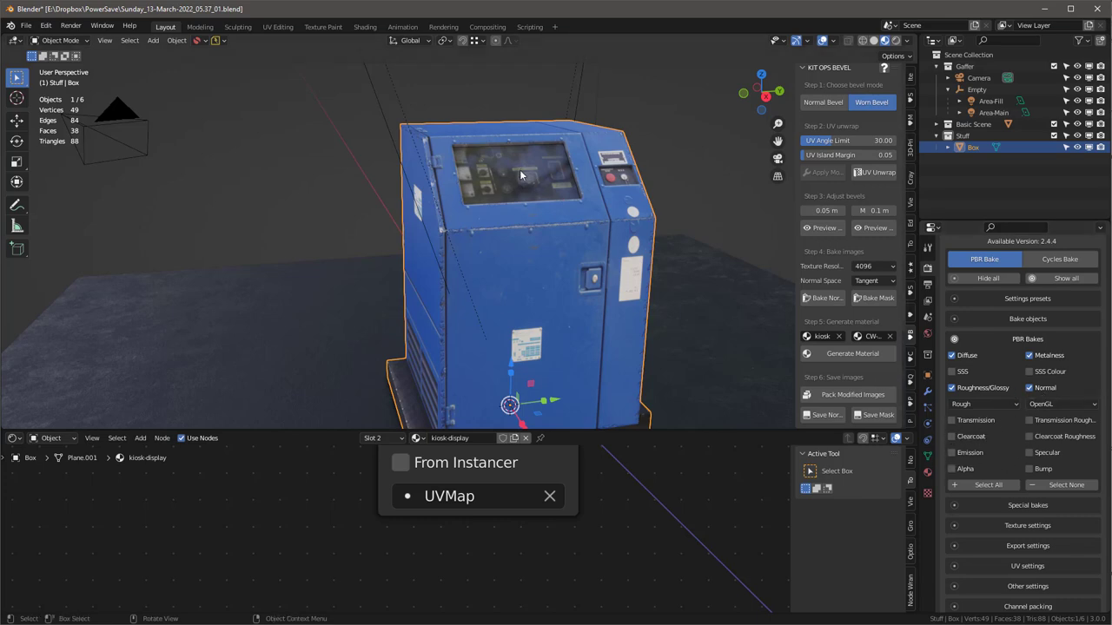
left_click(965, 339)
left_click(957, 363)
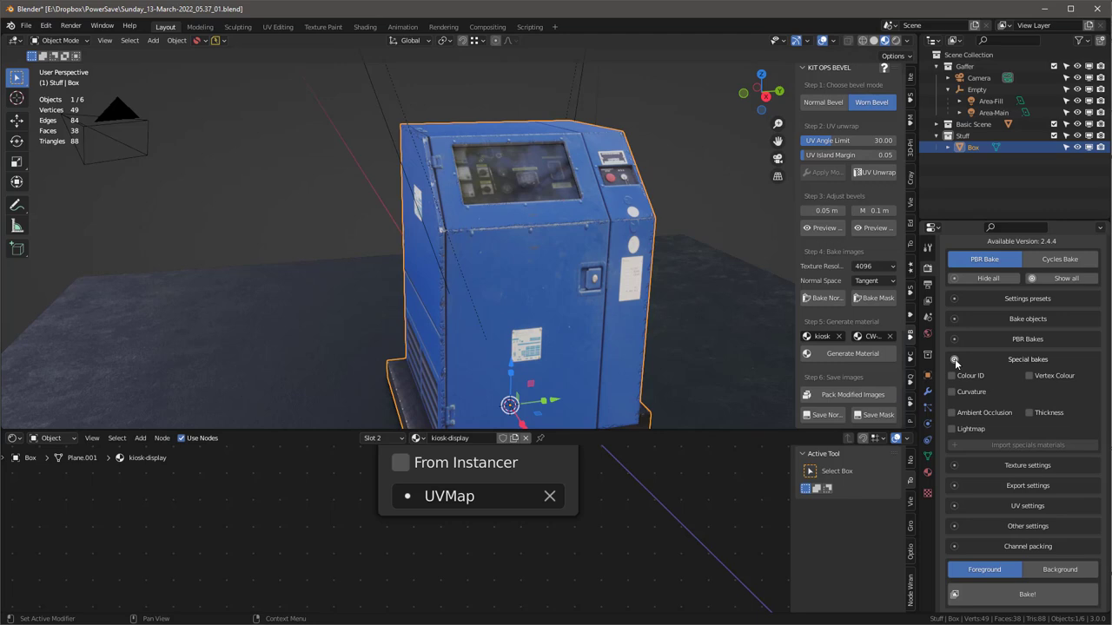
left_click(955, 361)
left_click(953, 381)
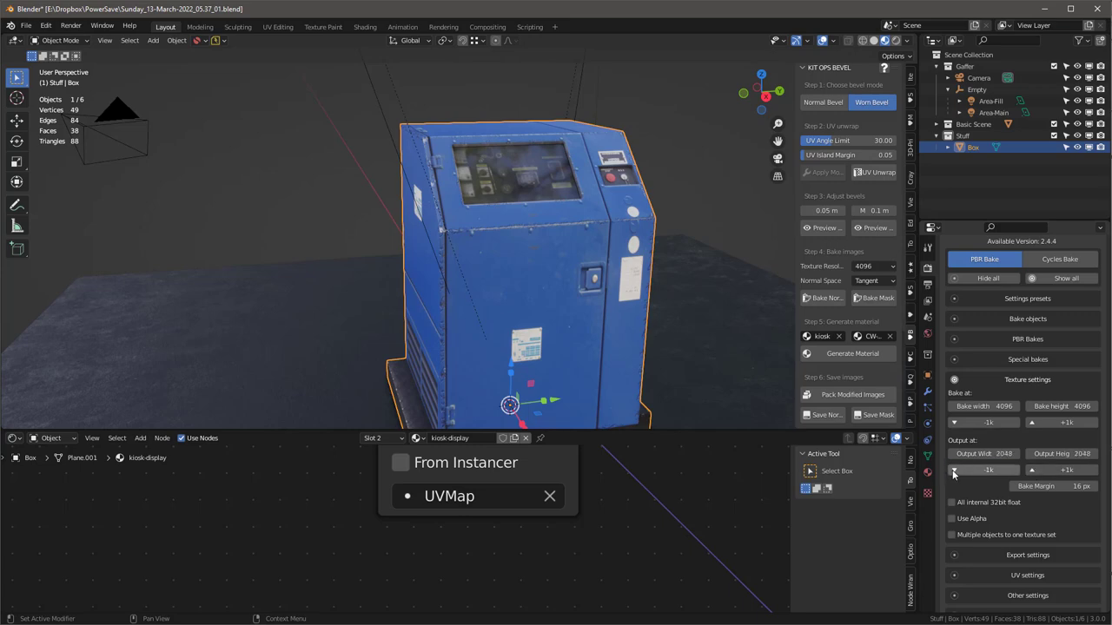
Step: Examine the cabinet's front, display and worn edges from near and far to judge the needed texture detail
middle_click_drag(613, 242, 645, 221)
scroll(639, 218, "up", 1)
scroll(639, 215, "down", 1)
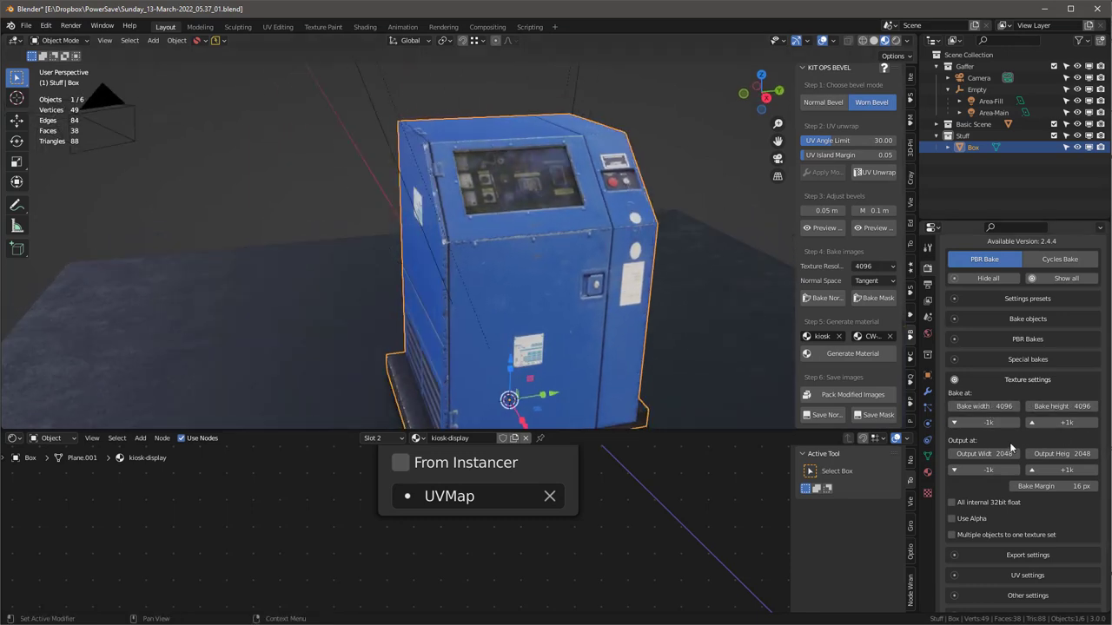
middle_click_drag(664, 288, 573, 233)
scroll(524, 234, "up", 2)
scroll(523, 234, "down", 2)
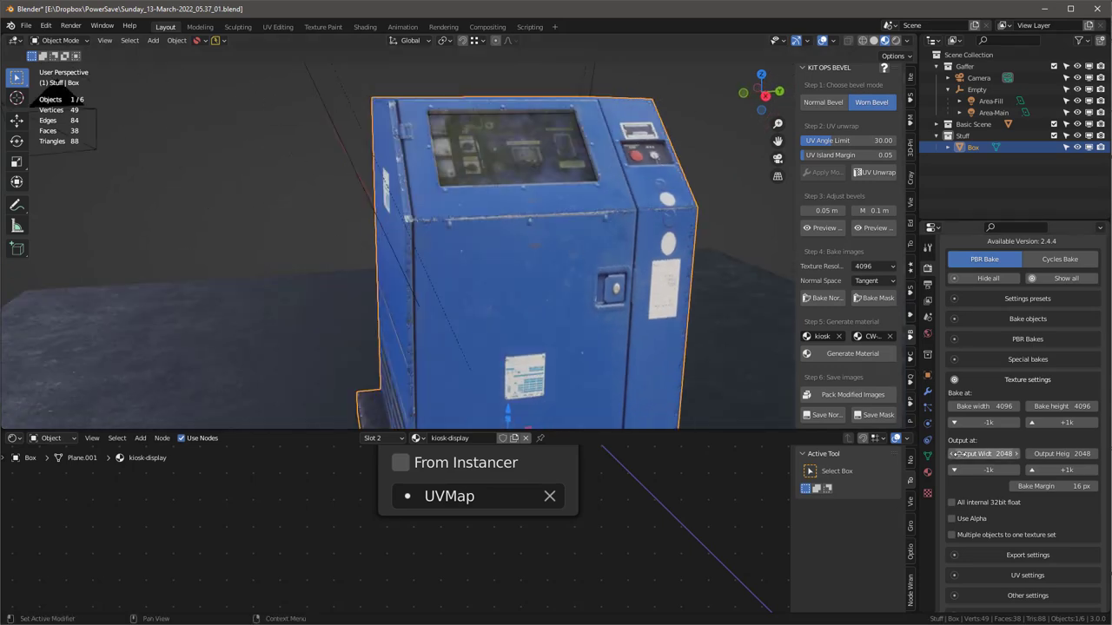
Step: Review SimpleBake's export and UV settings while checking the cabinet's sides, display and worn edges from several angles
middle_click_drag(403, 160, 476, 191)
left_click(956, 379)
scroll(956, 373, "down", 1)
left_click(955, 366)
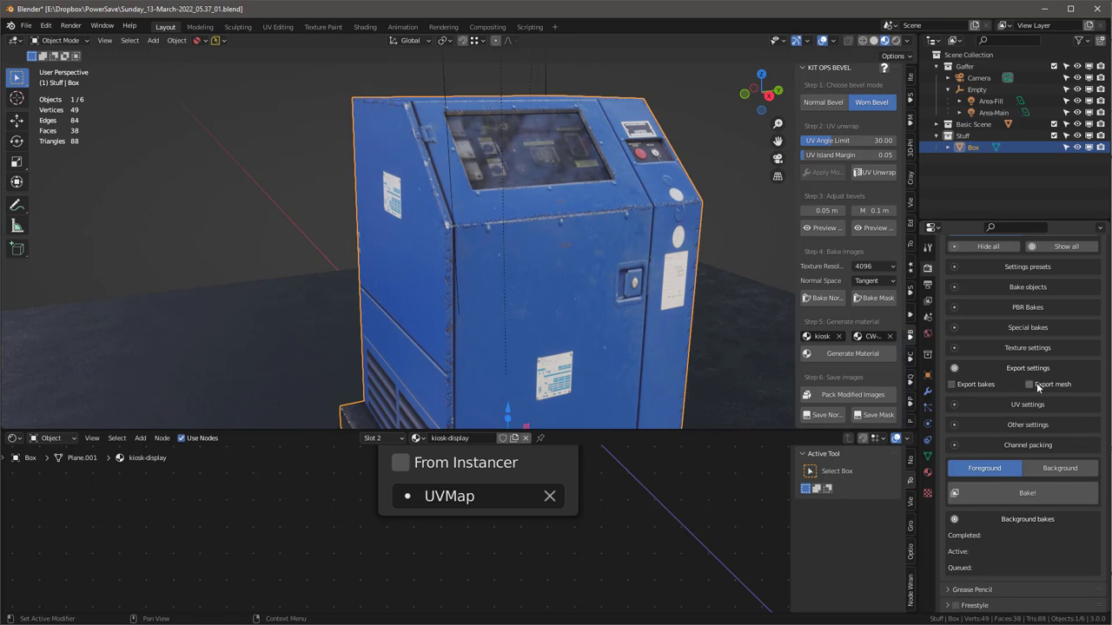
left_click(955, 368)
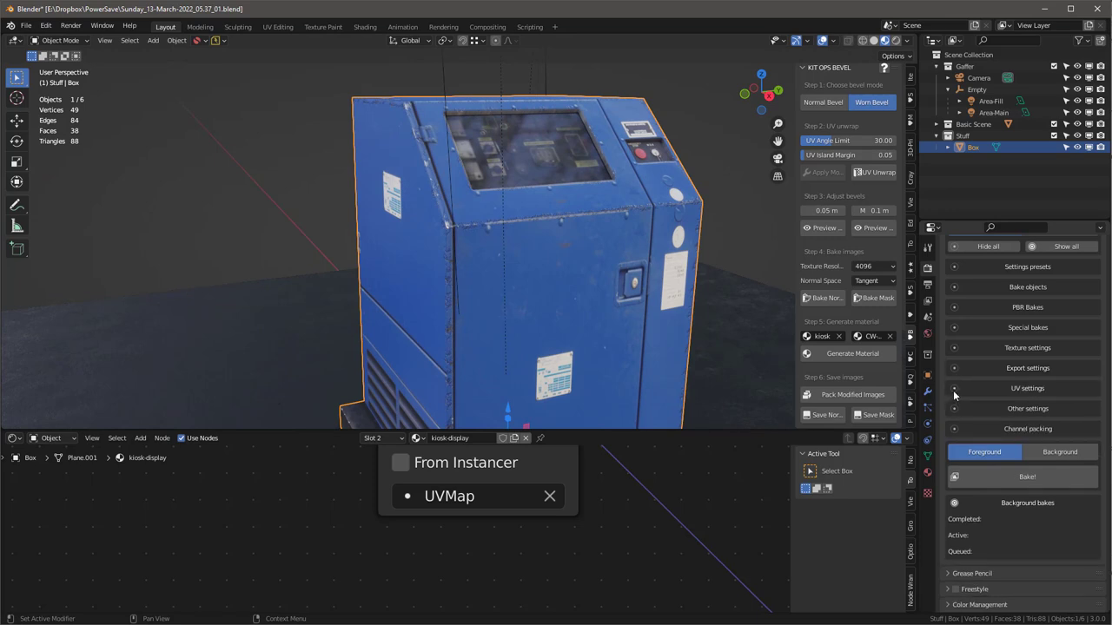
left_click(954, 388)
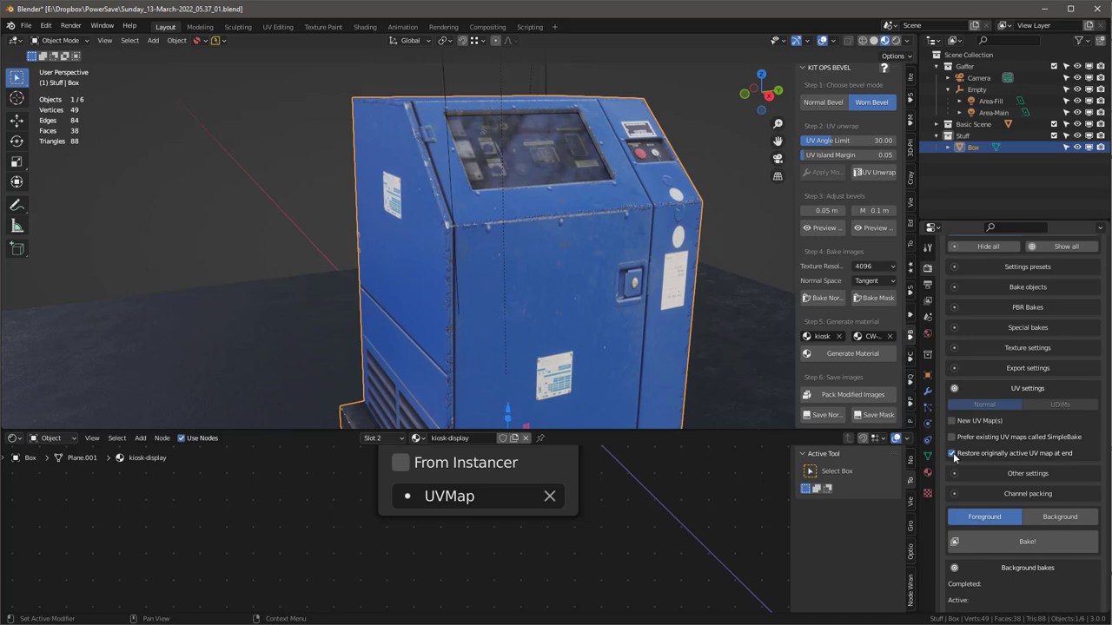
middle_click_drag(599, 243, 642, 257)
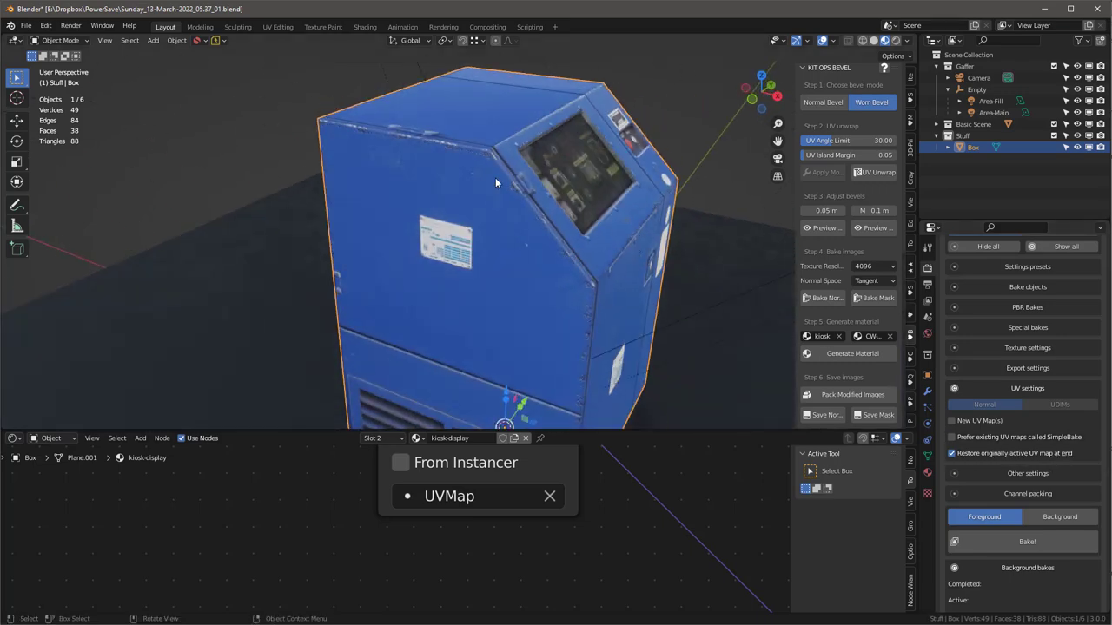
left_click(272, 25)
middle_click_drag(624, 238, 541, 243)
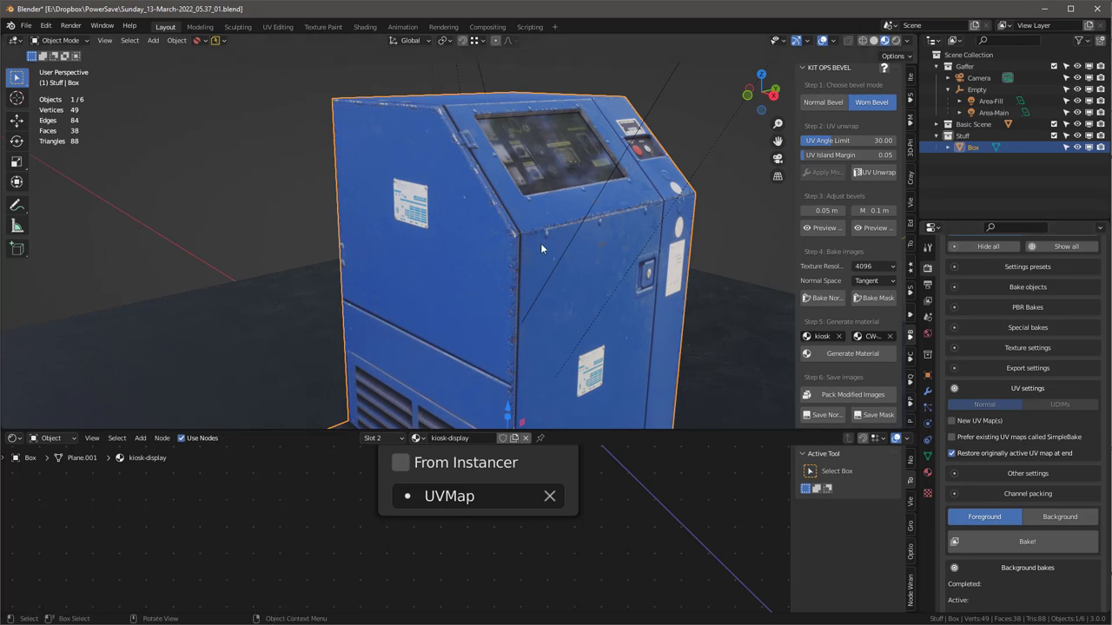
scroll(1042, 434, "down", 2)
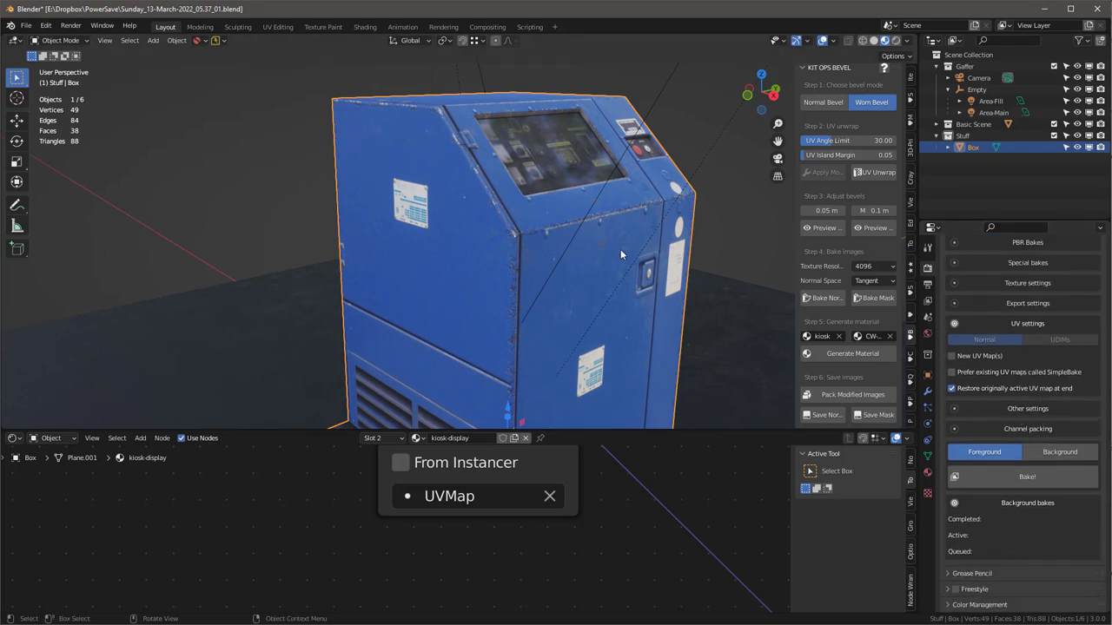
mouse_move(621, 250)
middle_mouse_down()
mouse_move(554, 275)
mouse_move(615, 264)
middle_mouse_up()
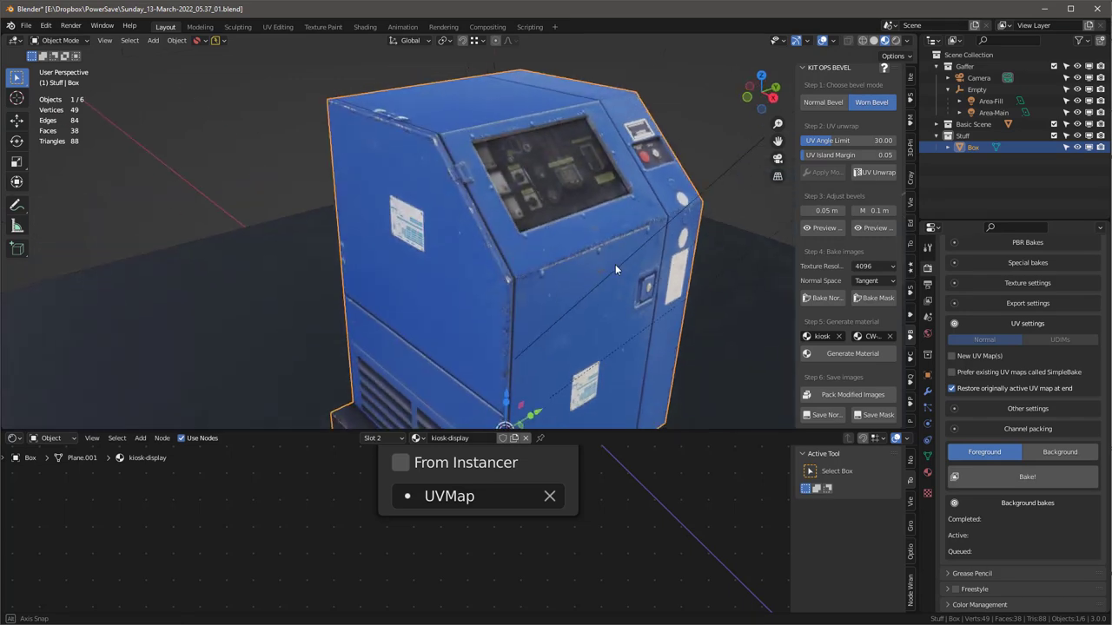
Step: Enable Copy objects and apply bakes in SimpleBake's other settings and run the bake in the foreground
left_click(955, 324)
left_click(954, 409)
scroll(1048, 379, "down", 2)
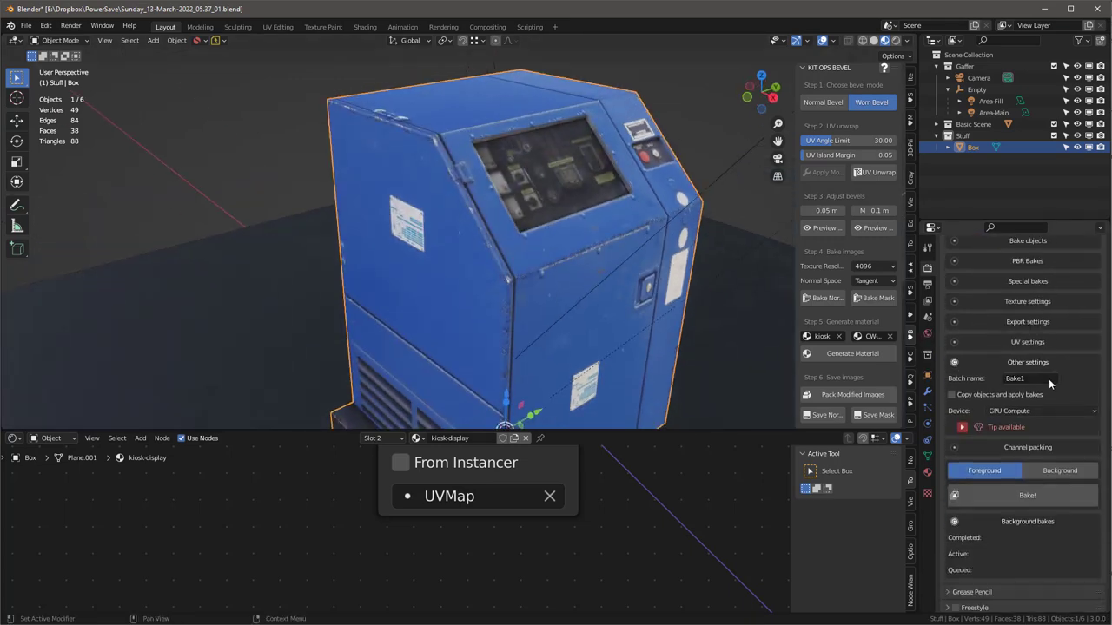
left_click(951, 395)
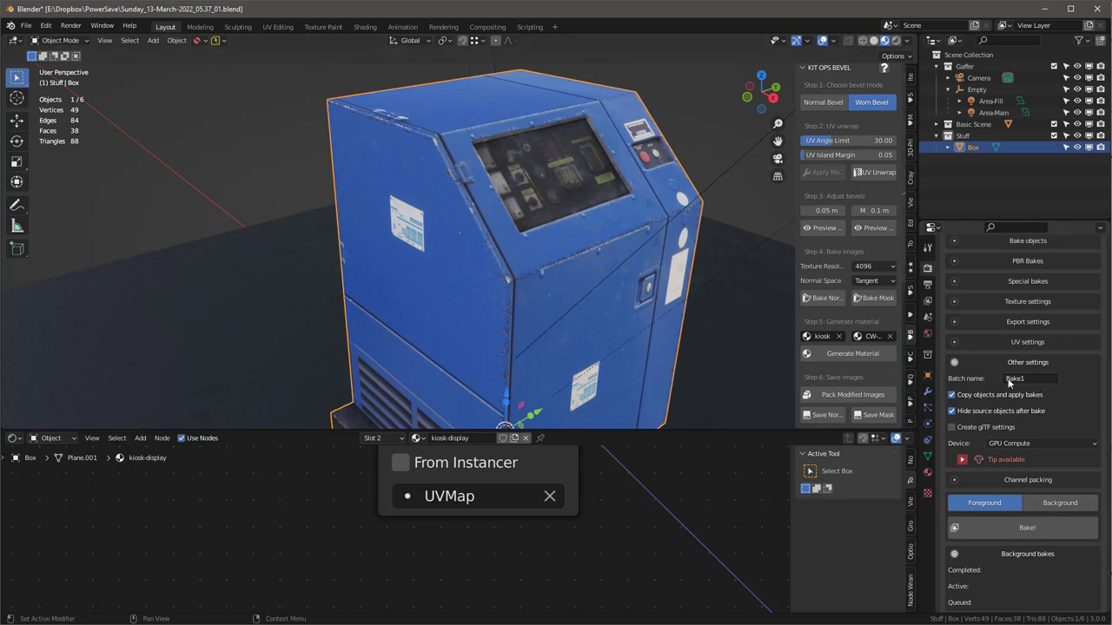
left_click(1026, 528)
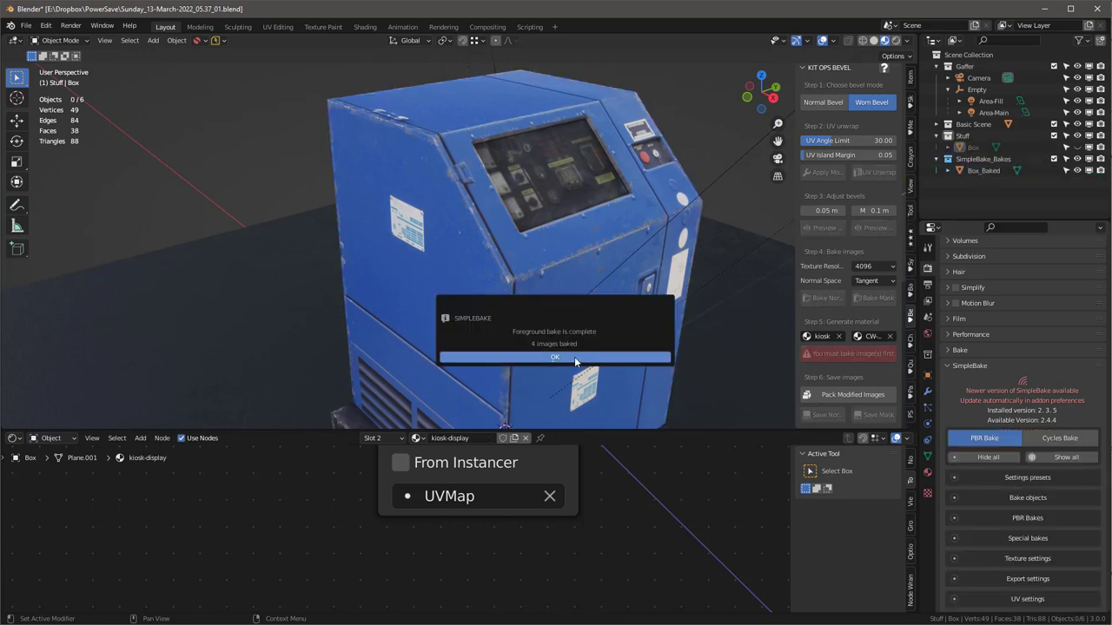
left_click(574, 356)
Step: Select the baked cabinet and delete the small group node overlapping the Principled BSDF in its Box_Baked material
left_click(581, 297)
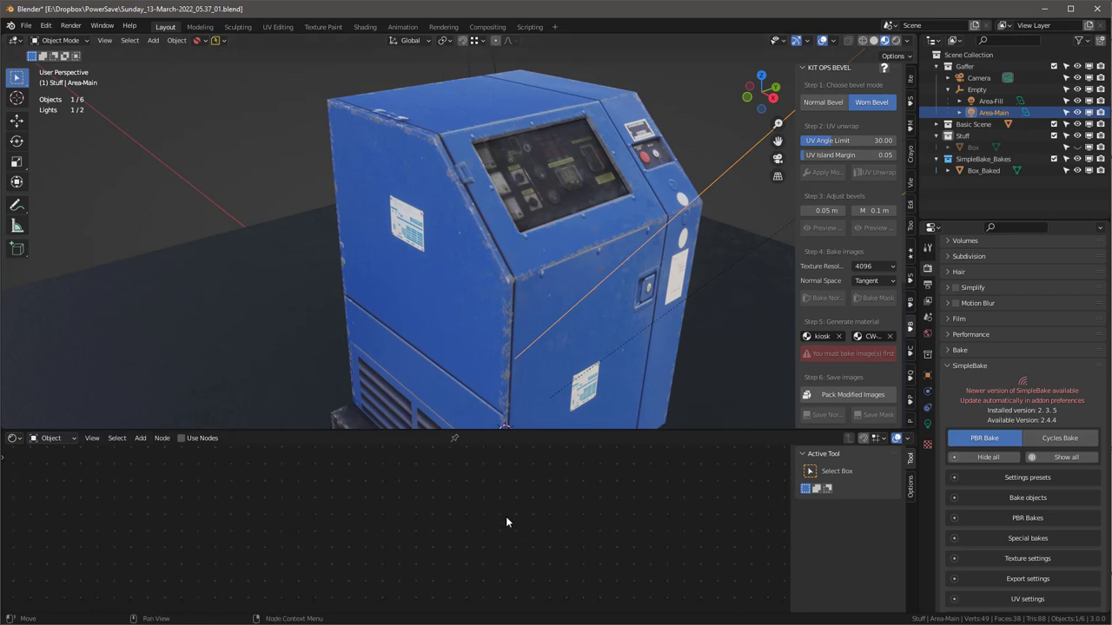
left_click(526, 261)
scroll(183, 511, "down", 5)
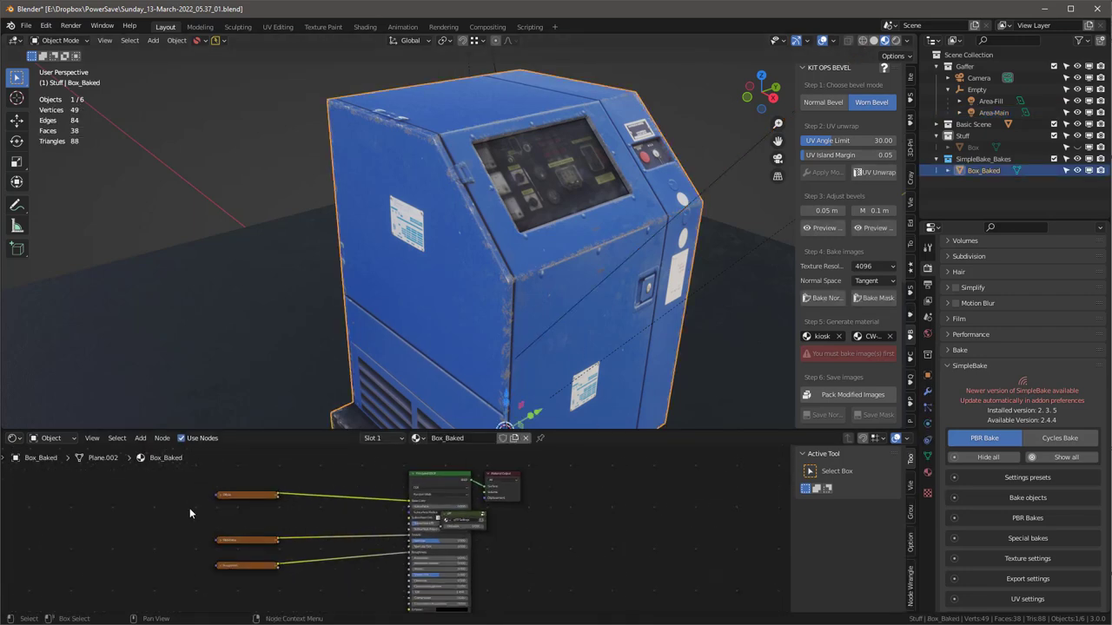
scroll(525, 565, "up", 3)
left_click_drag(471, 499, 568, 525)
key("x")
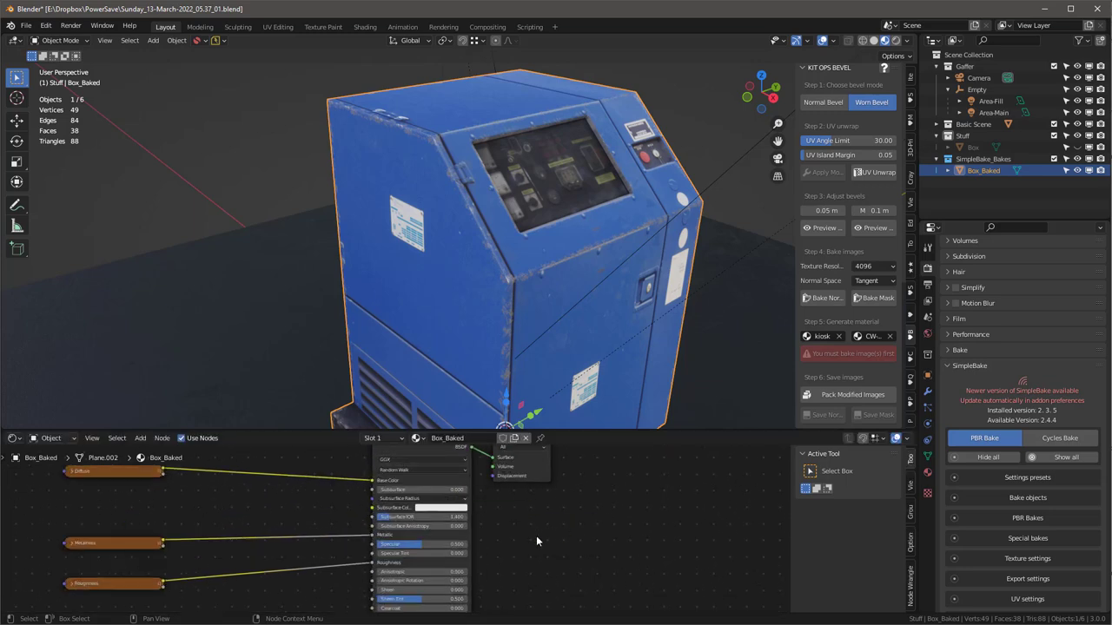
scroll(583, 519, "down", 6)
scroll(255, 490, "up", 3)
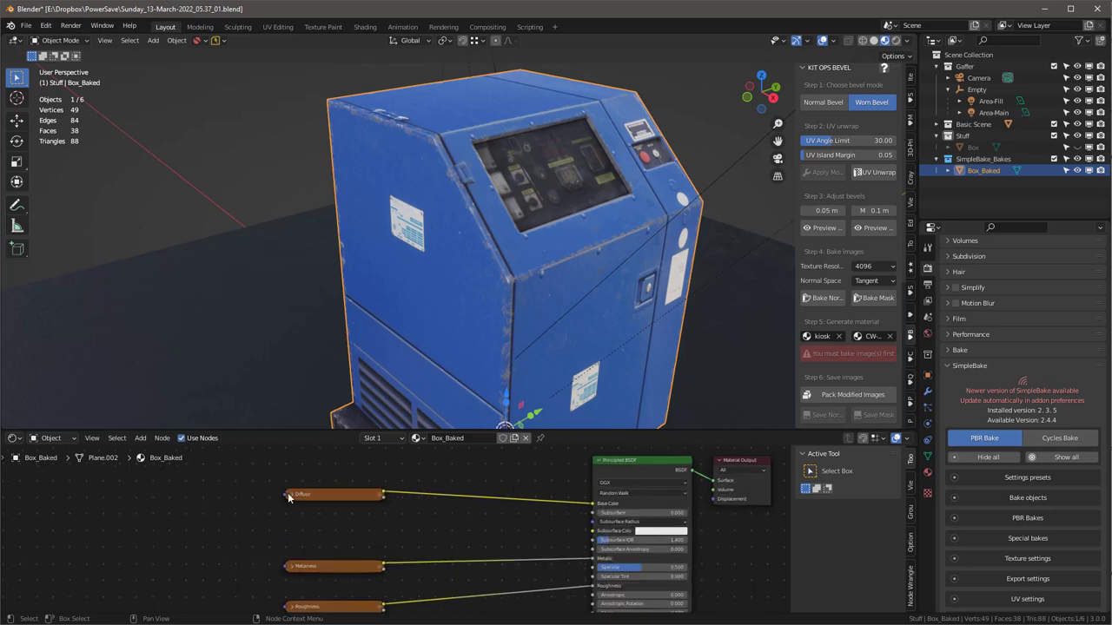
Step: Expand the baked Diffuse, Metalness and Roughness texture nodes and spread them out in the node graph
left_click(291, 494)
left_click_drag(363, 493, 525, 462)
middle_click_drag(418, 551, 448, 494)
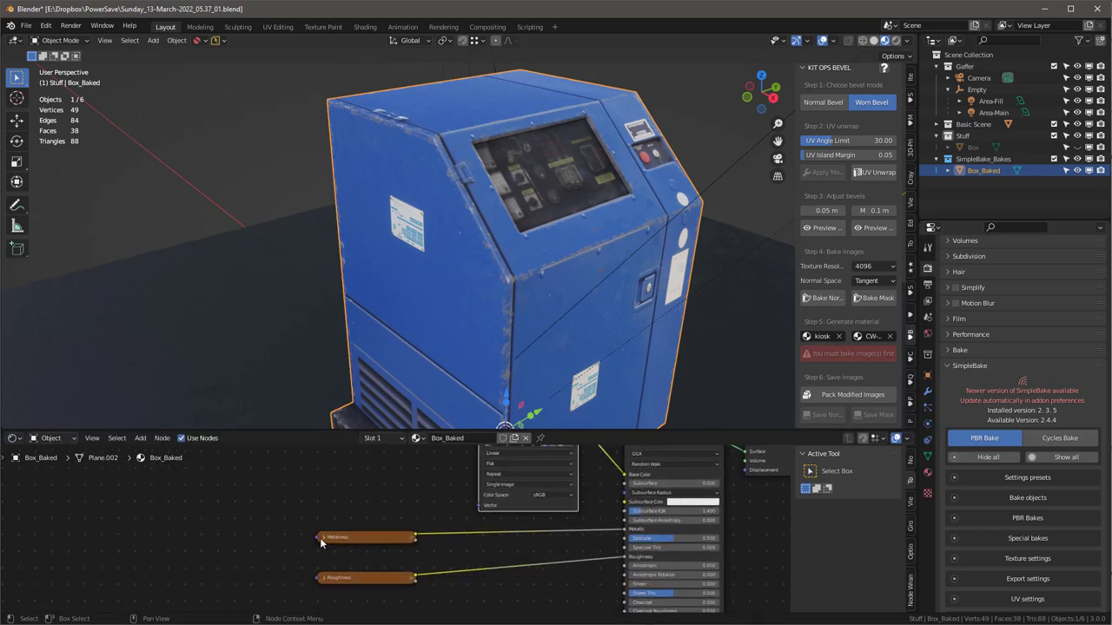
left_click(321, 538)
left_click_drag(360, 538, 366, 462)
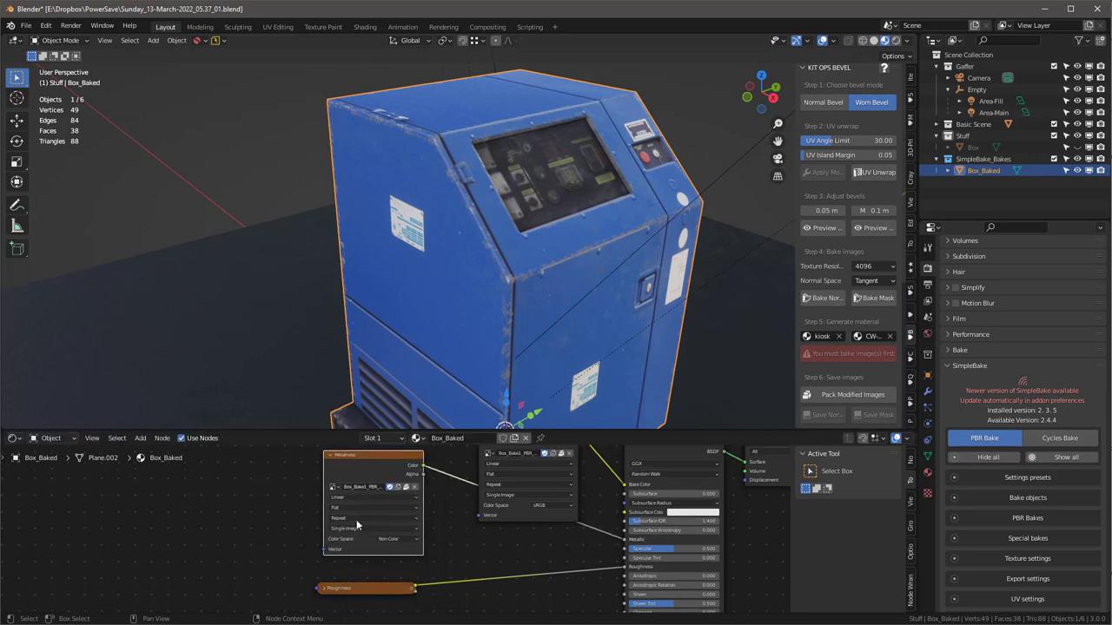
left_click(323, 587)
middle_click_drag(458, 577, 439, 550)
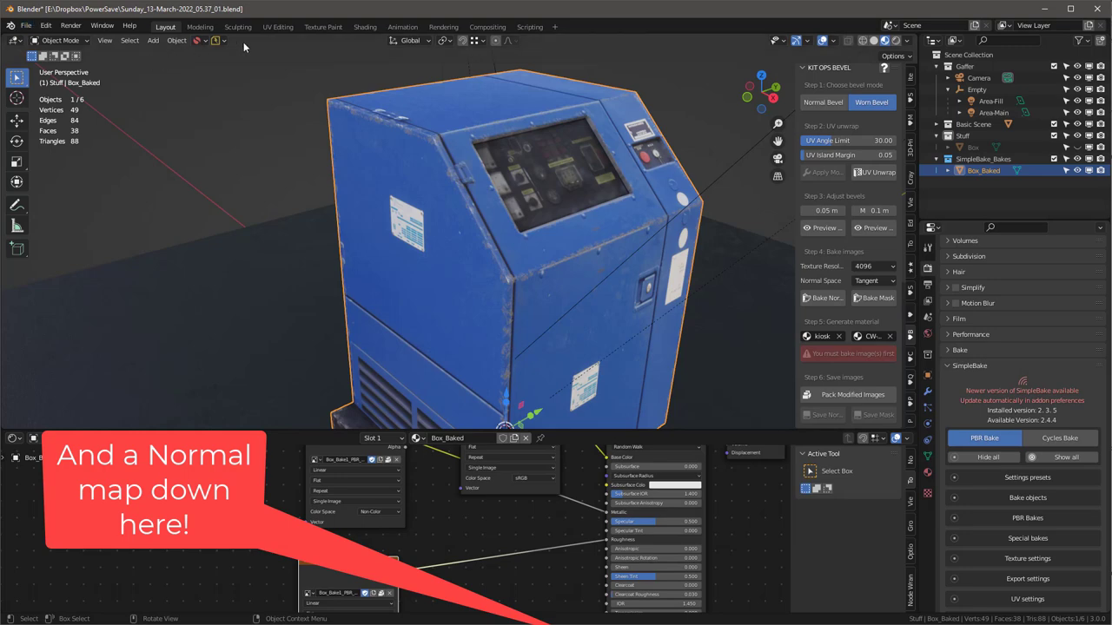
Step: Save the scene as the next incremental version, Sunday_13-March-2022_05.37_02.blend, and view the baked cabinet from its side
left_click(217, 40)
left_click(218, 83)
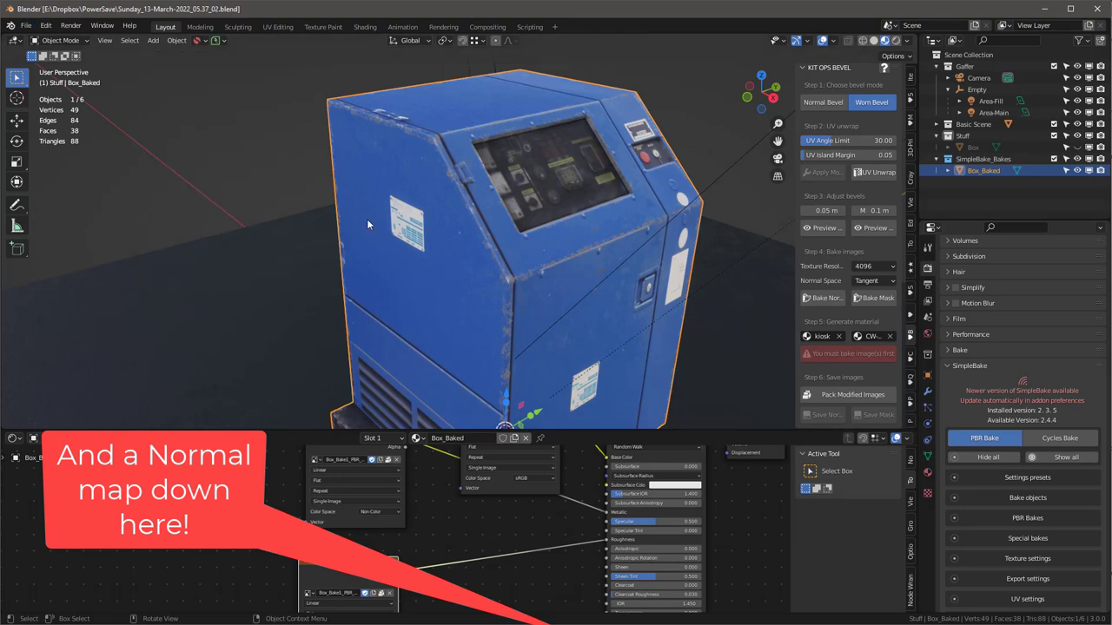
scroll(465, 504, "down", 2)
mouse_move(622, 230)
middle_mouse_down()
mouse_move(468, 285)
mouse_move(471, 264)
mouse_move(471, 289)
mouse_move(493, 277)
mouse_move(328, 246)
mouse_move(401, 253)
mouse_move(540, 213)
mouse_move(528, 250)
mouse_move(556, 256)
middle_mouse_up()
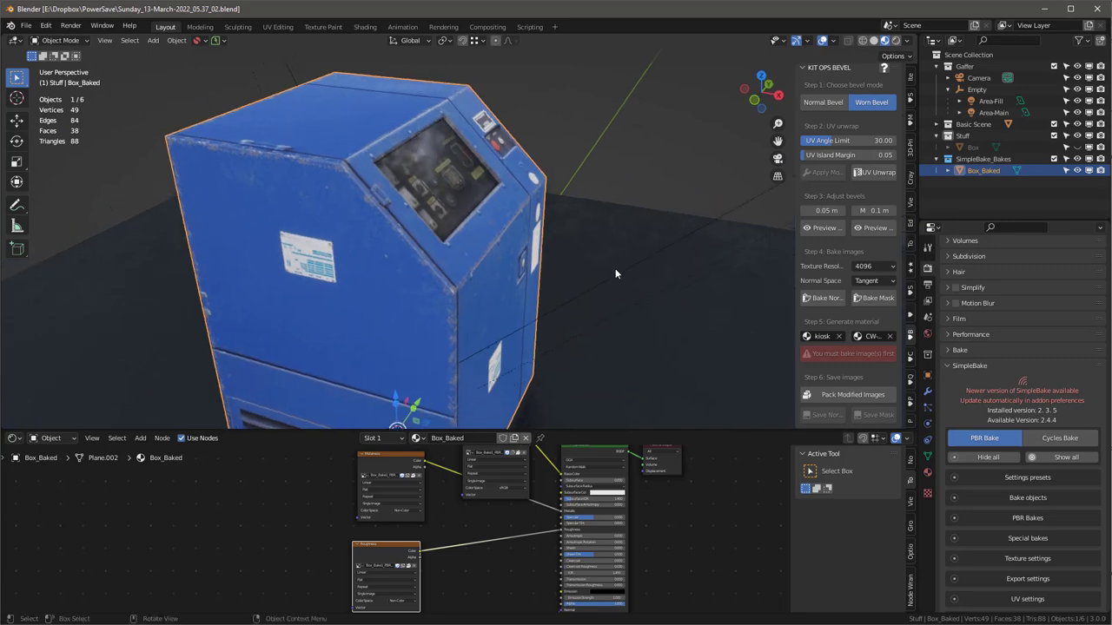
Step: Show the baked cabinet in Rendered shading and change the scene's world to World HDRI
key("z")
left_click(631, 106)
middle_click_drag(619, 172, 605, 134)
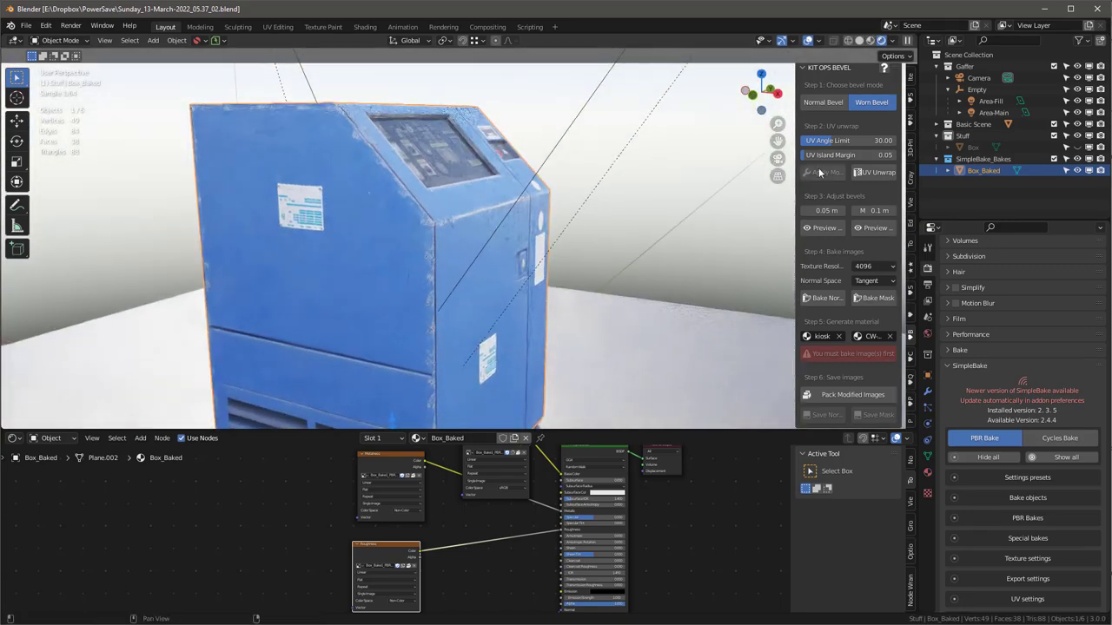
left_click(927, 333)
left_click(947, 241)
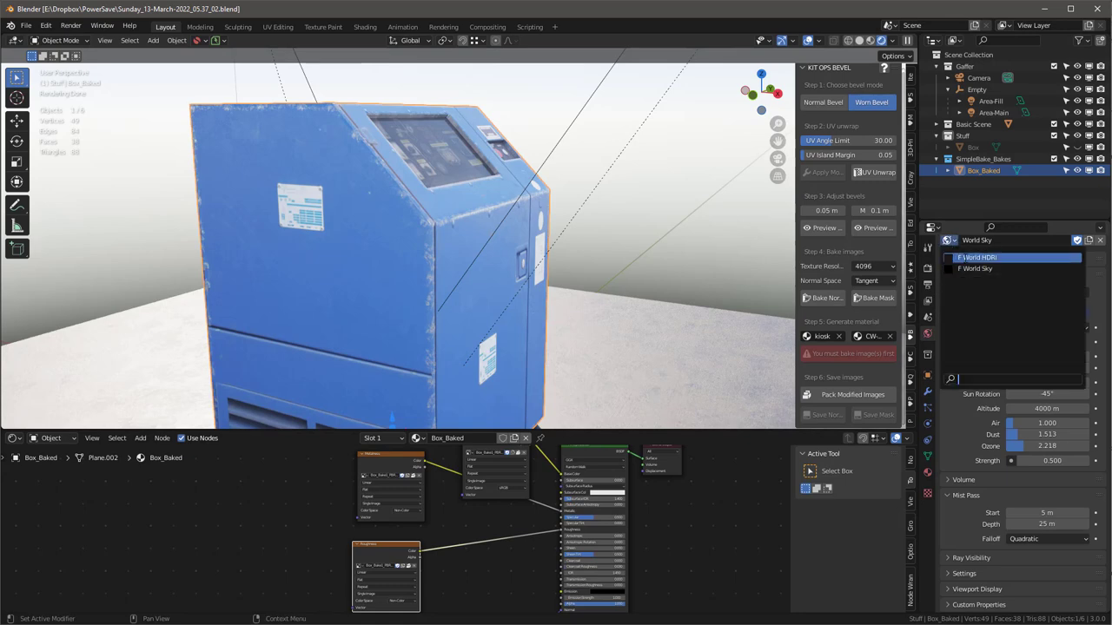
left_click(977, 257)
middle_click_drag(582, 195, 551, 198)
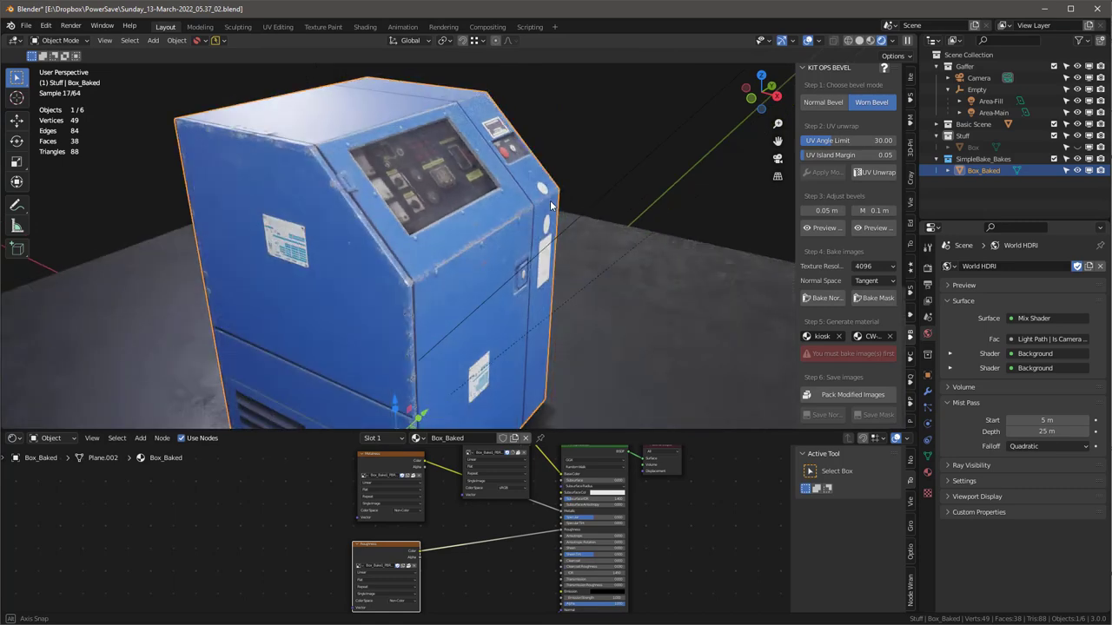
scroll(551, 197, "down", 3)
scroll(509, 195, "up", 2)
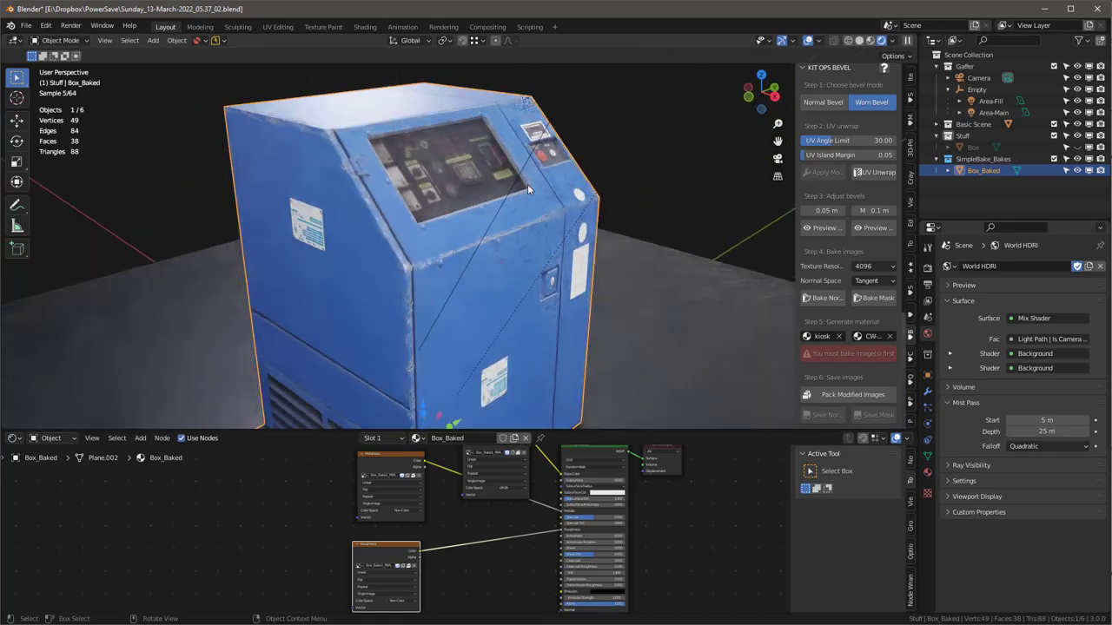
Step: Return the viewport to Material Preview shading
key("z")
left_click(589, 290)
mouse_move(589, 289)
middle_mouse_down()
mouse_move(485, 243)
mouse_move(434, 236)
mouse_move(580, 240)
mouse_move(554, 243)
middle_mouse_up()
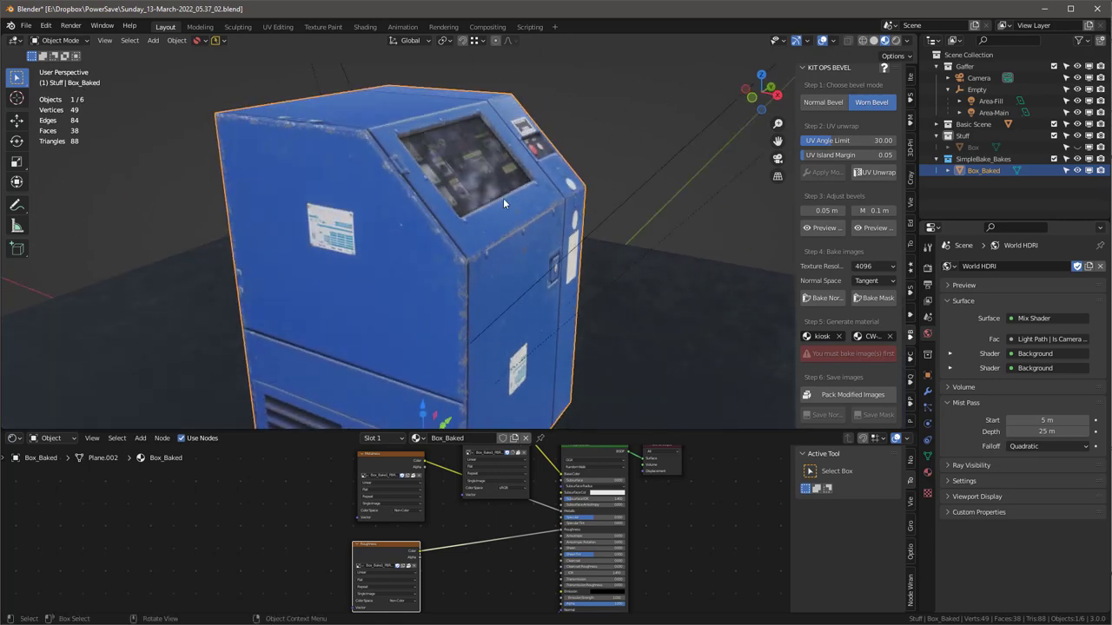
Step: Bring up the KIT OPS controls and choose the Arch-2050 KPACK as the destination for the baked cabinet
left_click(911, 270)
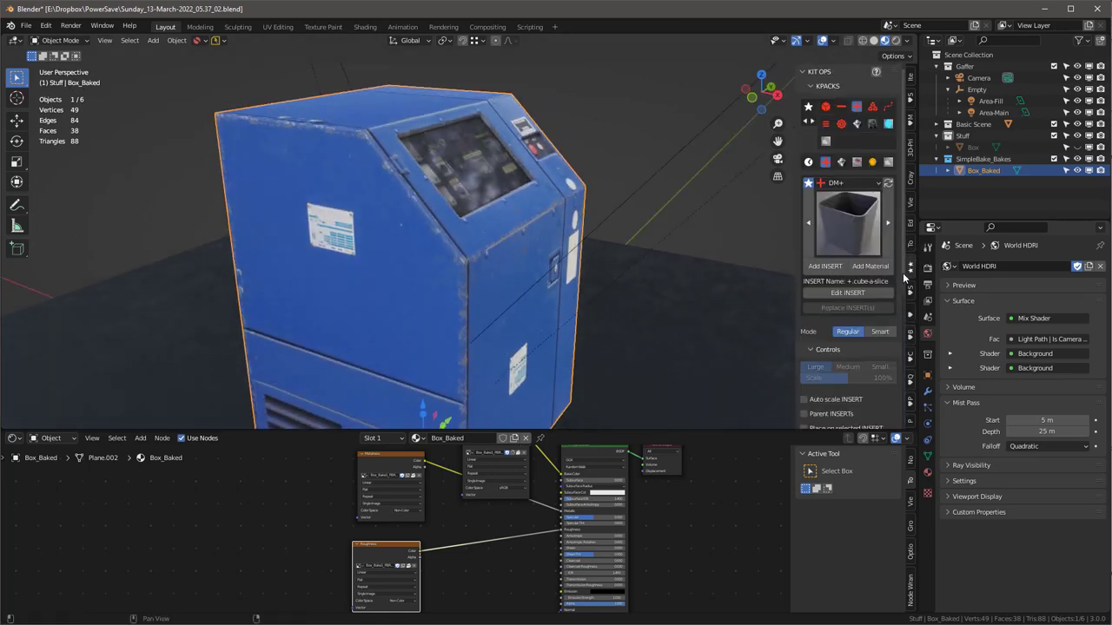
scroll(763, 274, "down", 4)
scroll(680, 268, "up", 2)
right_click(540, 174)
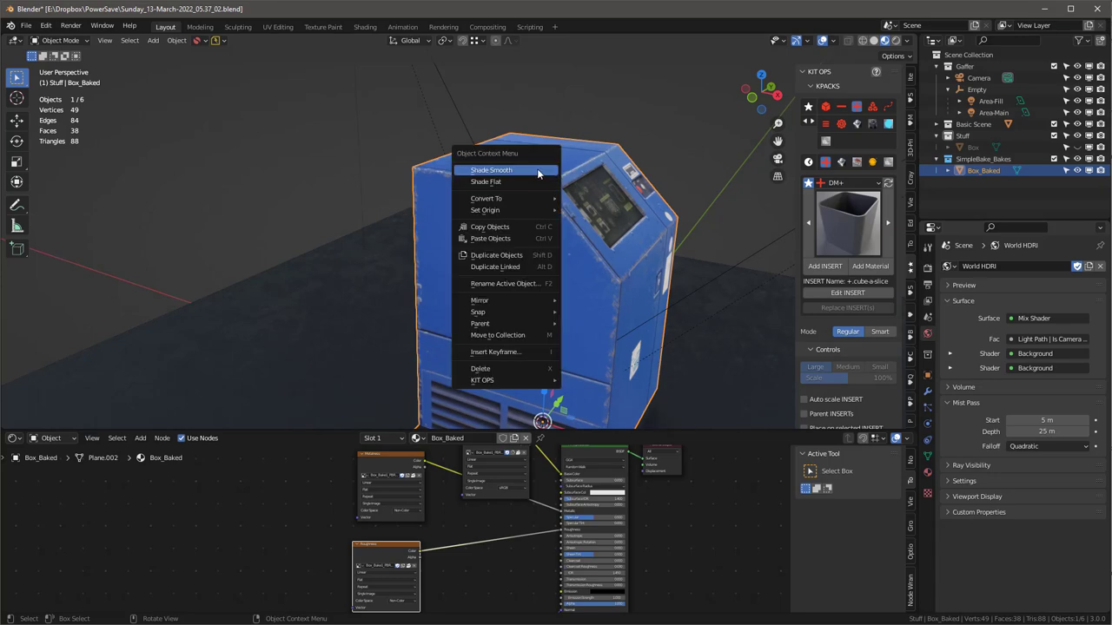
left_click(833, 185)
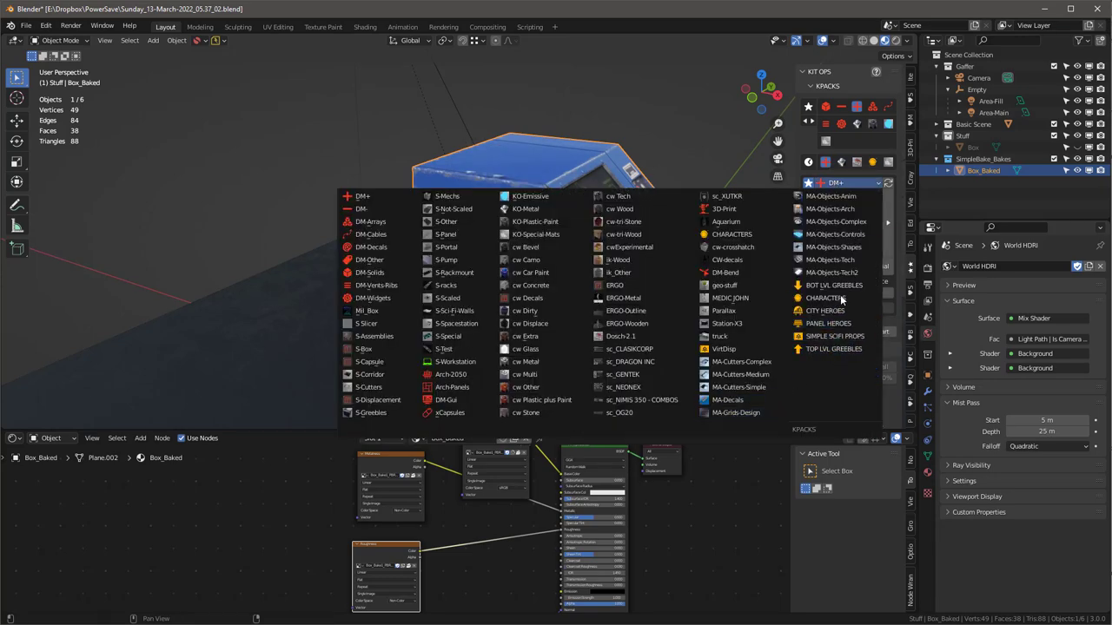
left_click(451, 375)
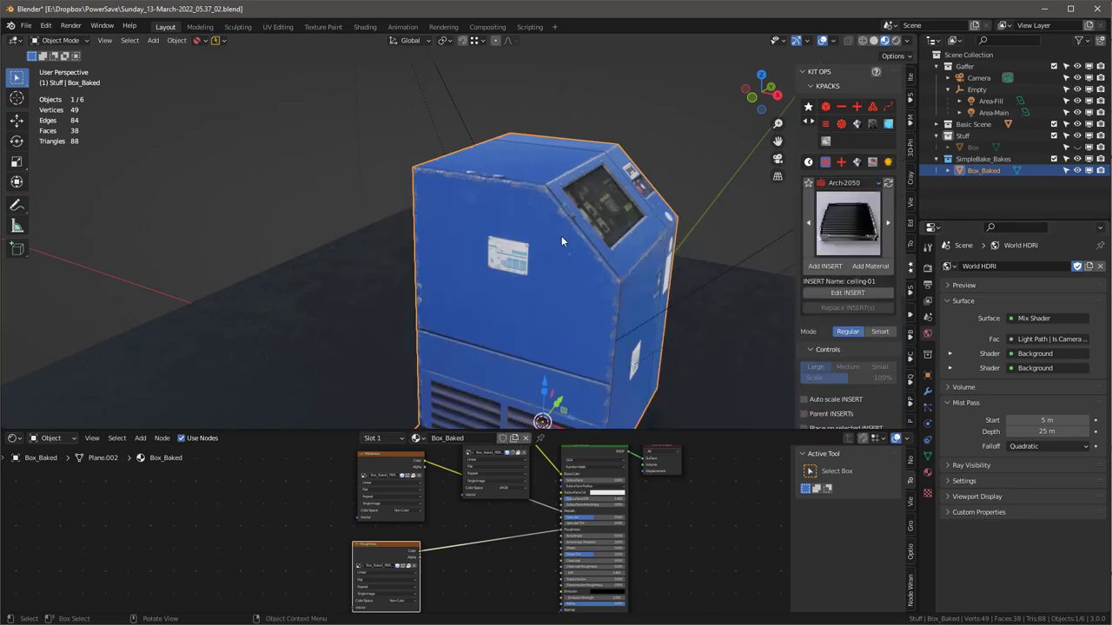
left_click(847, 222)
Step: Create a KIT OPS INSERT from the baked cabinet using its object origin
right_click(587, 245)
middle_click_drag(639, 254, 521, 186)
right_click(522, 187)
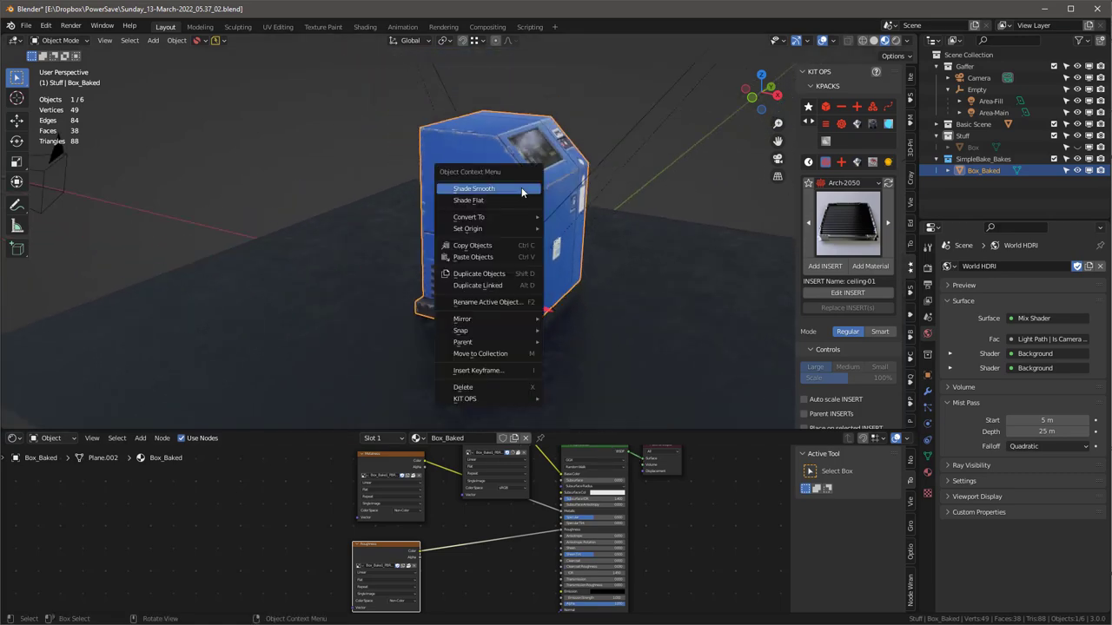
mouse_move(551, 400)
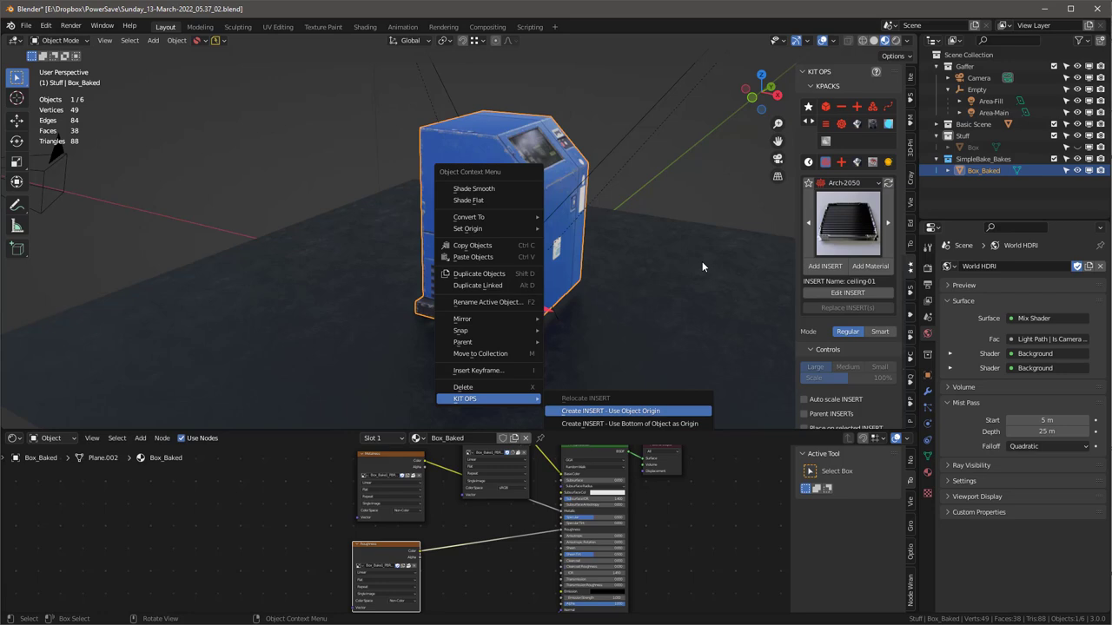
key("Return")
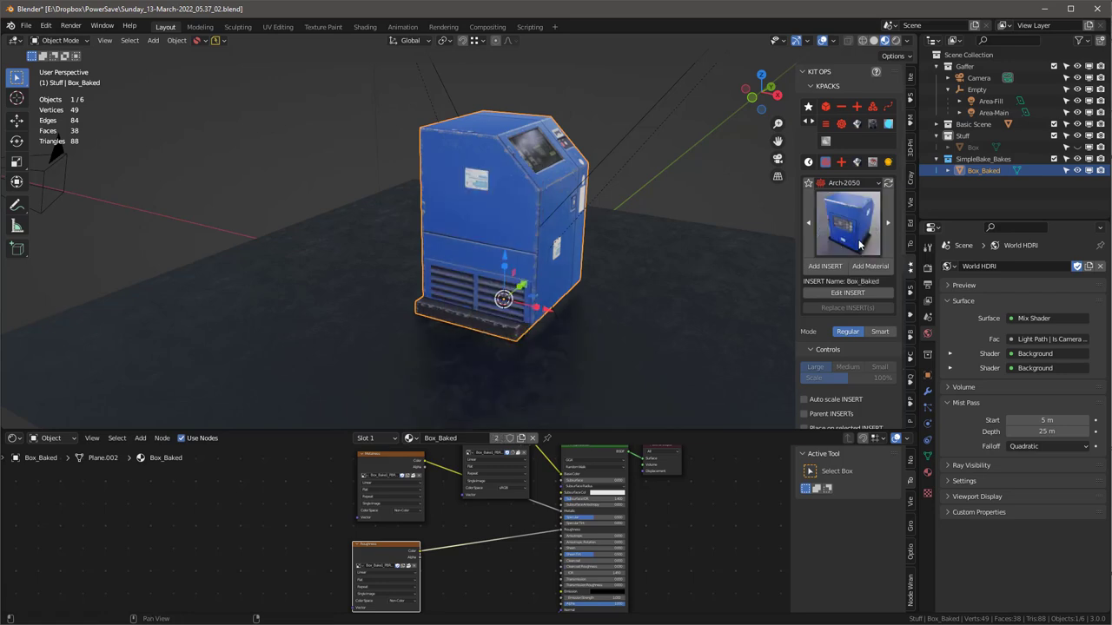
Step: Save the cabinet file and start a new General scene without saving the modified images
key("ctrl+s")
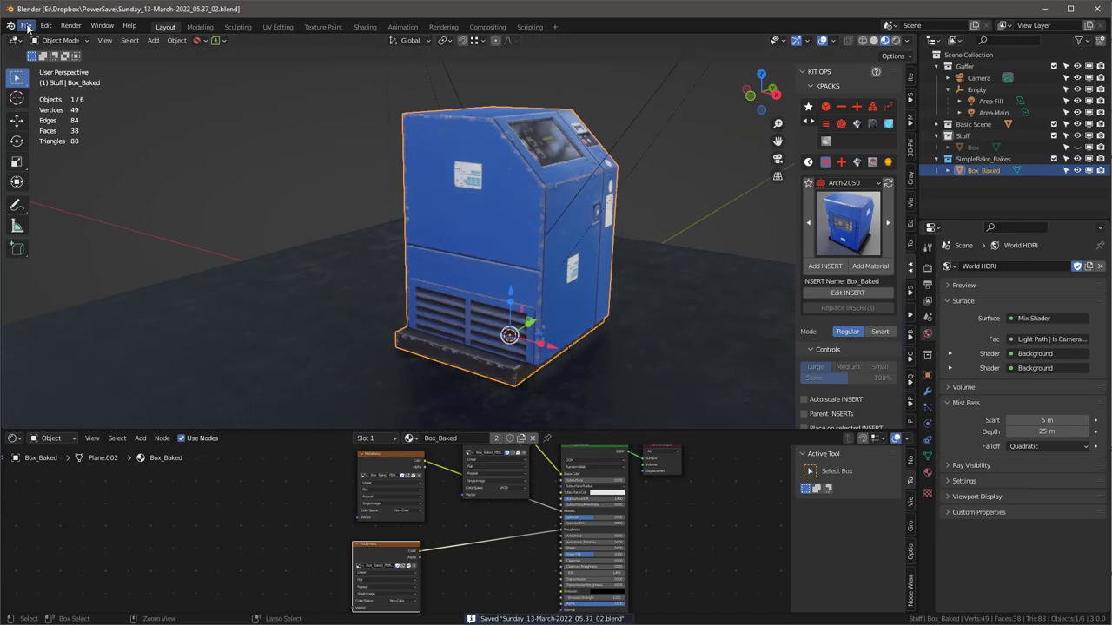
left_click(26, 25)
mouse_move(41, 41)
left_click(152, 40)
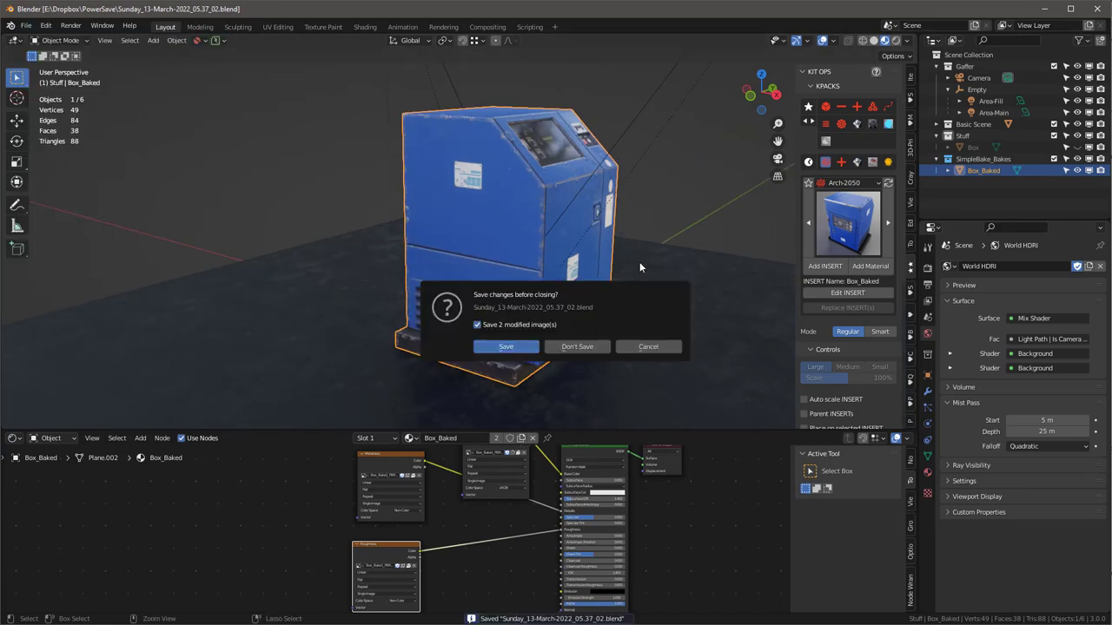
left_click(571, 348)
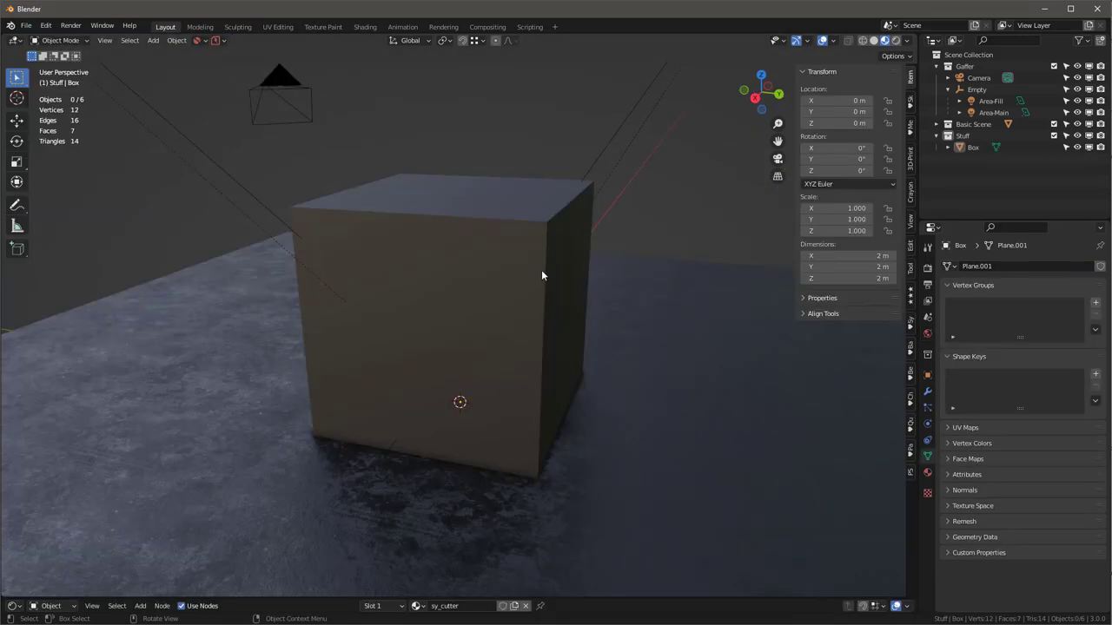
Step: Choose the Arch-2050 KPACK in KIT OPS for the new scene
left_click(911, 295)
left_click(839, 184)
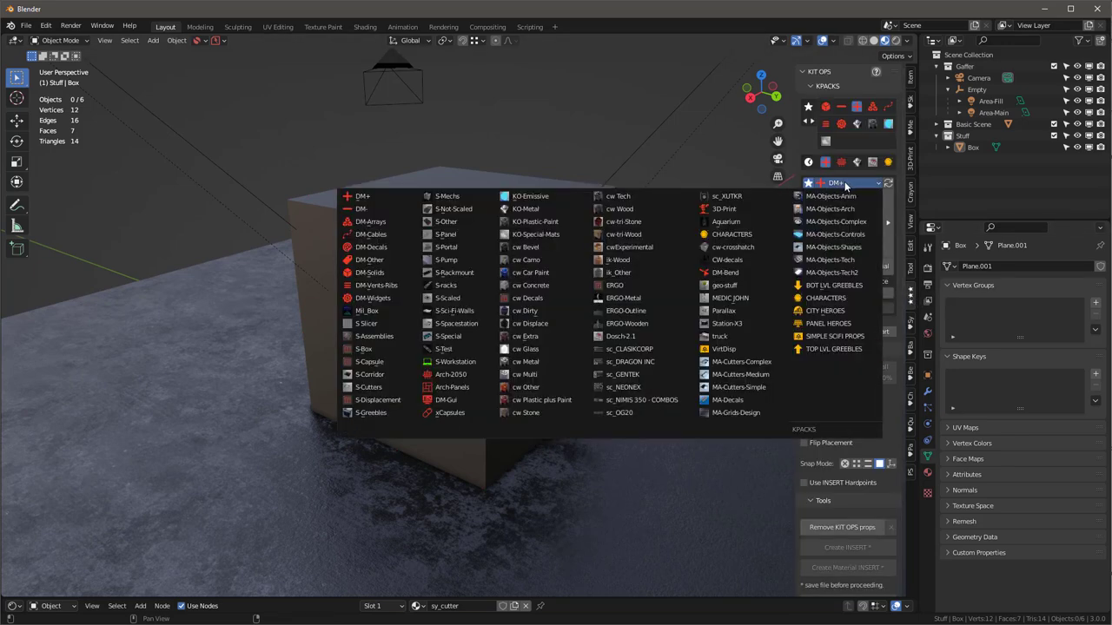
left_click(448, 375)
Step: Delete the default box from the new scene
left_click(512, 302)
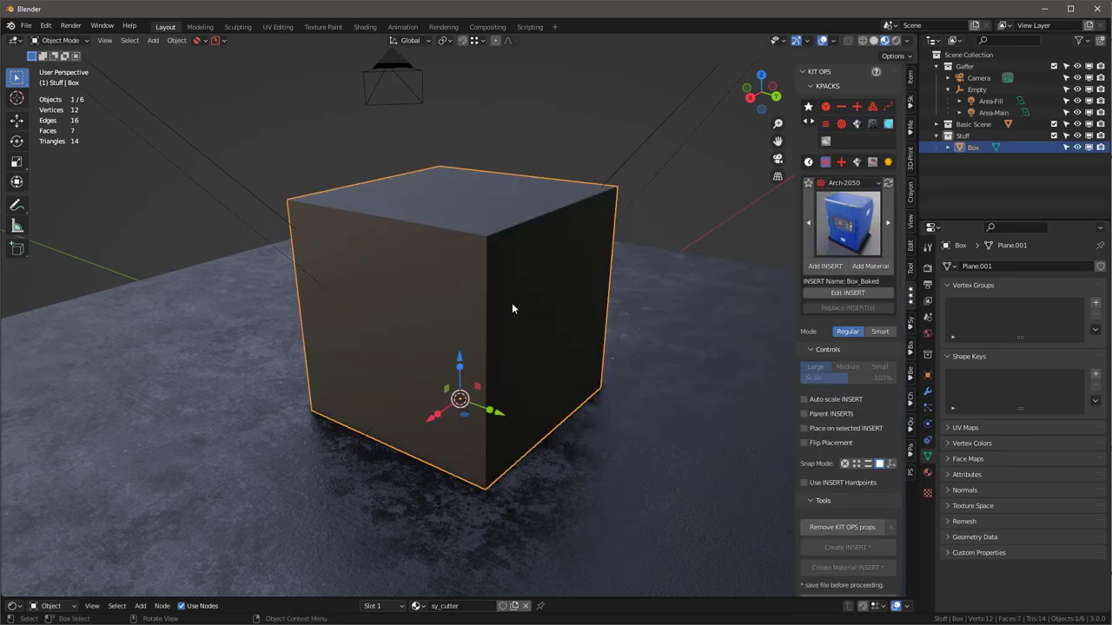
key("x")
left_click(513, 302)
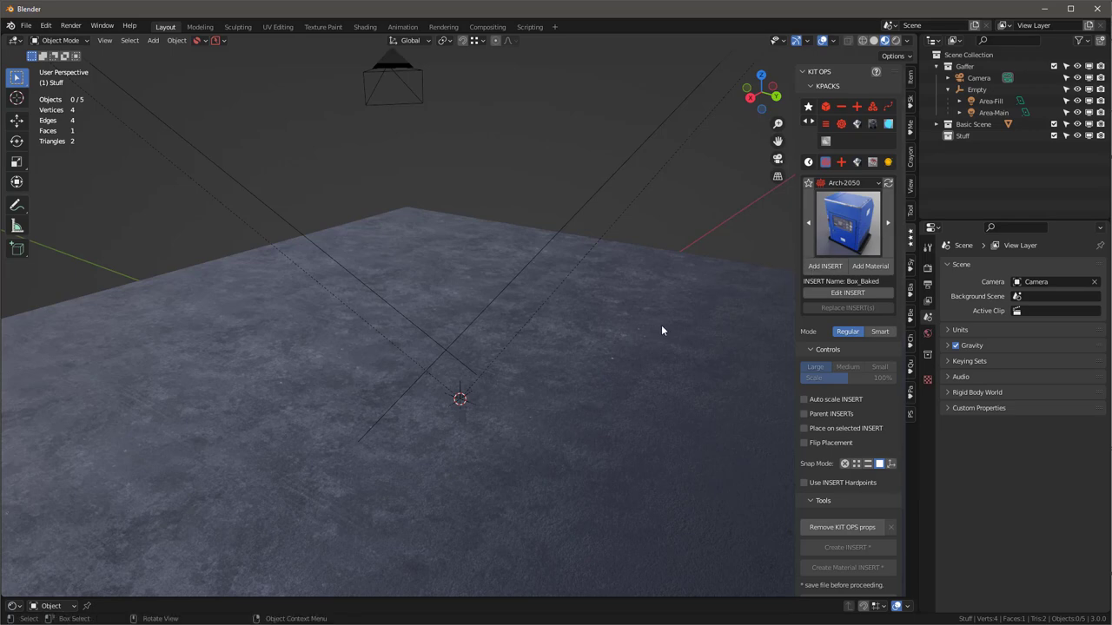
Step: Add the Box_Baked INSERT to the scene and inspect the cabinet from several sides
left_click(824, 265)
left_click(276, 324)
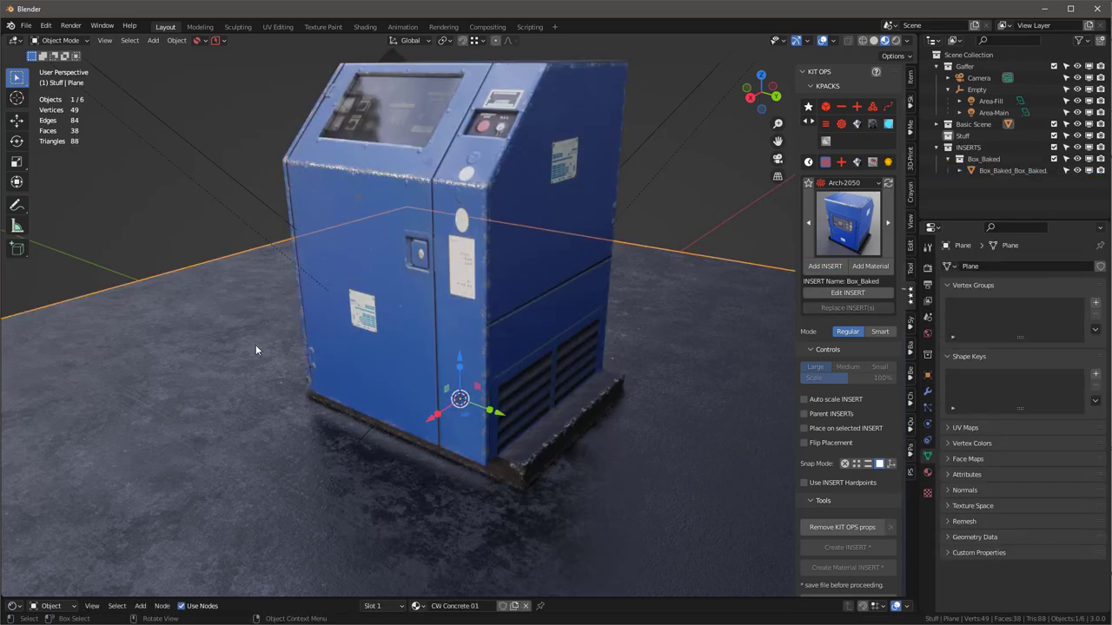
middle_click_drag(255, 345, 472, 210)
middle_click_drag(578, 259, 561, 308)
scroll(576, 282, "up", 2)
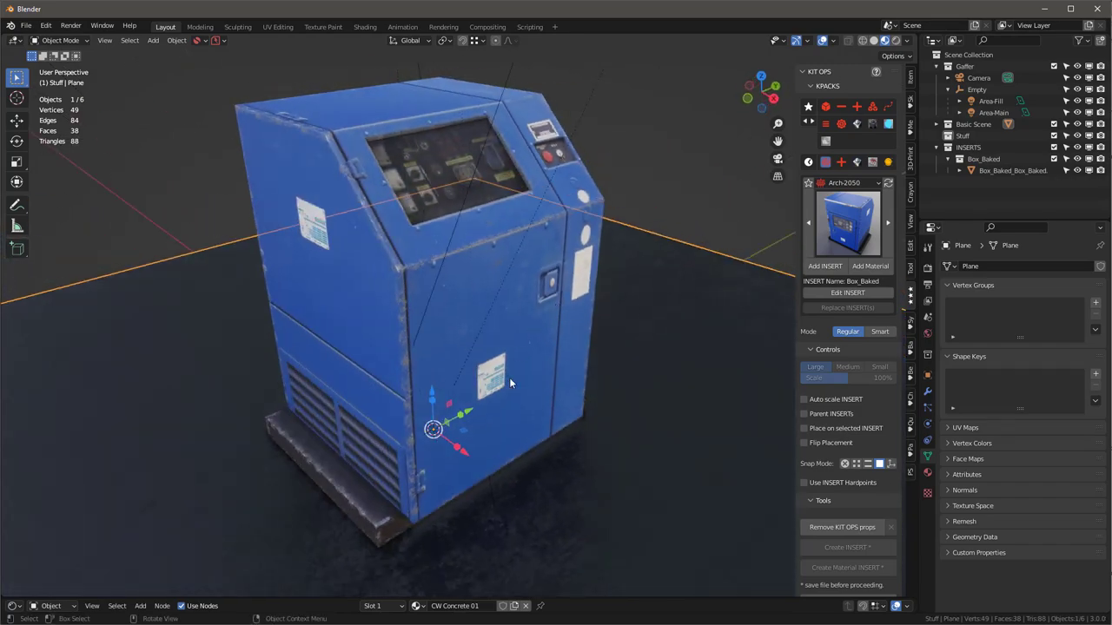
middle_click_drag(510, 380, 541, 362)
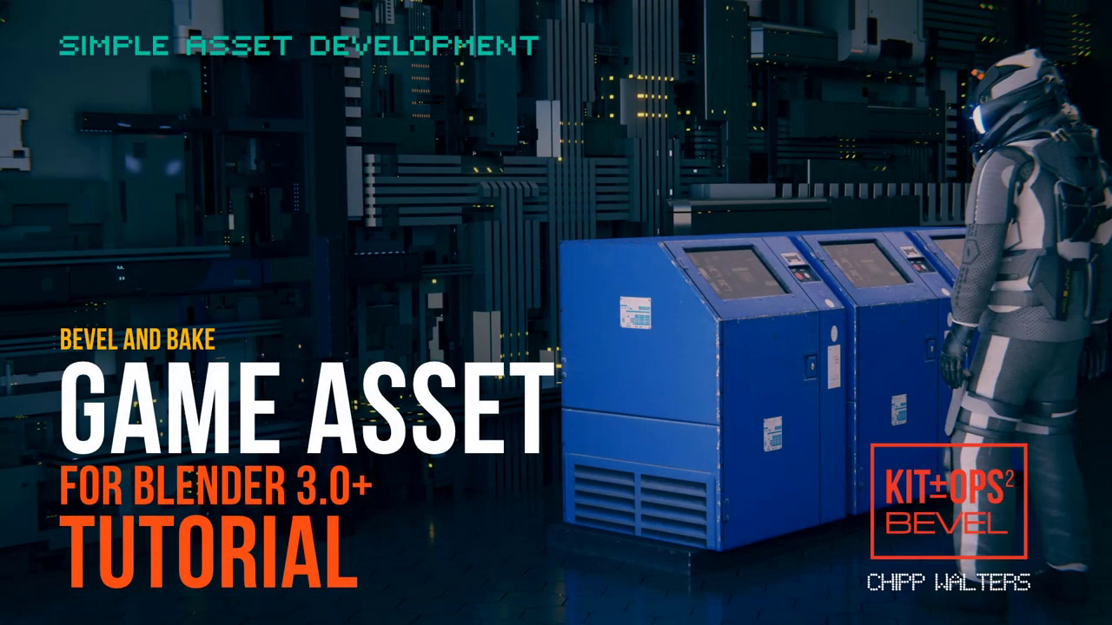